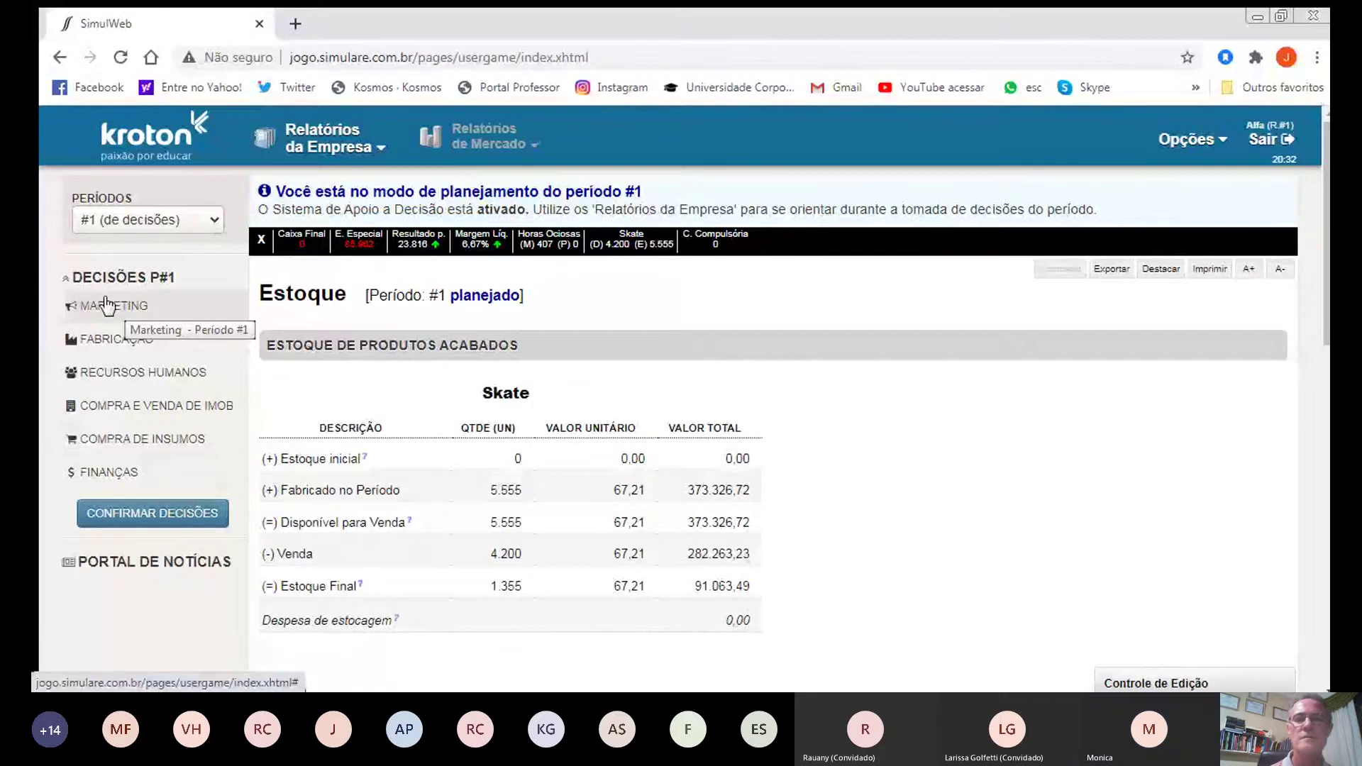
# Step: Review the period #1 marketing decisions for payment term, sale price, advertising and forecast demand by region
pyautogui.click(107, 305)
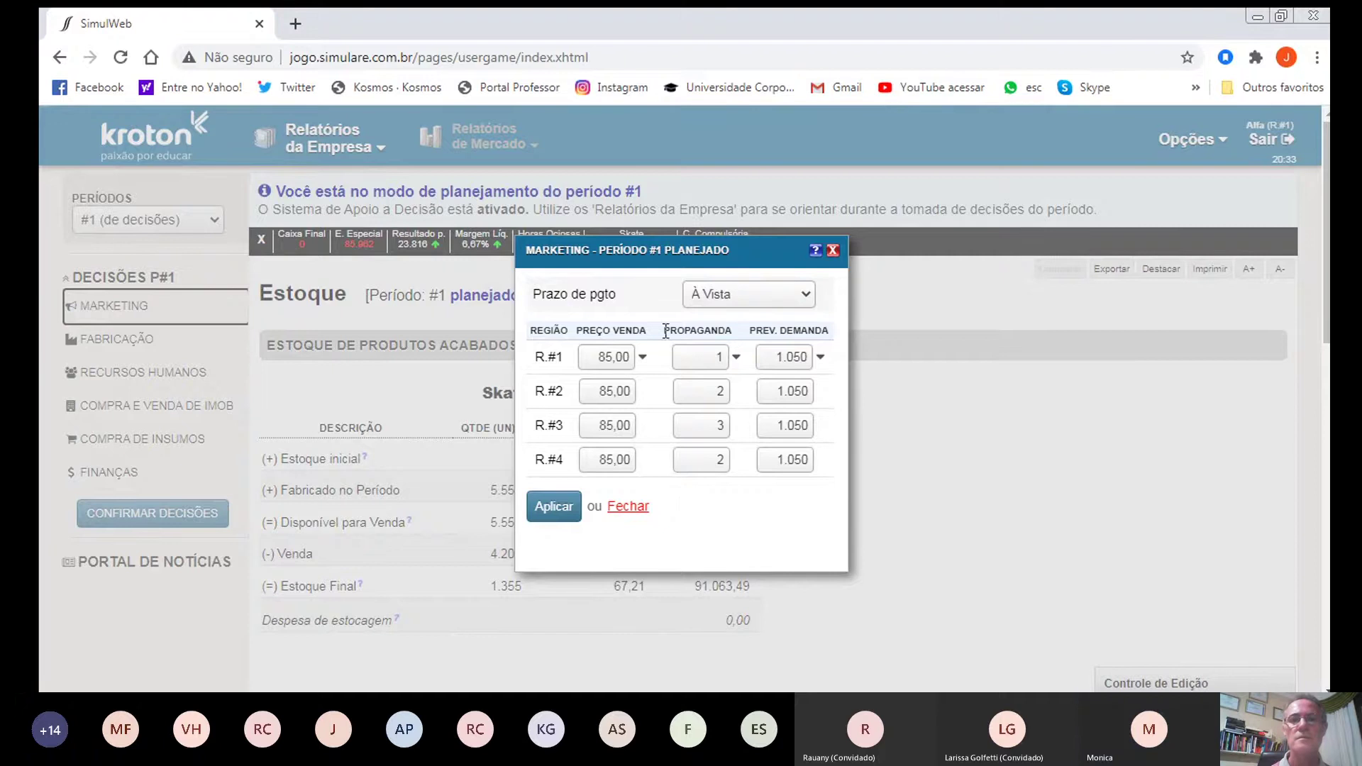
pyautogui.click(833, 250)
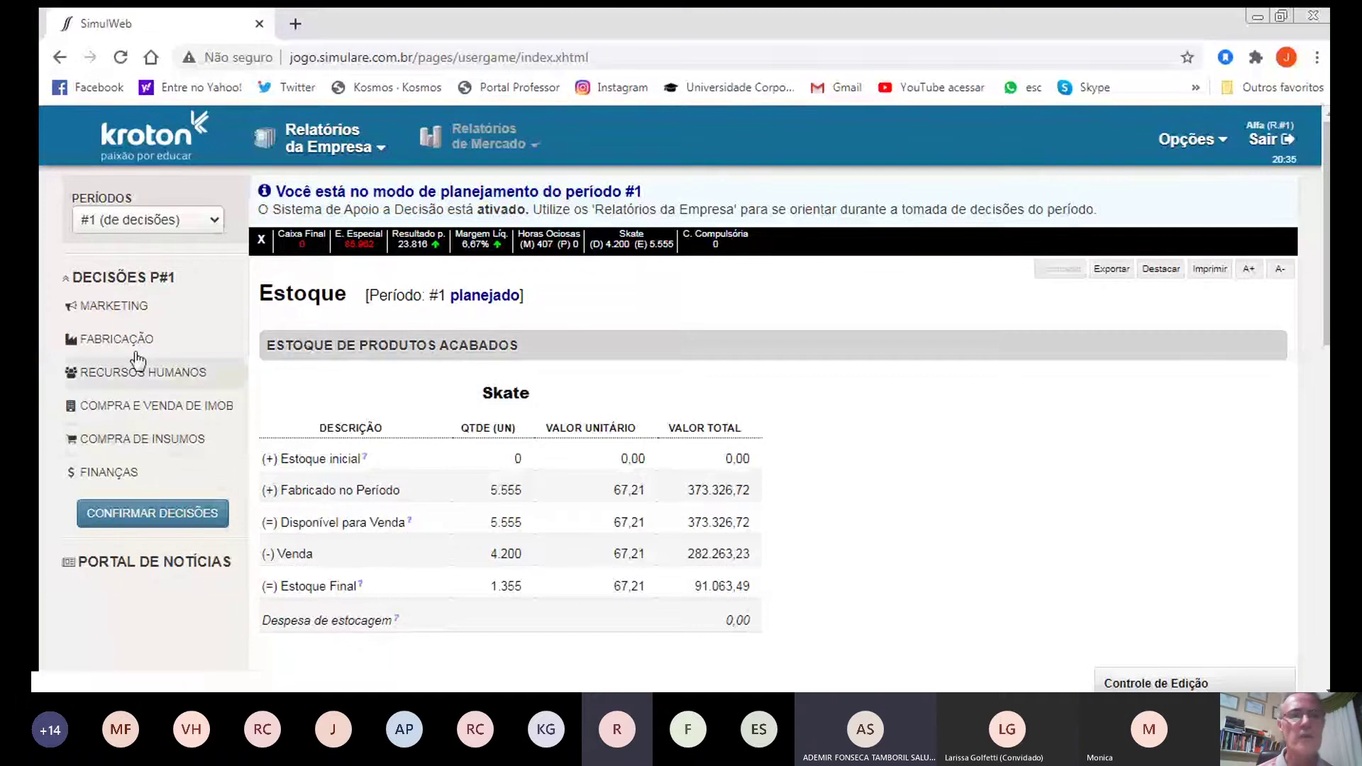
# Step: Set the planned Skate production quantity for period #1 to 5.949 units and apply it
pyautogui.click(117, 341)
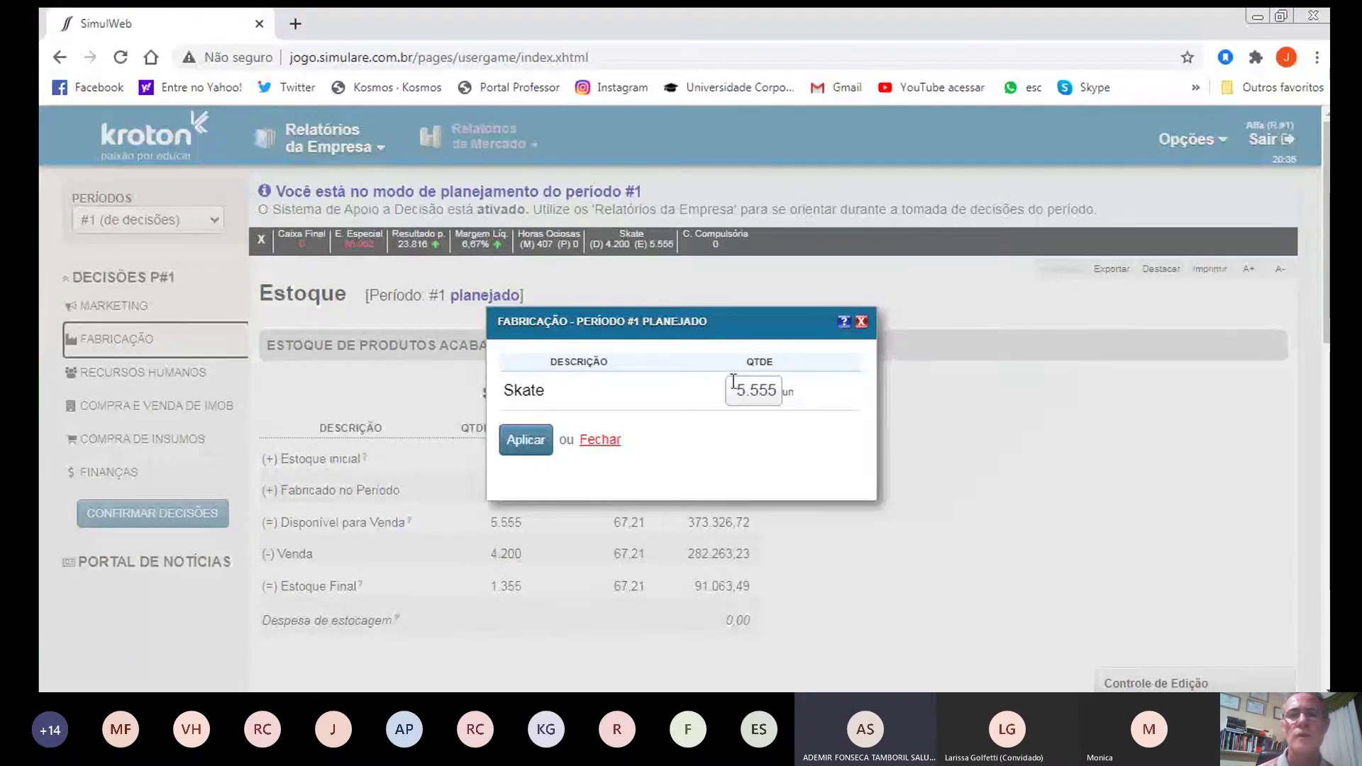
pyautogui.moveTo(733, 389); pyautogui.dragTo(793, 384)
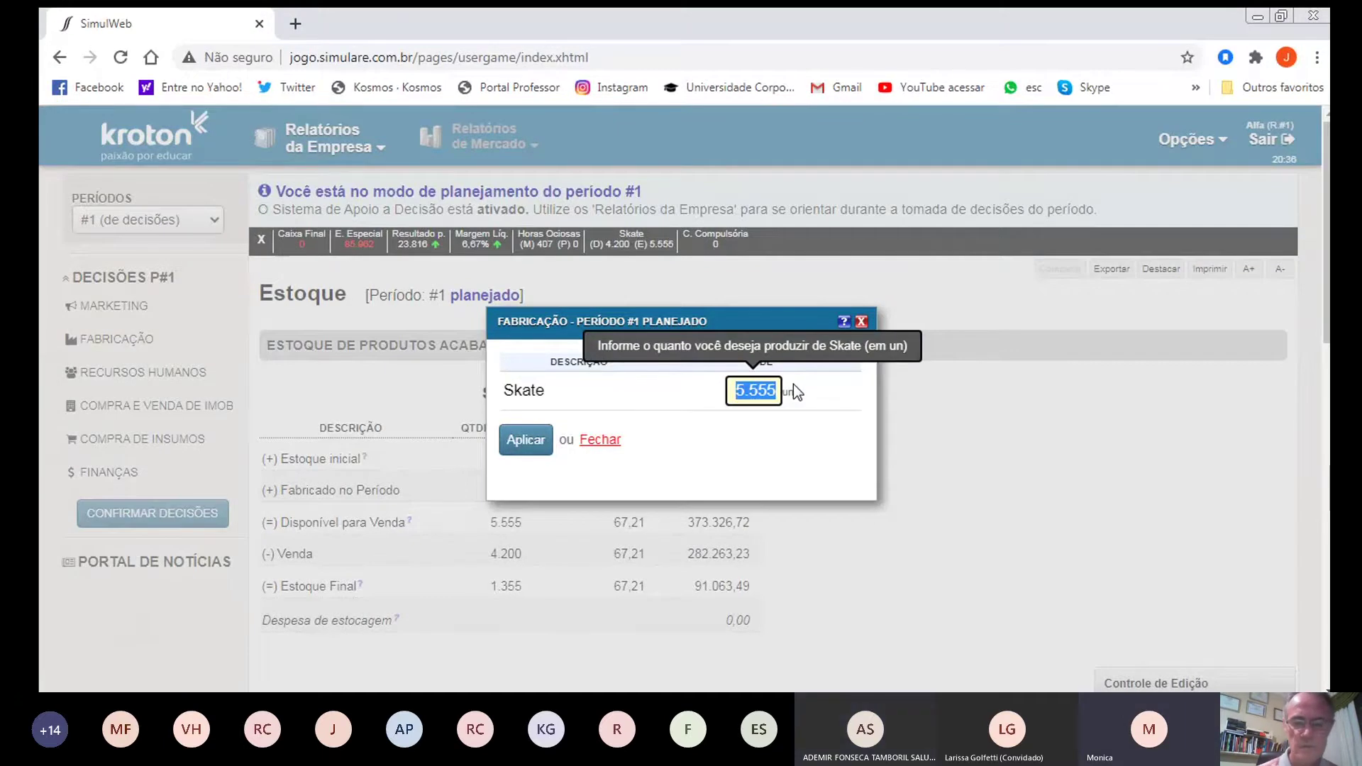
pyautogui.write('50')
pyautogui.press('BackSpace')
pyautogui.press('BackSpace')
pyautogui.write('5')
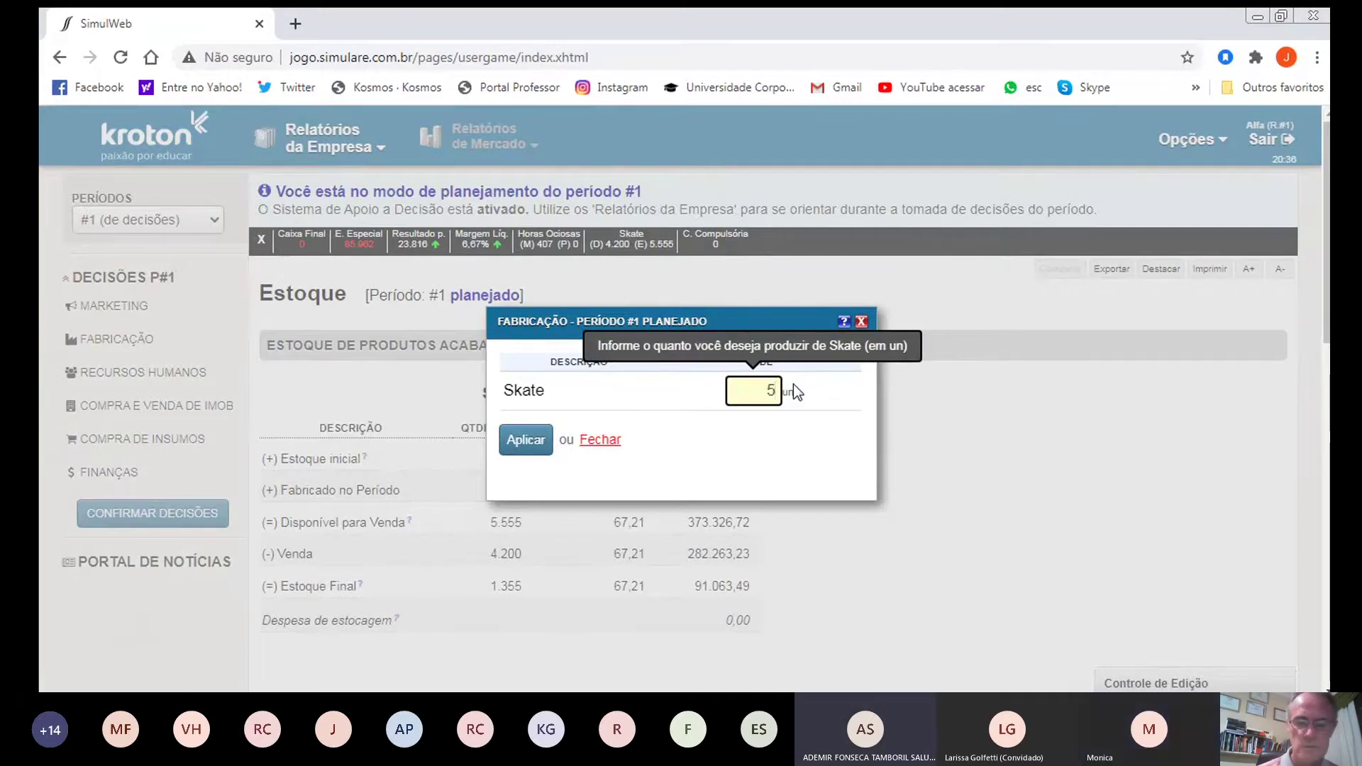
pyautogui.write('949')
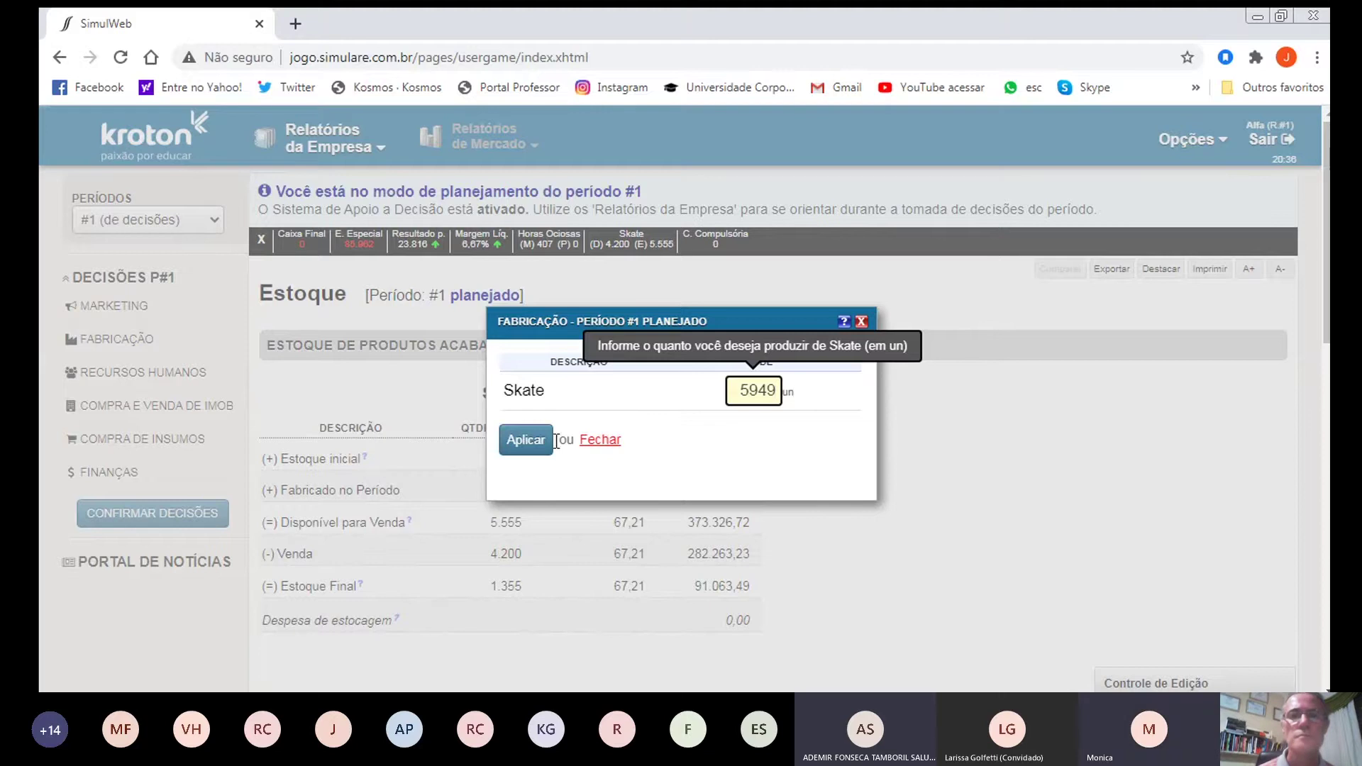
pyautogui.click(545, 440)
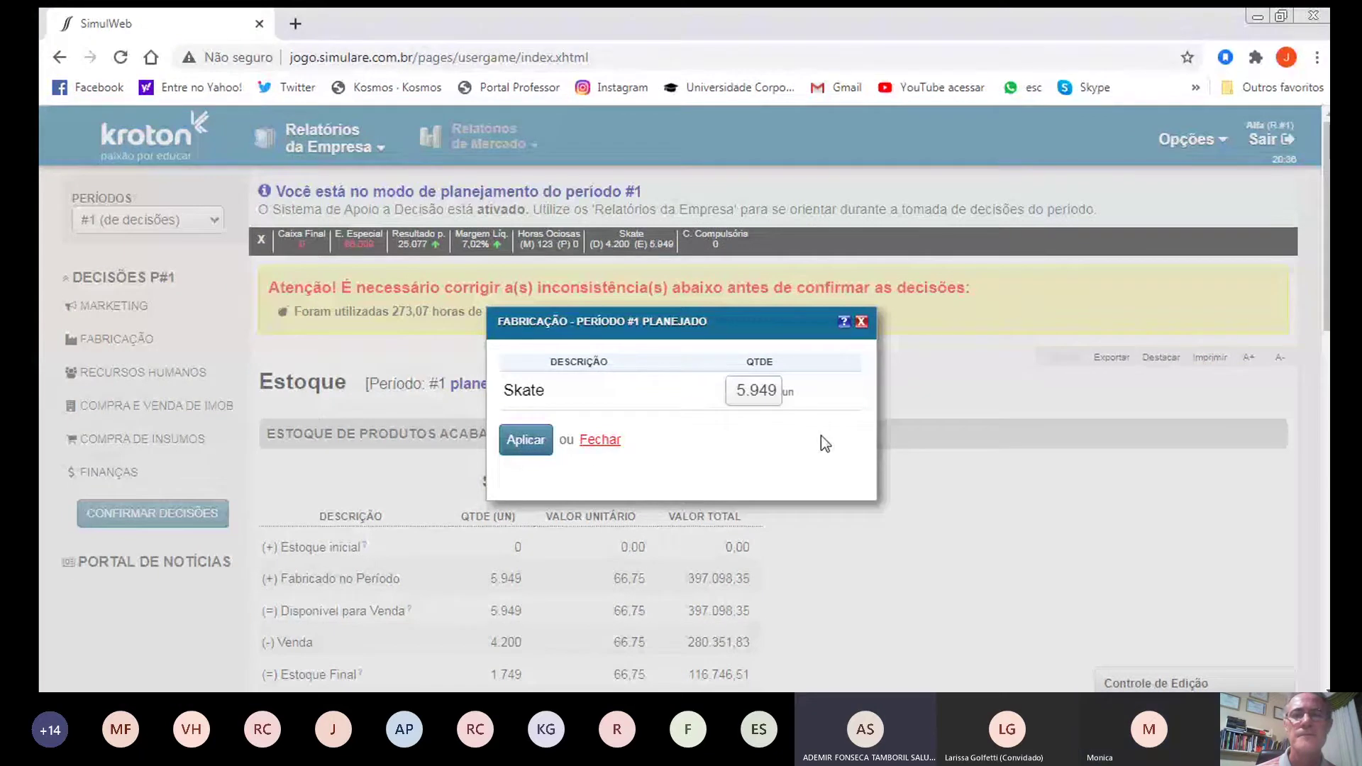
pyautogui.click(591, 440)
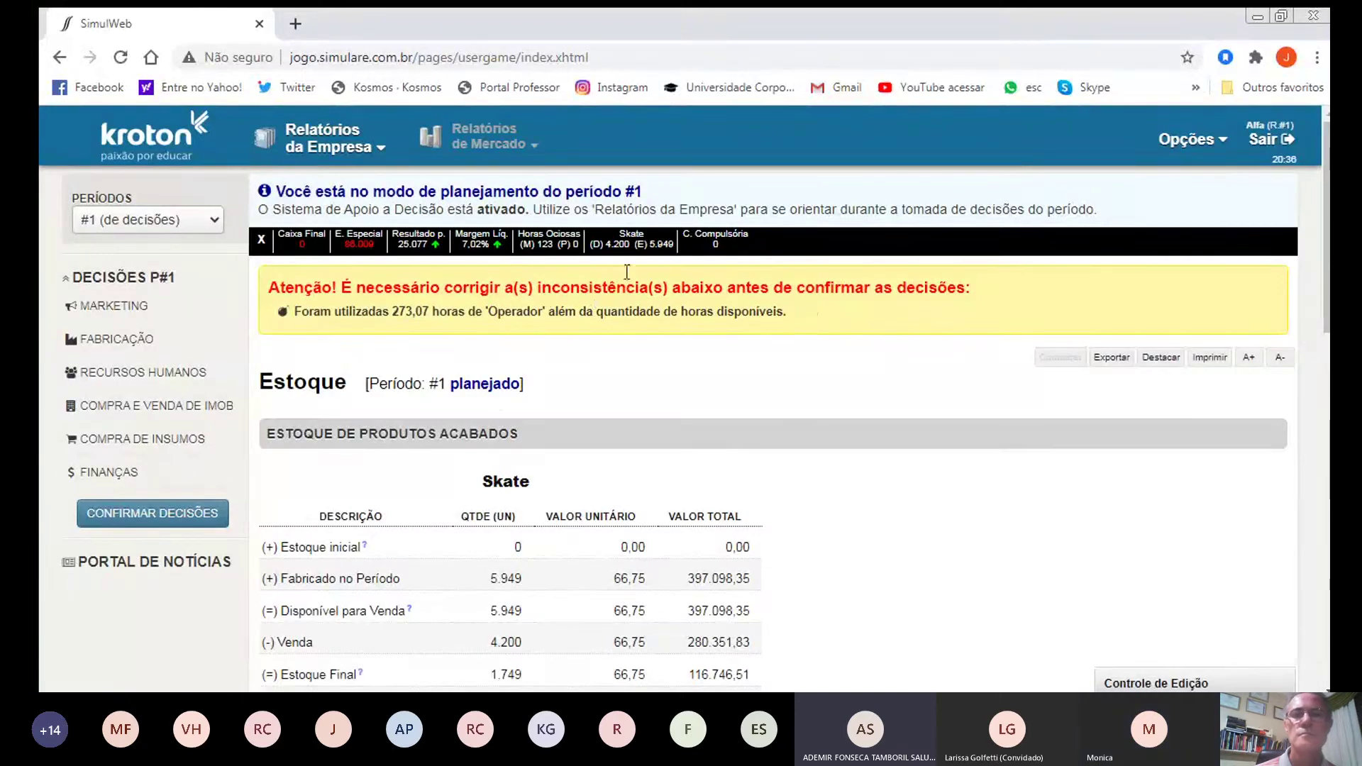
# Step: Check the marketing decisions again and examine the input purchases planned for period #1
pyautogui.moveTo(551, 241)
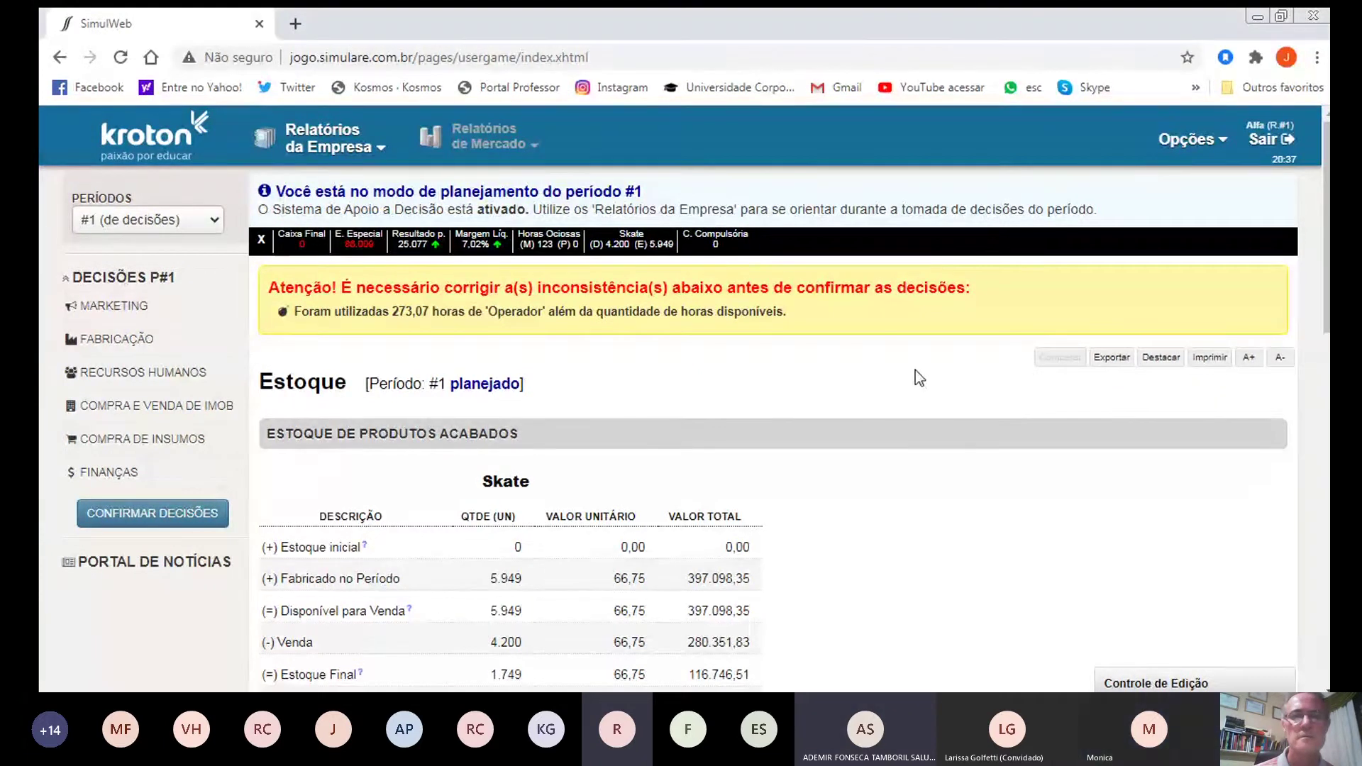
pyautogui.click(117, 305)
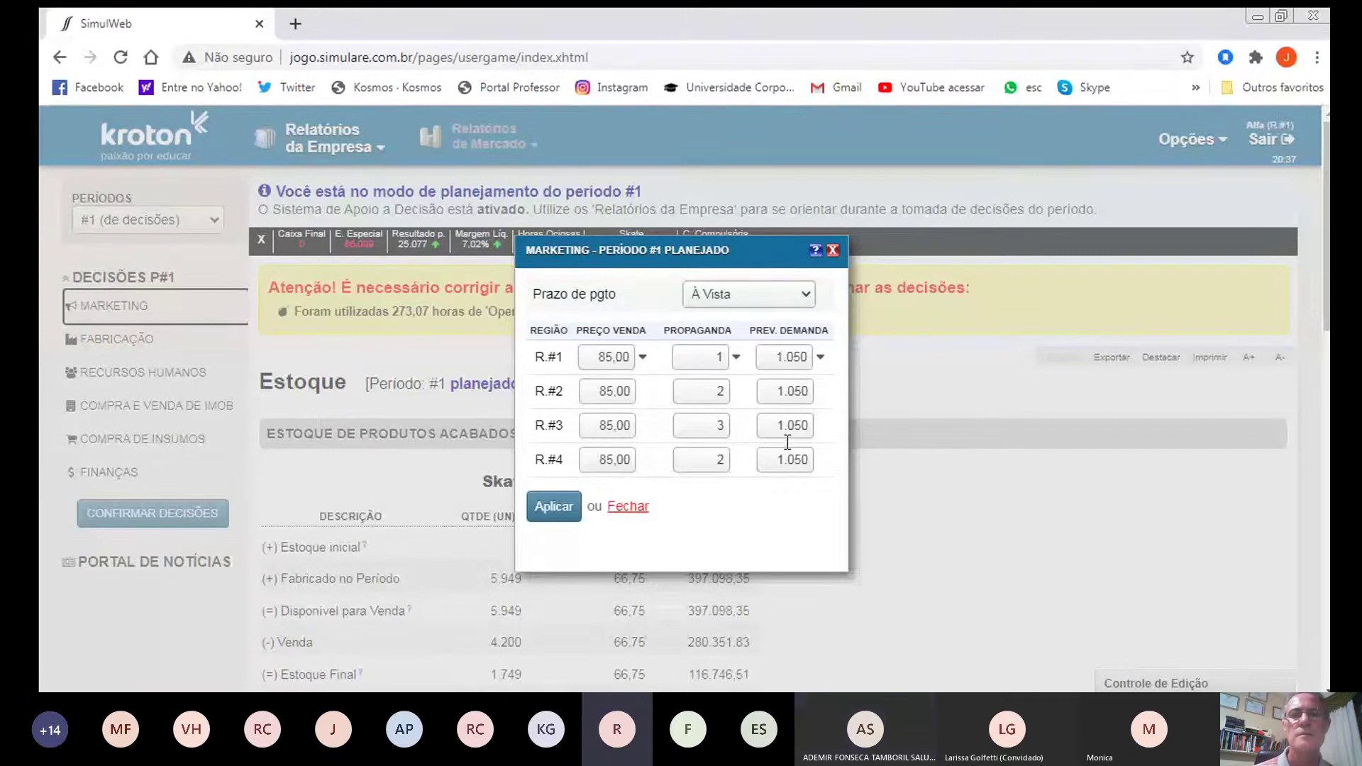
pyautogui.click(627, 506)
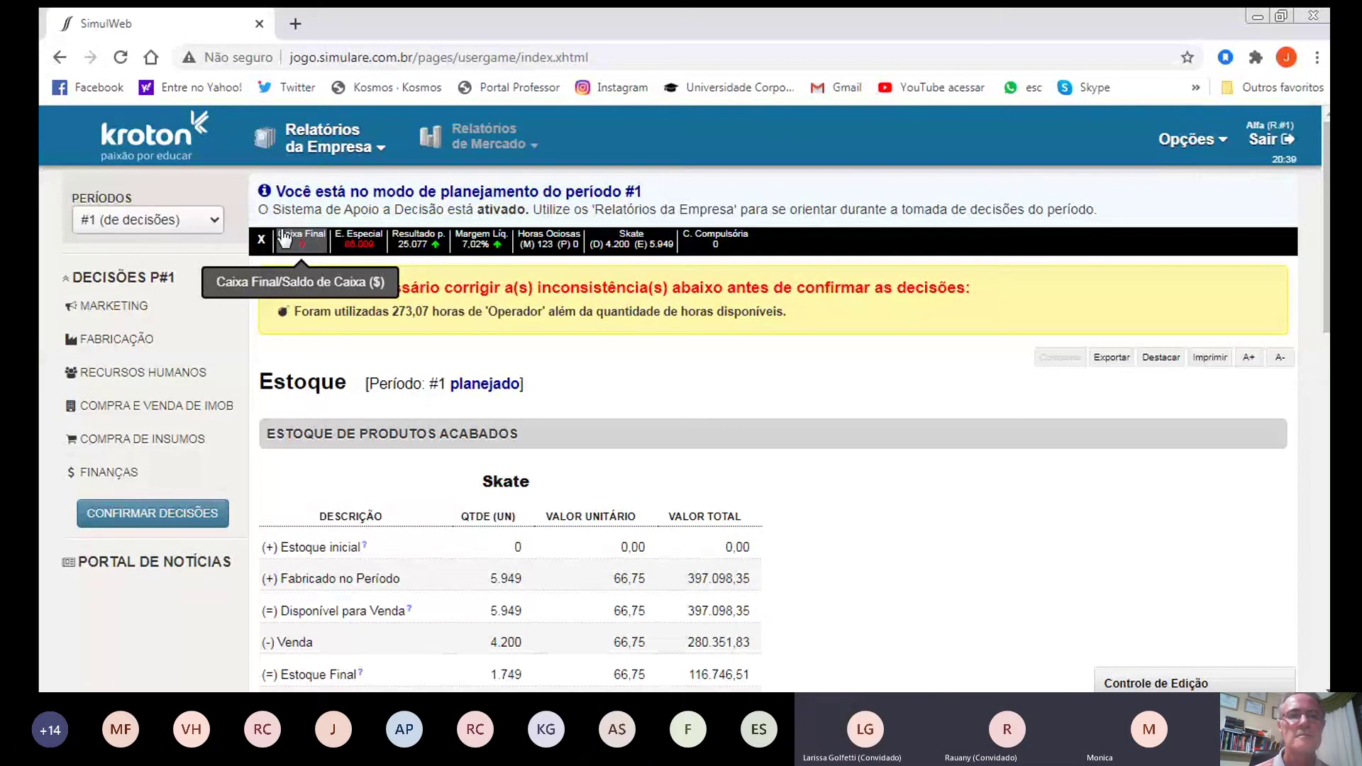
pyautogui.click(132, 444)
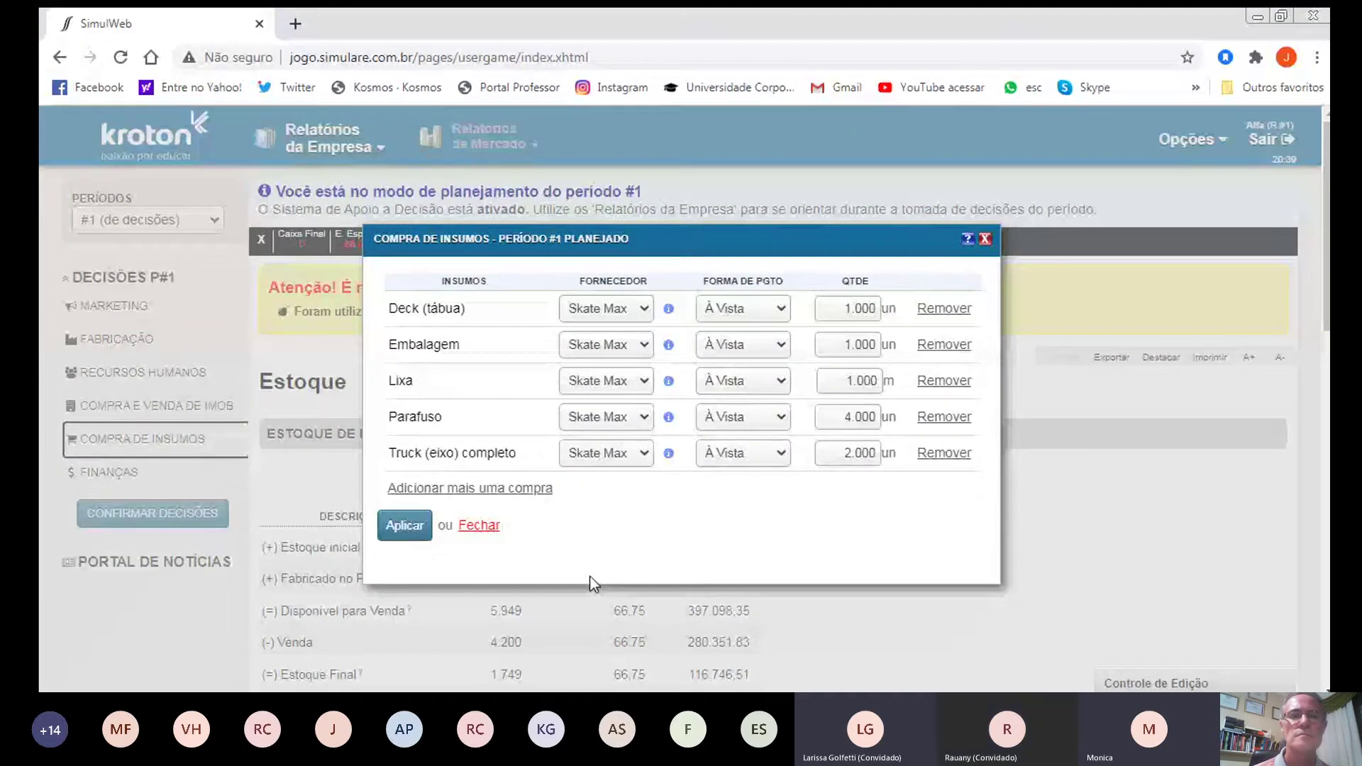
pyautogui.click(479, 525)
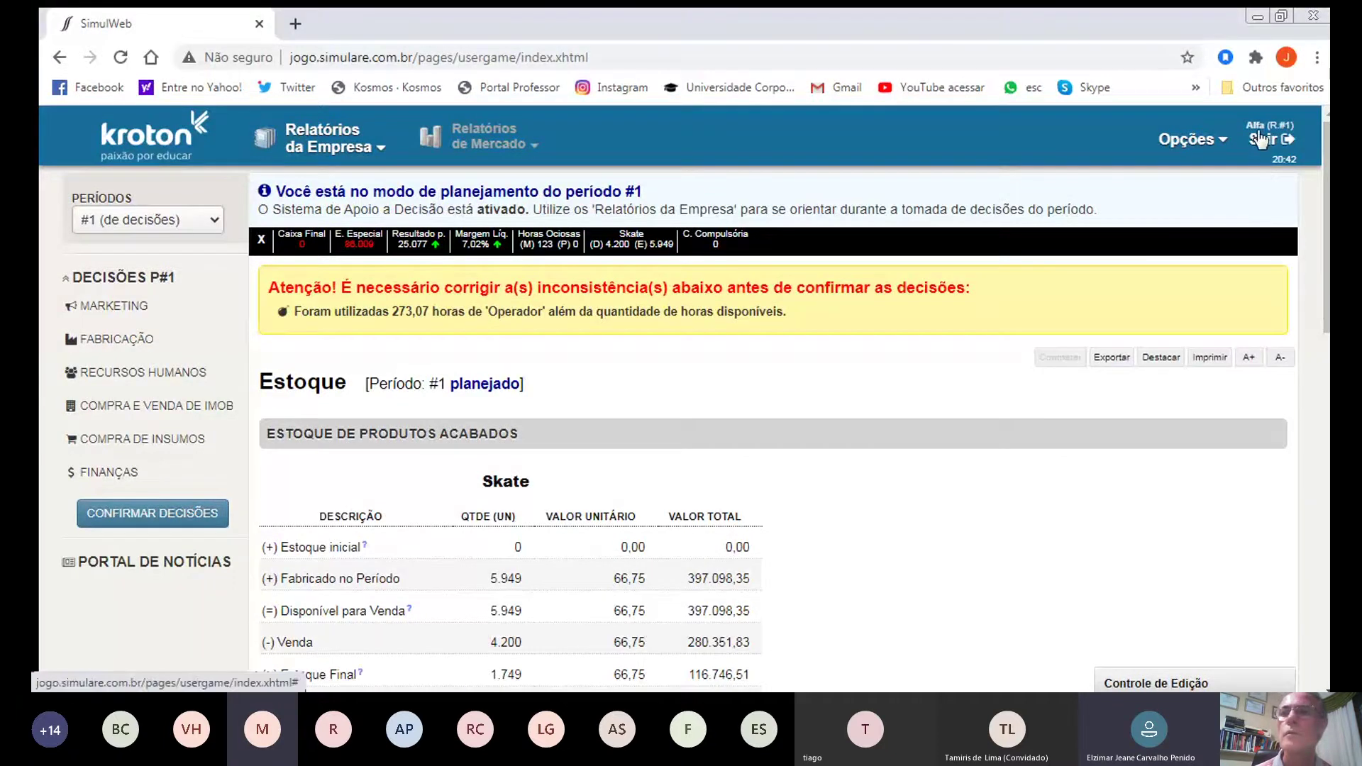
# Step: Leave the current game and examine the user list of 2020.2 ANHANGUERA FAC4 - Simulação Empresarial for users without a company
pyautogui.click(424, 436)
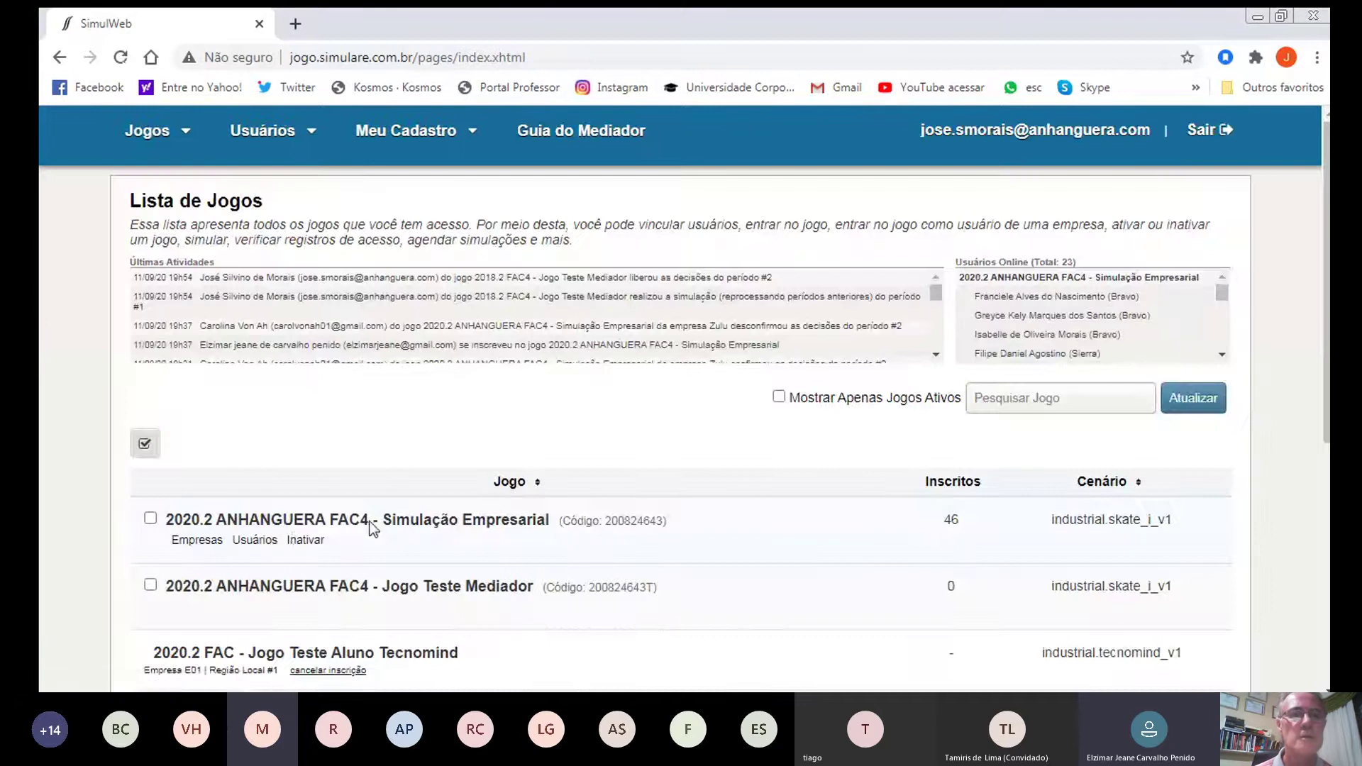
pyautogui.click(376, 521)
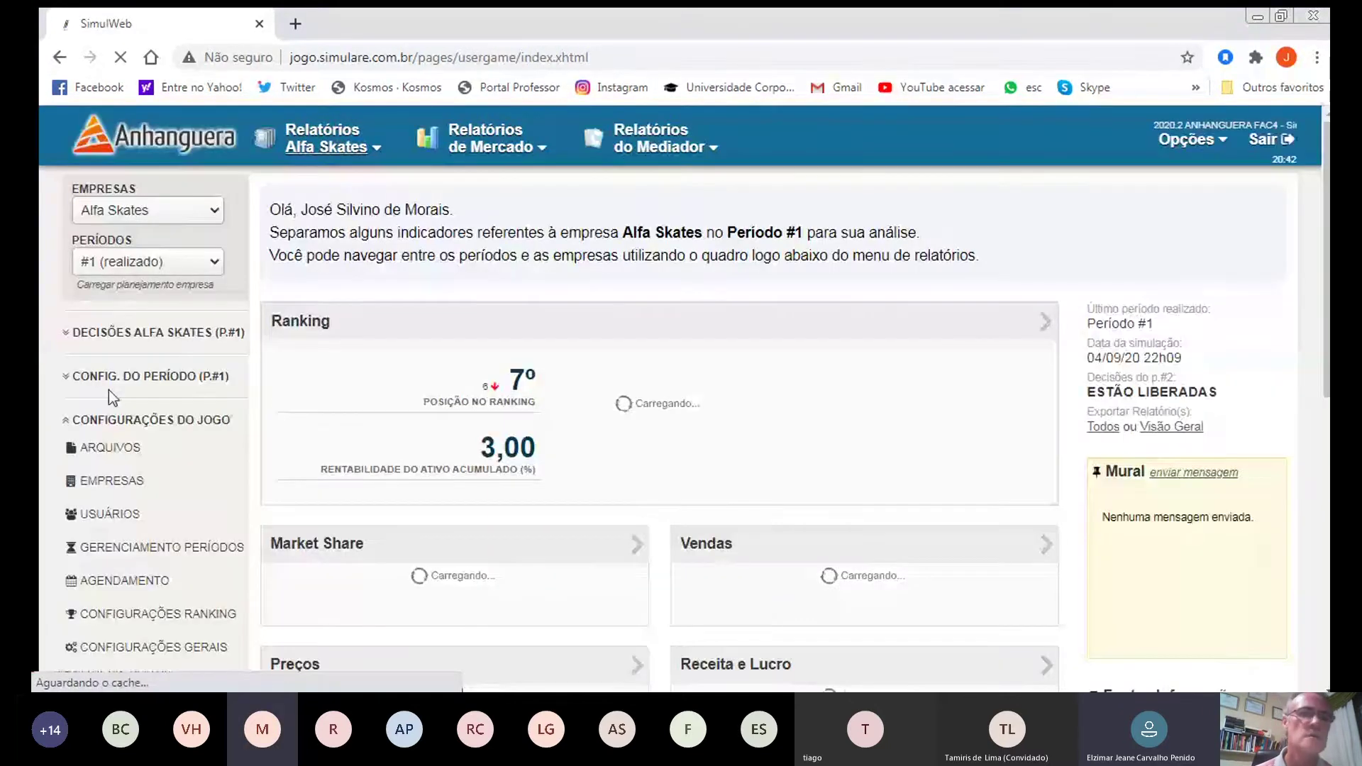
pyautogui.click(112, 514)
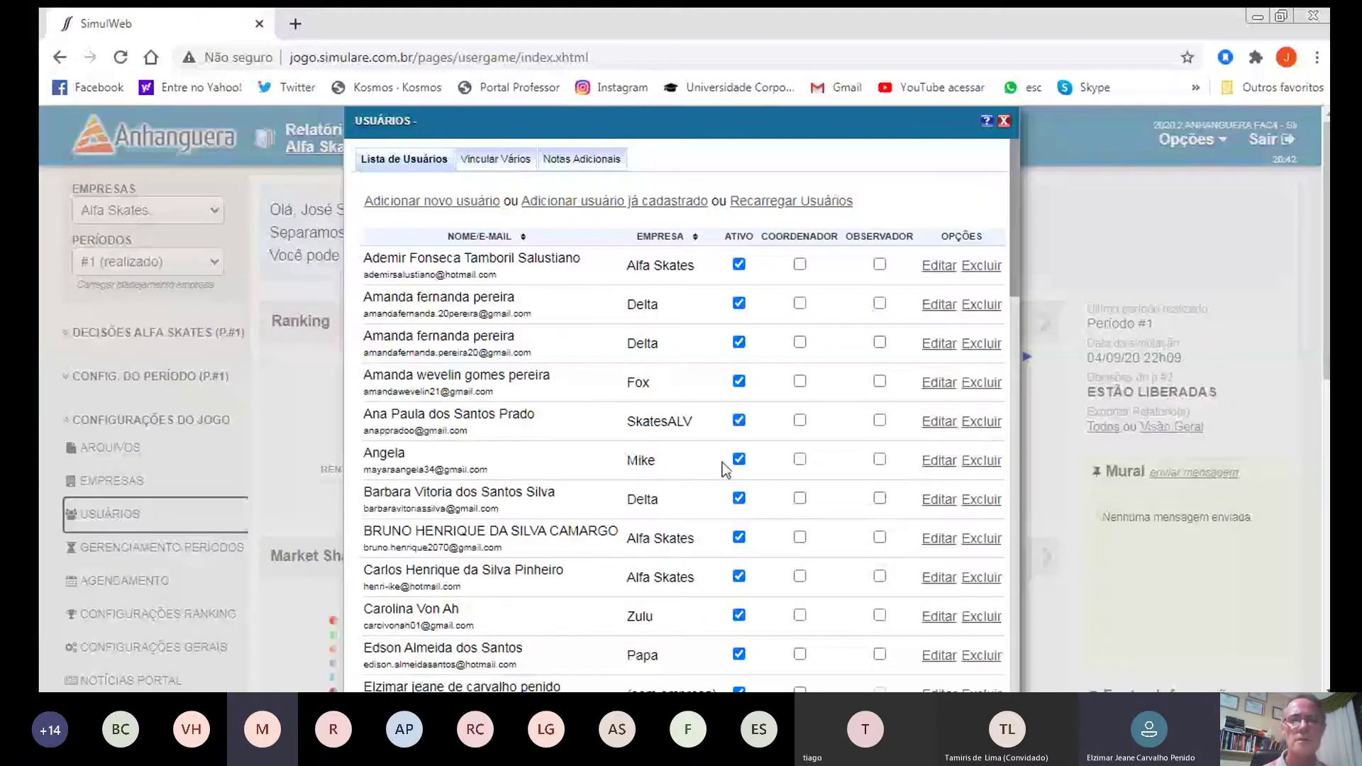
pyautogui.scroll(-1, 873, 634)
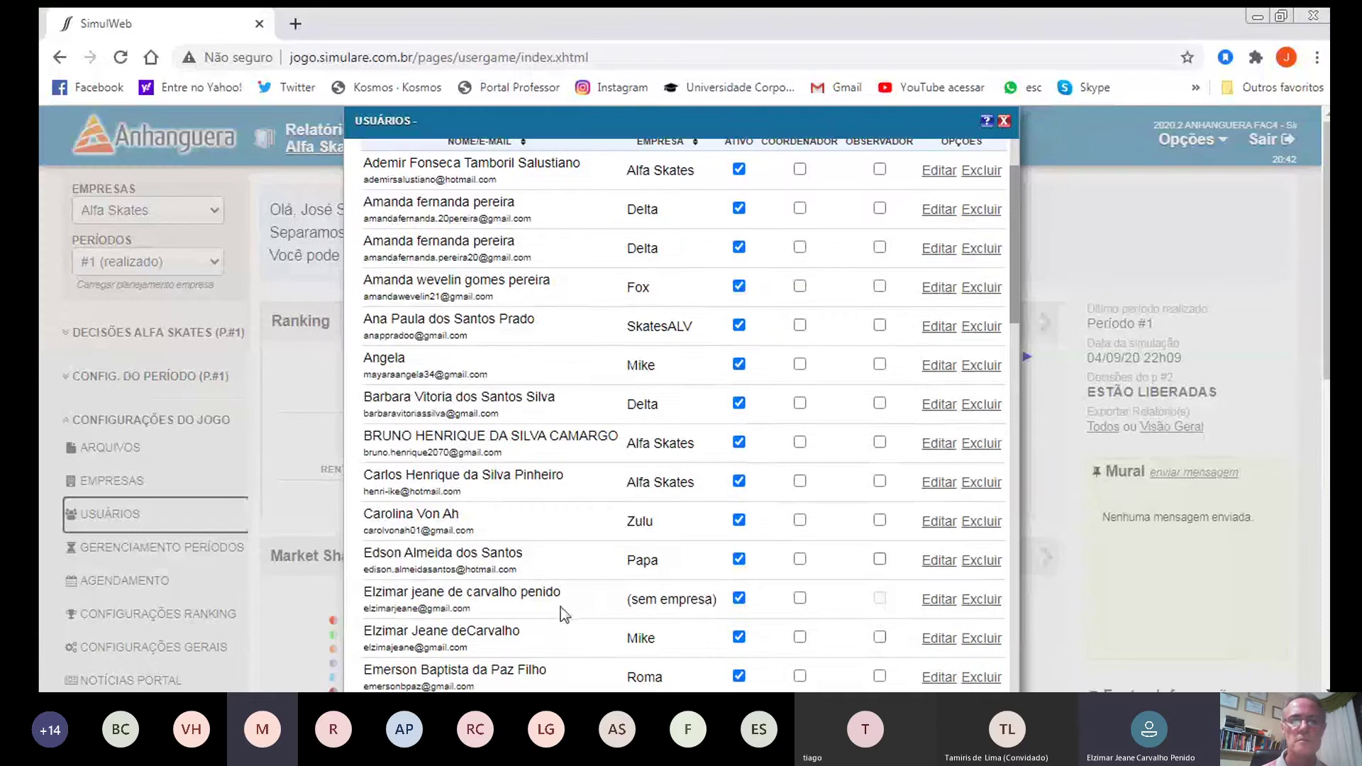
pyautogui.scroll(1, 636, 556)
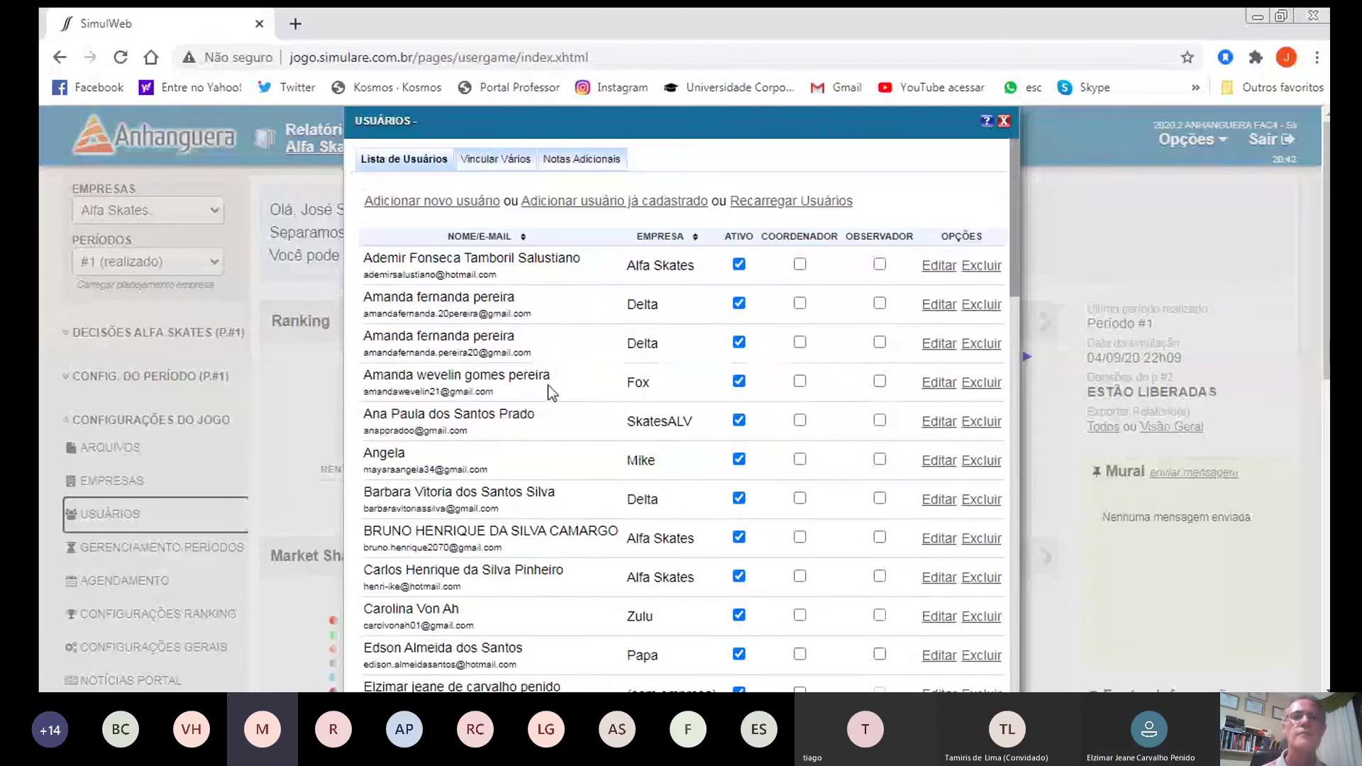
# Step: Link the user who has no company to the company Mike and apply the change
pyautogui.click(483, 163)
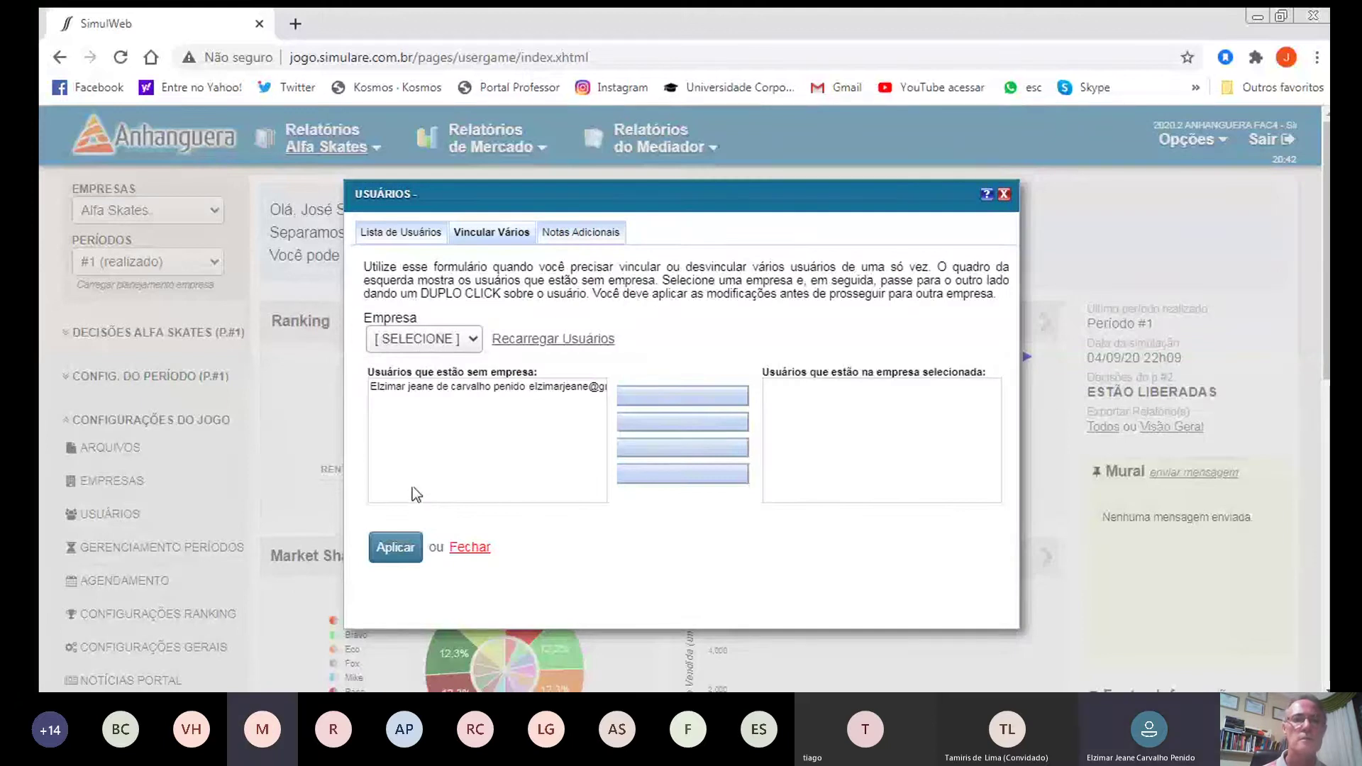
pyautogui.press('m')
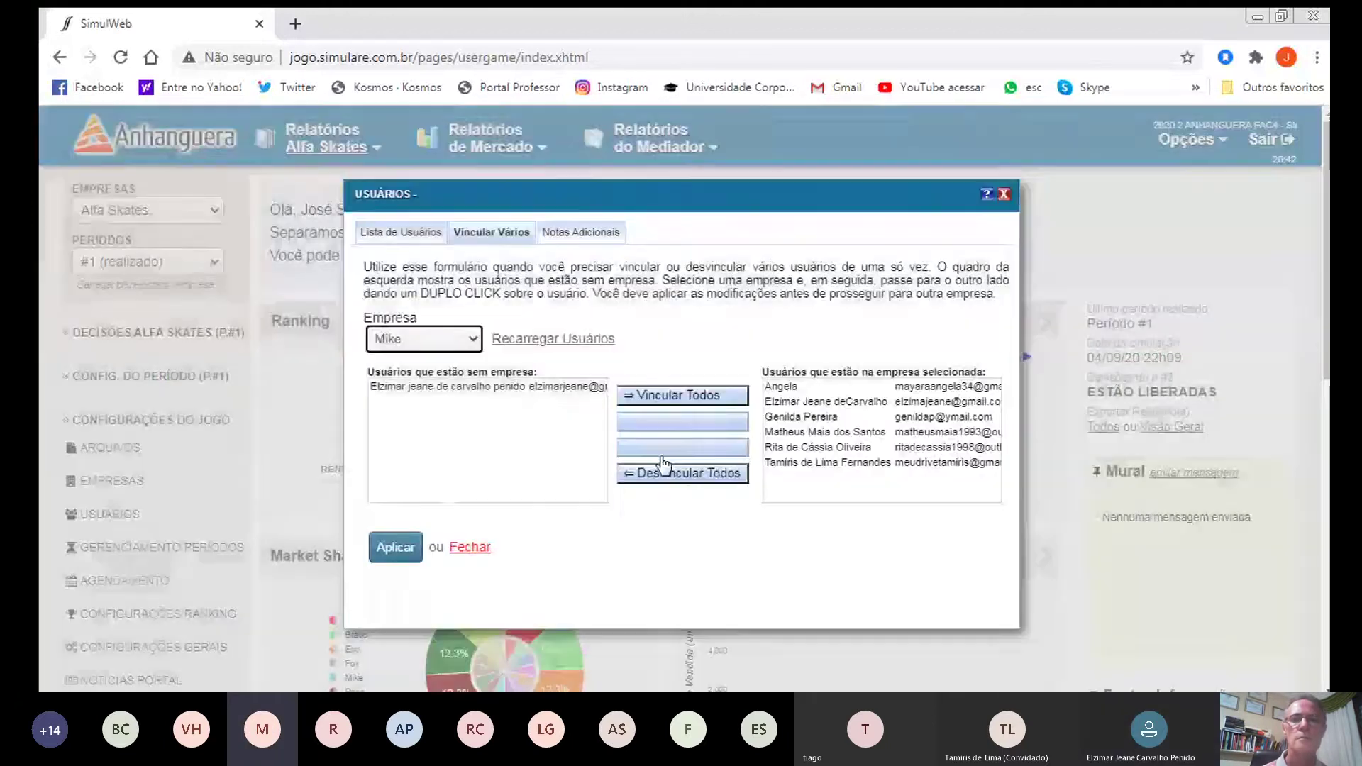
pyautogui.click(444, 388)
pyautogui.click(642, 421)
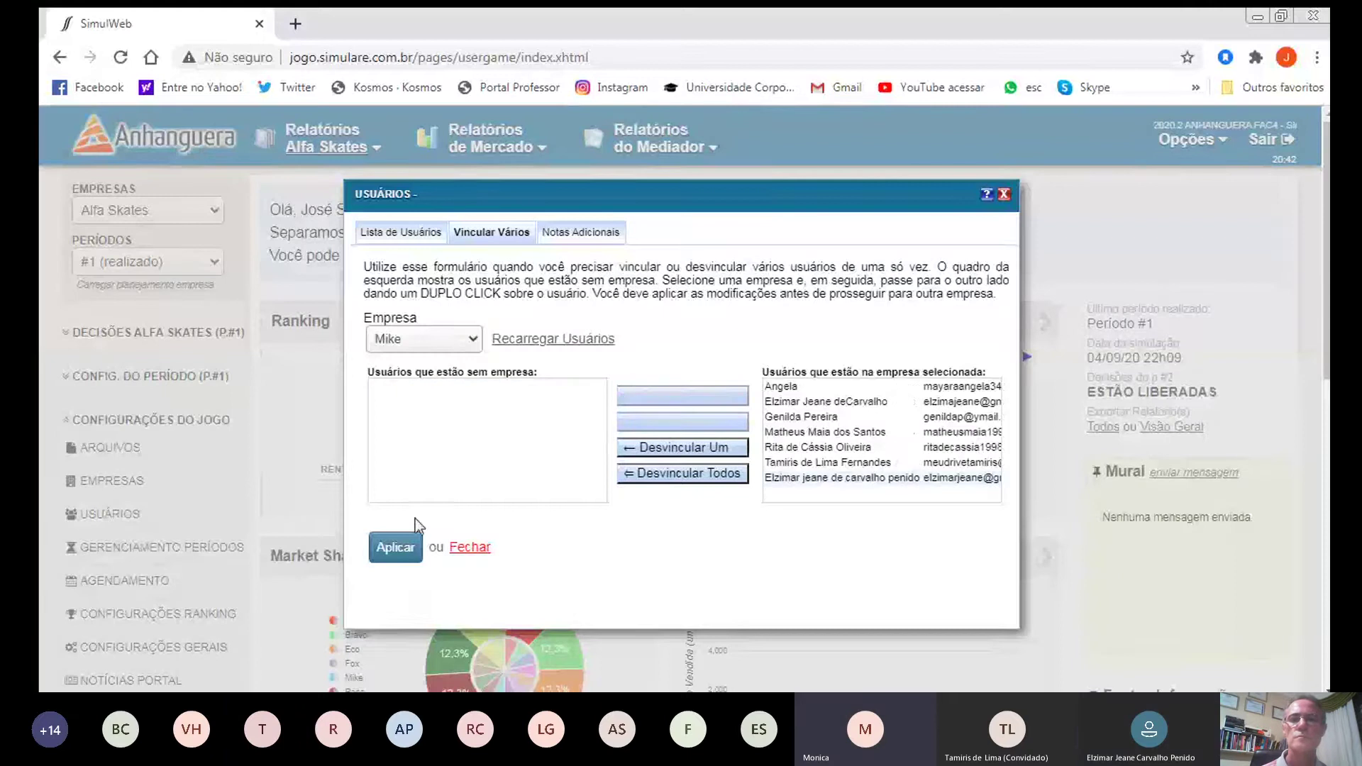
pyautogui.click(396, 547)
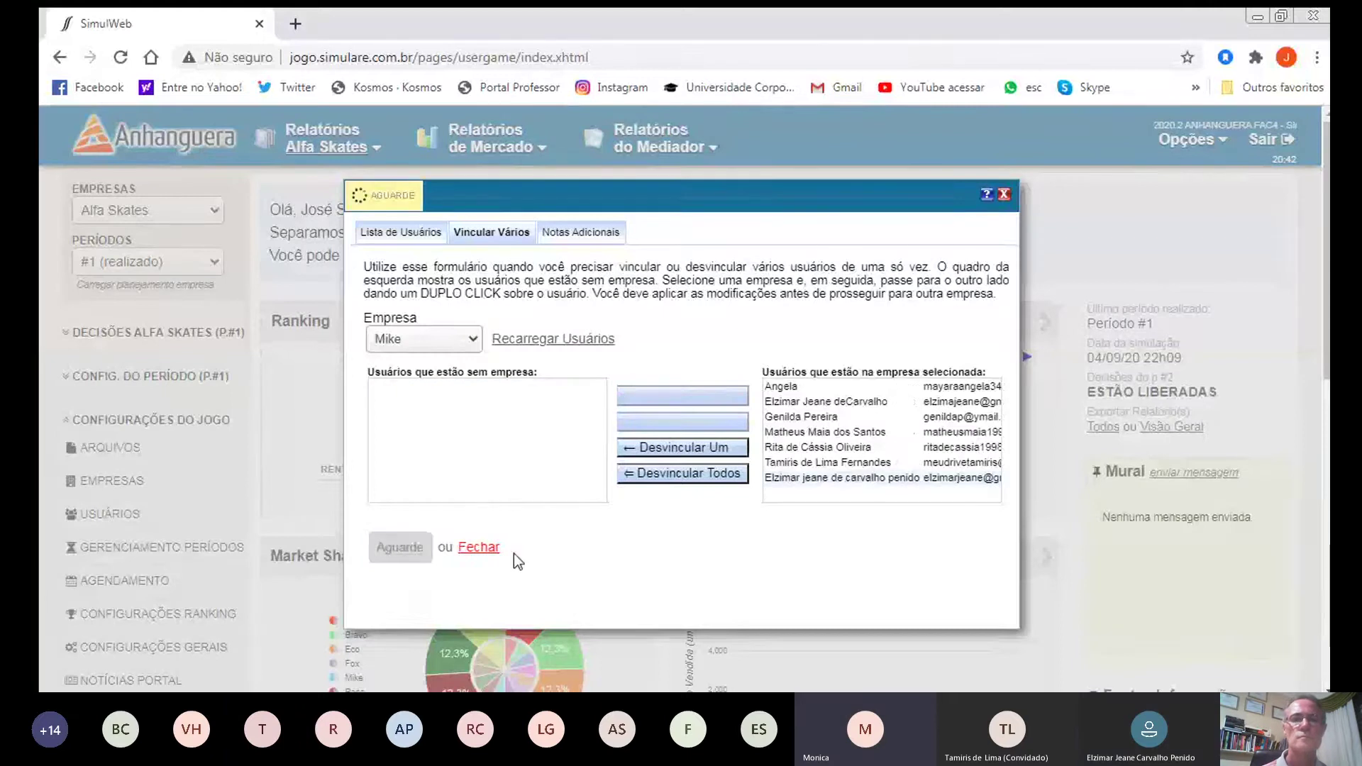
pyautogui.click(477, 550)
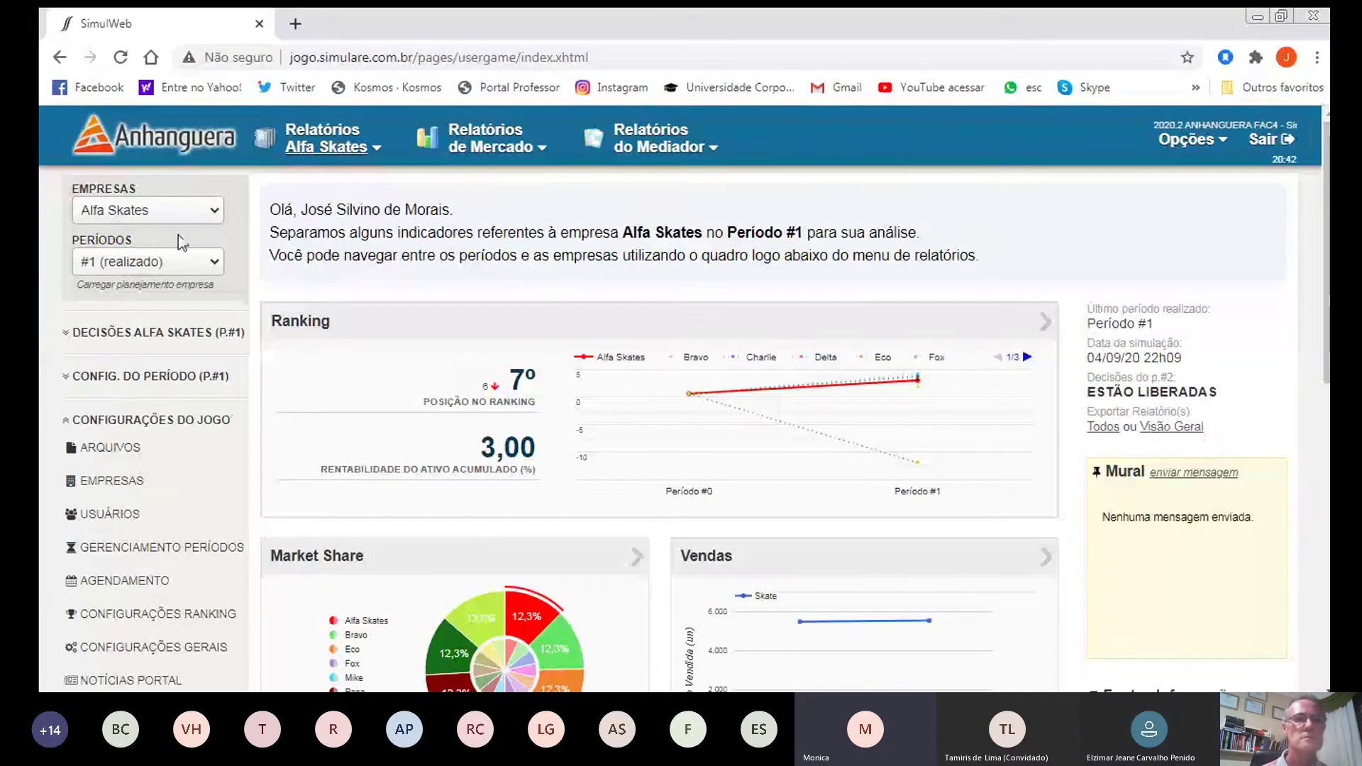
# Step: Switch to decision period #2 and look for available reports for Alfa Skates and Bravo
pyautogui.click(181, 262)
pyautogui.click(142, 289)
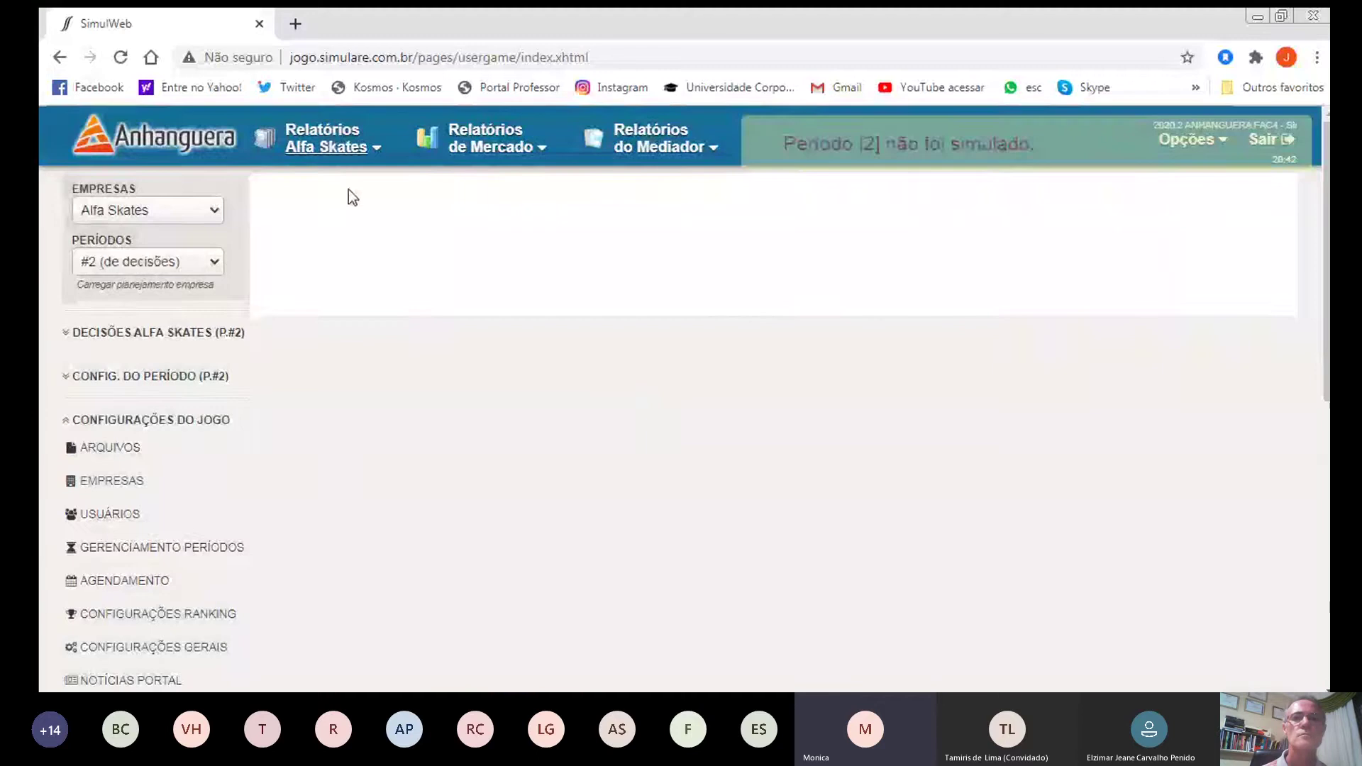
pyautogui.click(307, 139)
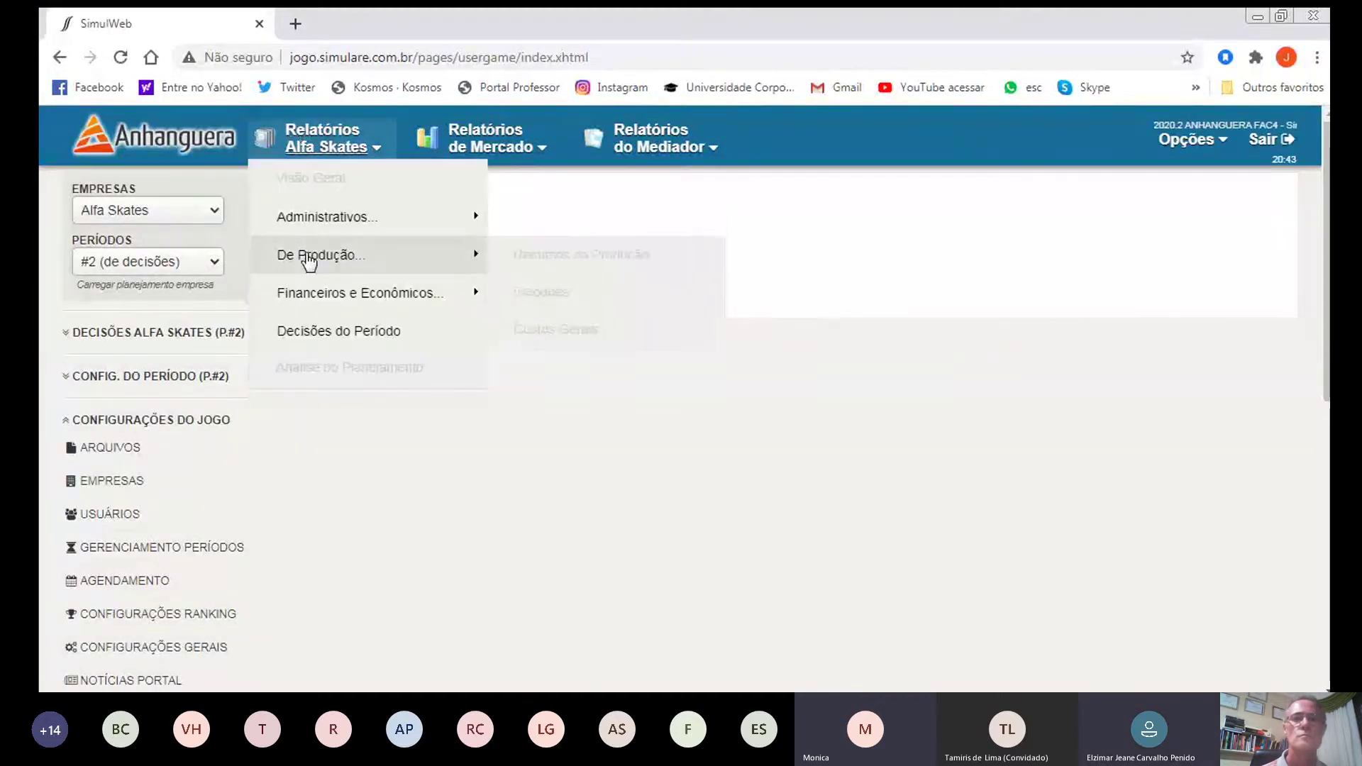
pyautogui.moveTo(500, 142)
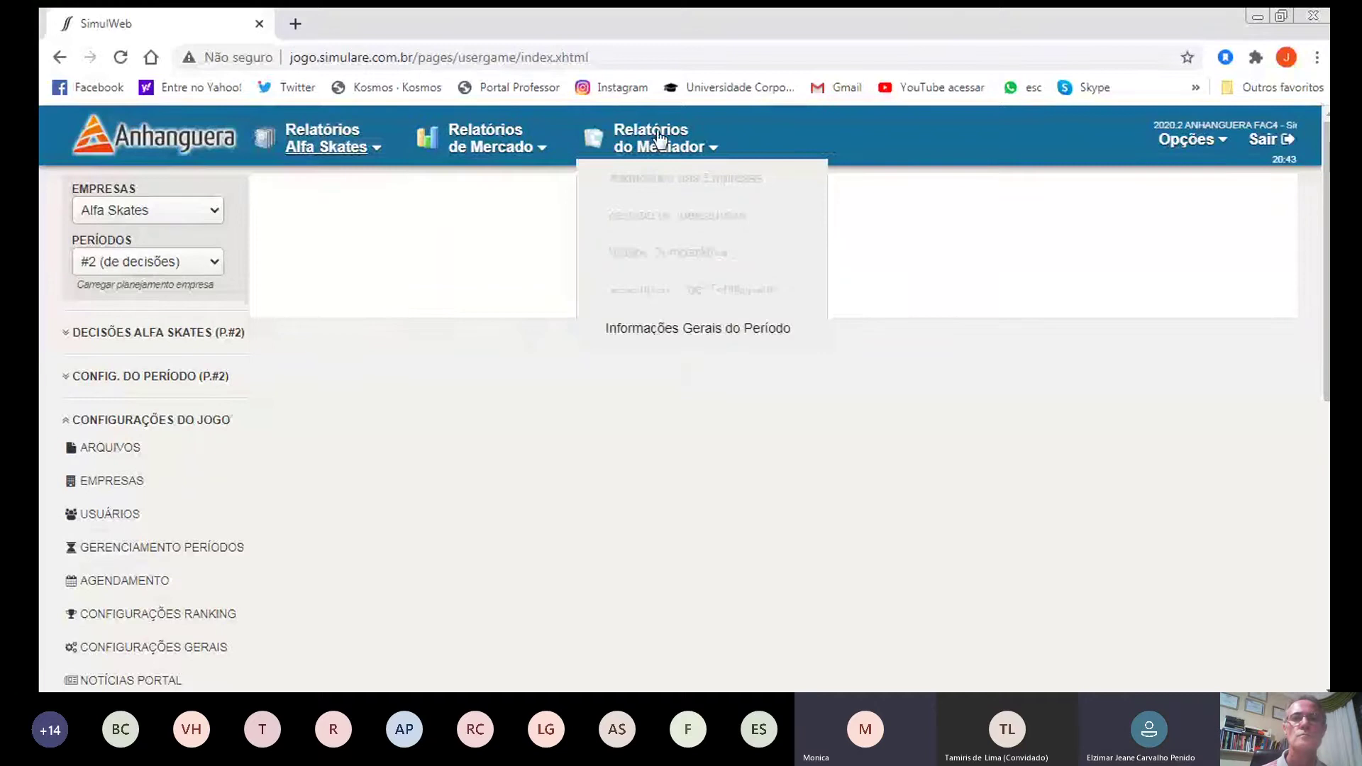
pyautogui.moveTo(276, 134)
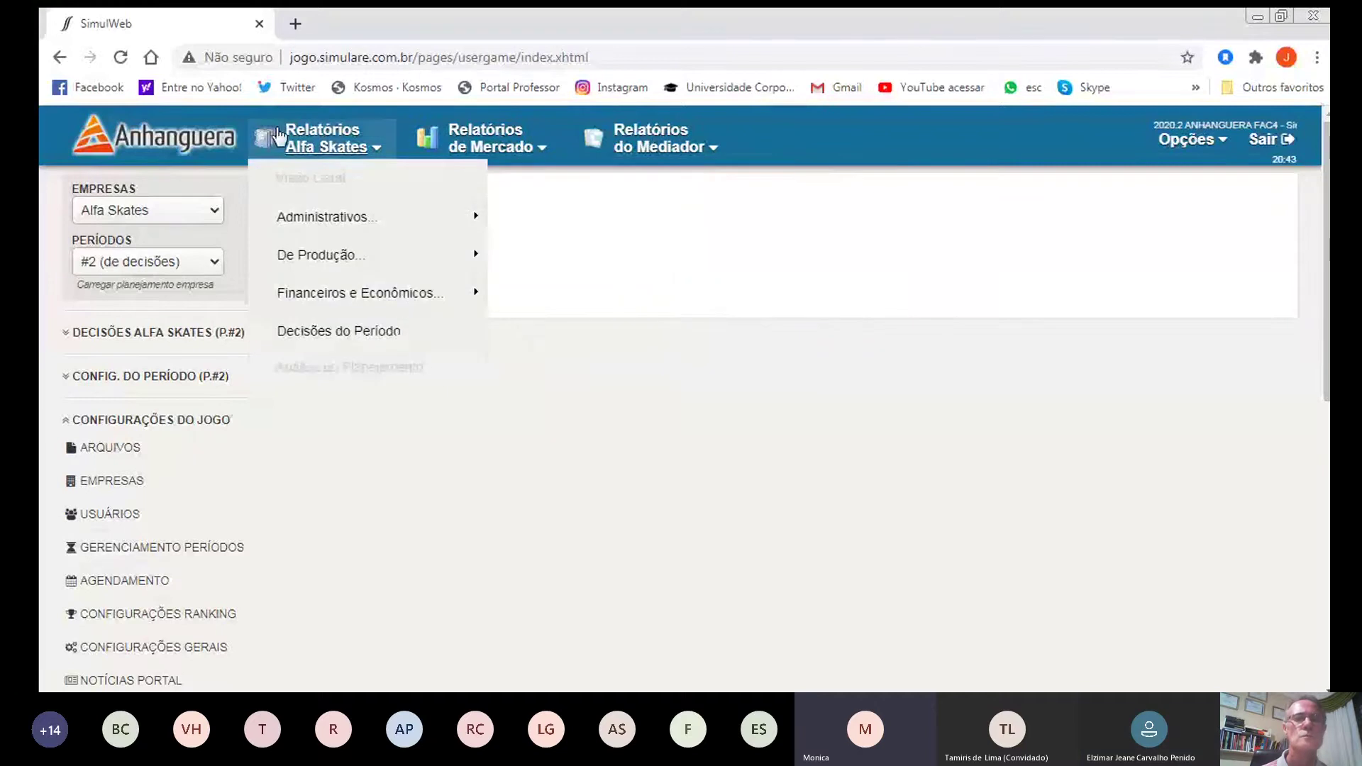
pyautogui.click(136, 205)
pyautogui.click(152, 236)
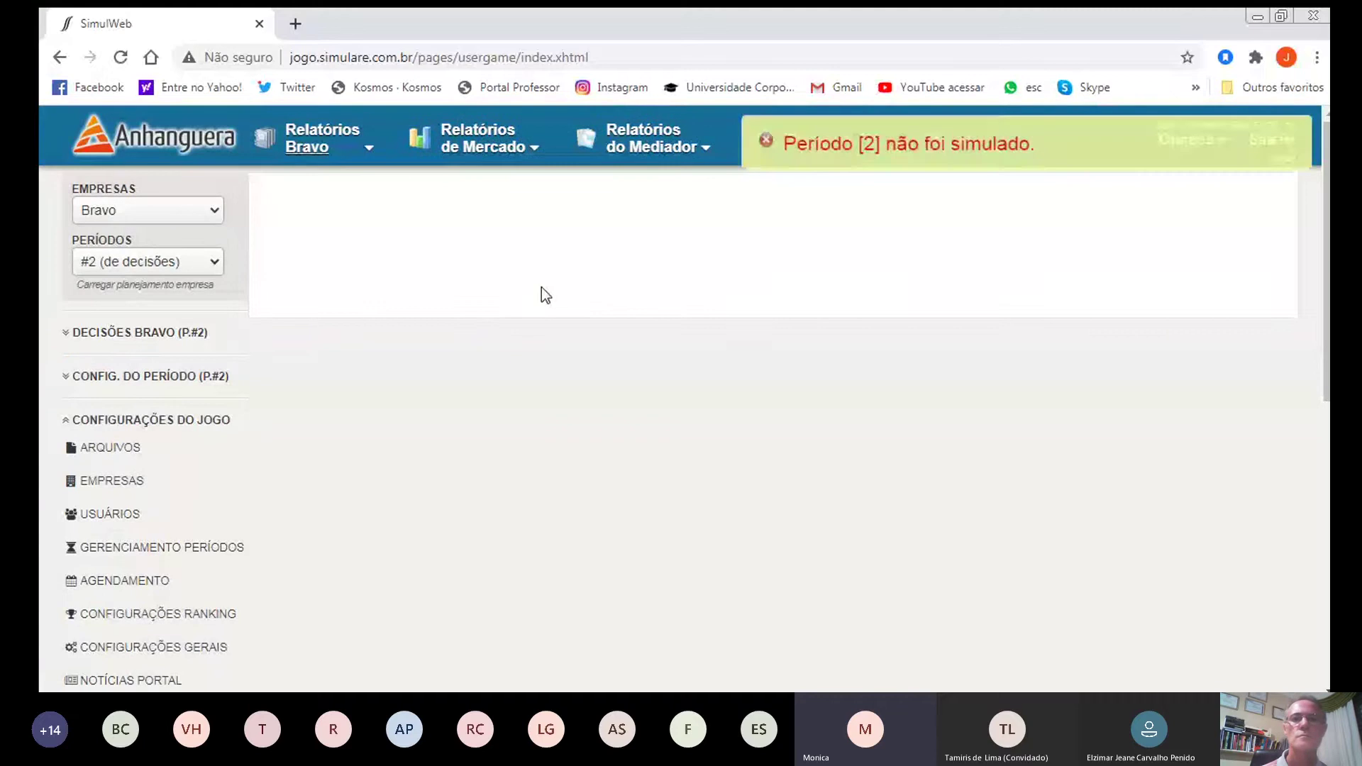
pyautogui.click(1289, 138)
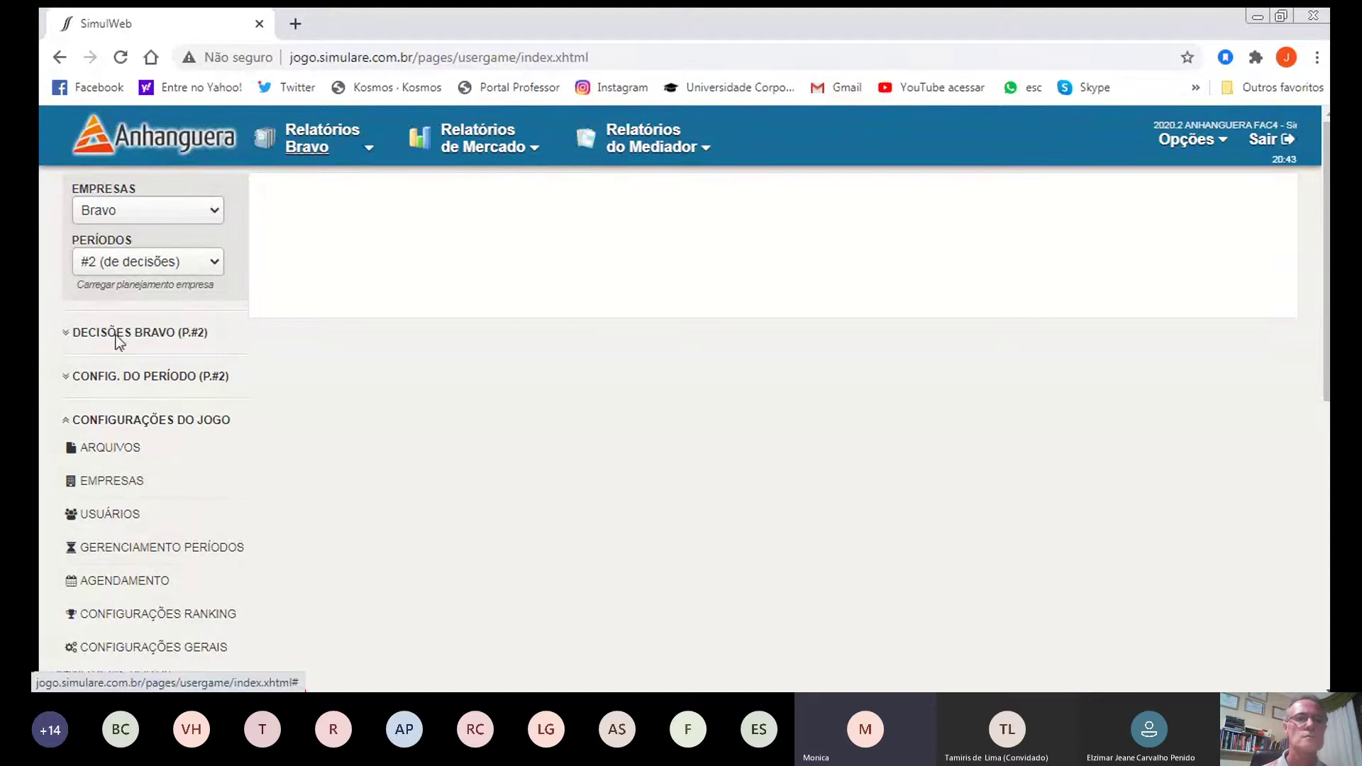
pyautogui.moveTo(329, 125)
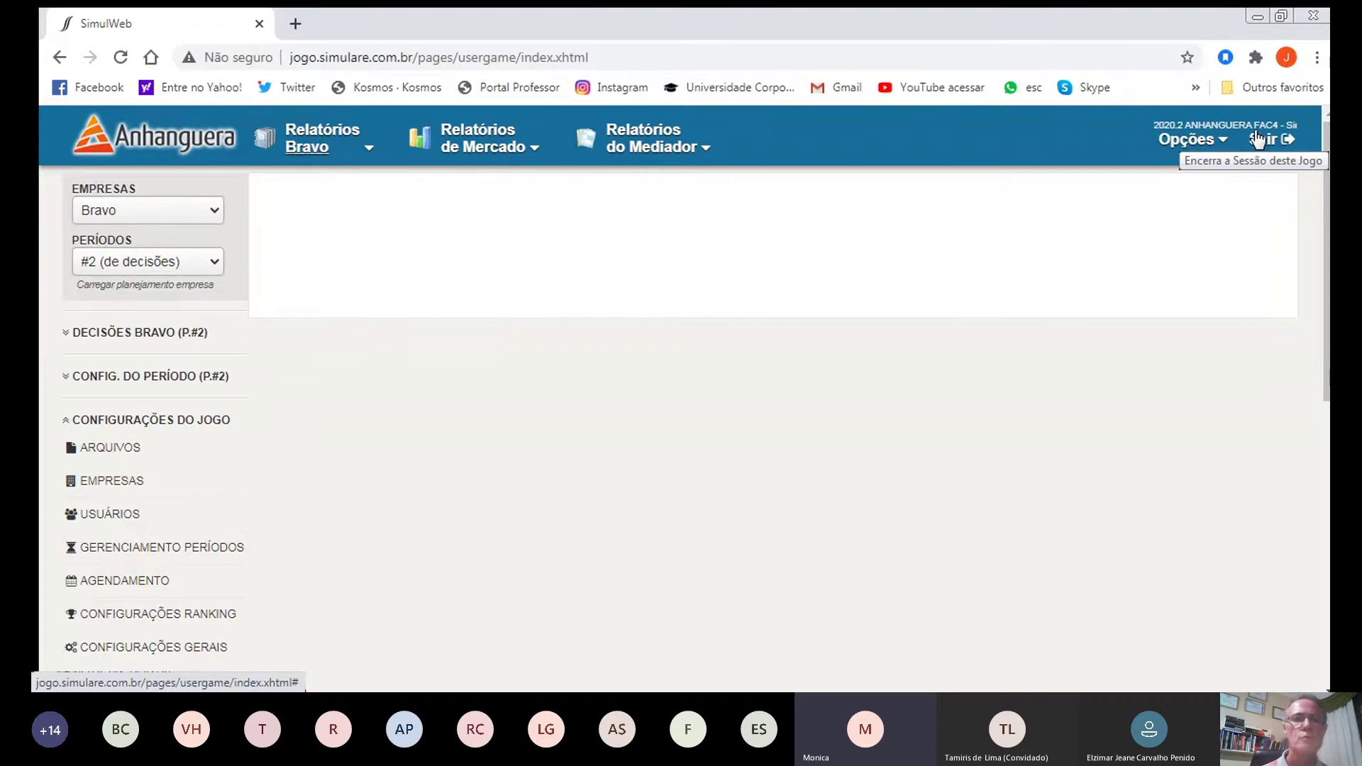
# Step: Leave the mediator's game and enter the 2018.2 KROTON - Jogo Teste Aluno #48 game as company Alfa
pyautogui.click(1257, 139)
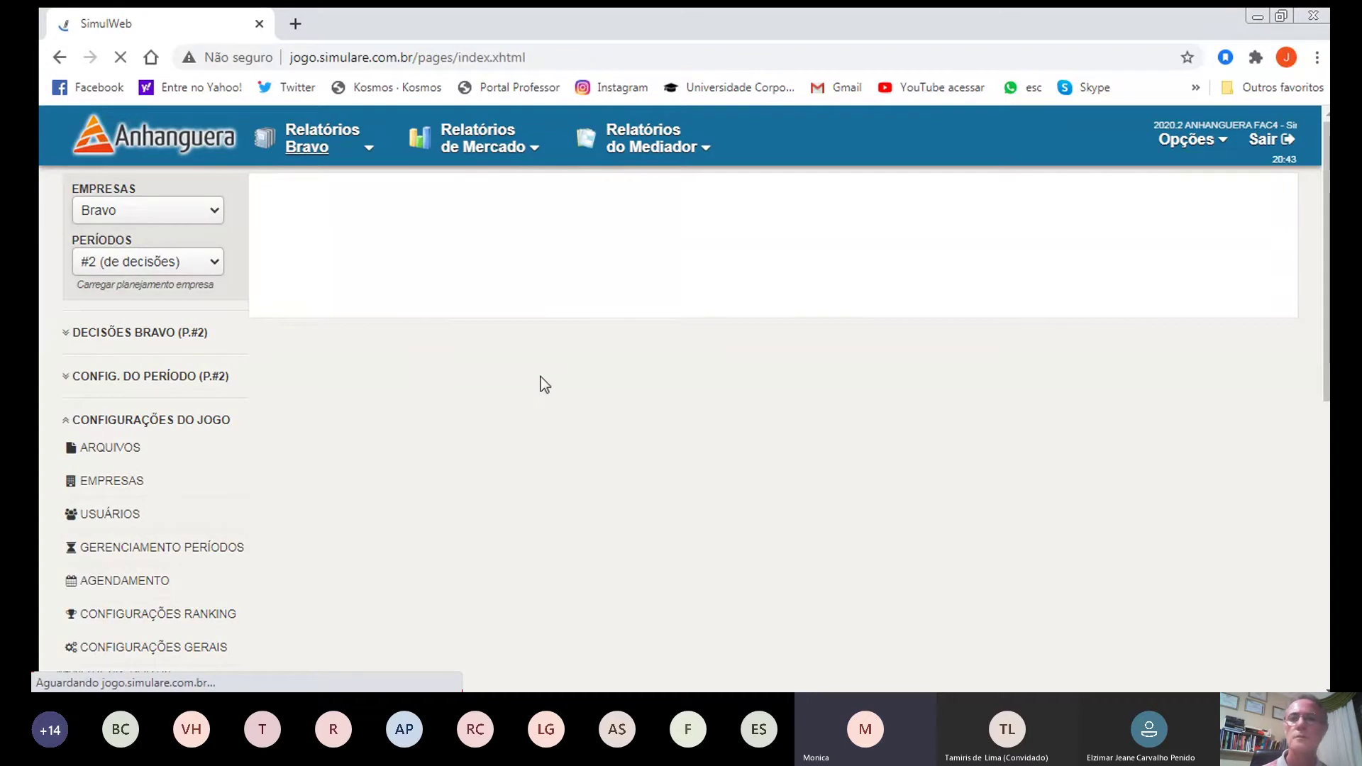
pyautogui.scroll(-5, 343, 542)
pyautogui.scroll(-2, 345, 528)
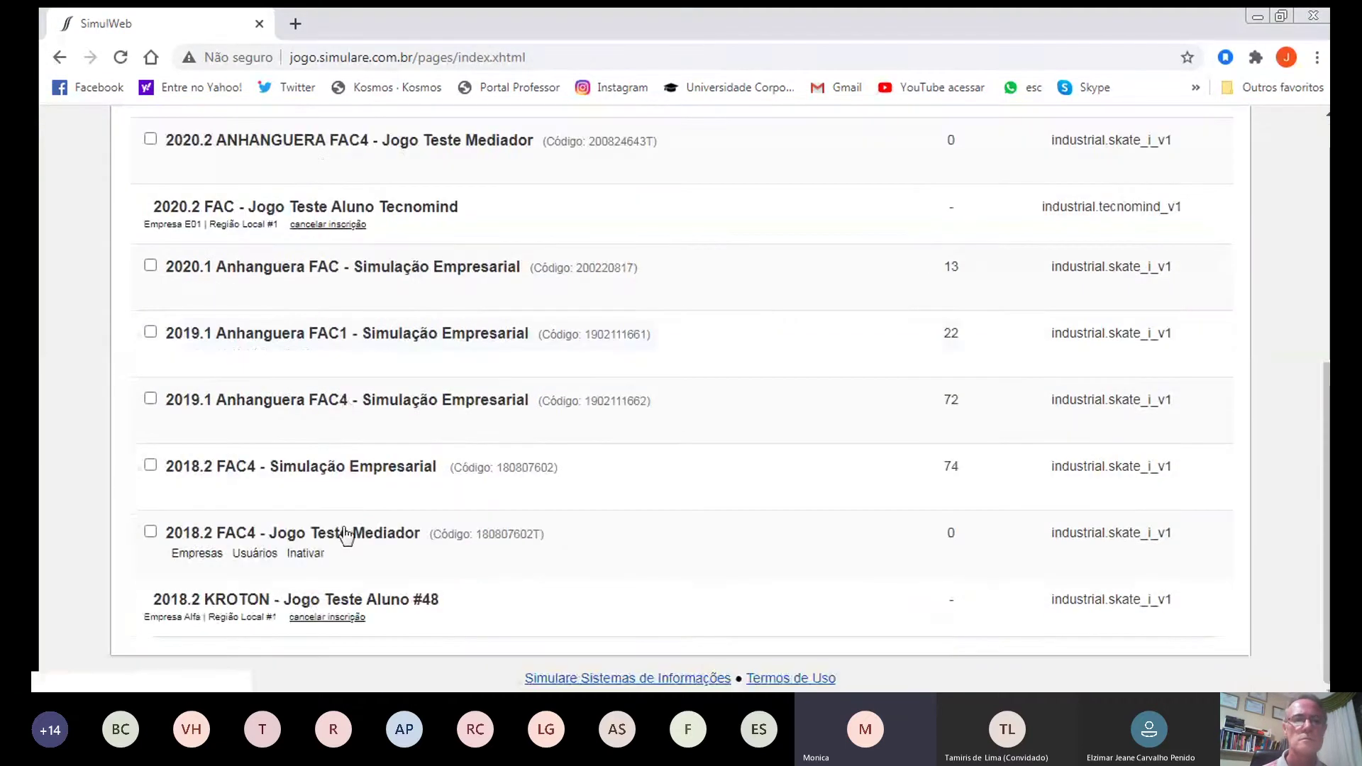
pyautogui.click(345, 533)
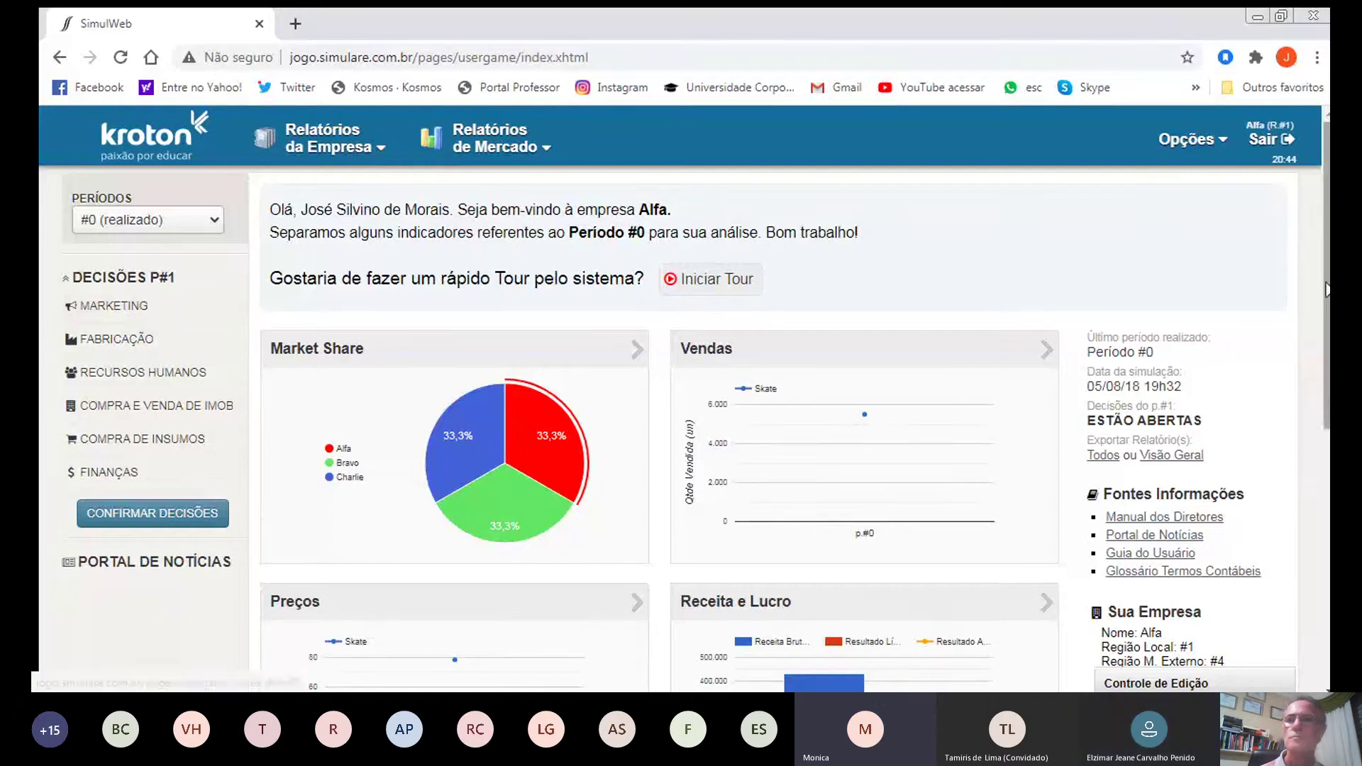
pyautogui.click(328, 138)
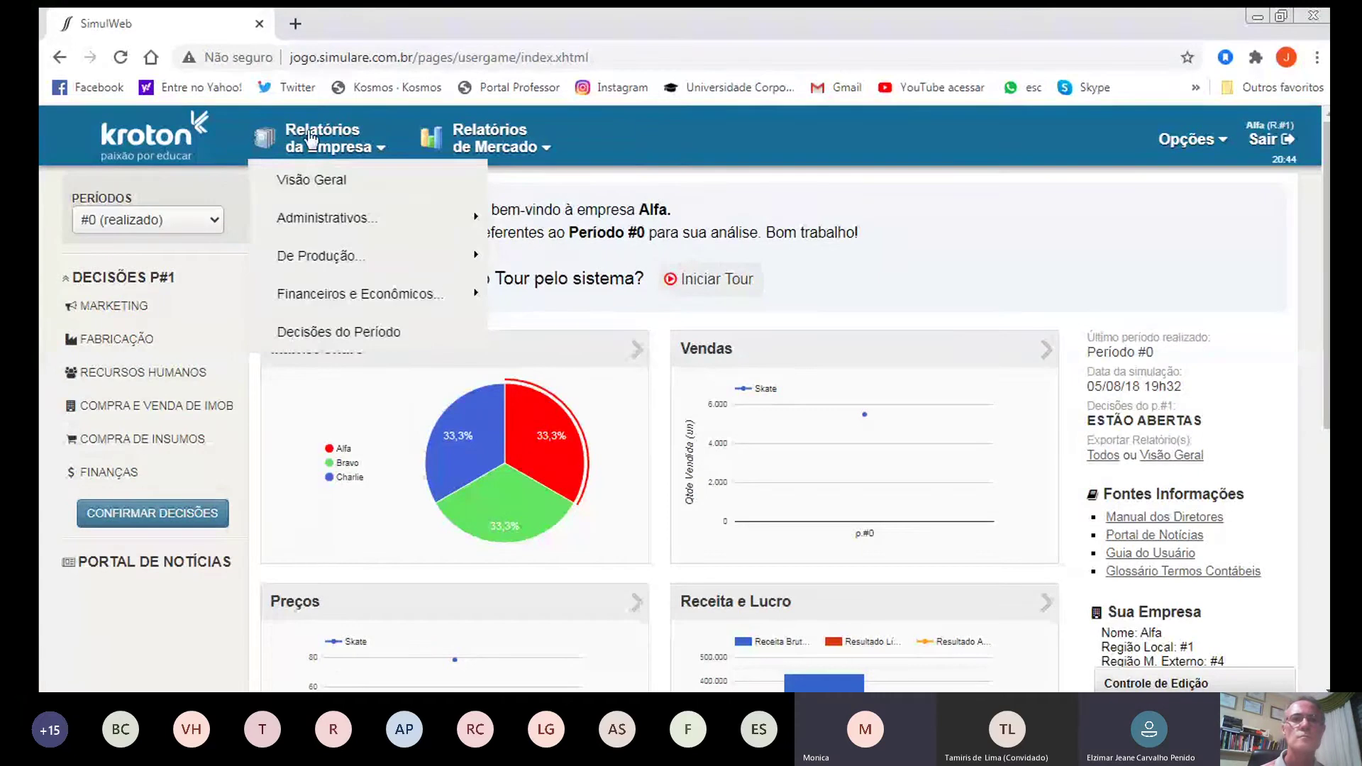
pyautogui.click(317, 179)
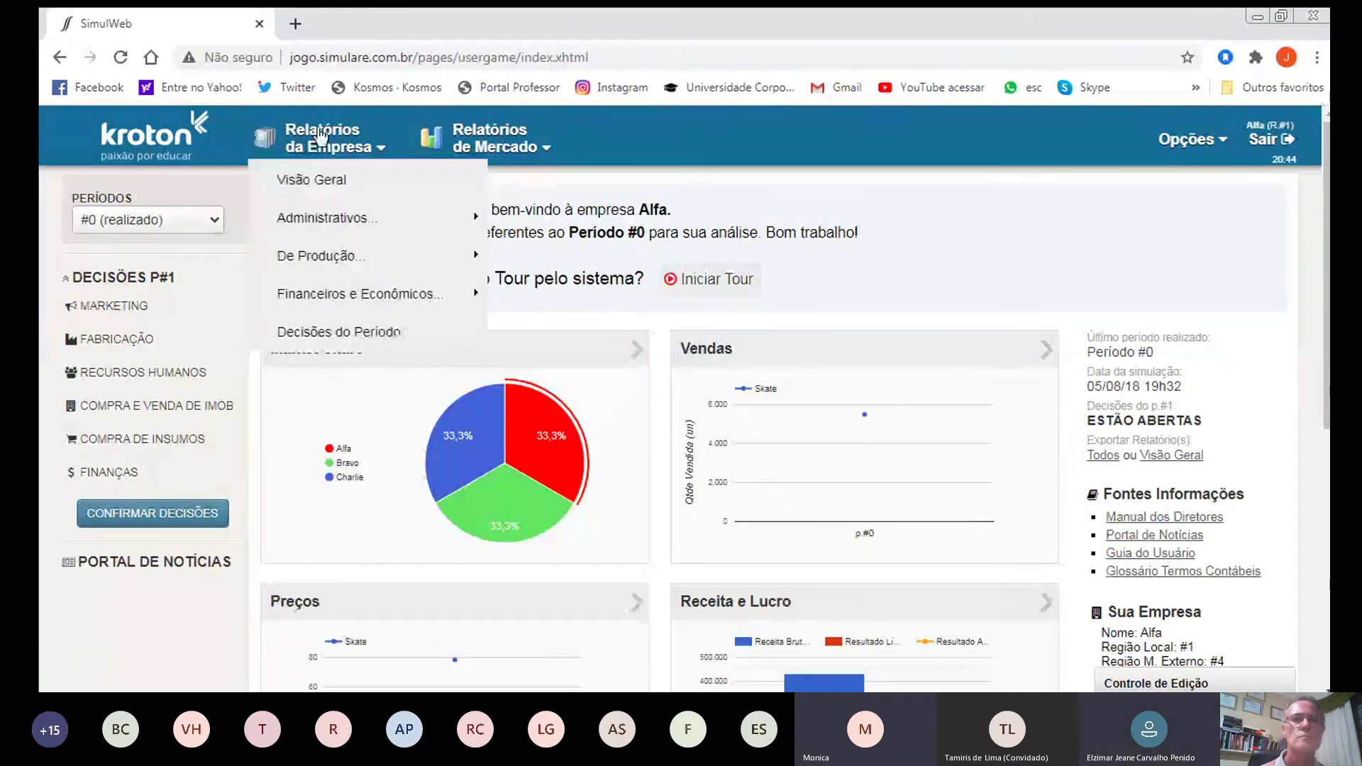
pyautogui.click(313, 182)
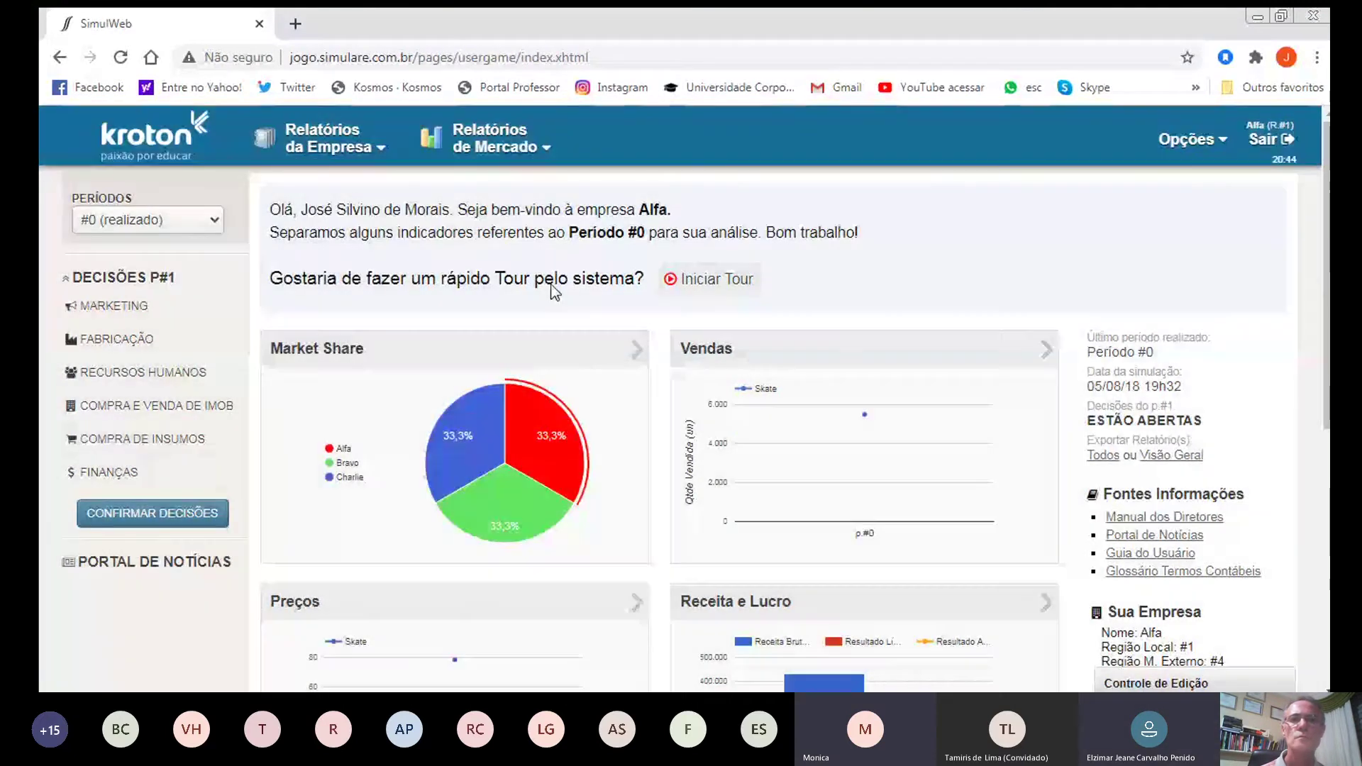
pyautogui.doubleClick(736, 136)
pyautogui.click(1178, 138)
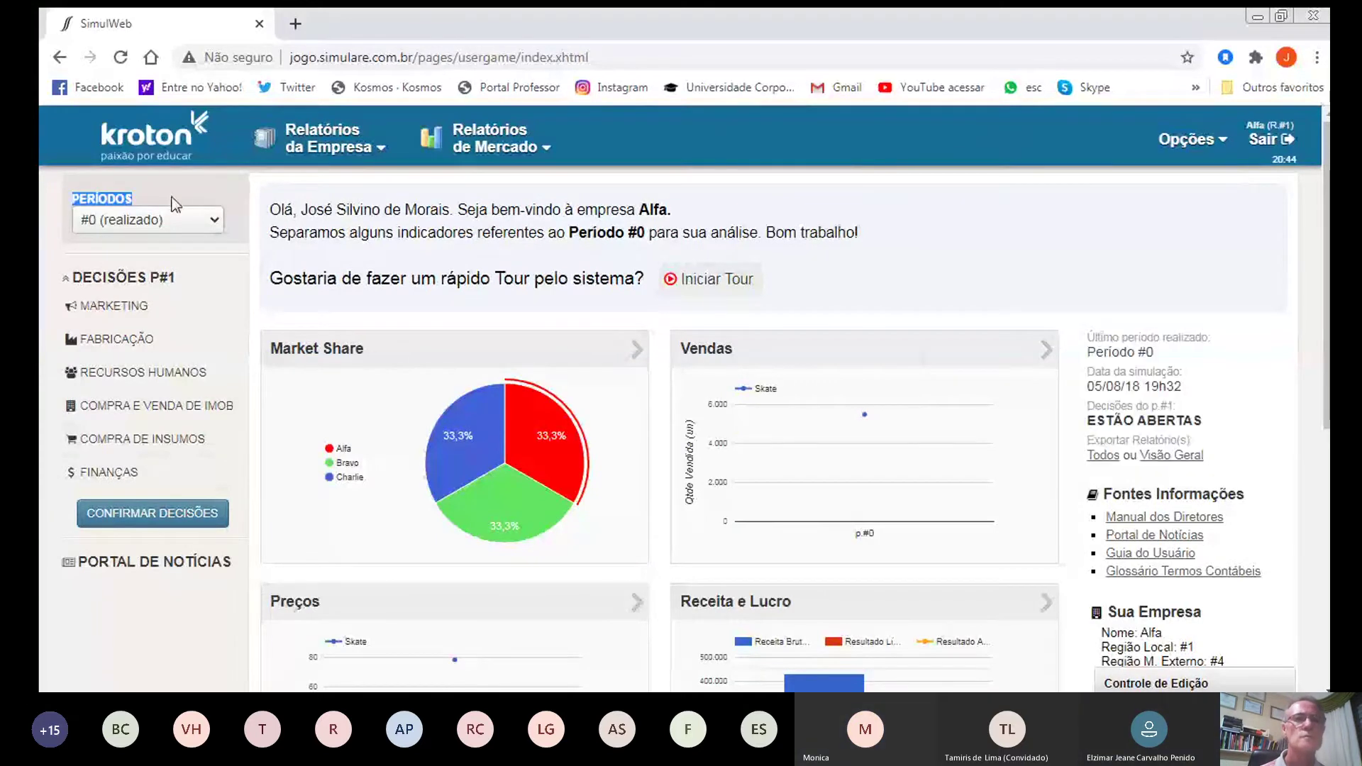
# Step: Switch company Alfa to decision period #1
pyautogui.click(147, 220)
pyautogui.click(105, 238)
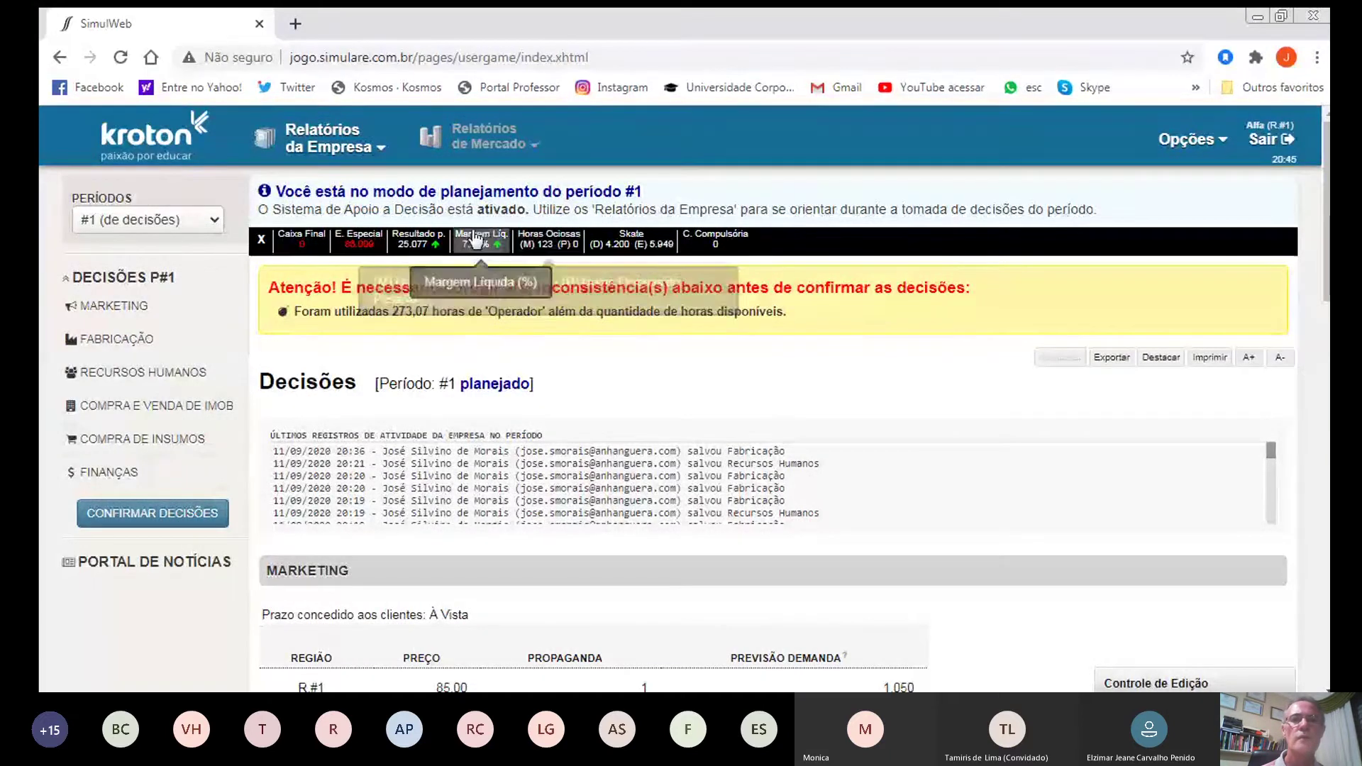
# Step: Open the planned sales report from the Skate indicator and examine product sales by region for period #1
pyautogui.moveTo(605, 243)
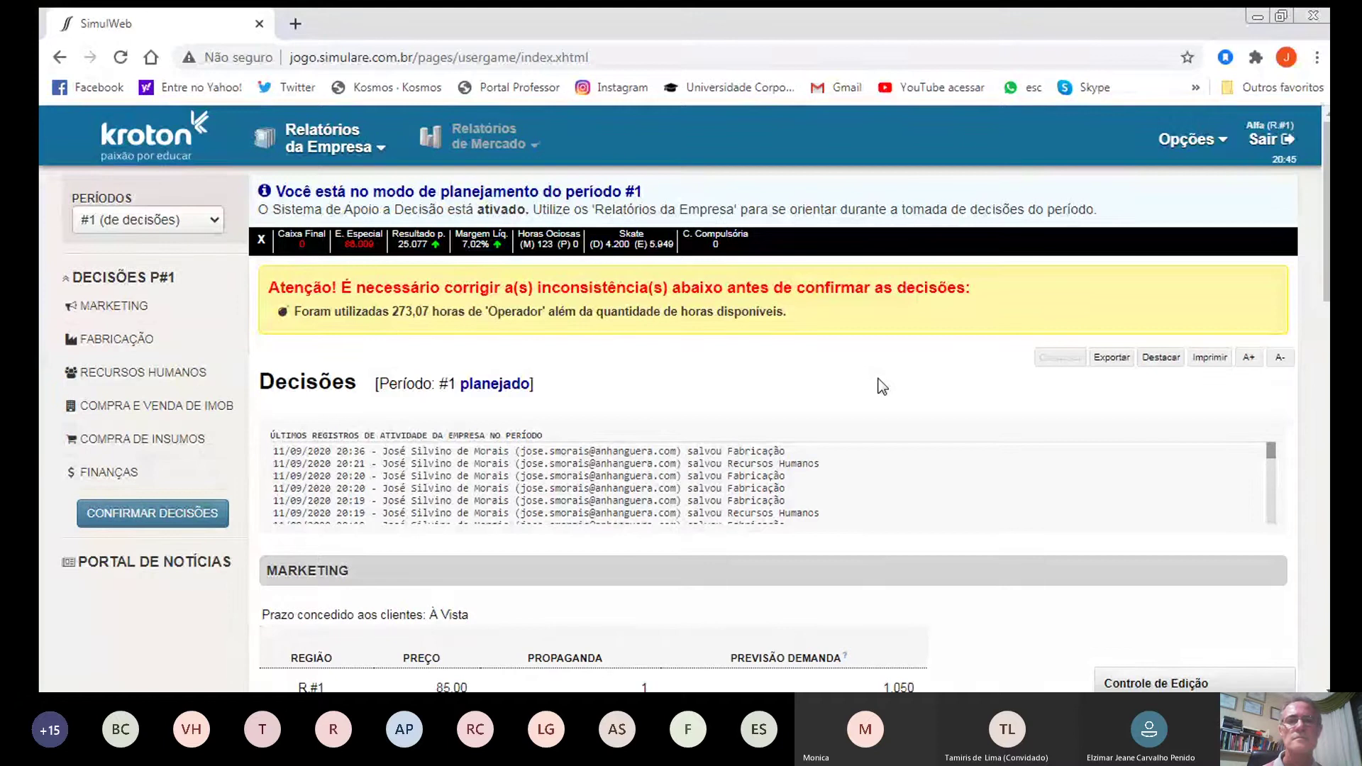
pyautogui.moveTo(638, 250)
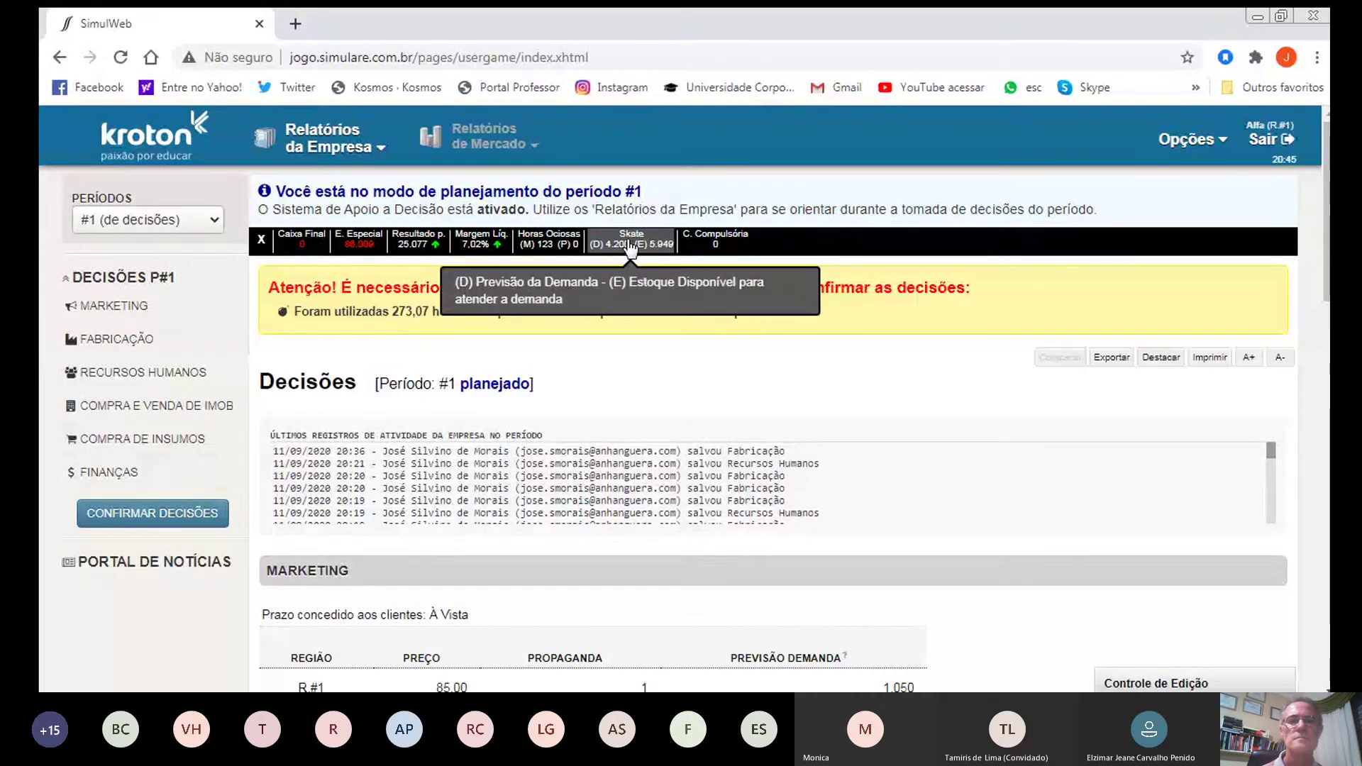
pyautogui.click(631, 242)
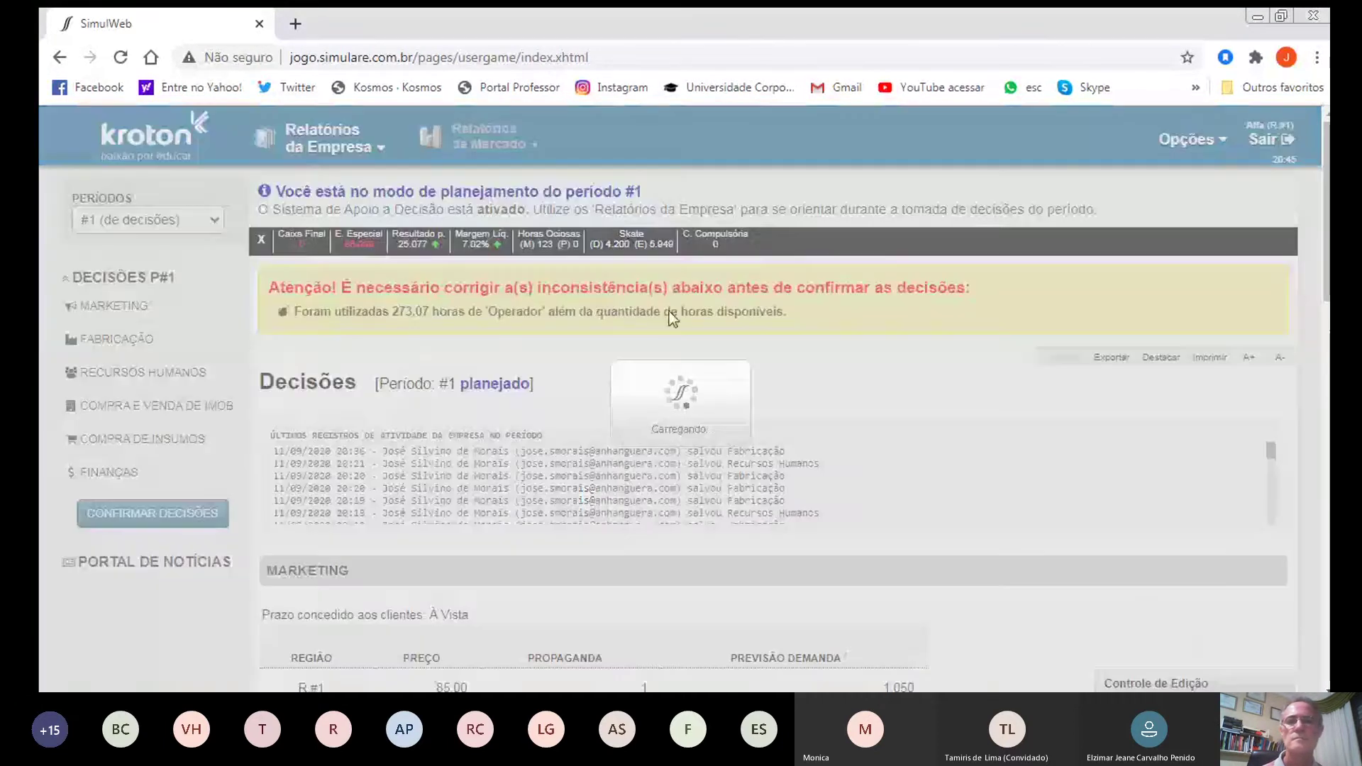
pyautogui.scroll(-3, 892, 383)
pyautogui.scroll(-4, 892, 383)
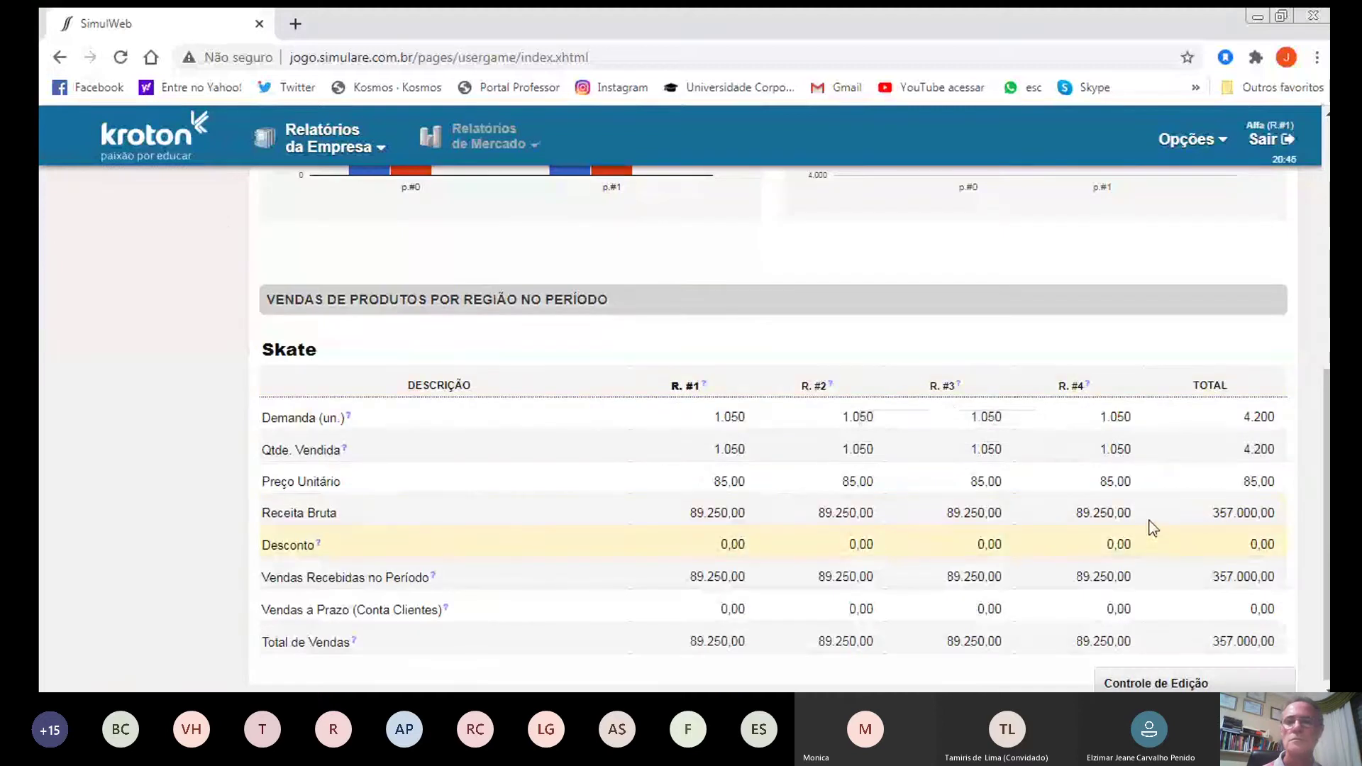
pyautogui.moveTo(565, 526)
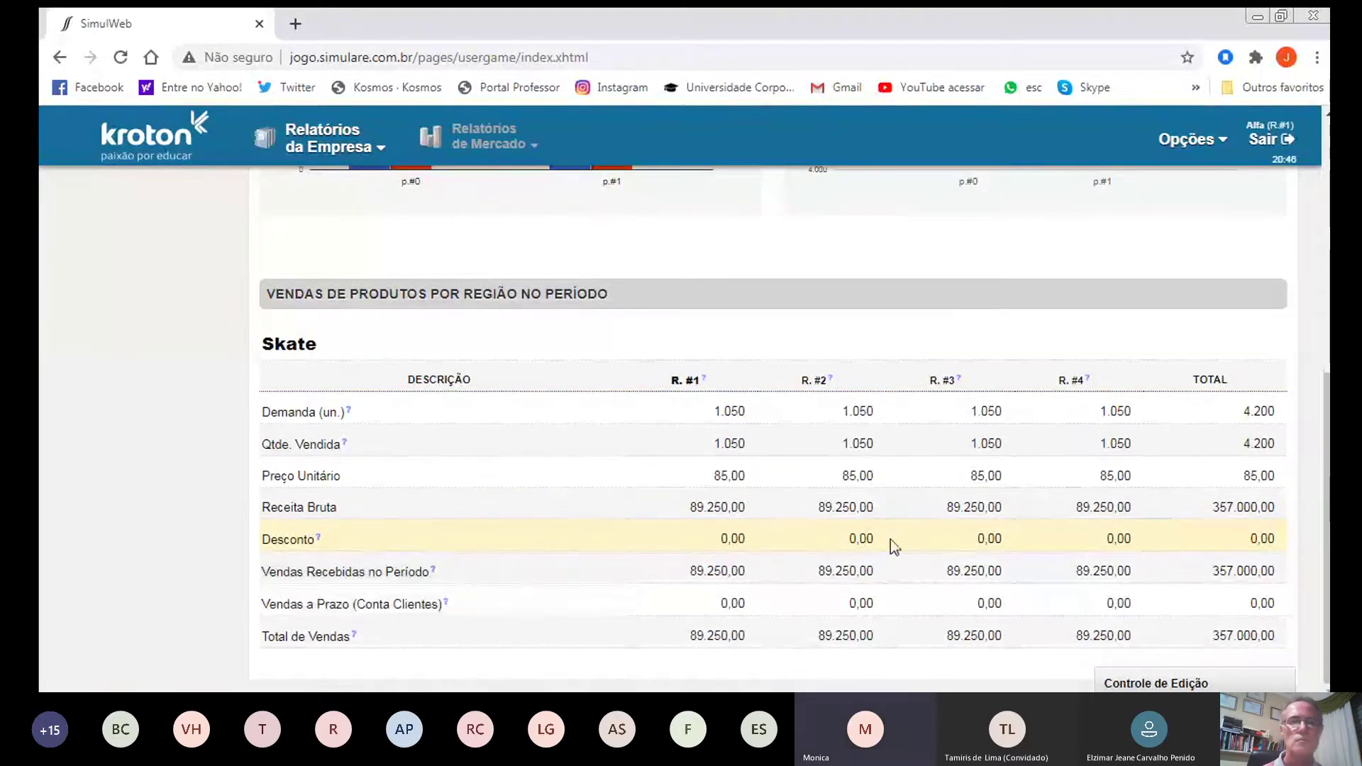
pyautogui.scroll(4, 893, 538)
pyautogui.scroll(4, 892, 534)
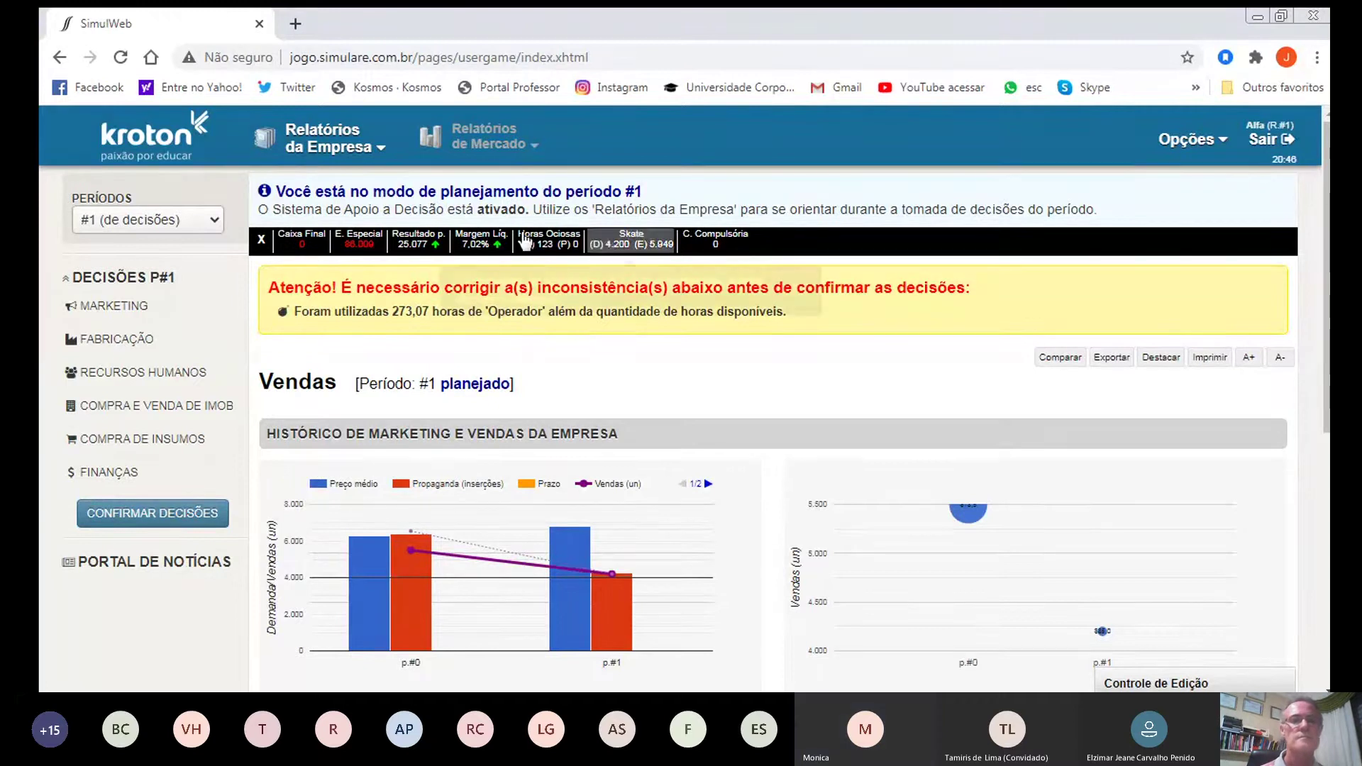
# Step: Set the Skate demand forecast to 1500 in all four regions in the marketing decisions, apply it and close the dialog
pyautogui.click(139, 305)
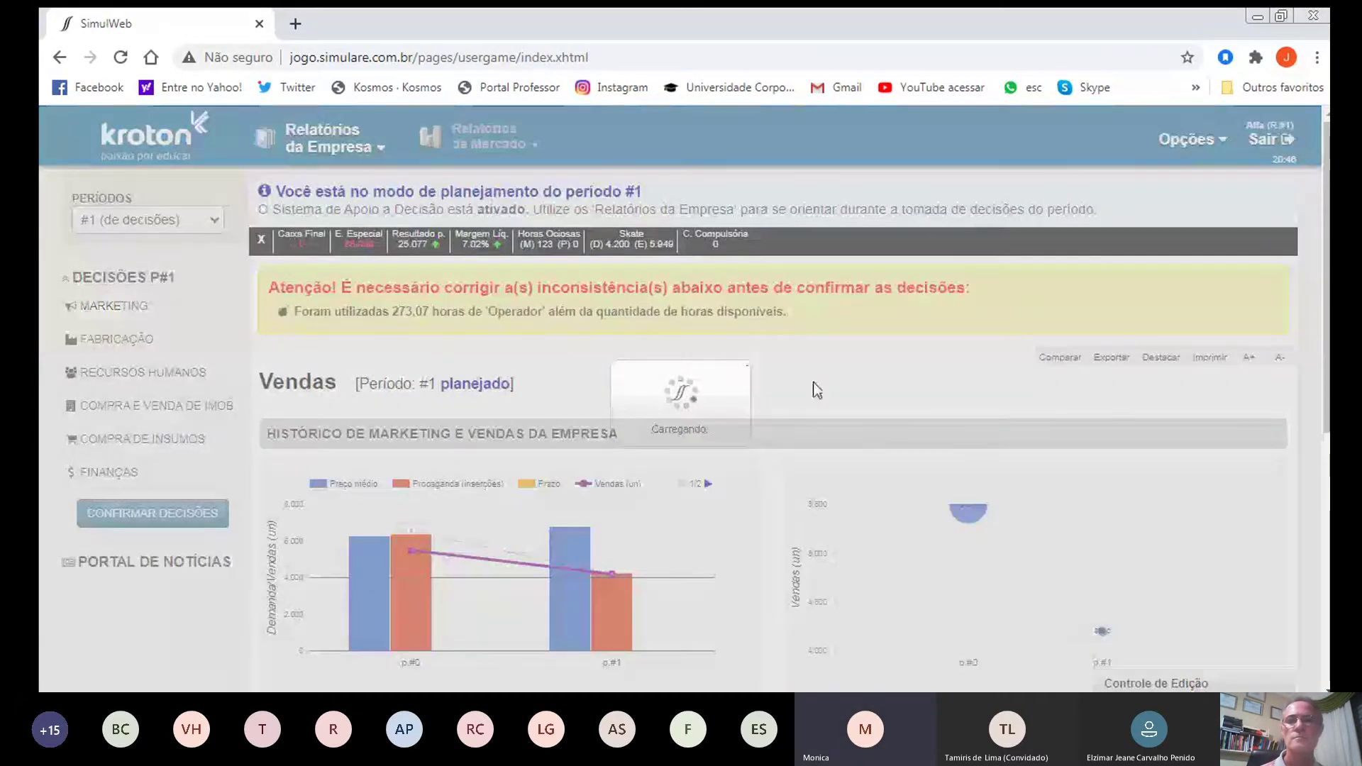
pyautogui.click(773, 351)
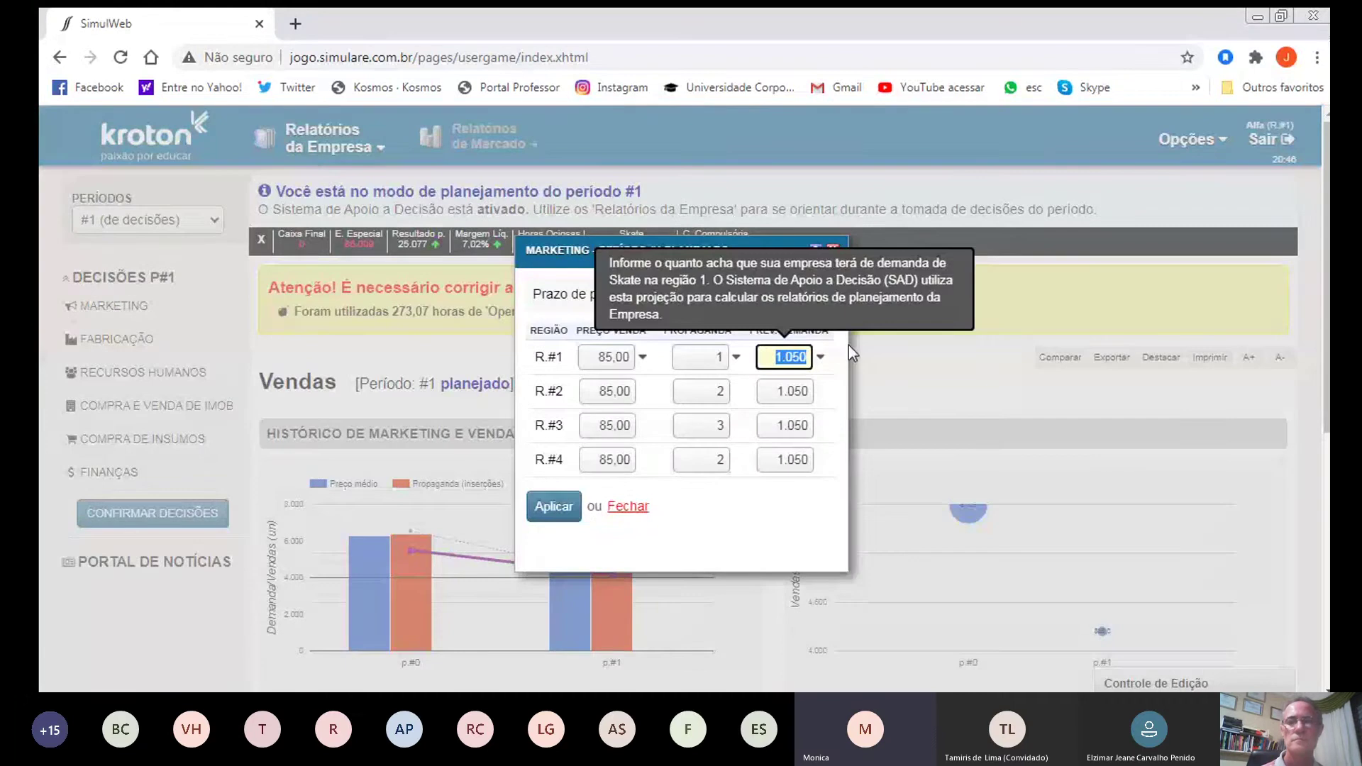
pyautogui.write('1500')
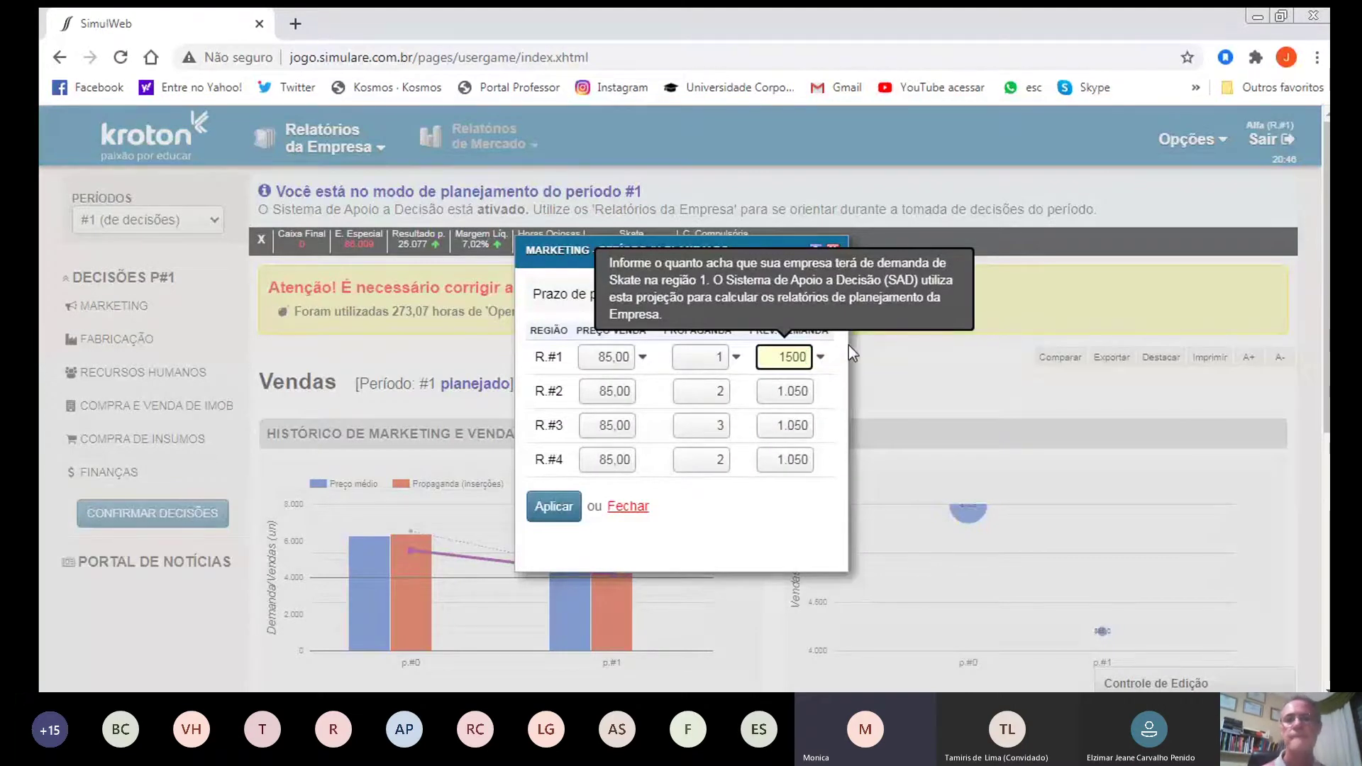
pyautogui.click(818, 356)
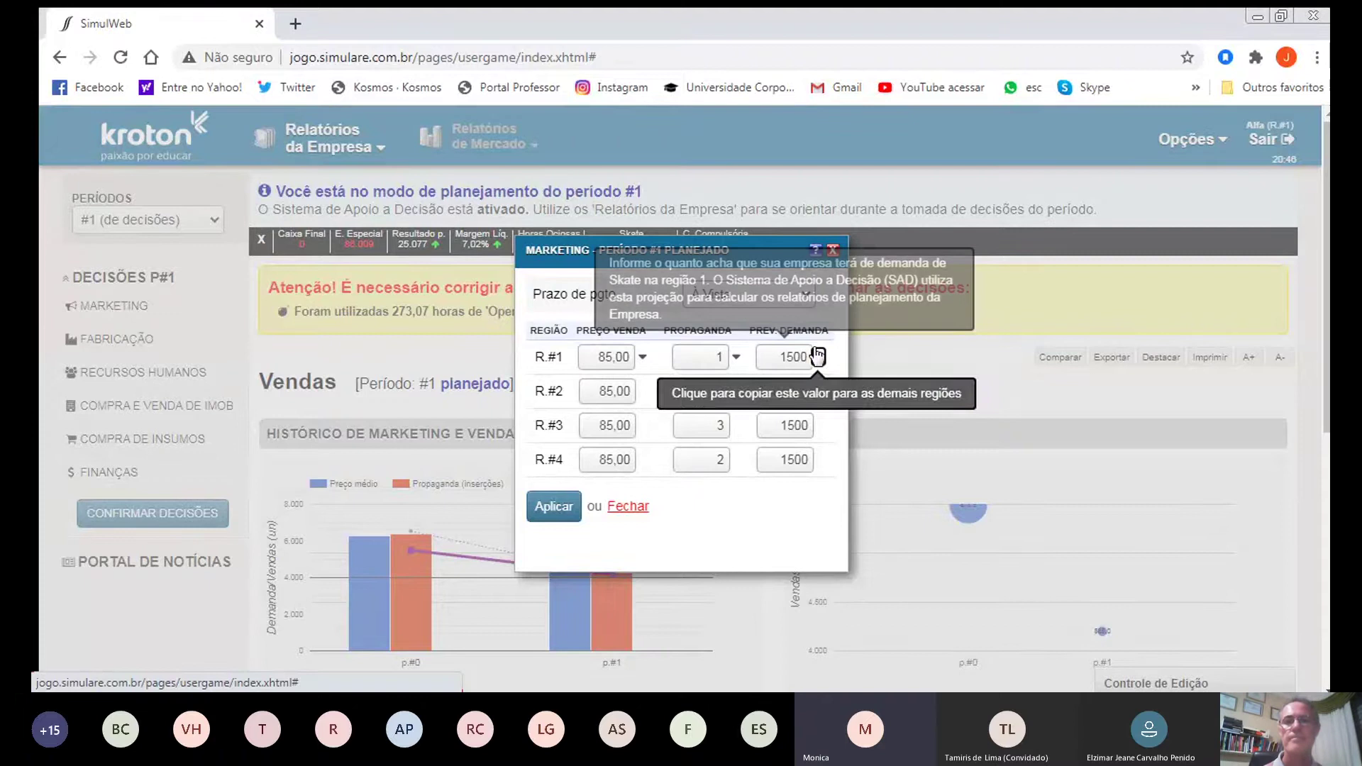
pyautogui.click(560, 498)
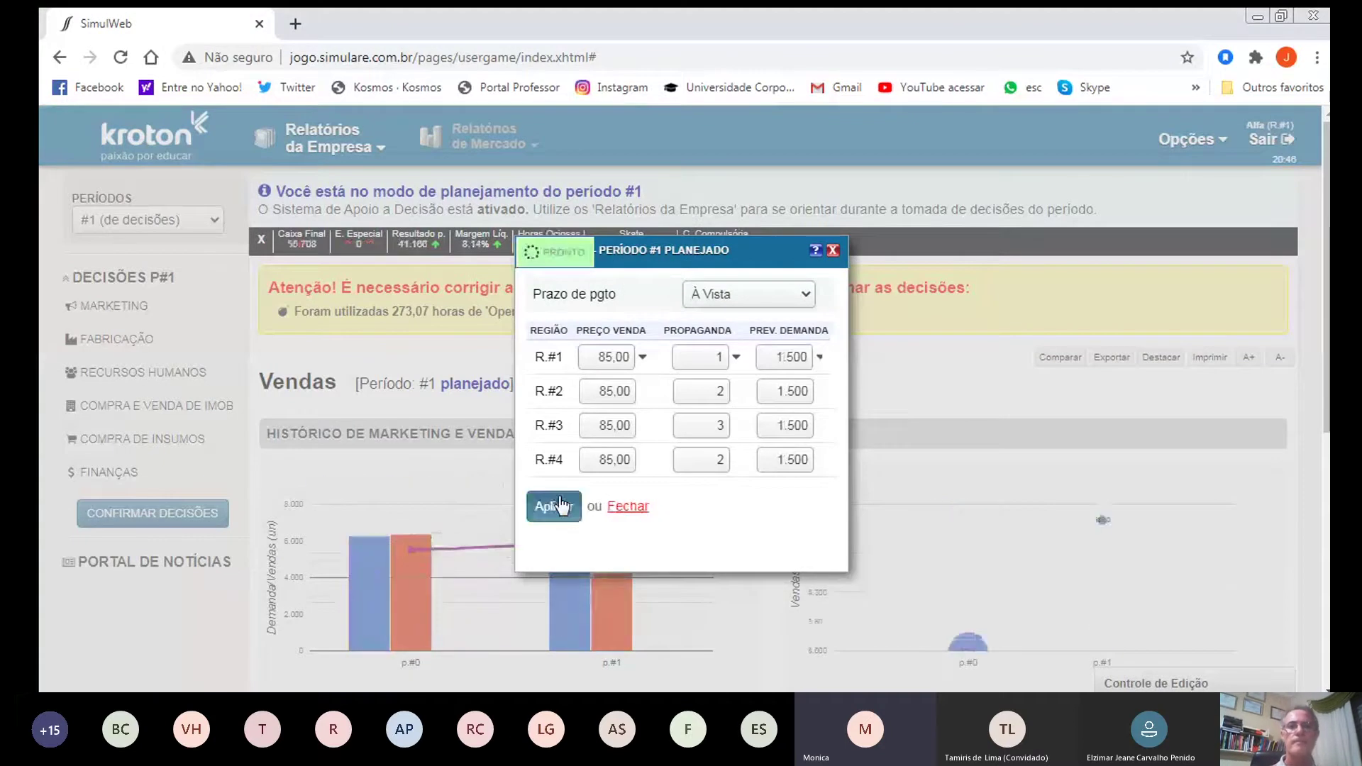
pyautogui.click(625, 506)
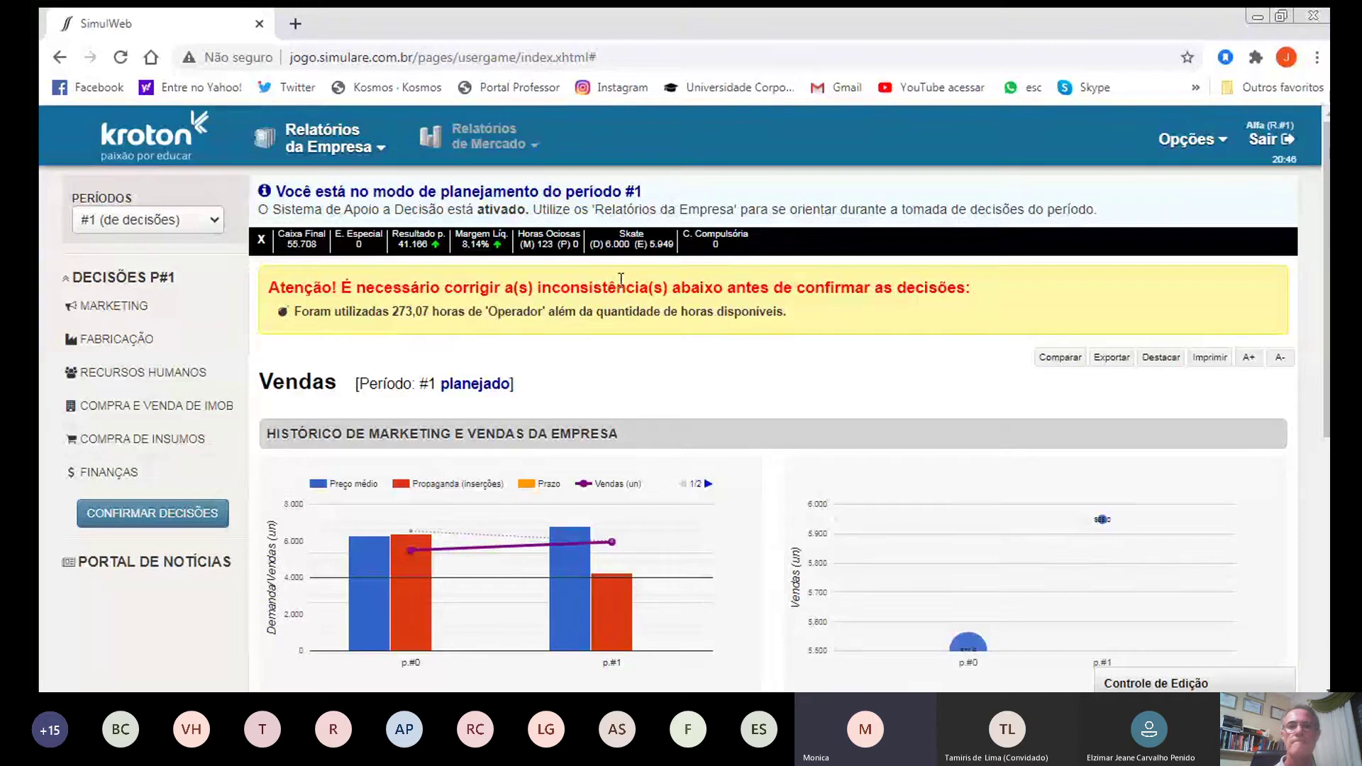
# Step: Set the Skate production quantity to 5555 units in the manufacturing decisions, apply it and close the dialog
pyautogui.click(124, 334)
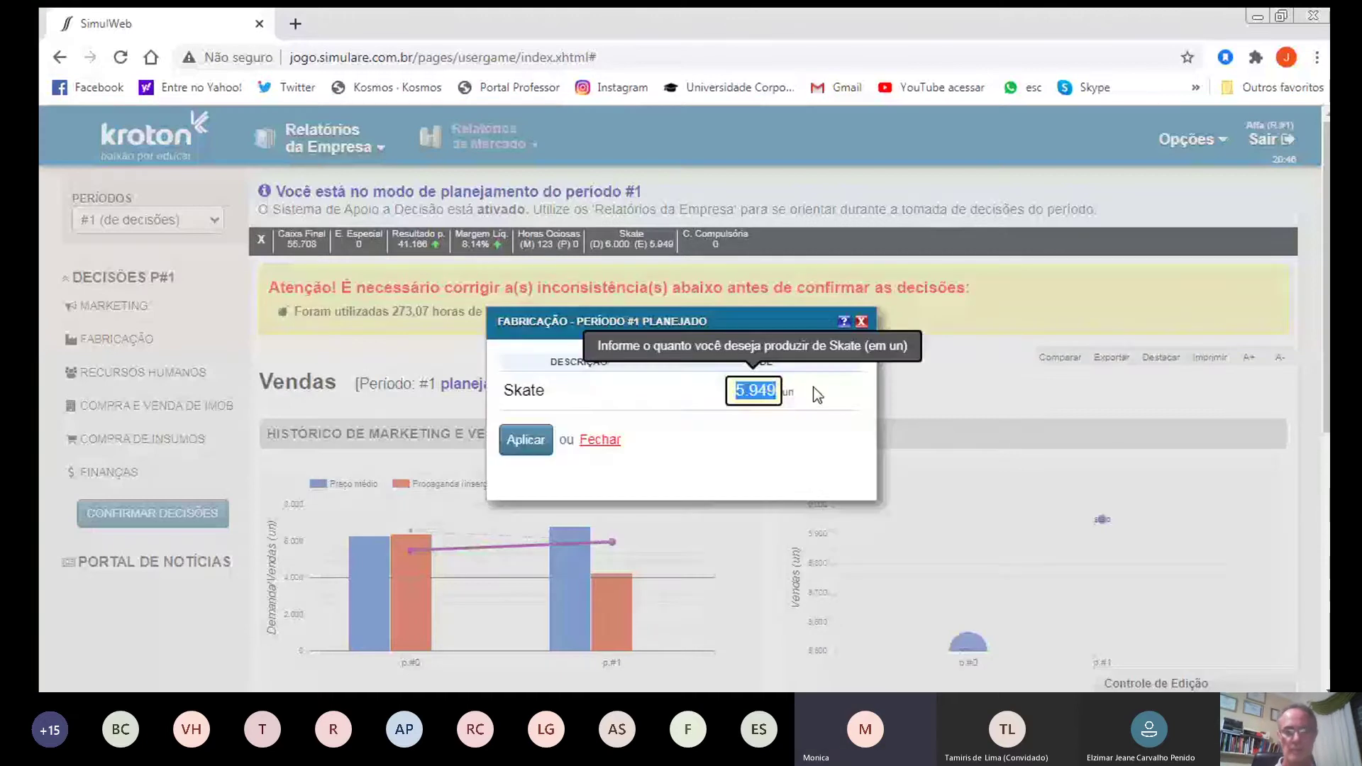
pyautogui.write('5555')
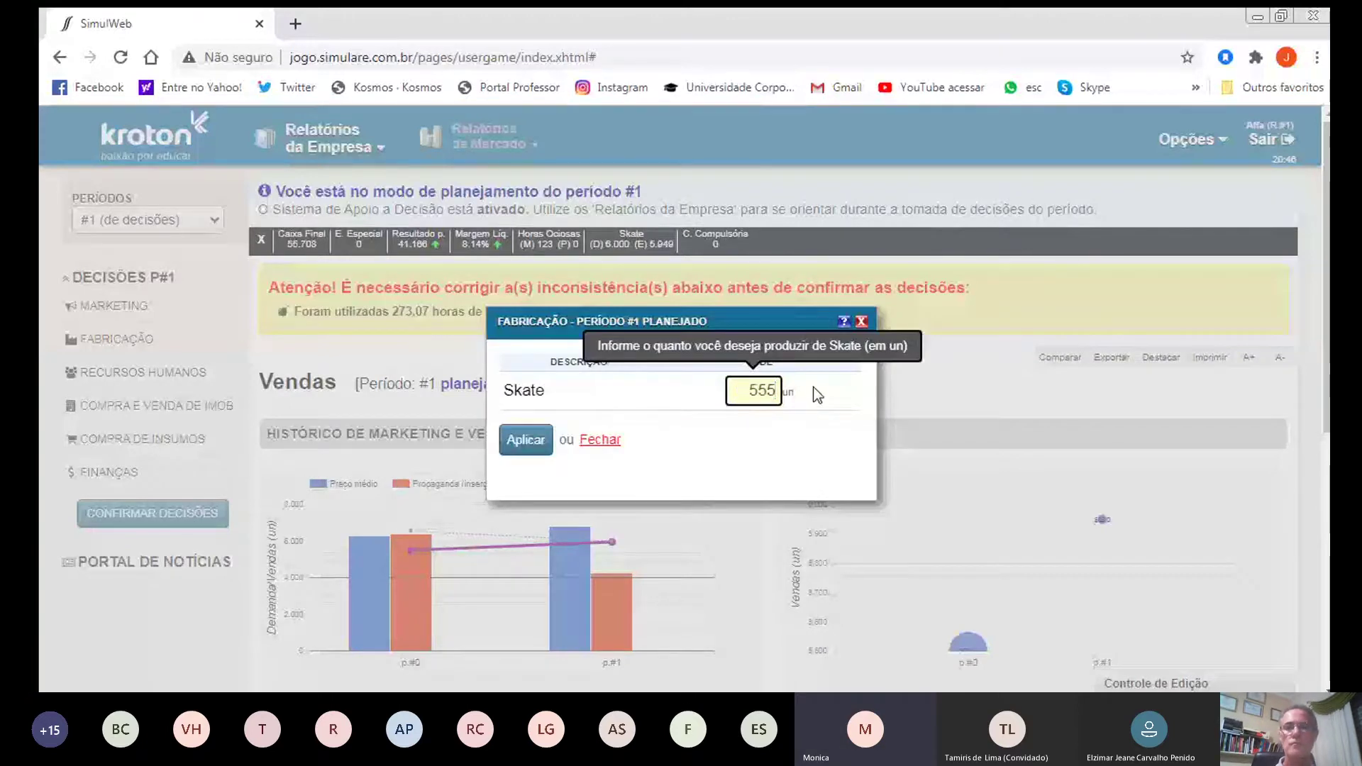
pyautogui.click(523, 440)
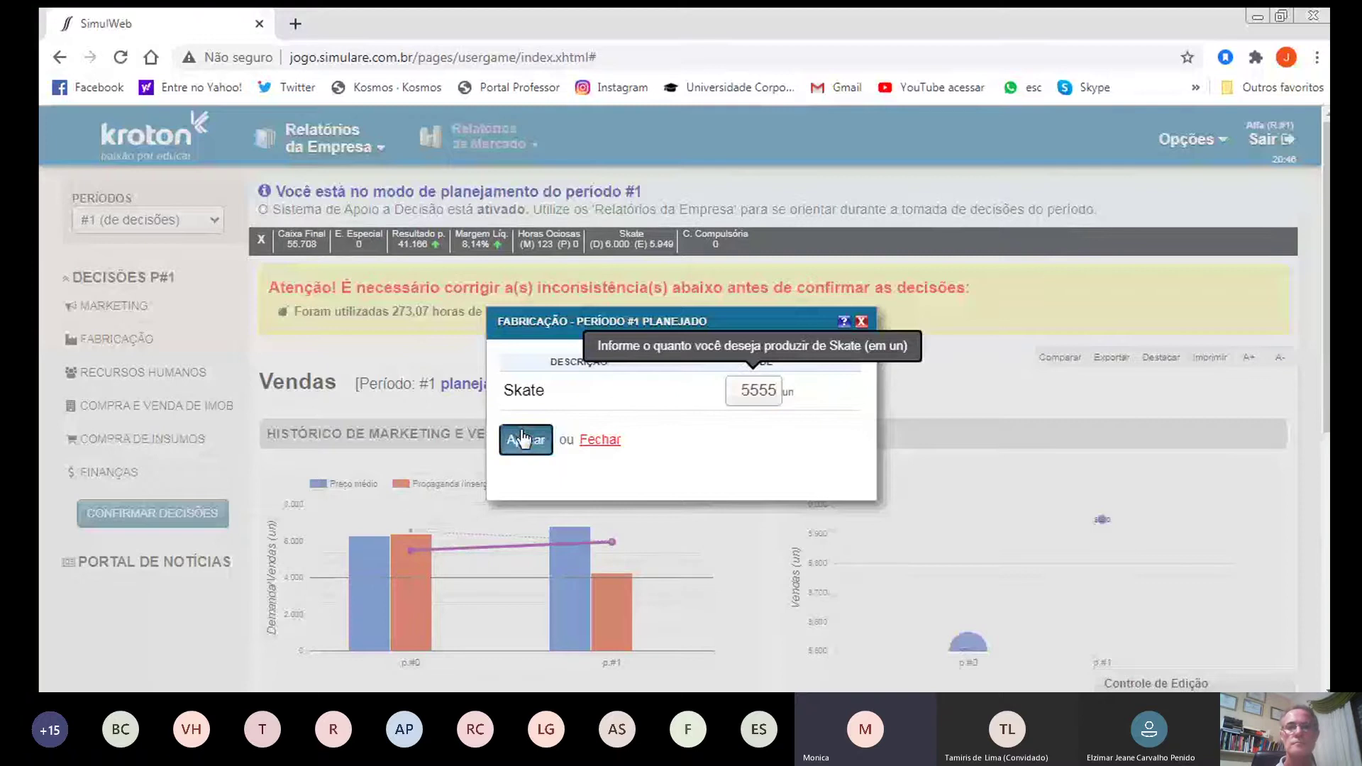
pyautogui.click(600, 440)
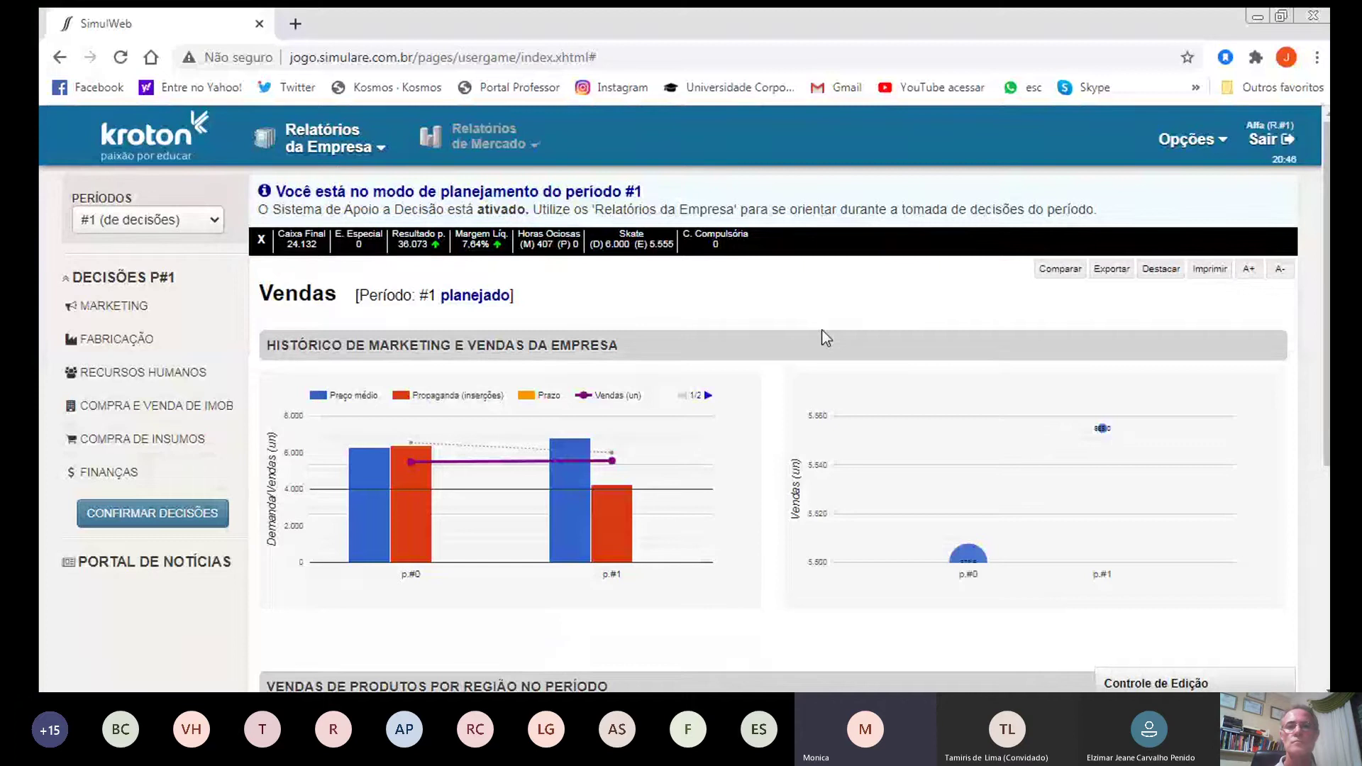
# Step: Check the planning indicators and review the planned input purchases for period #1 without changing them
pyautogui.moveTo(538, 240)
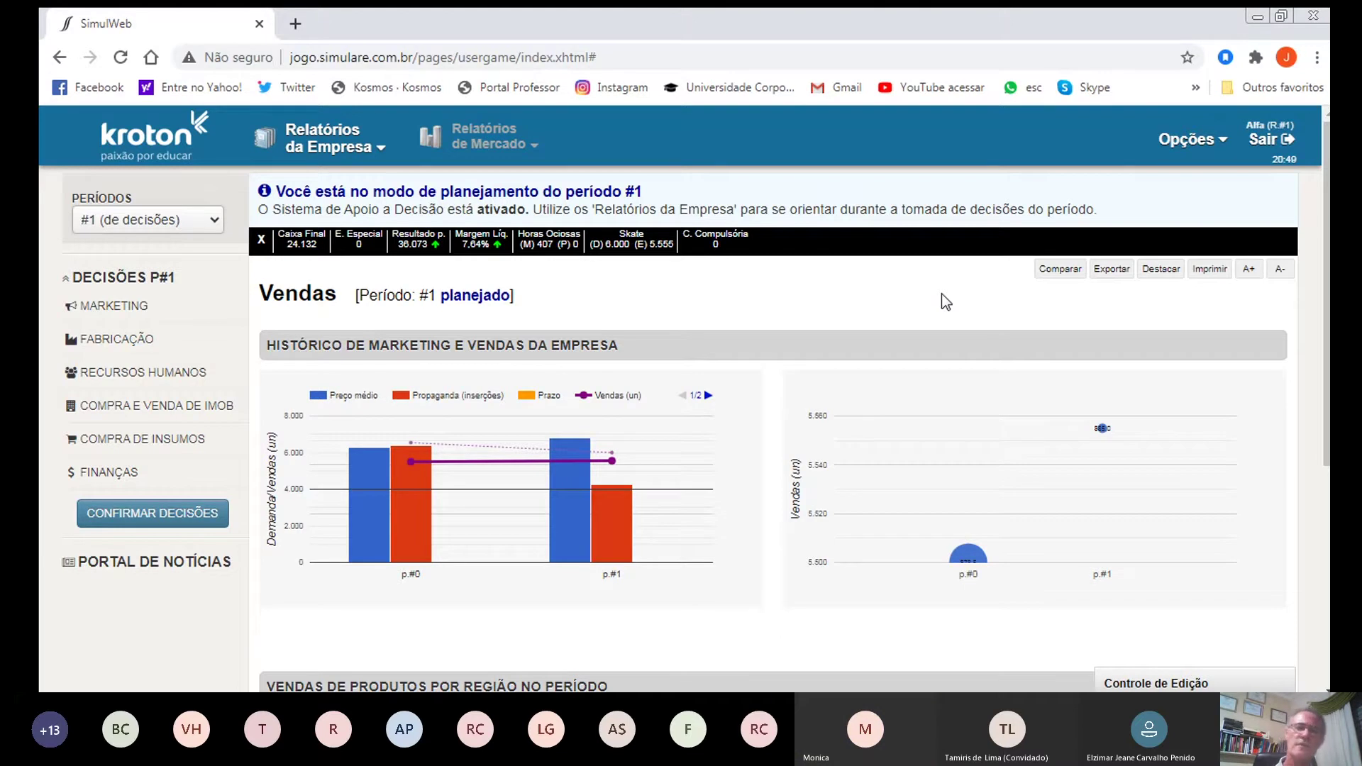
pyautogui.moveTo(604, 245)
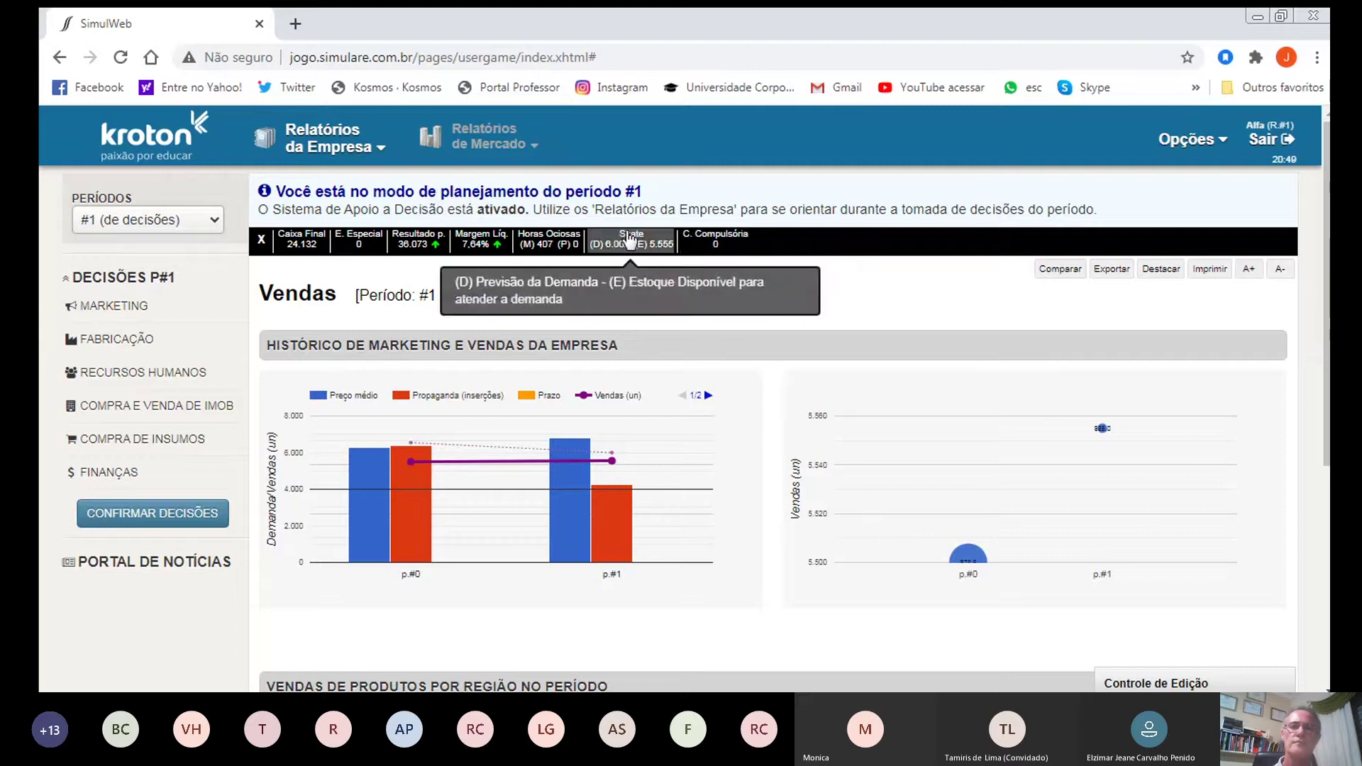
pyautogui.moveTo(722, 242)
pyautogui.moveTo(660, 241)
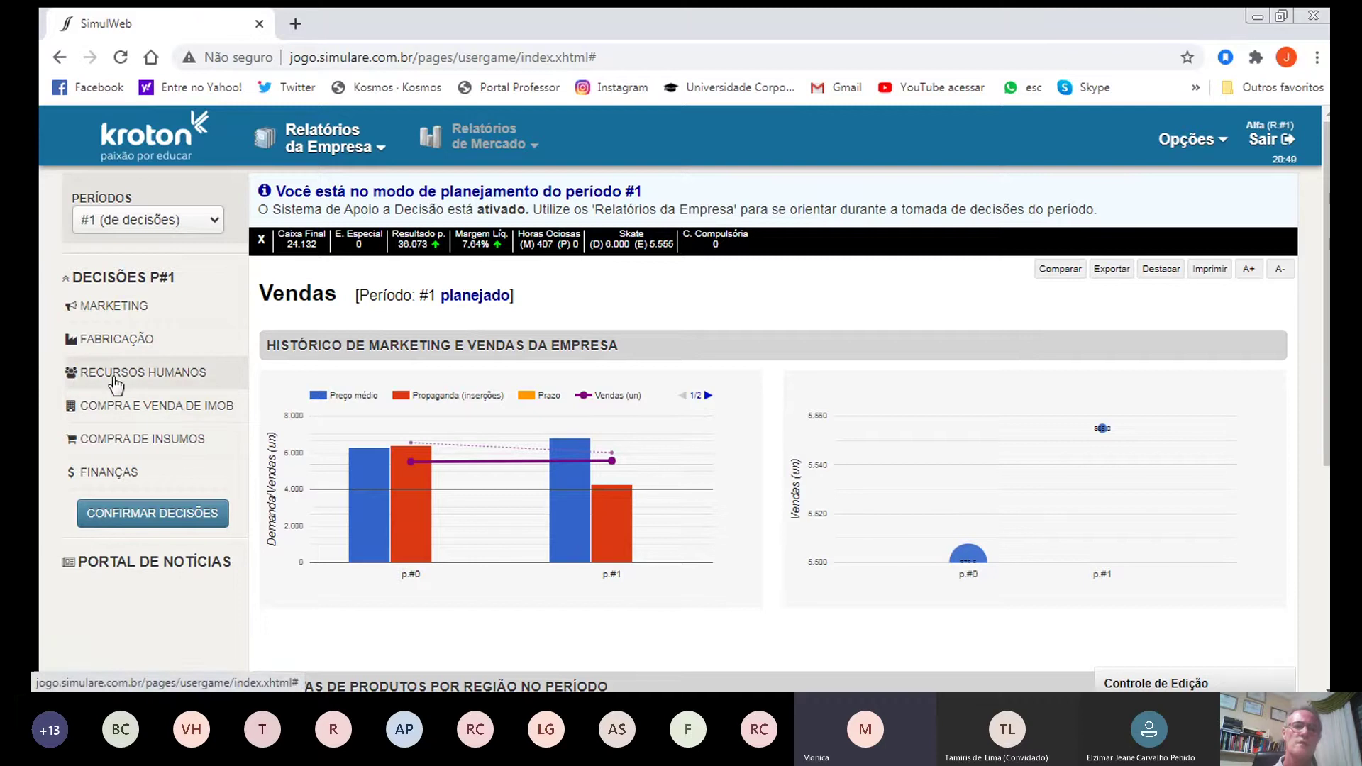
pyautogui.click(118, 438)
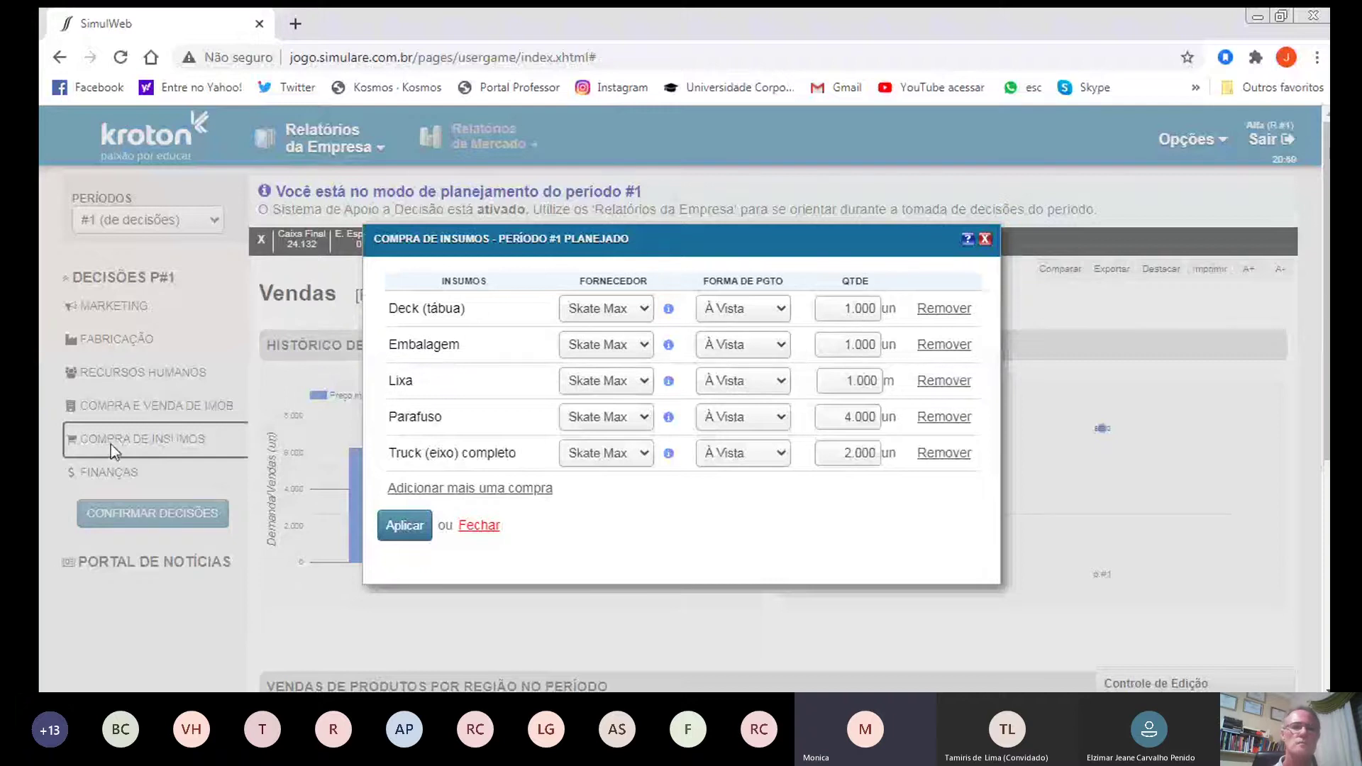
pyautogui.click(984, 239)
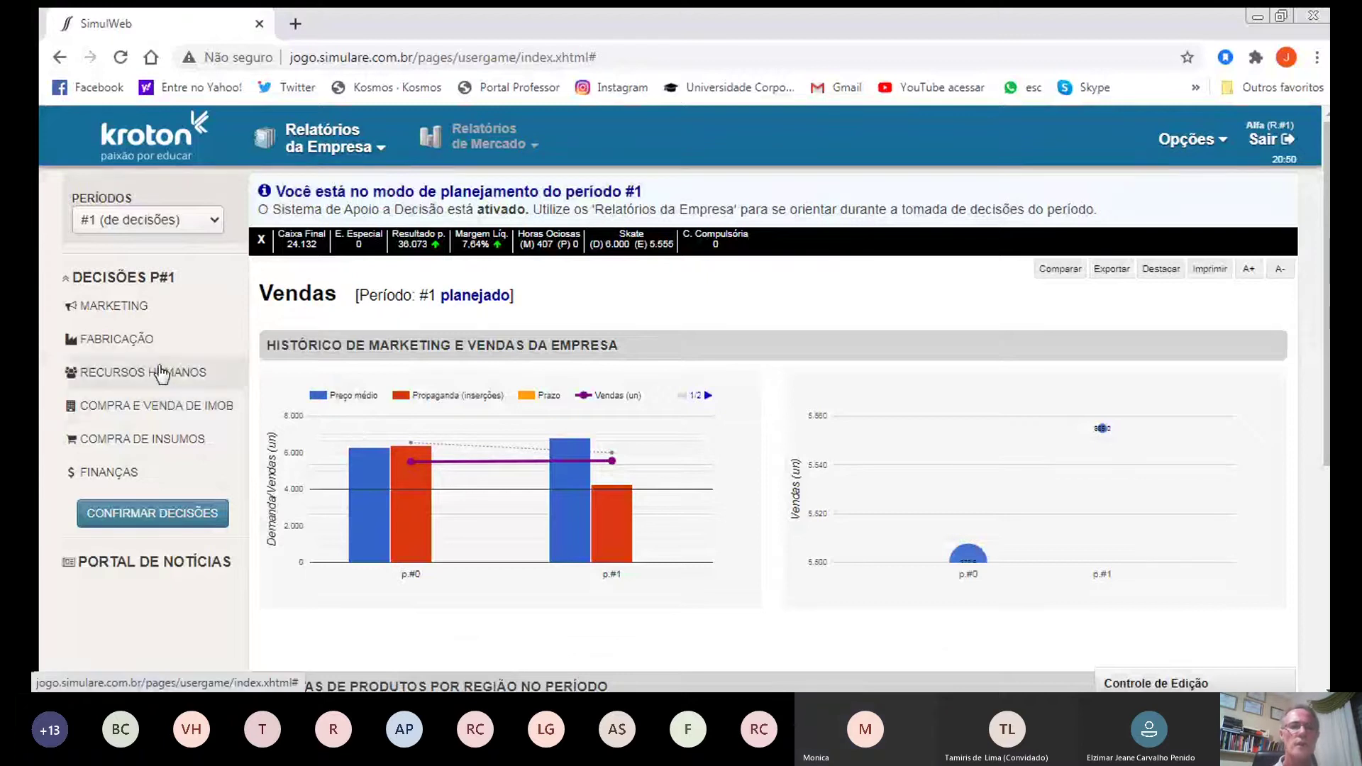
pyautogui.click(103, 440)
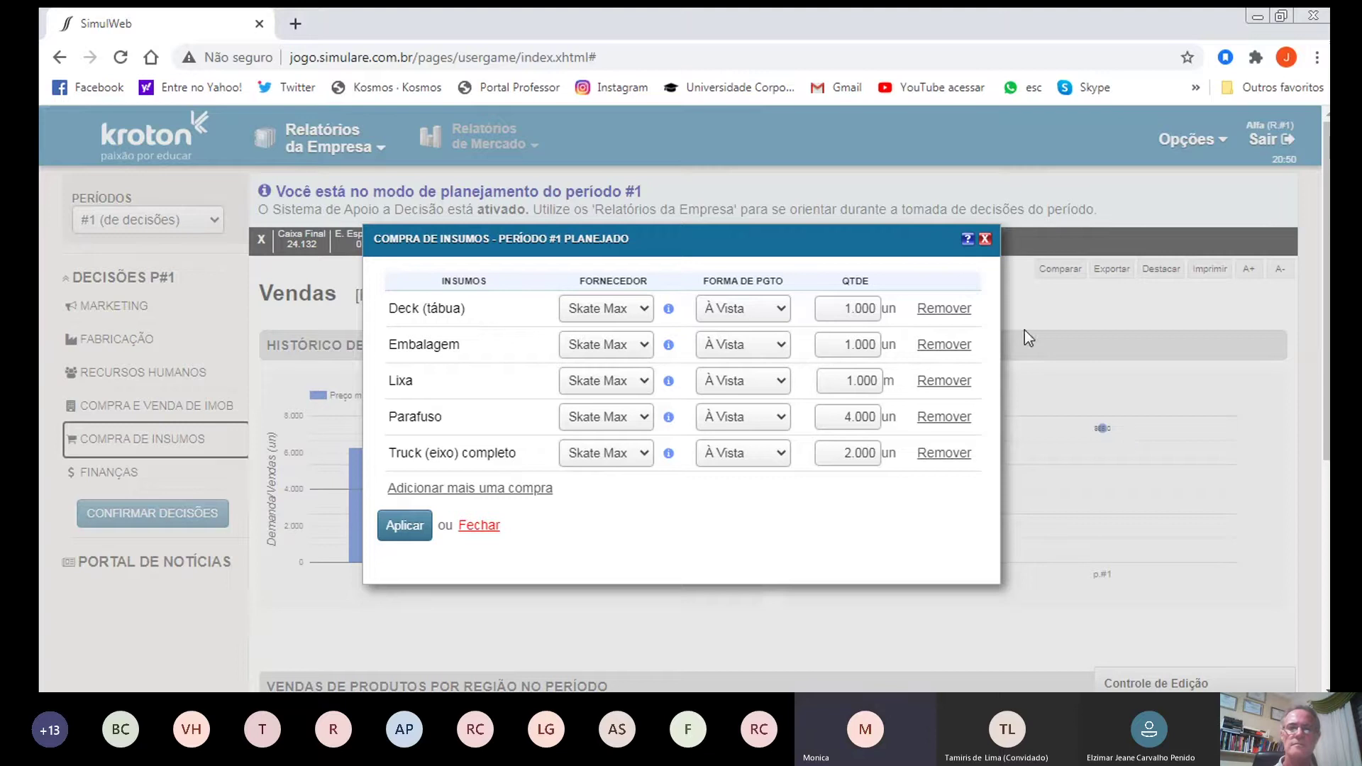
pyautogui.click(985, 239)
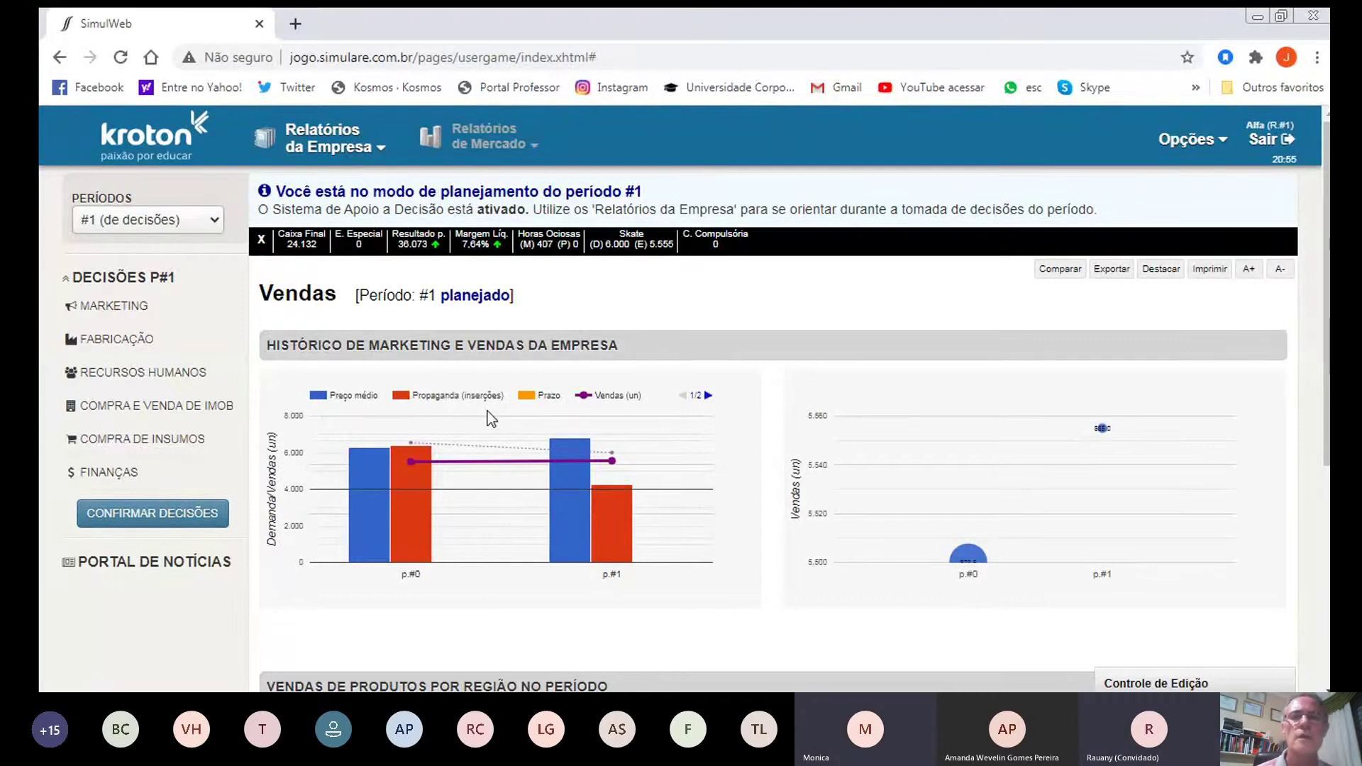
# Step: Review the marketing decisions for period #1, including price, advertising and demand forecast per region, and close them
pyautogui.moveTo(612, 237)
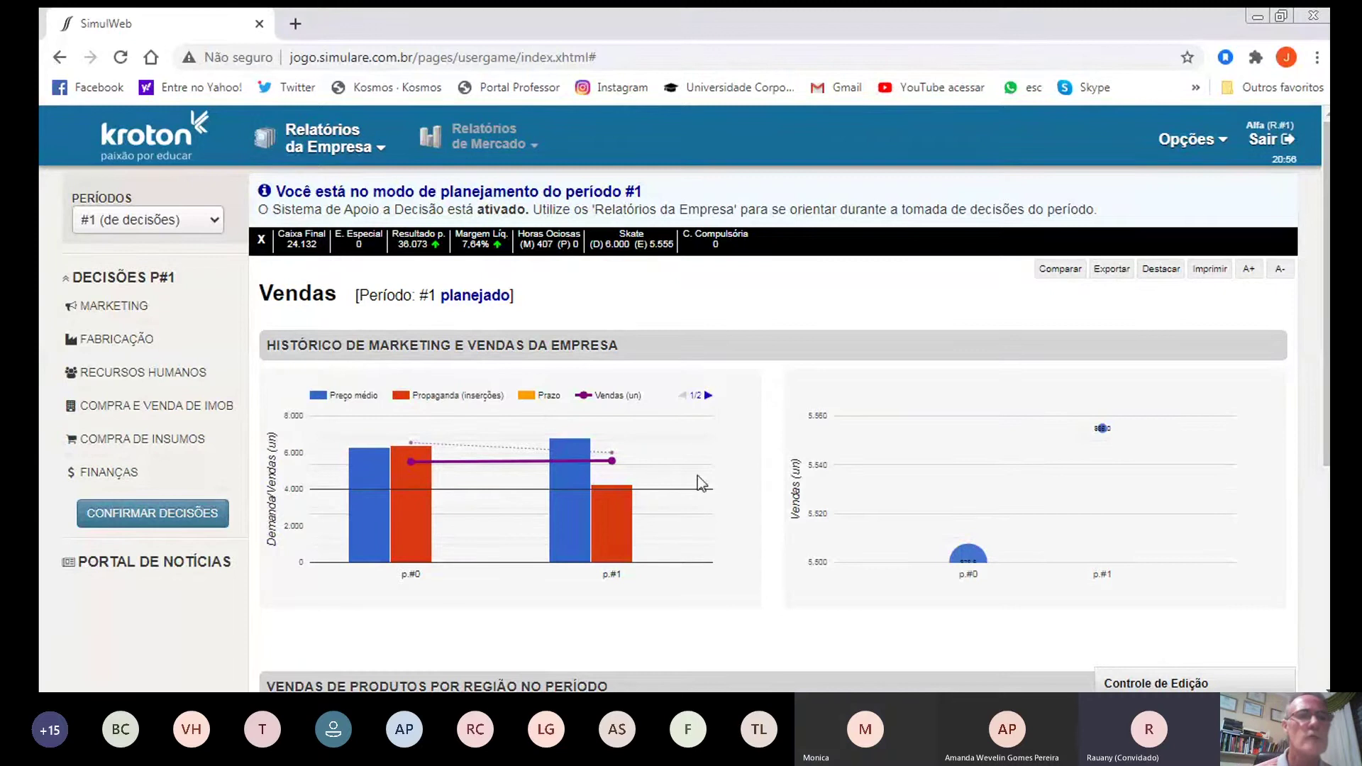
pyautogui.click(102, 299)
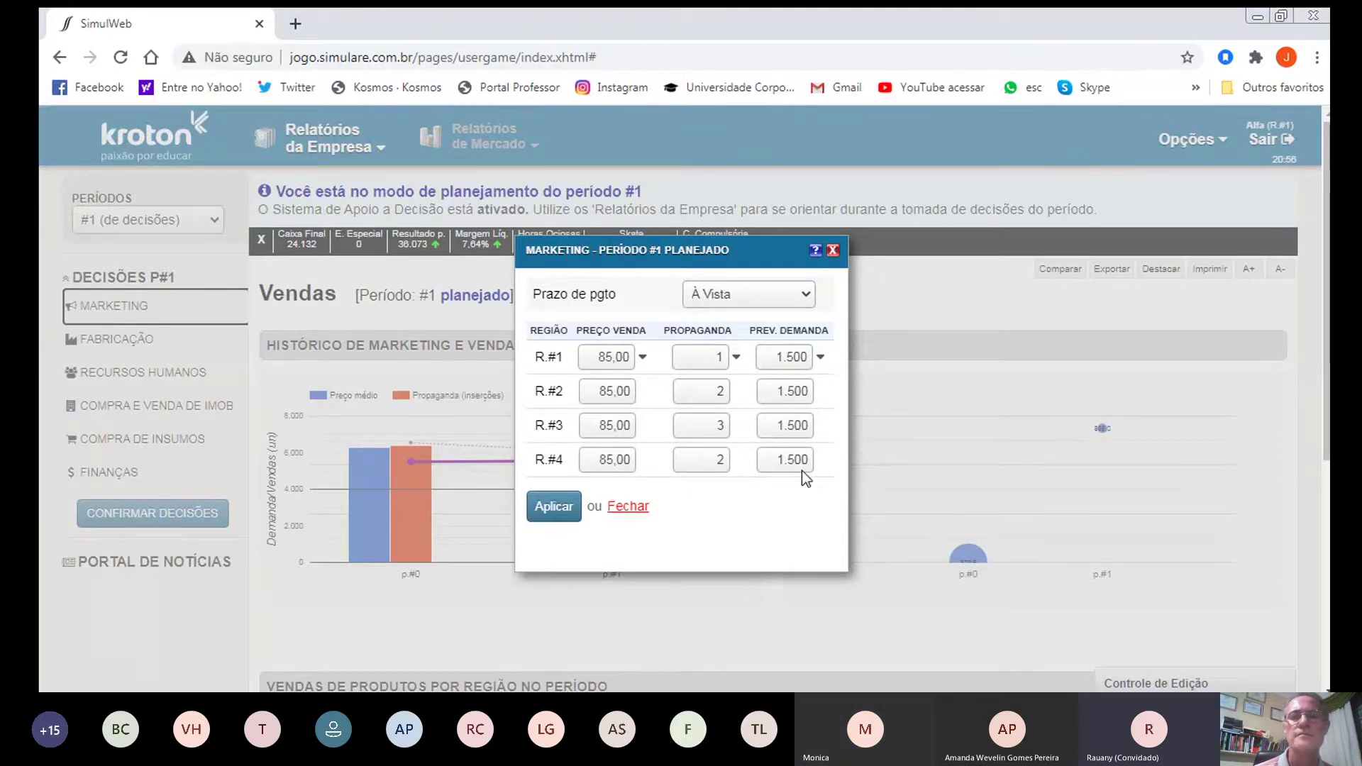
pyautogui.click(622, 509)
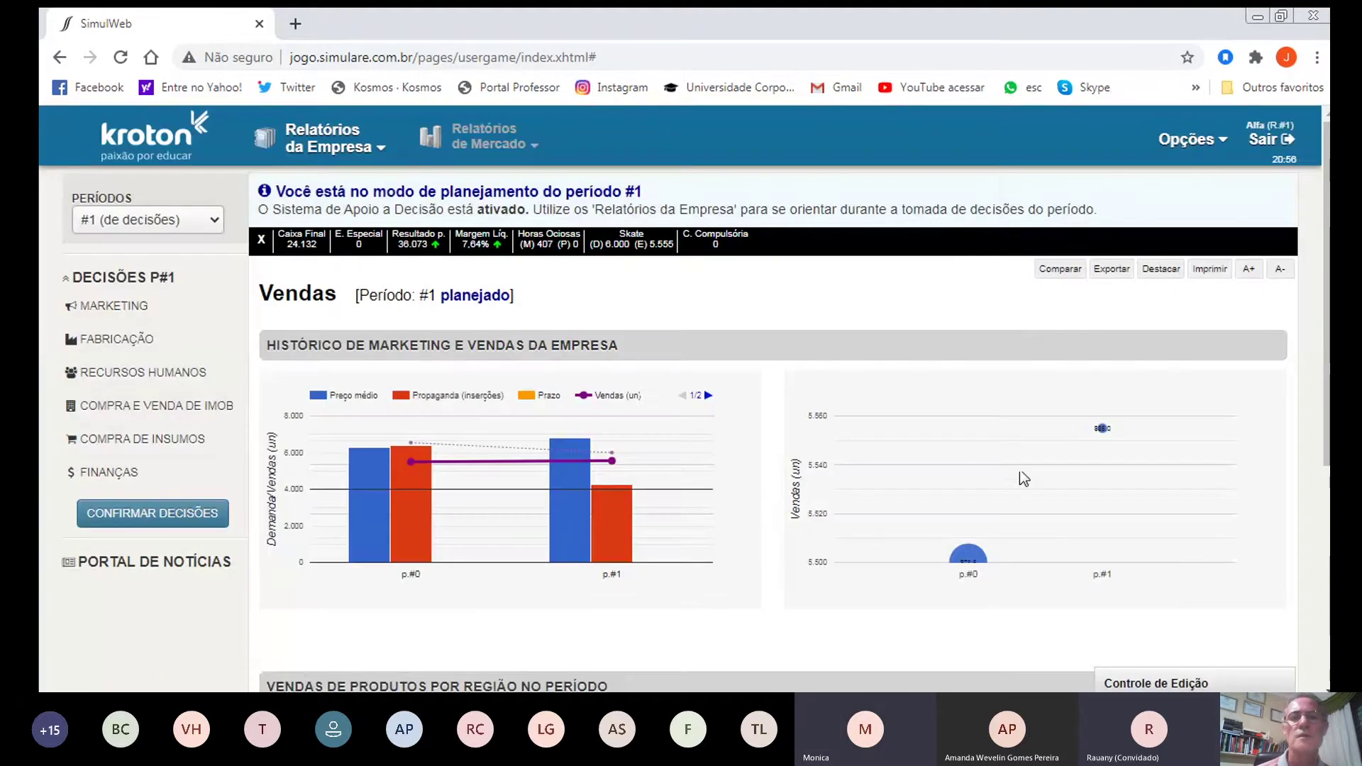
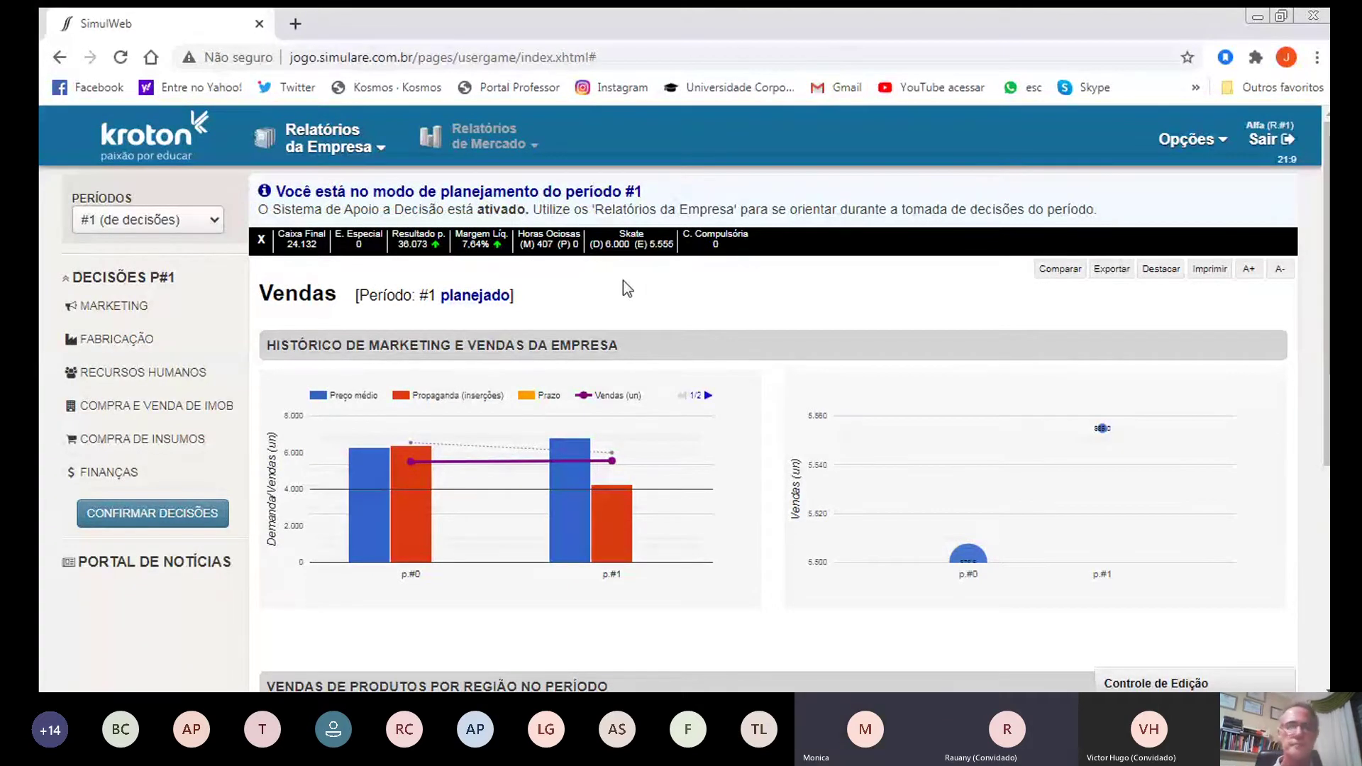
# Step: Set the Skate production quantity to 6120 units in the manufacturing decisions, apply it and close the dialog
pyautogui.moveTo(619, 234)
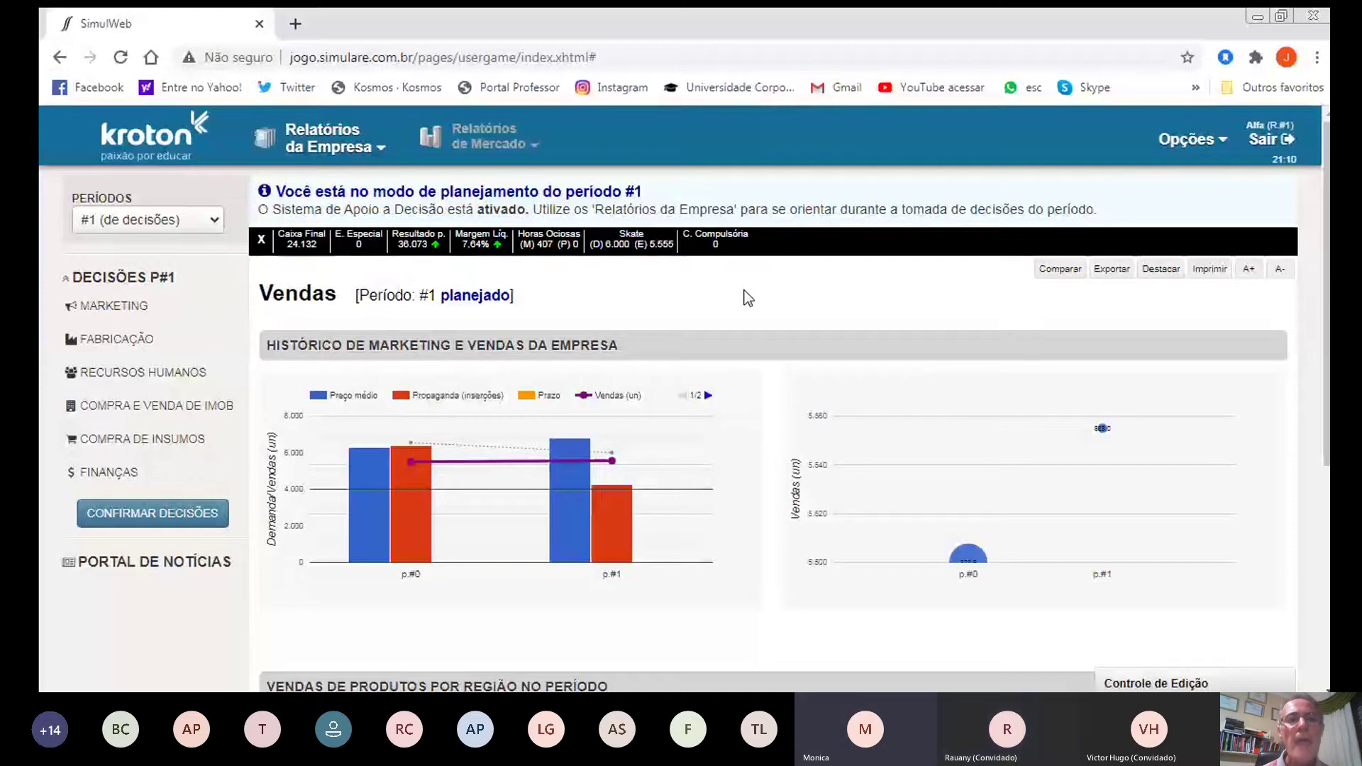
pyautogui.click(123, 342)
pyautogui.click(774, 390)
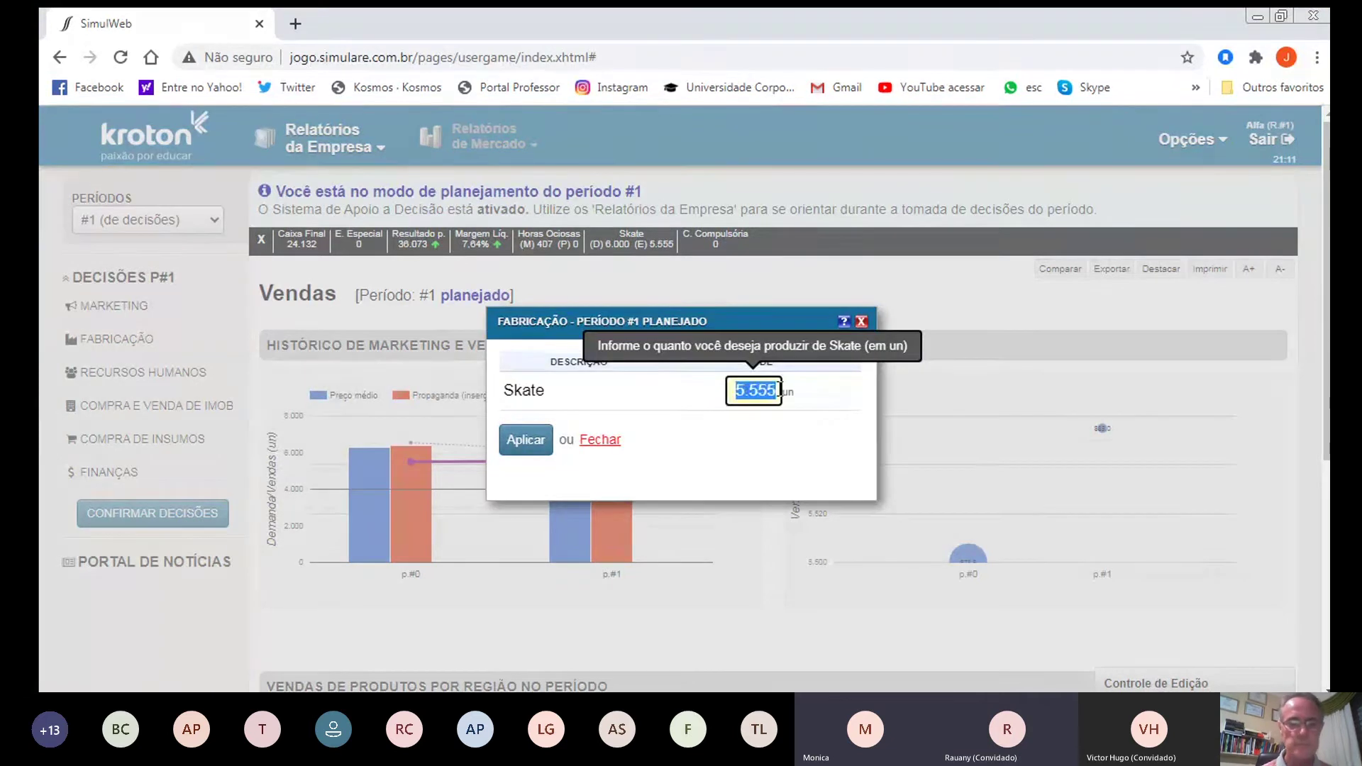
pyautogui.write('6120')
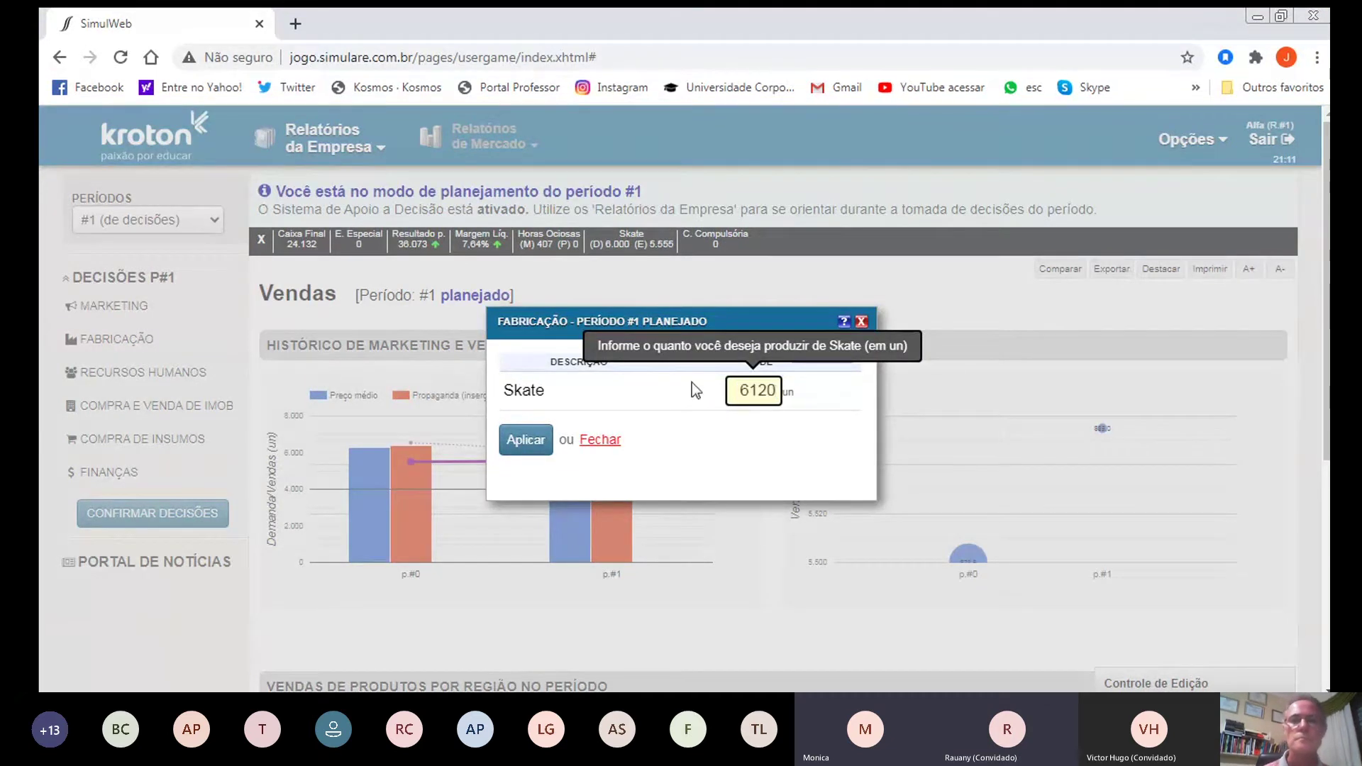
pyautogui.click(528, 439)
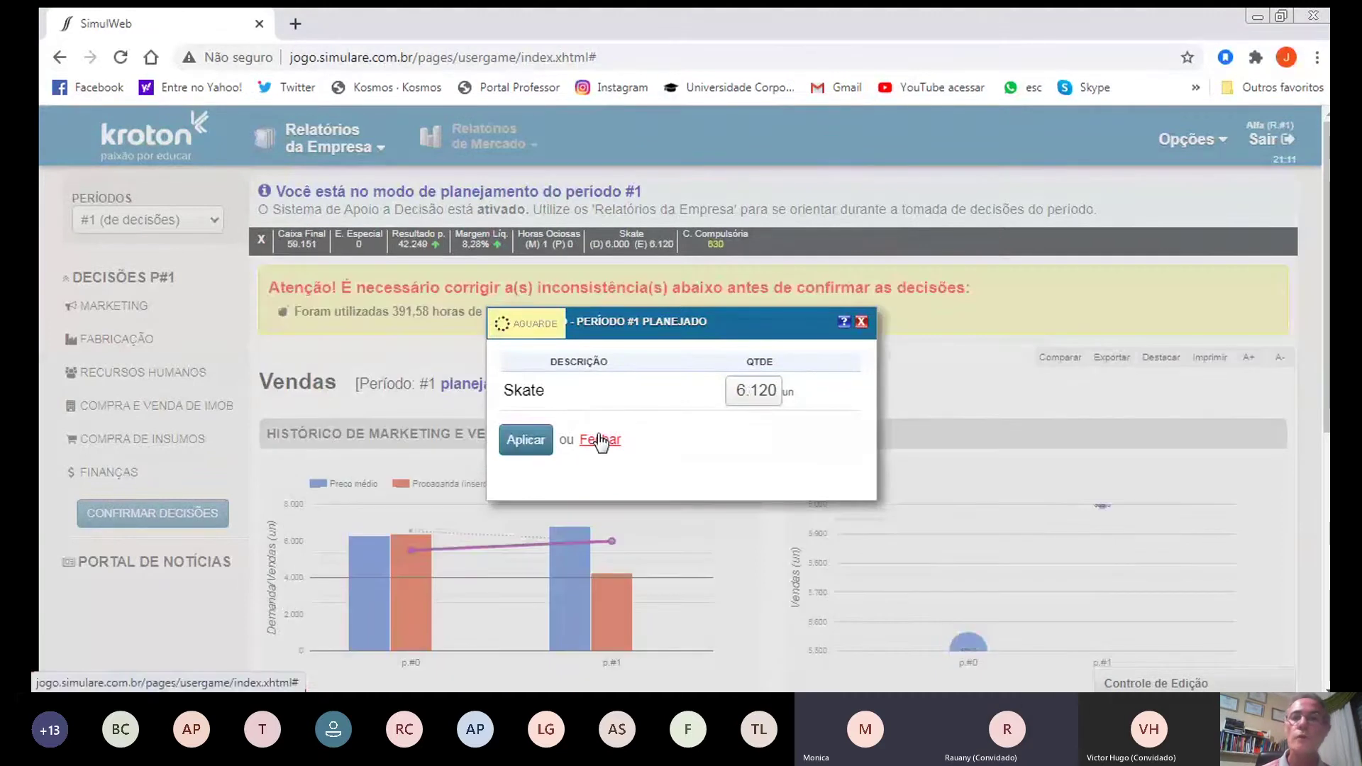
pyautogui.click(600, 440)
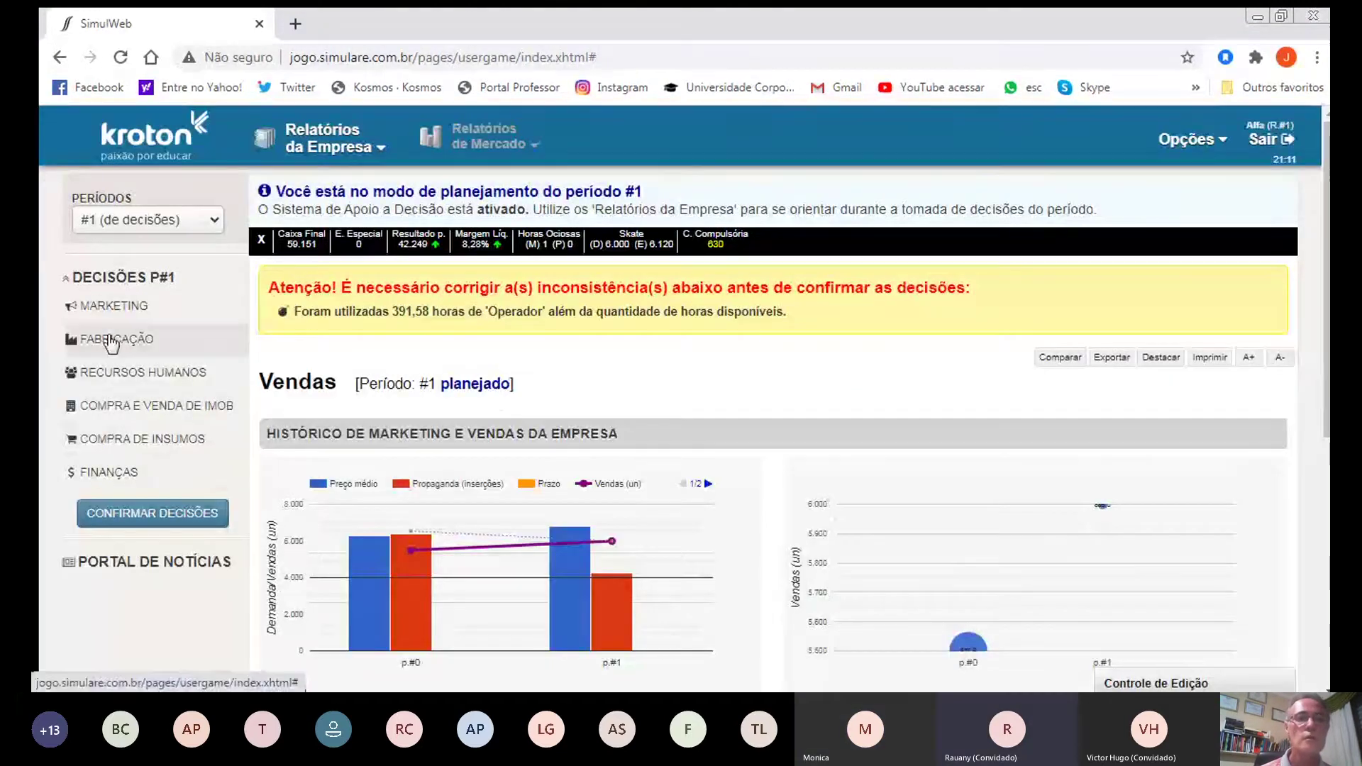
# Step: Set the desired hiring to 1 operator in the human resources decisions, apply it and close the dialog
pyautogui.click(133, 374)
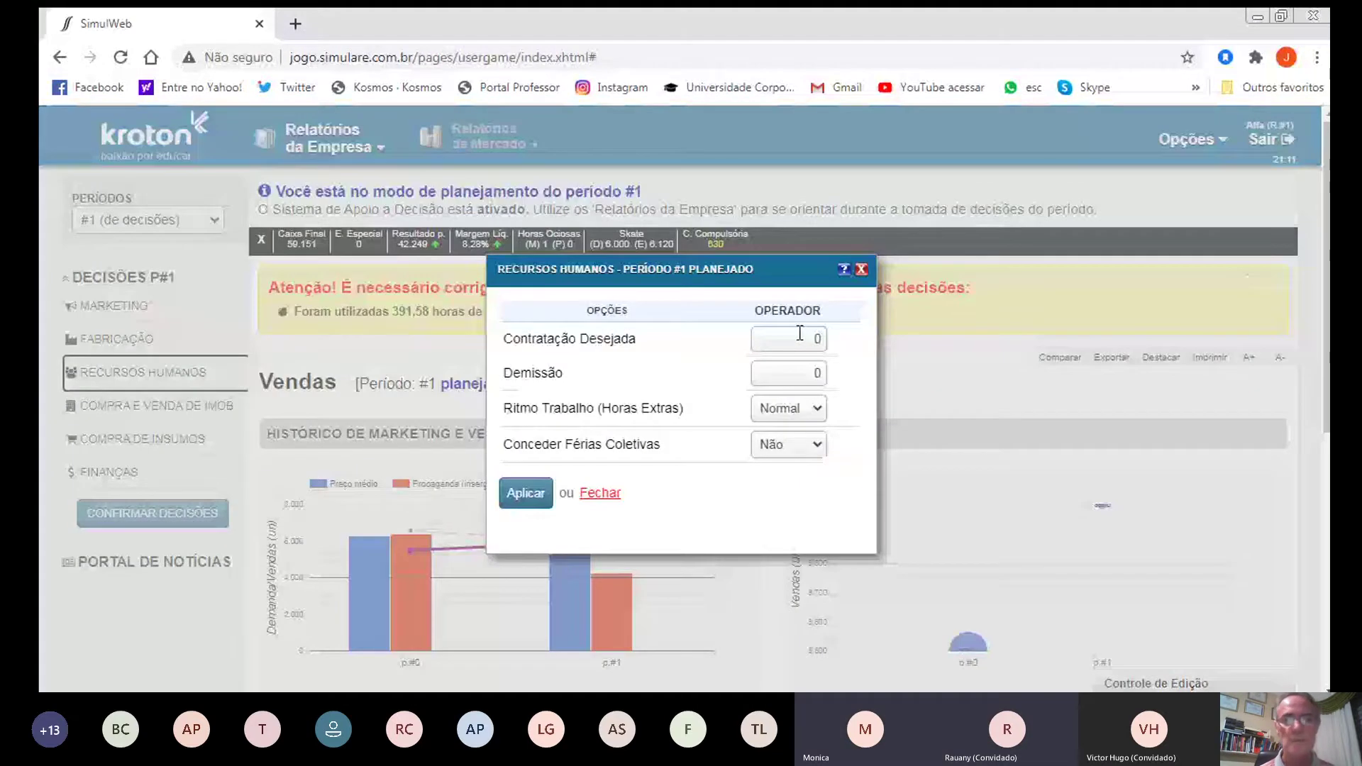
pyautogui.click(800, 338)
pyautogui.write('1')
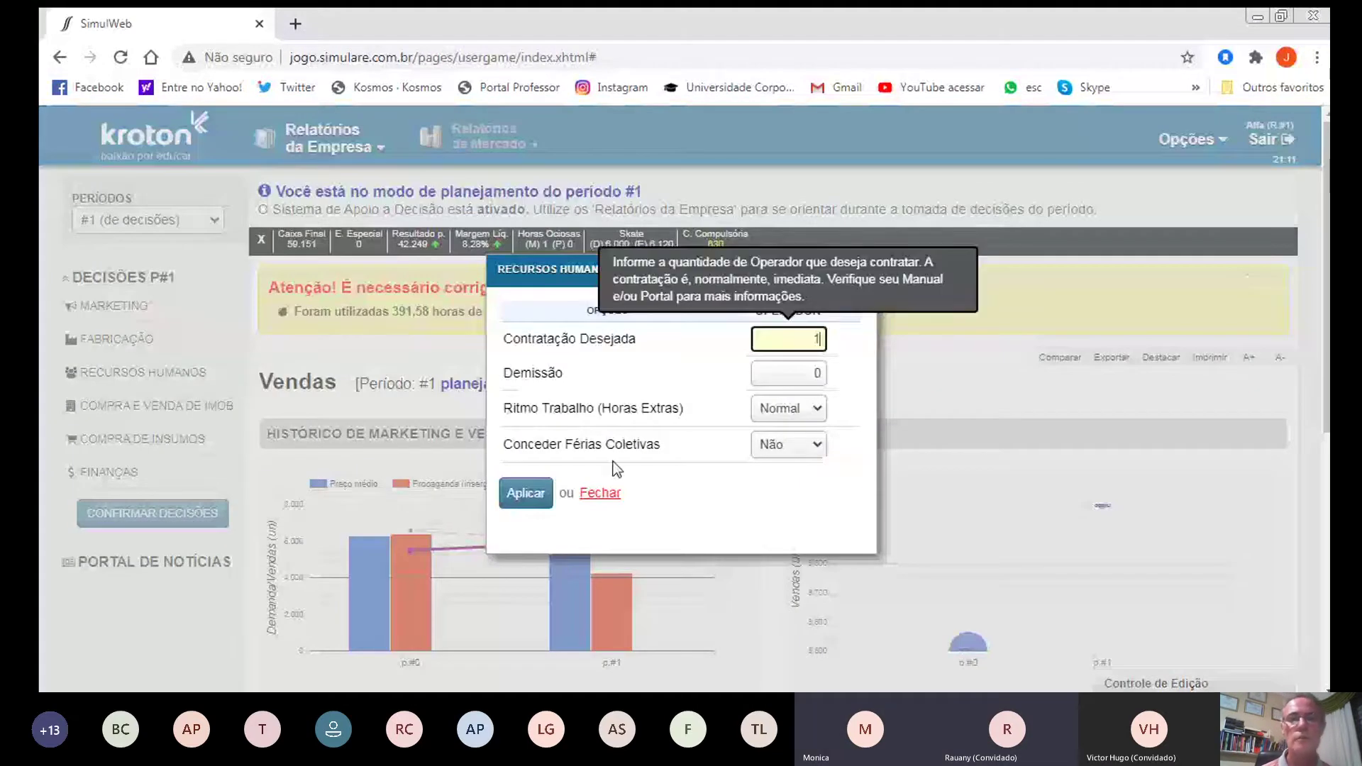
pyautogui.click(605, 492)
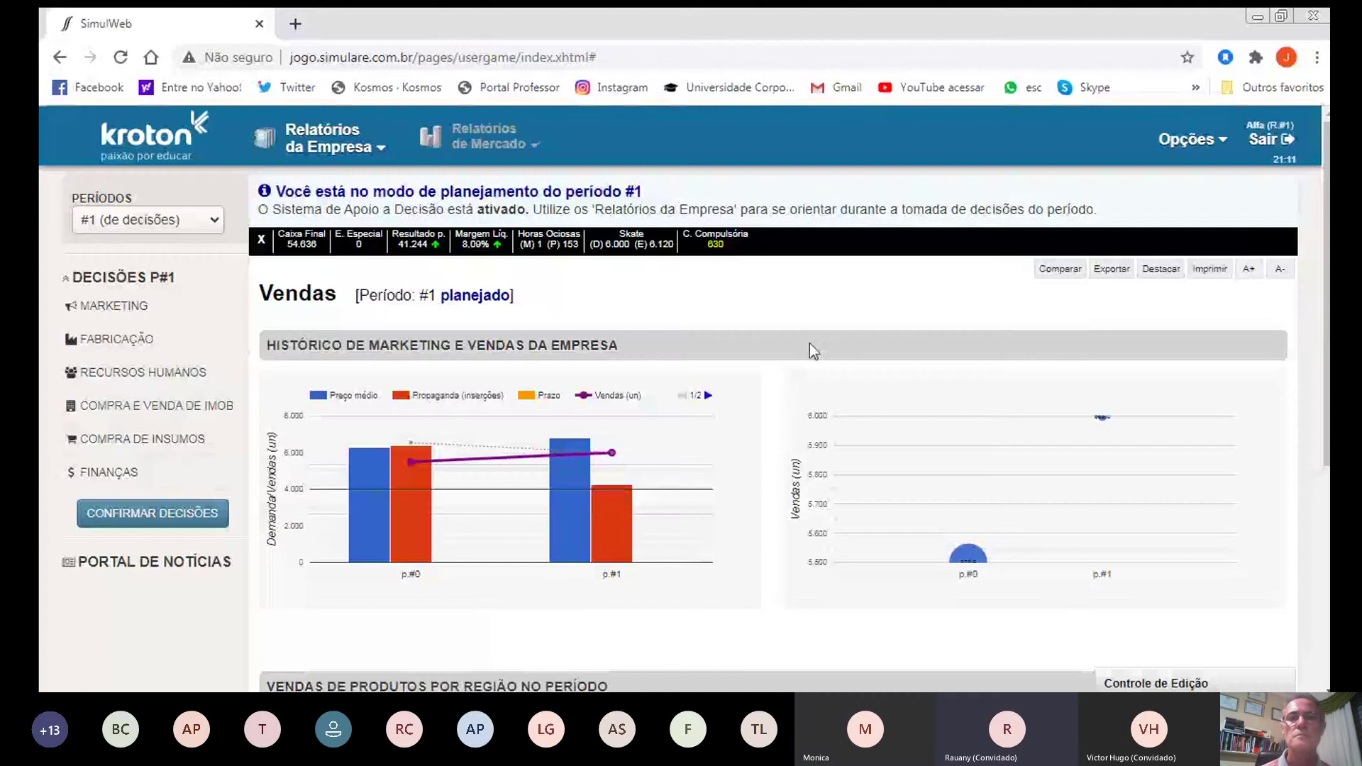
# Step: Open the planned purchases report from the compulsory purchase indicator and examine the normal and compulsory input purchases for period #1
pyautogui.click(727, 243)
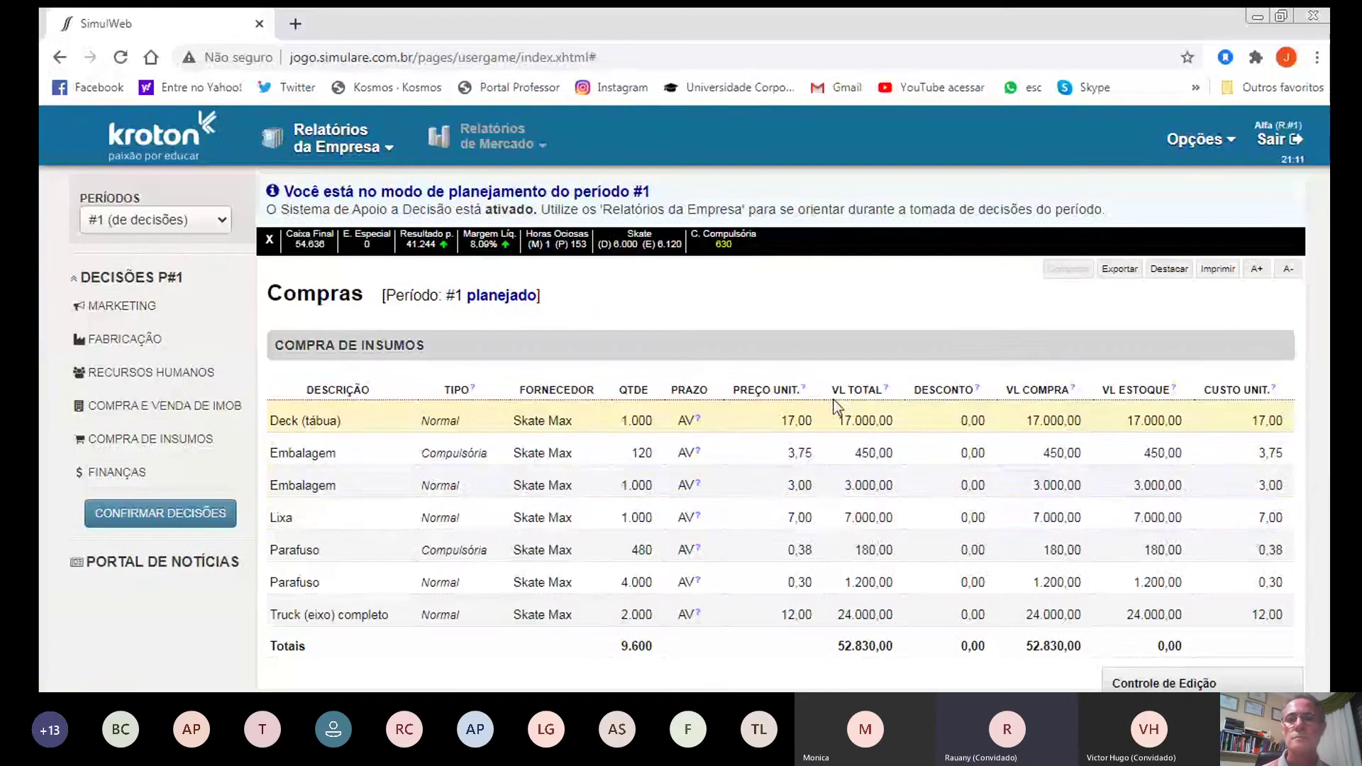
pyautogui.moveTo(714, 496)
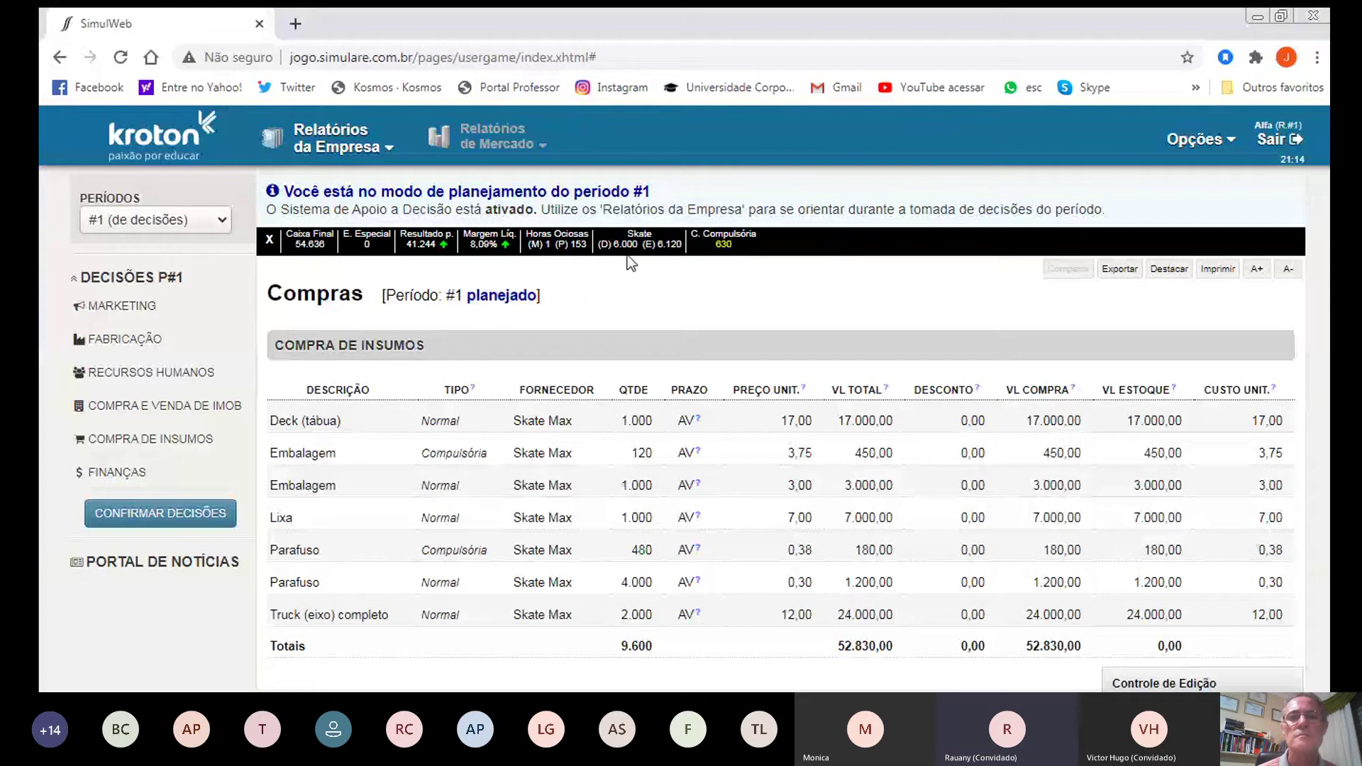
pyautogui.moveTo(631, 239)
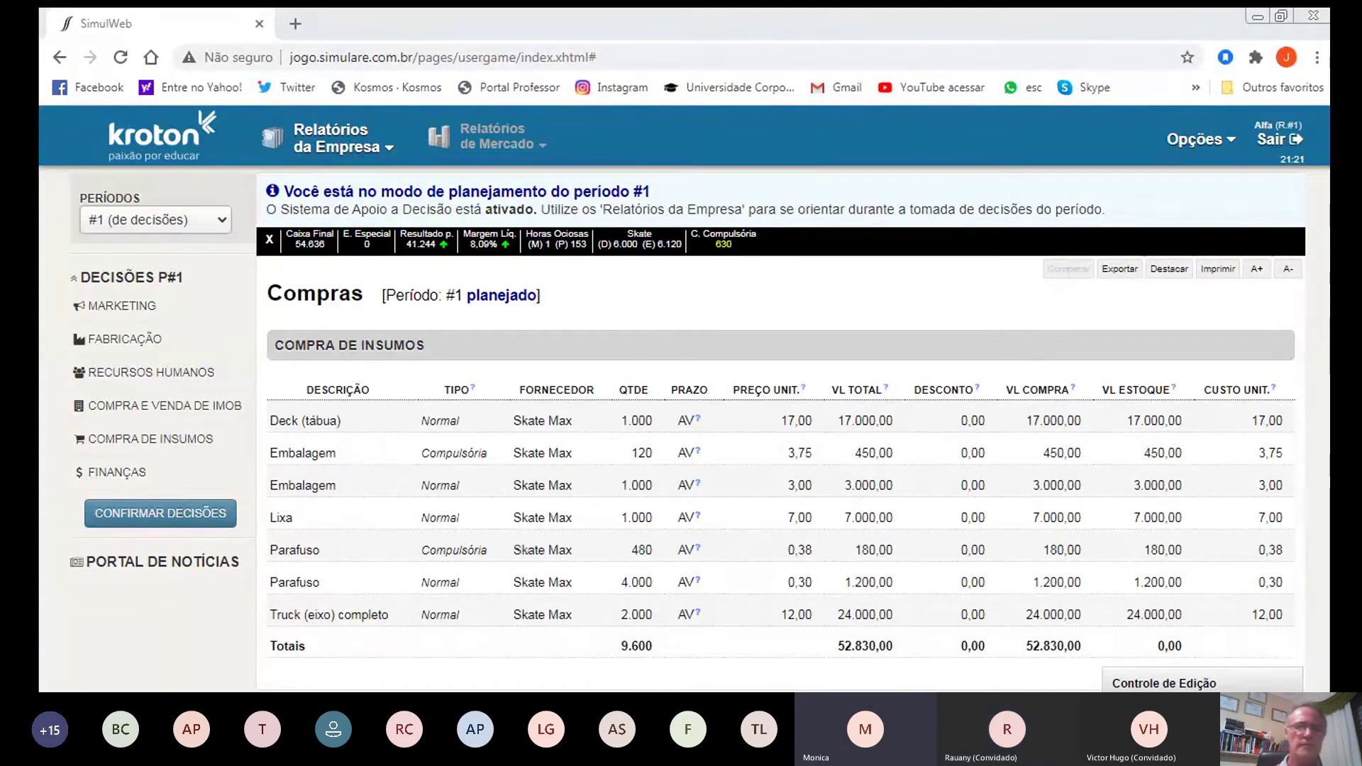
pyautogui.click(127, 338)
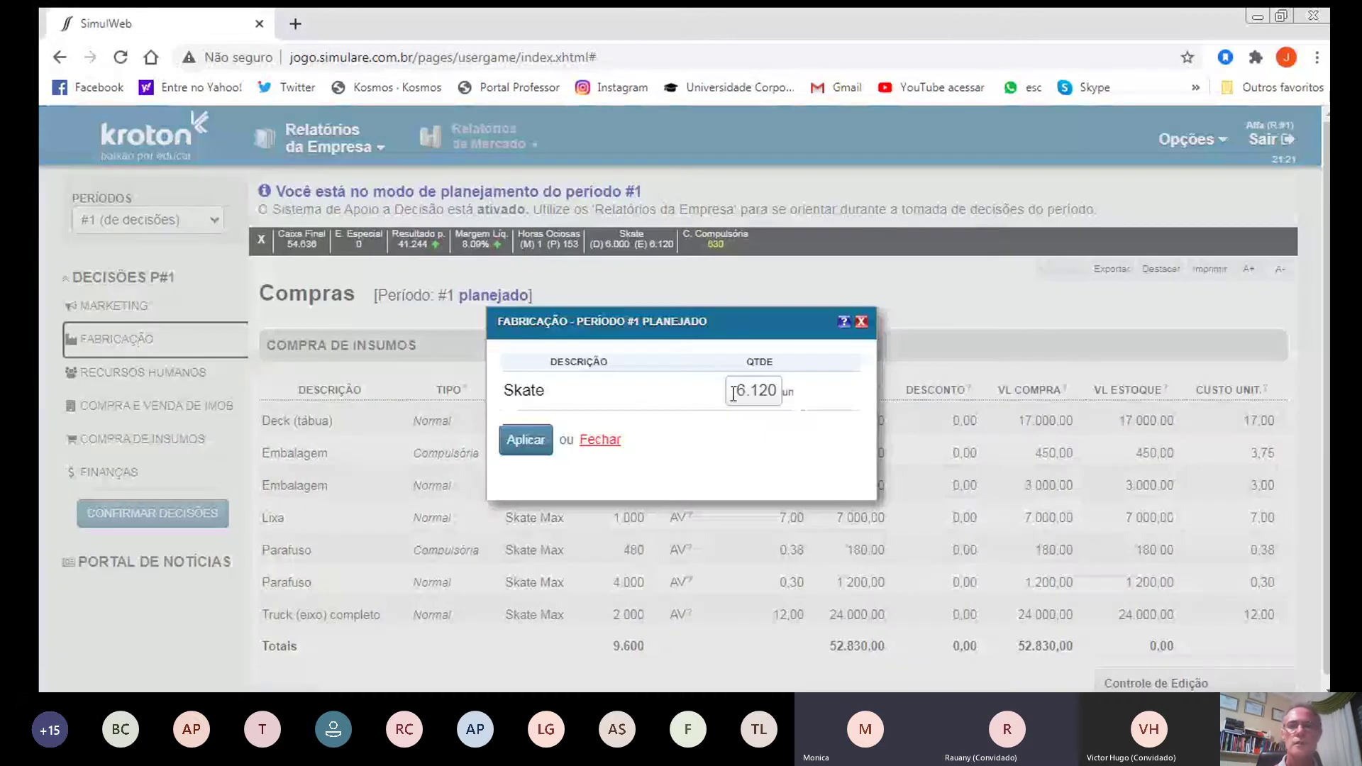
pyautogui.doubleClick(733, 395)
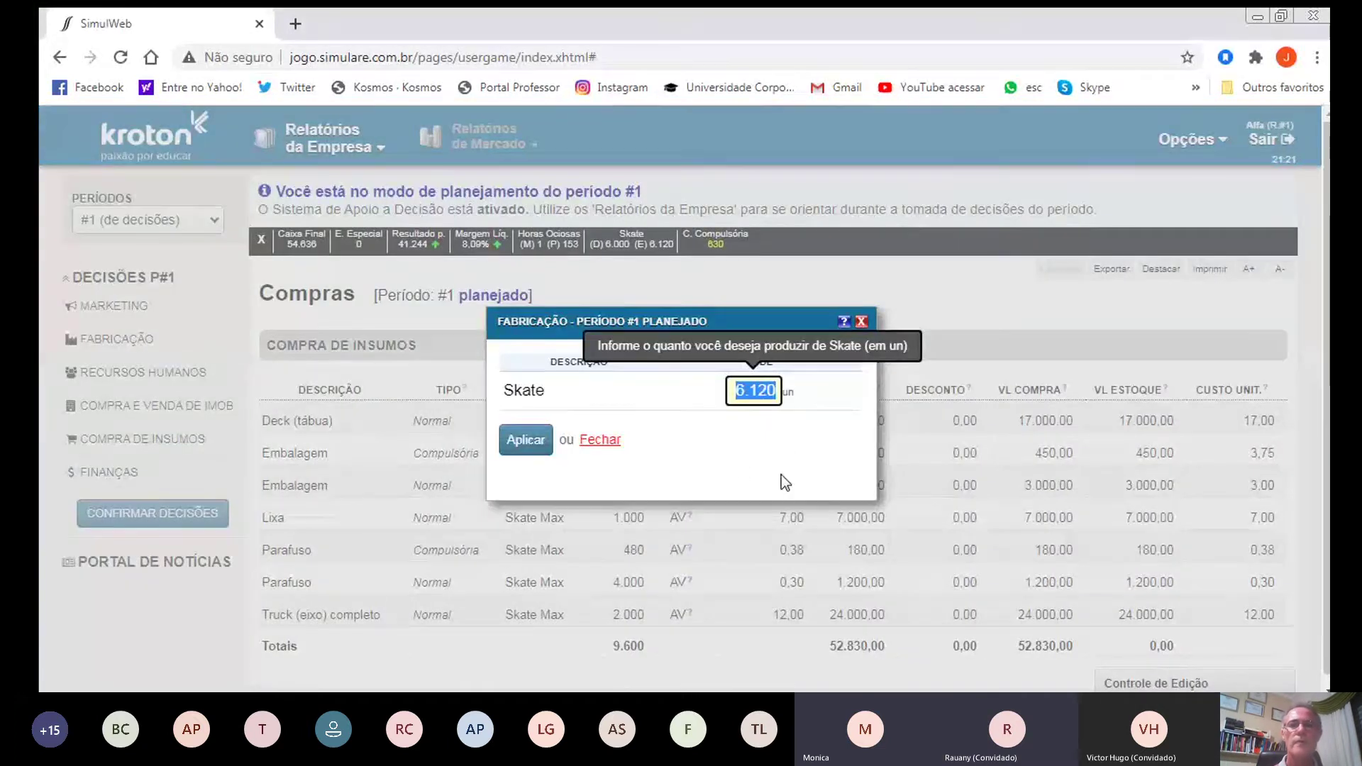
pyautogui.click(846, 322)
# Step: Examine the planned production resources report, comparing available, used and idle hours of direct labour and machines
pyautogui.click(147, 438)
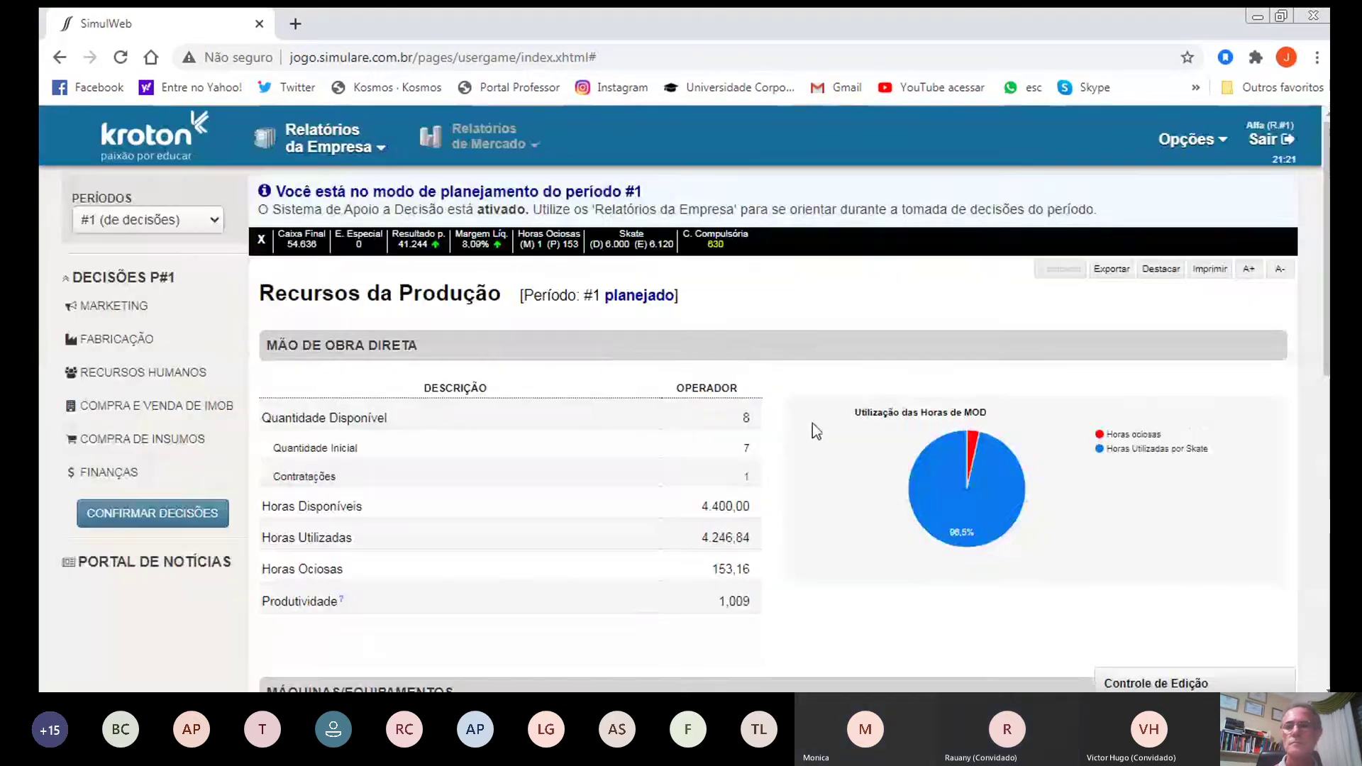
pyautogui.scroll(-5, 809, 425)
pyautogui.scroll(5, 802, 433)
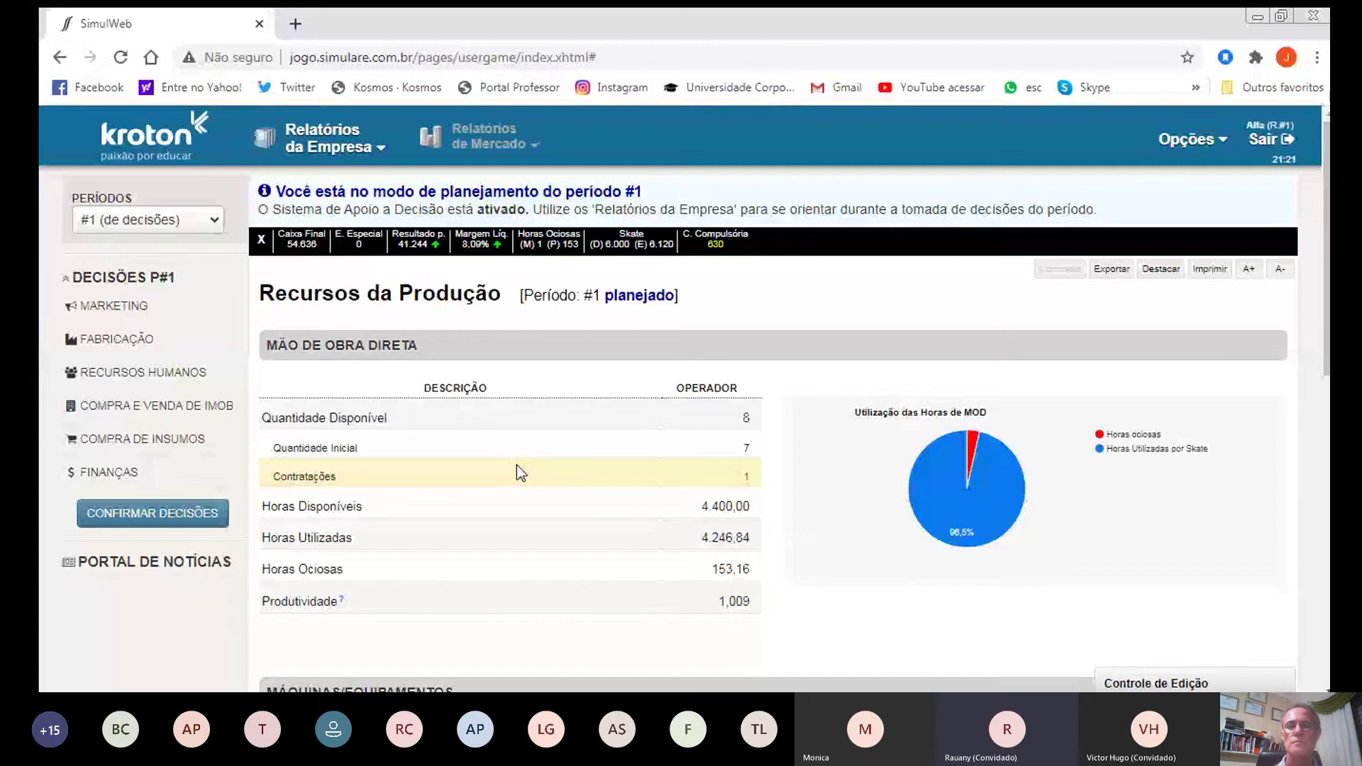
pyautogui.scroll(-5, 763, 461)
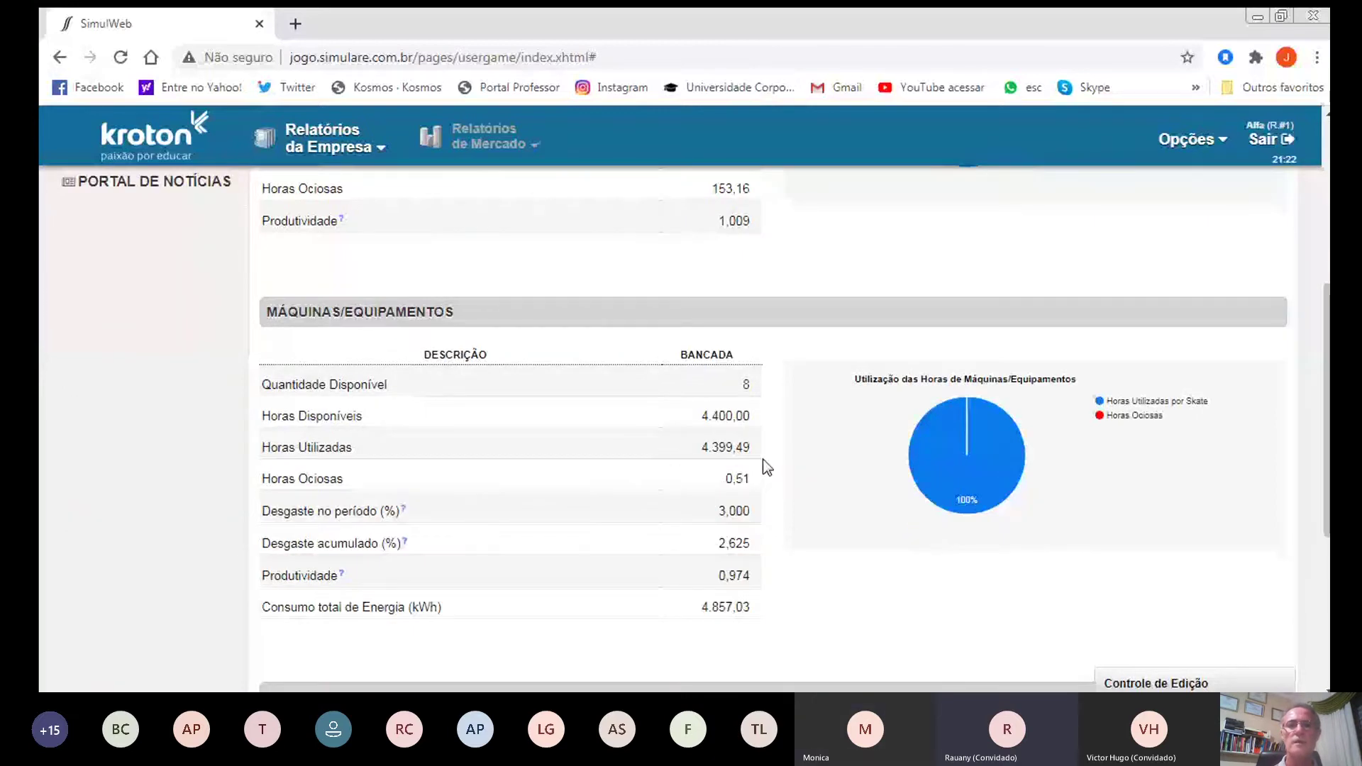
pyautogui.scroll(5, 763, 466)
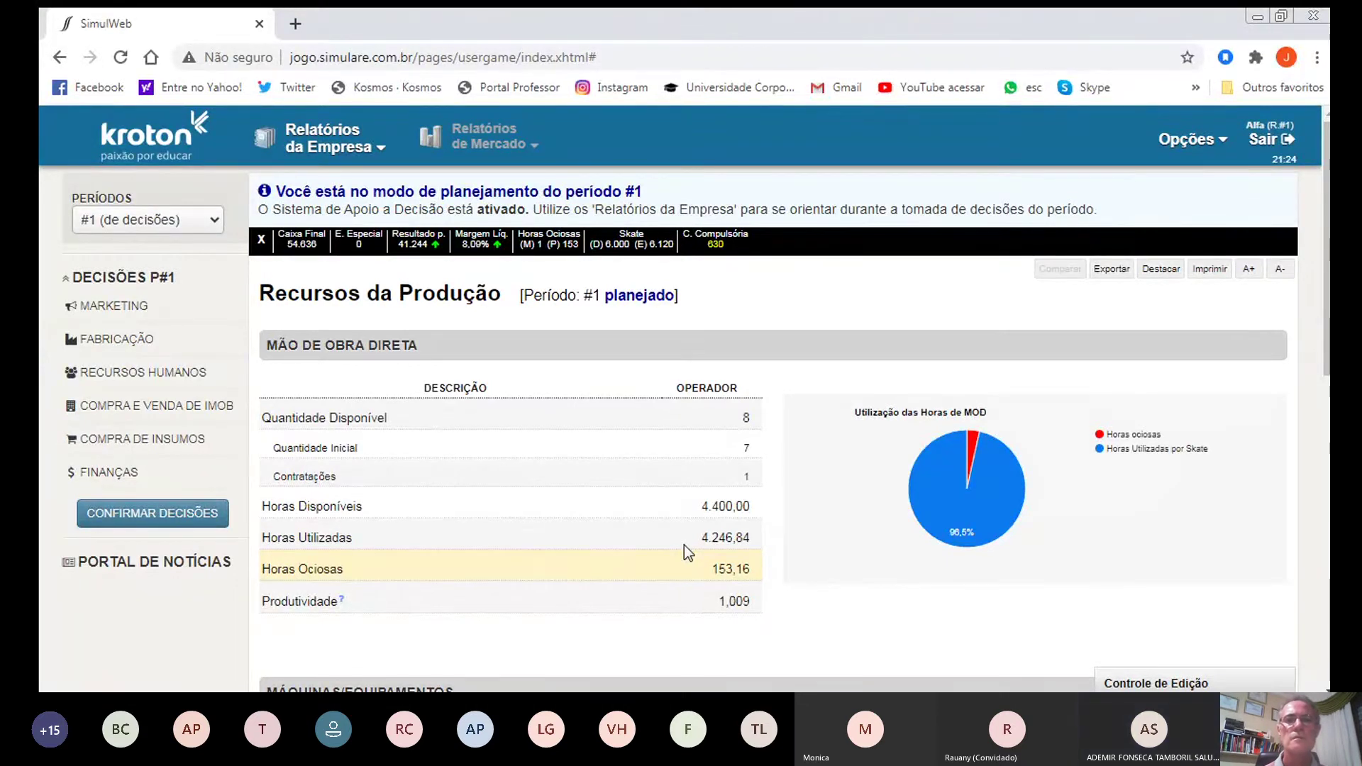
# Step: Review the payment term, prices, advertising and demand forecast in the marketing decisions, close them and check the planning indicators
pyautogui.click(98, 308)
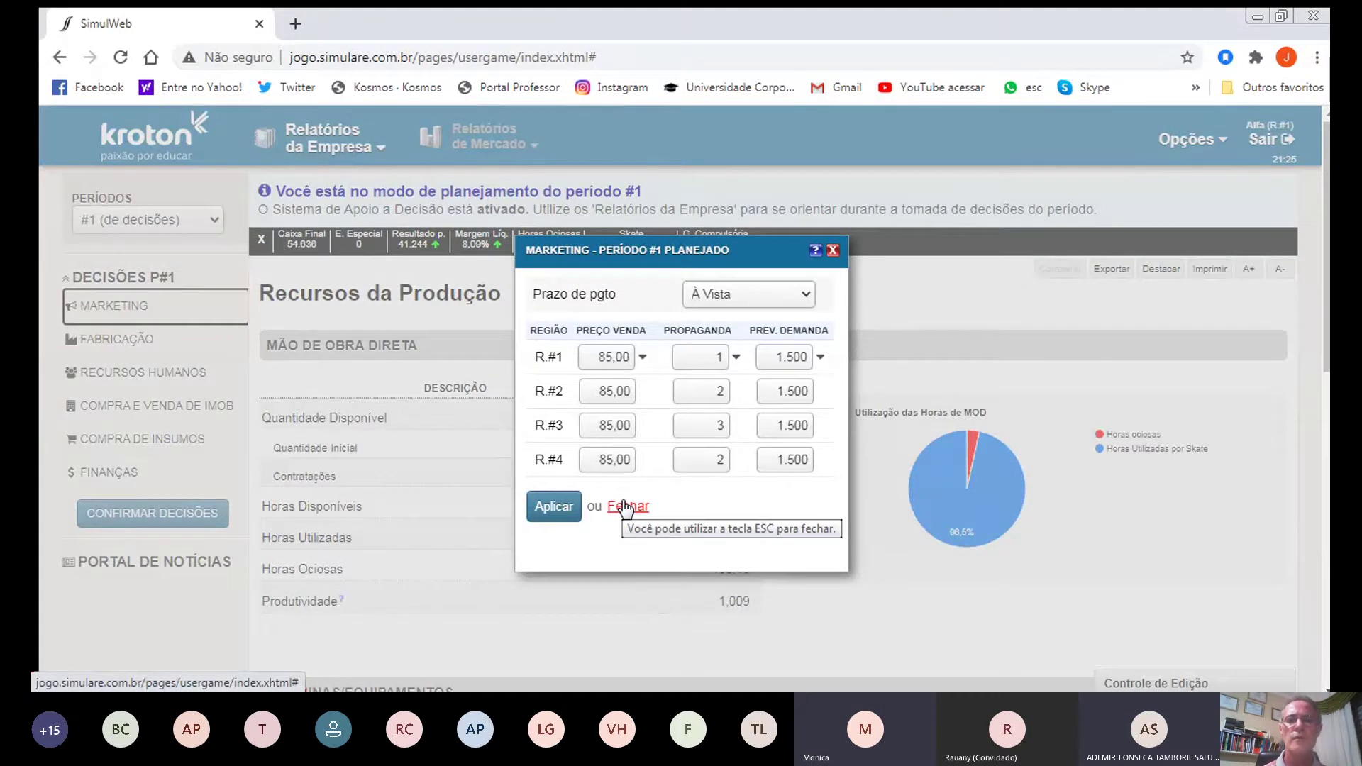
pyautogui.click(626, 505)
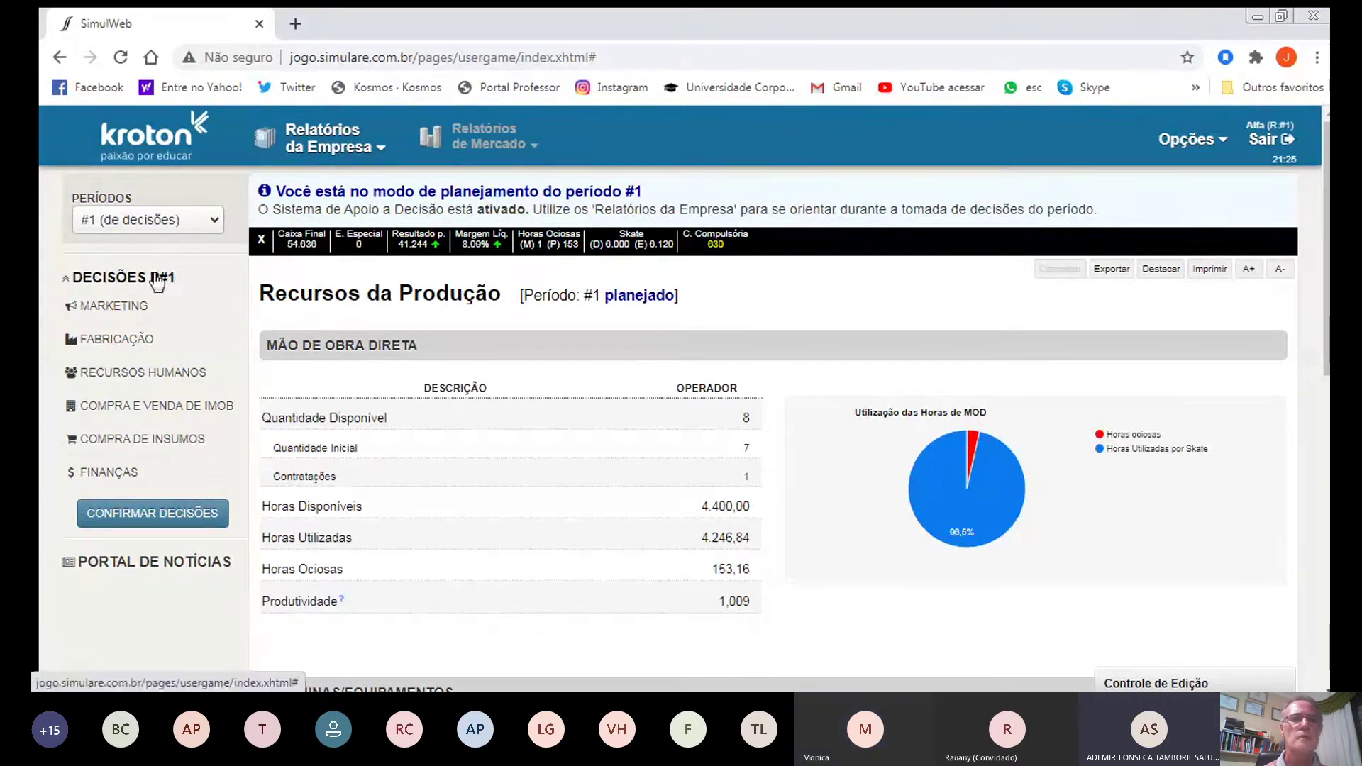
pyautogui.moveTo(657, 245)
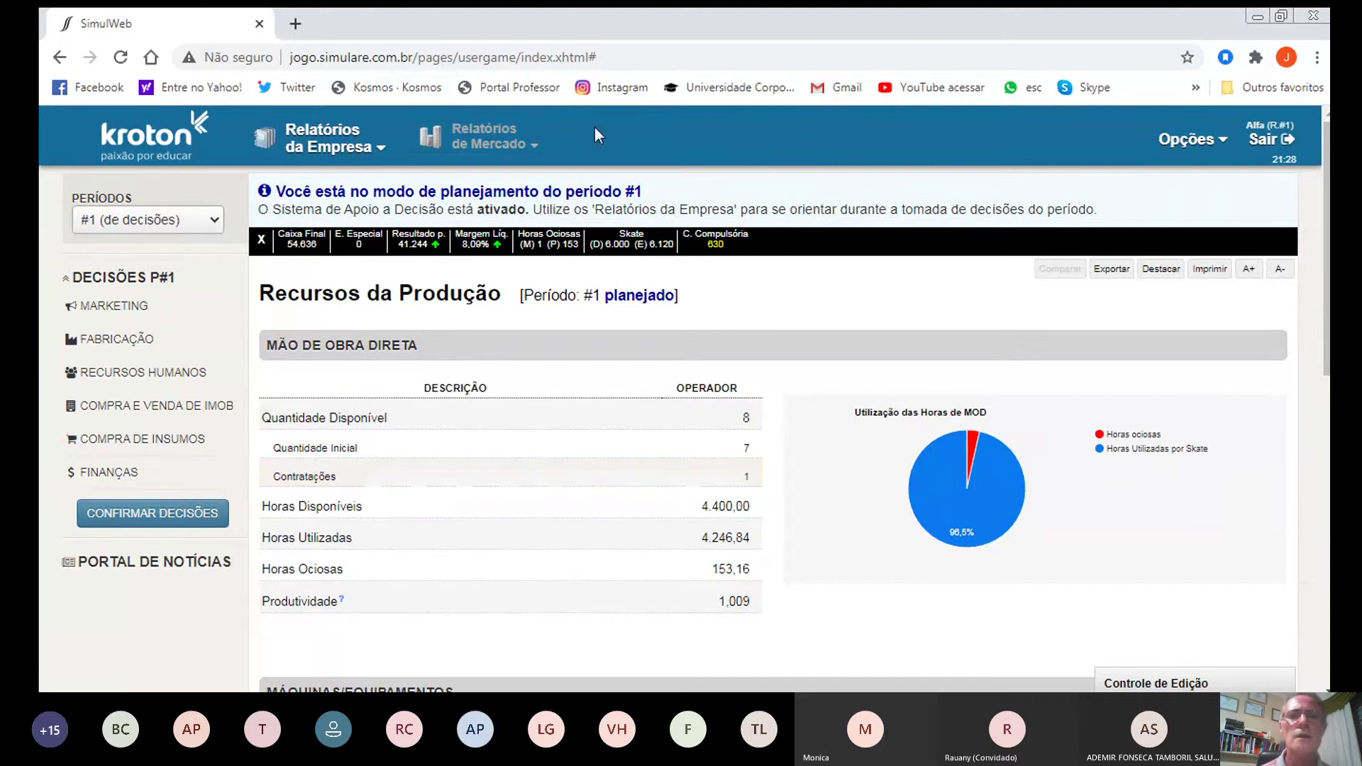
pyautogui.moveTo(536, 247)
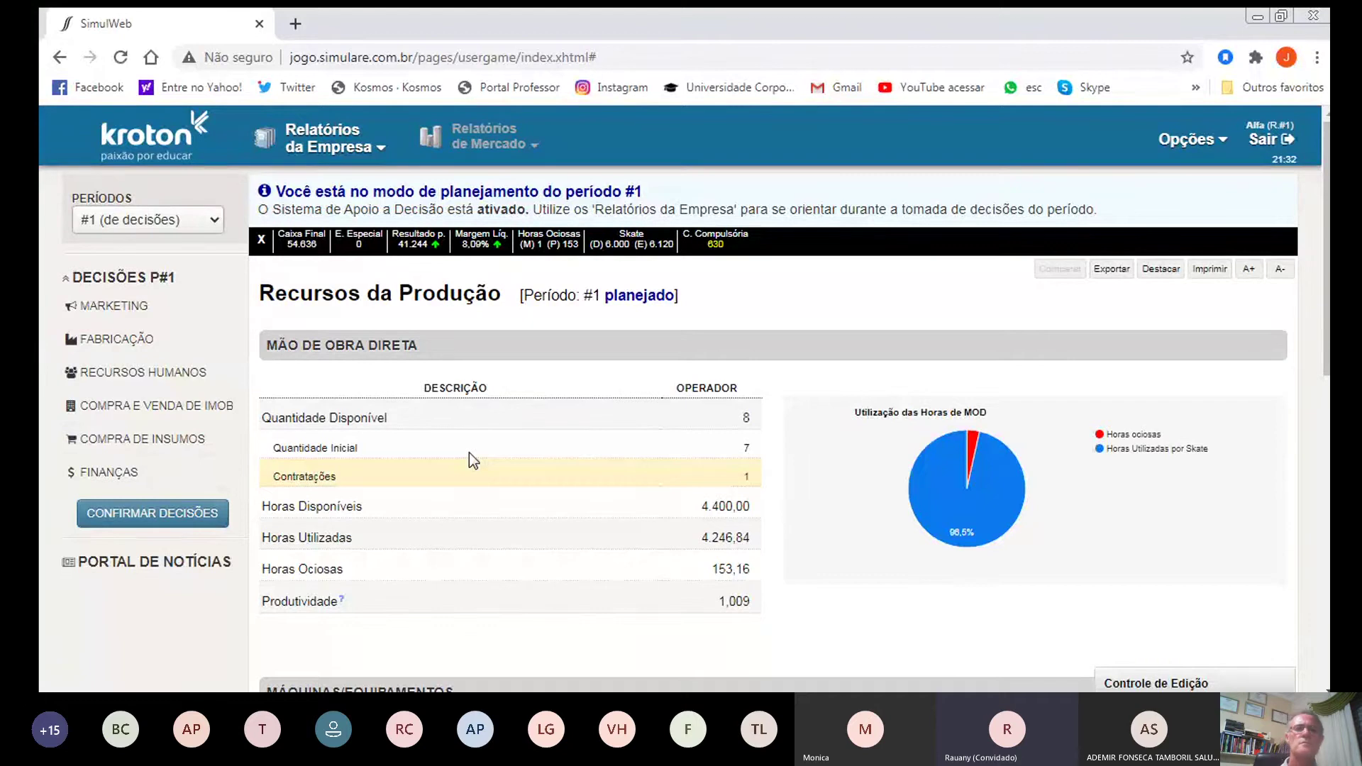
pyautogui.click(323, 139)
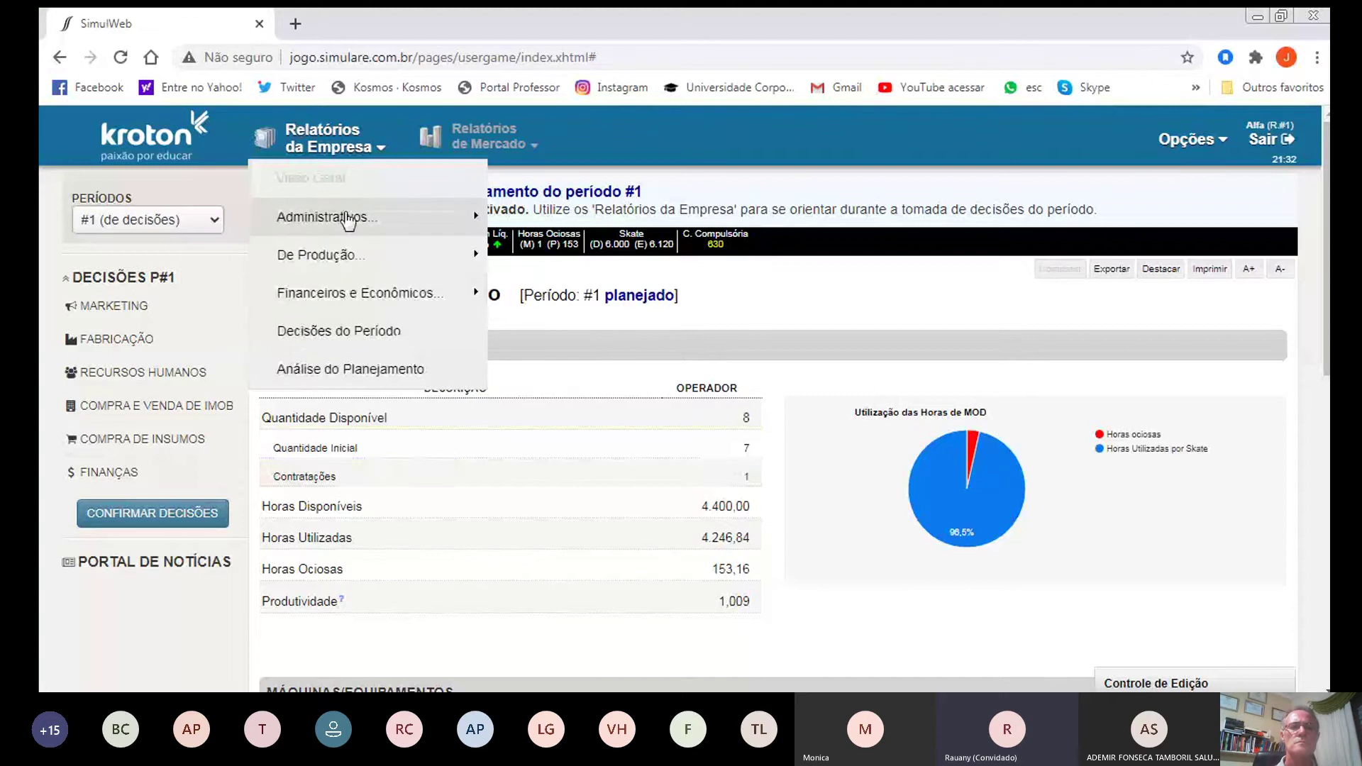
pyautogui.moveTo(346, 222)
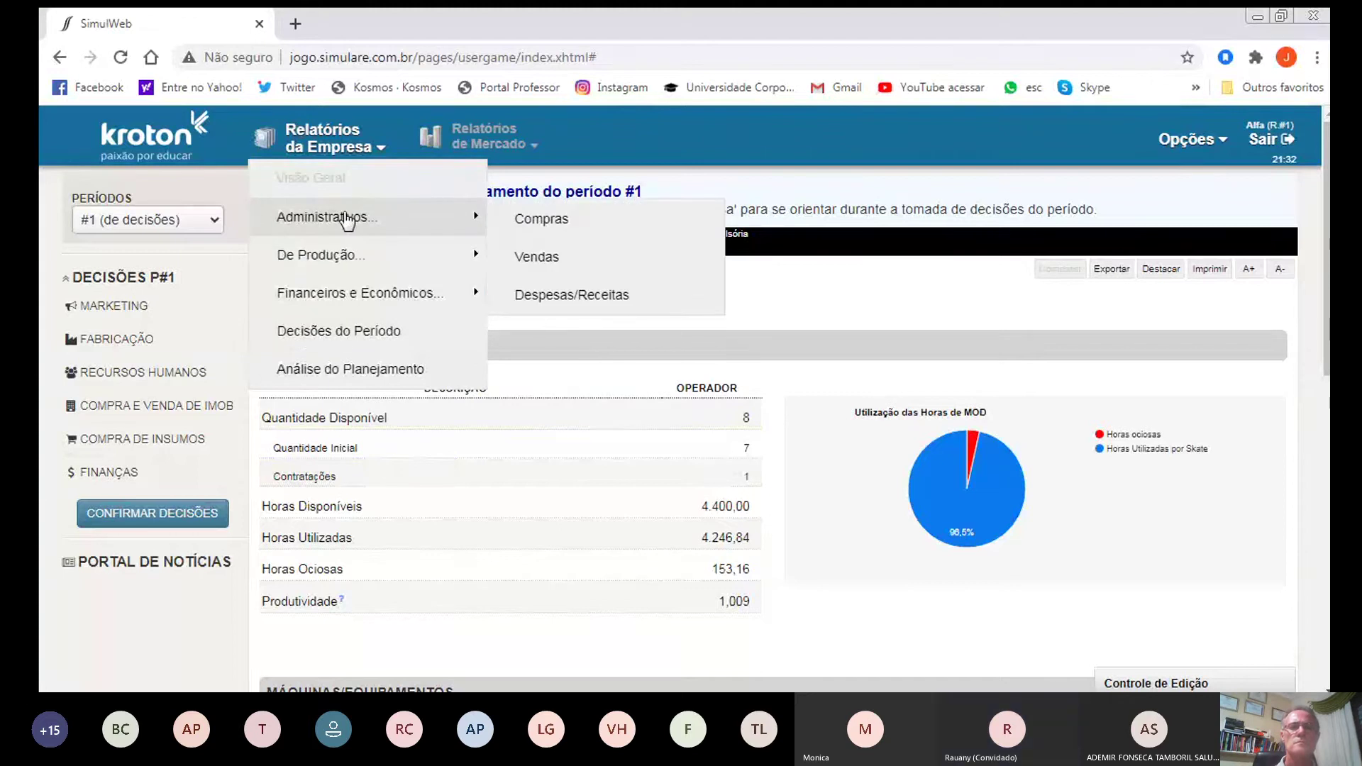
pyautogui.click(1112, 308)
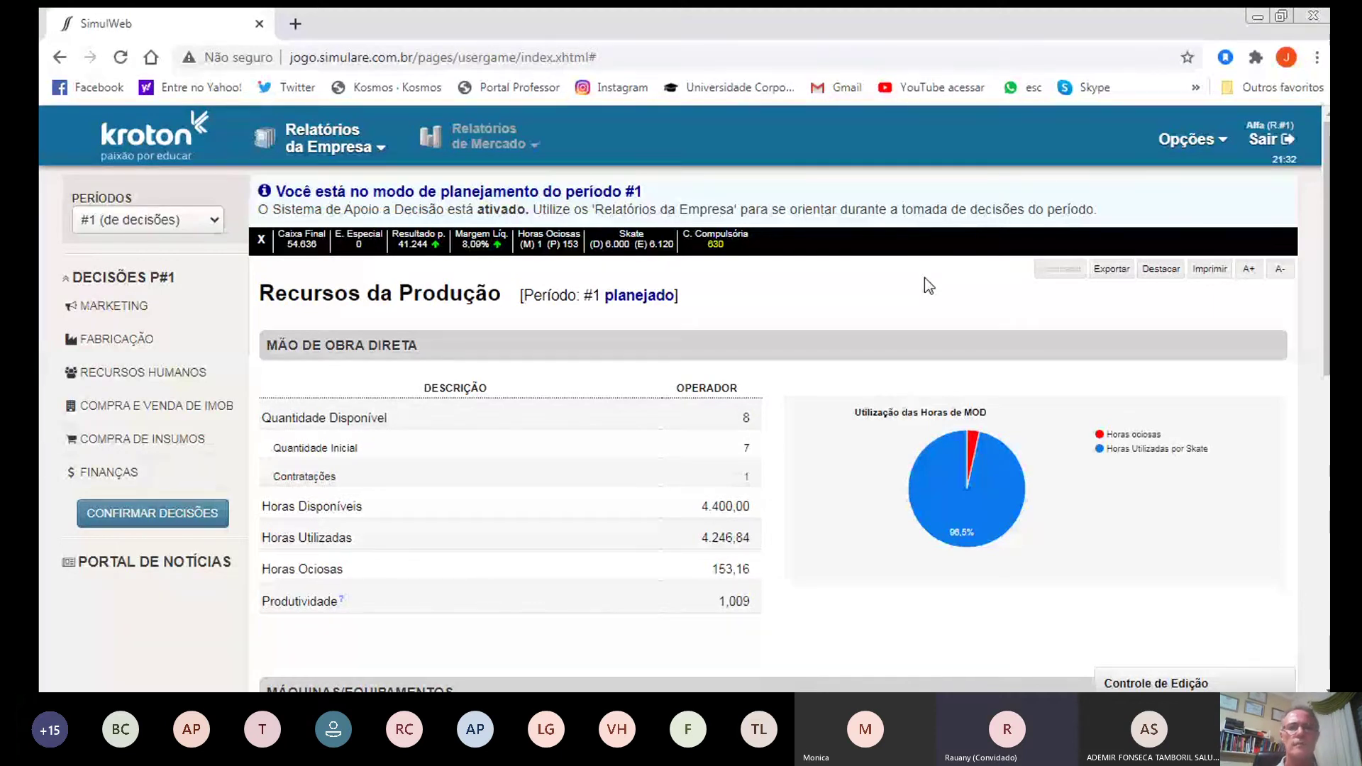
pyautogui.click(348, 140)
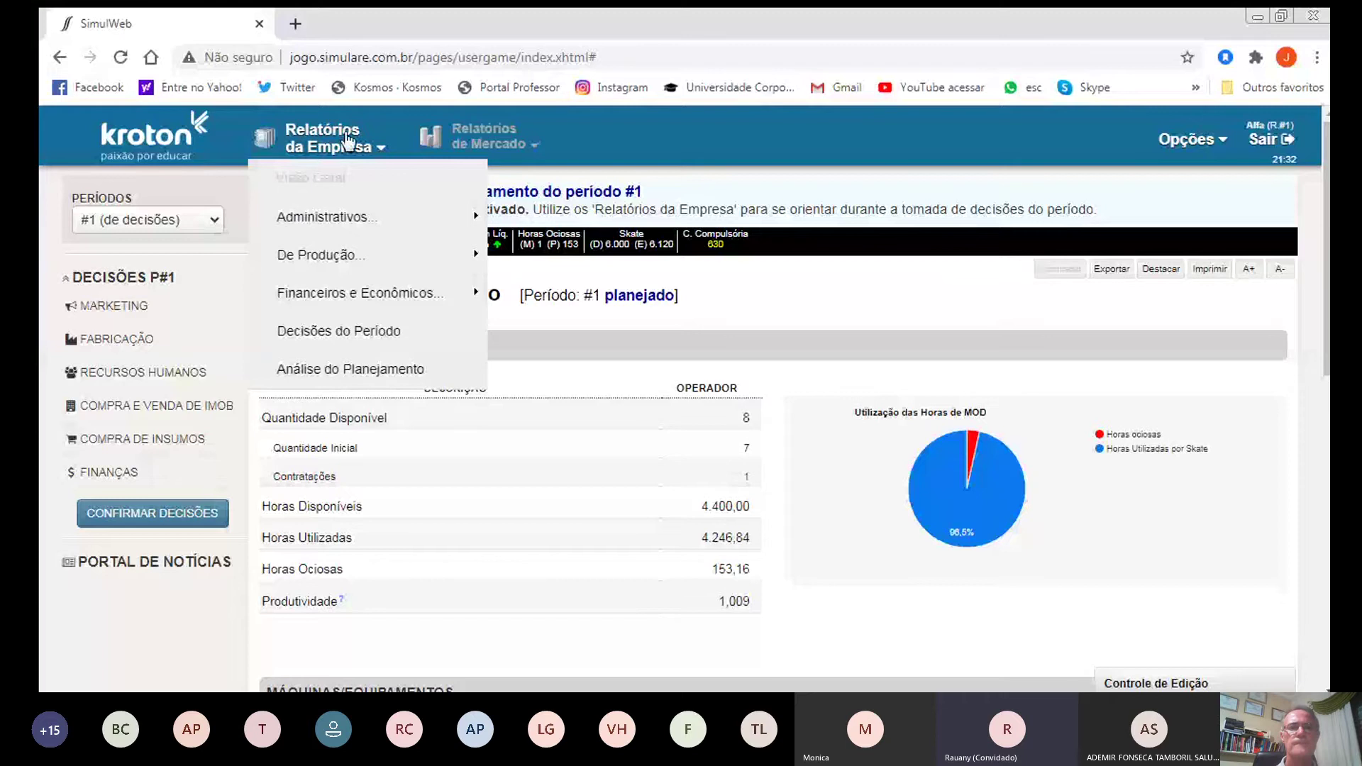
pyautogui.moveTo(351, 222)
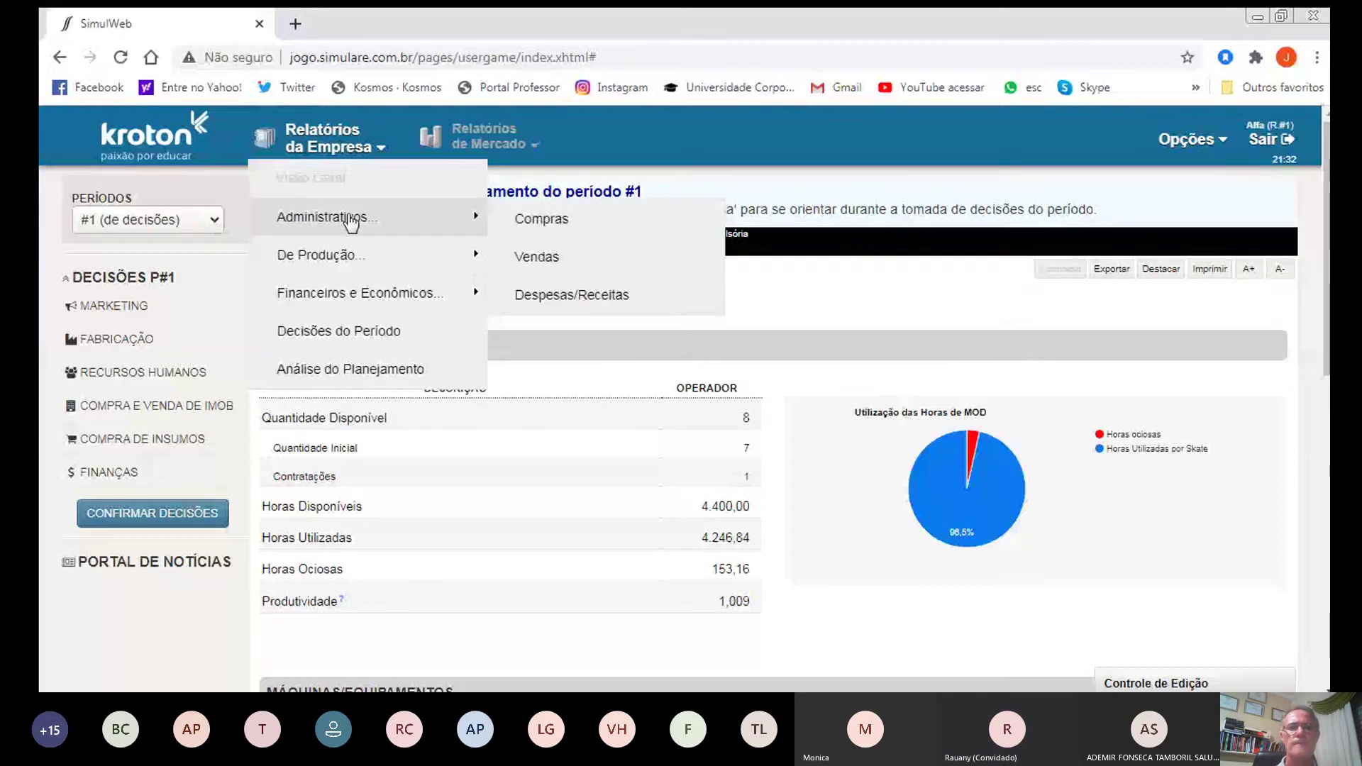
pyautogui.click(533, 259)
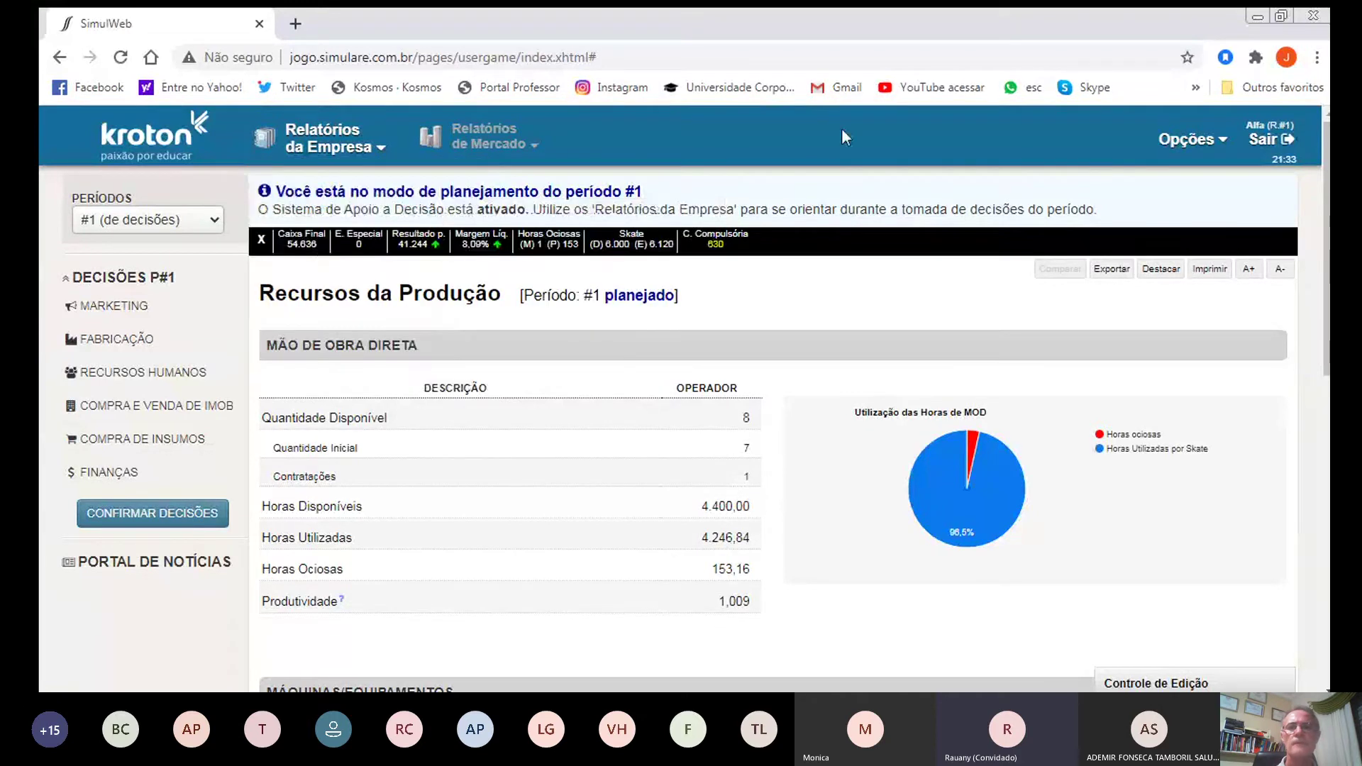
# Step: Open the planned cash report from the final cash indicator and examine the inflows, each outflow and the final cash balance
pyautogui.click(301, 244)
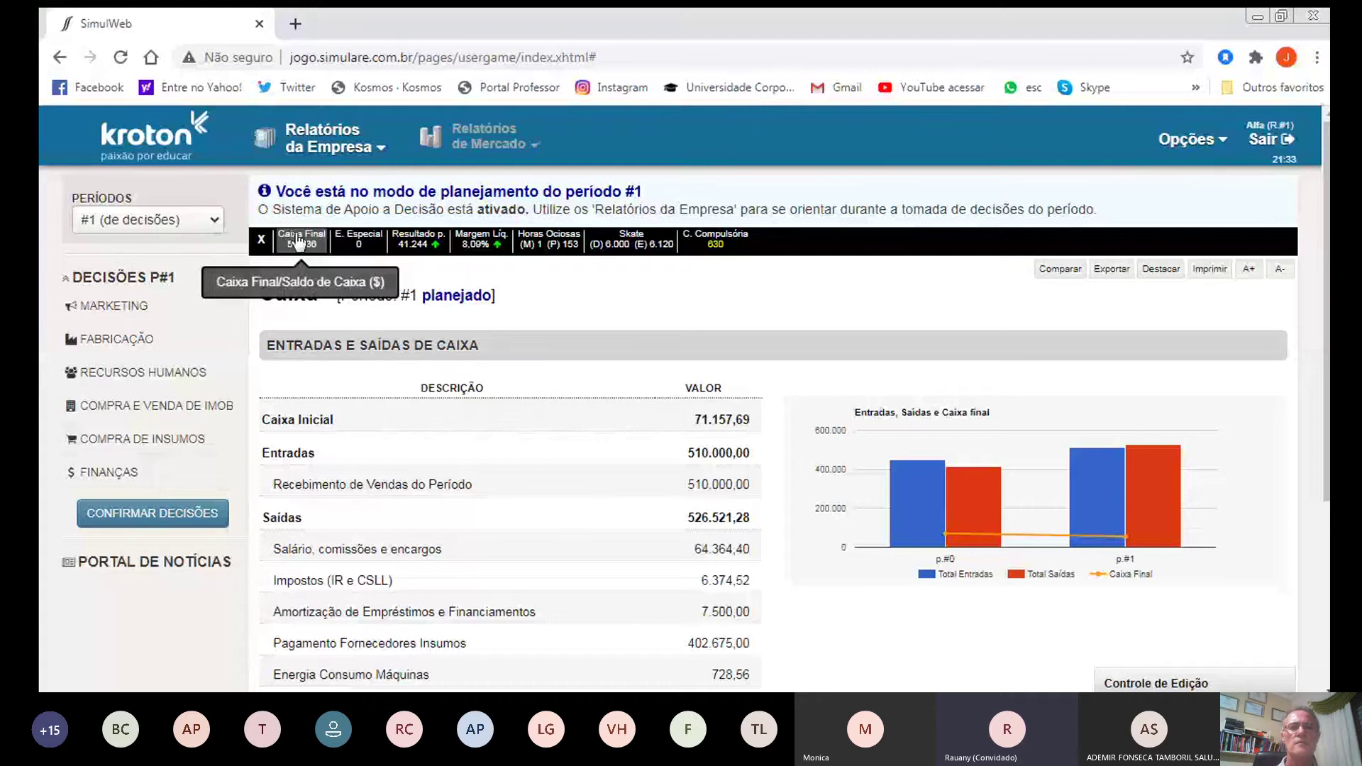
pyautogui.scroll(-3, 519, 426)
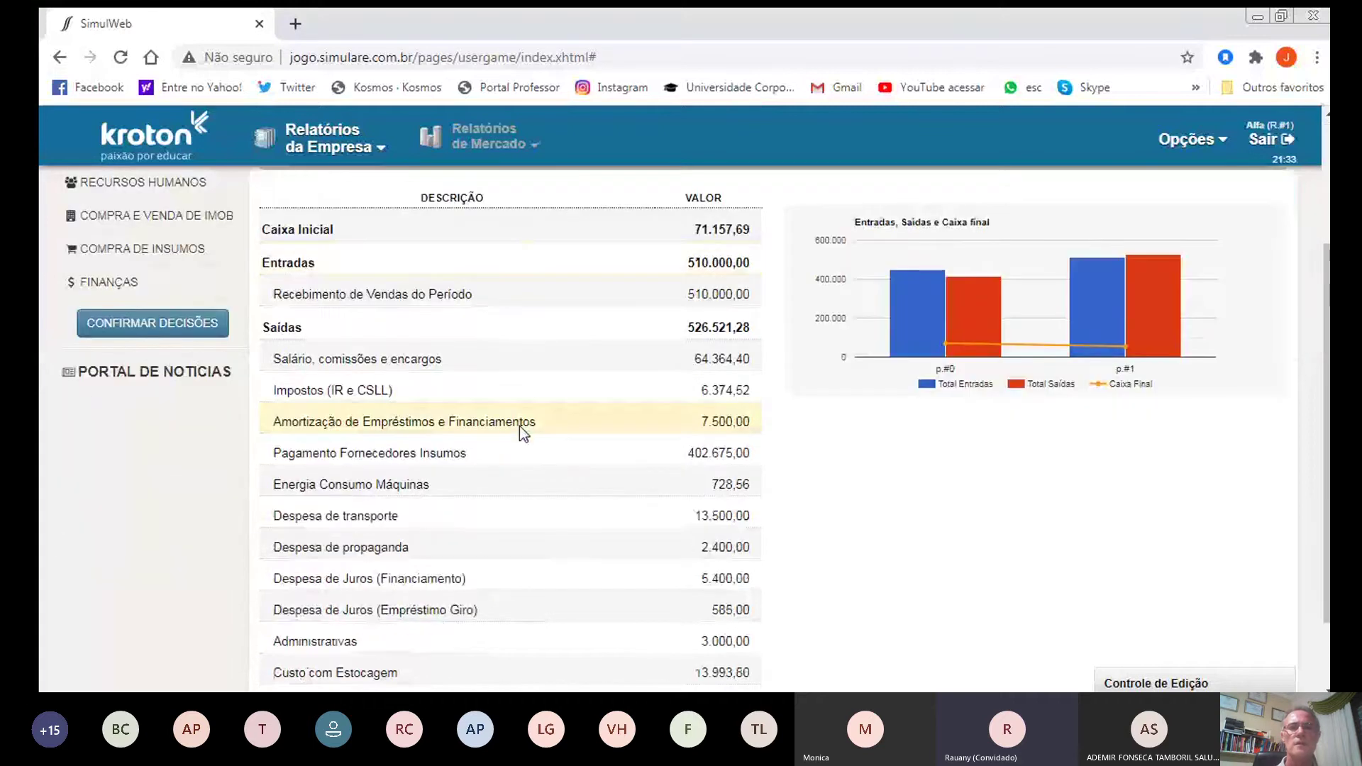
pyautogui.scroll(2, 520, 426)
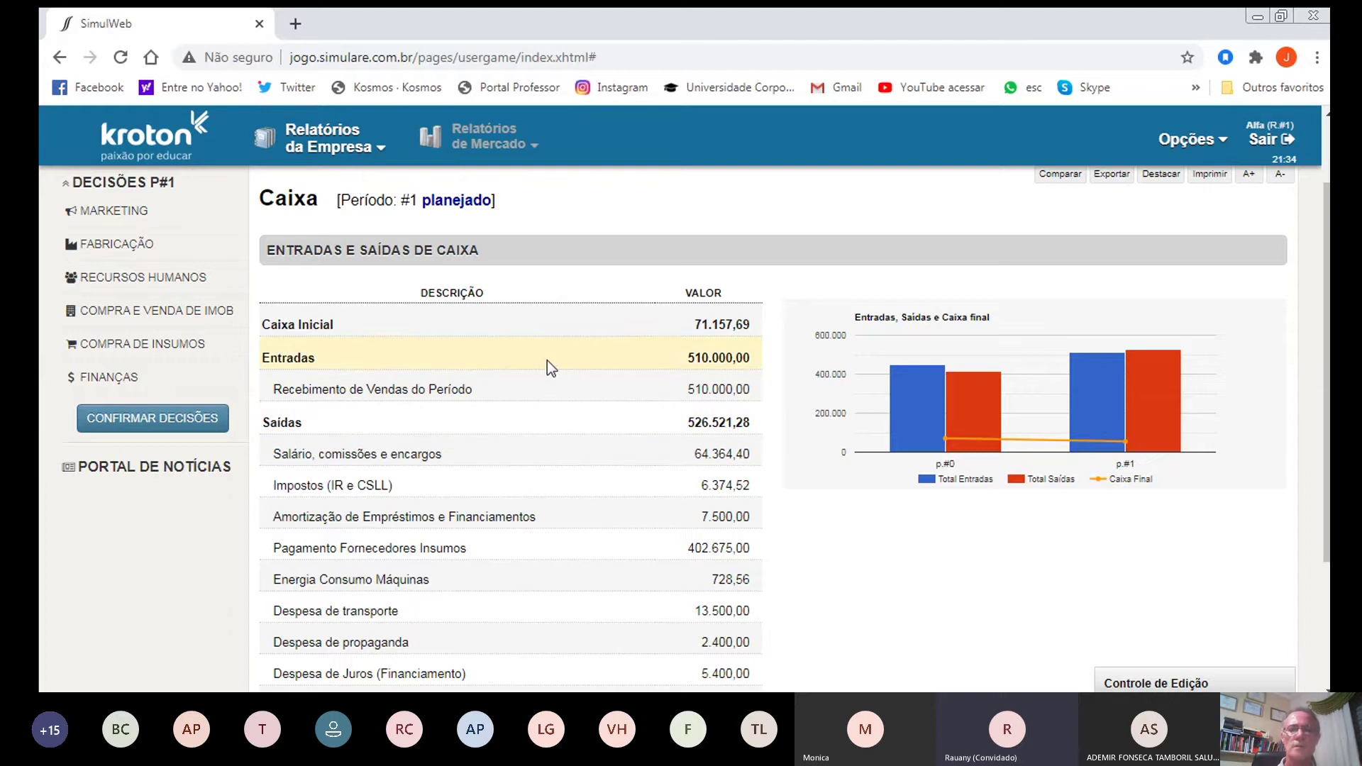
pyautogui.scroll(-1, 546, 368)
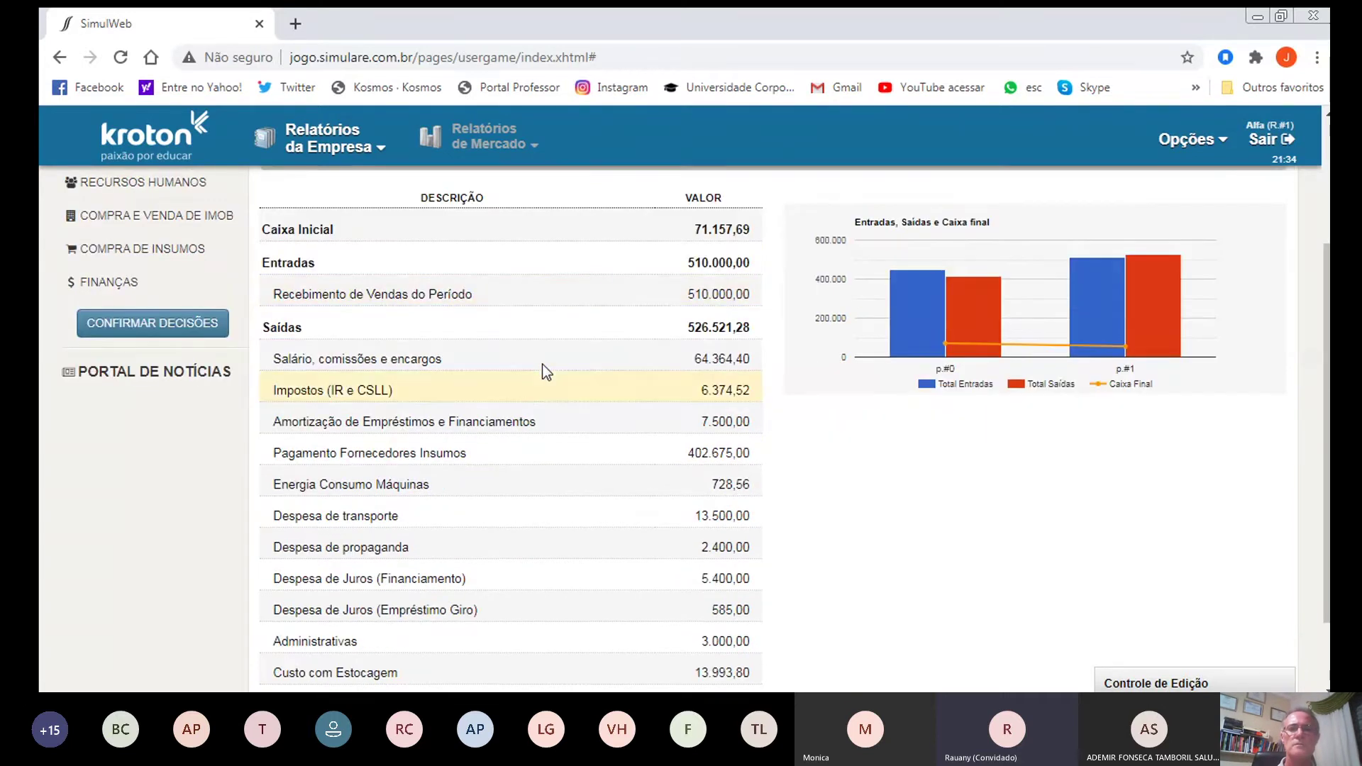
pyautogui.scroll(-1, 543, 368)
pyautogui.scroll(1, 543, 367)
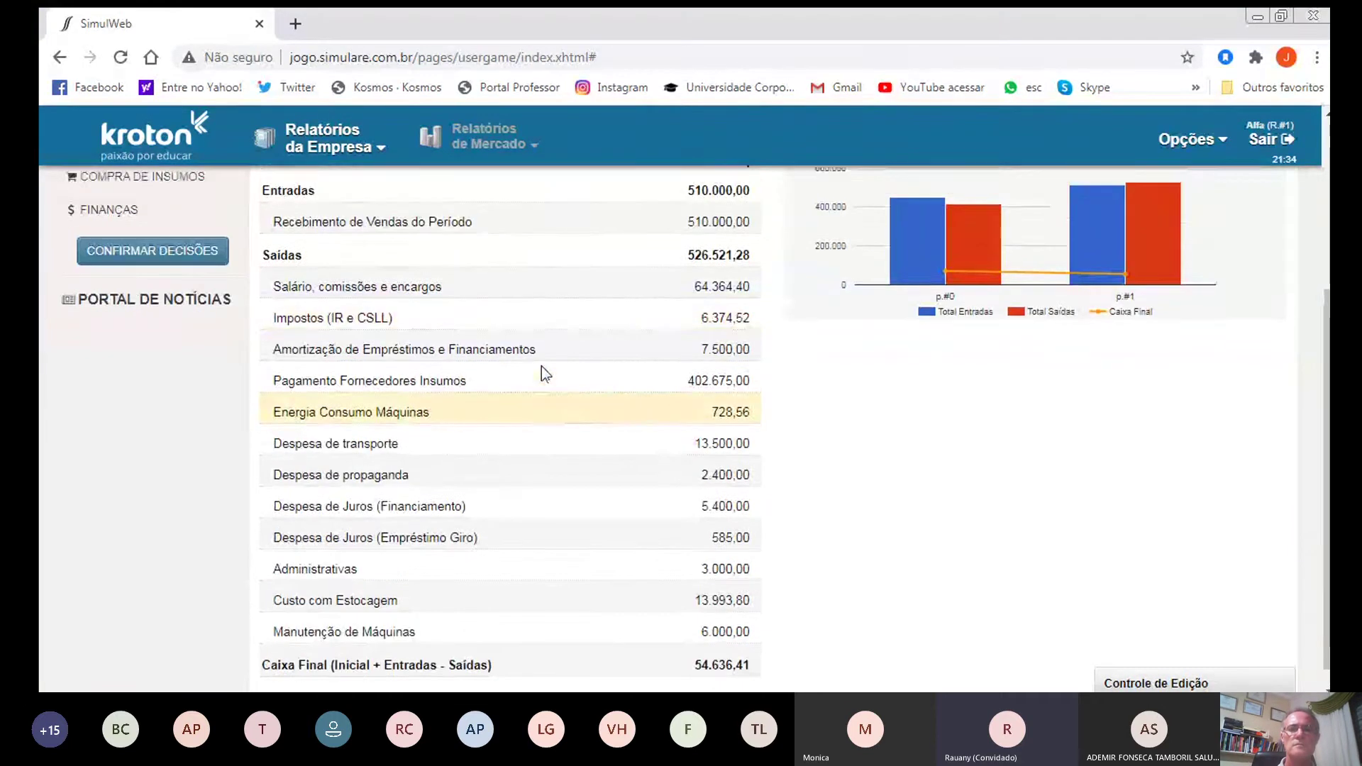
pyautogui.scroll(-1, 542, 367)
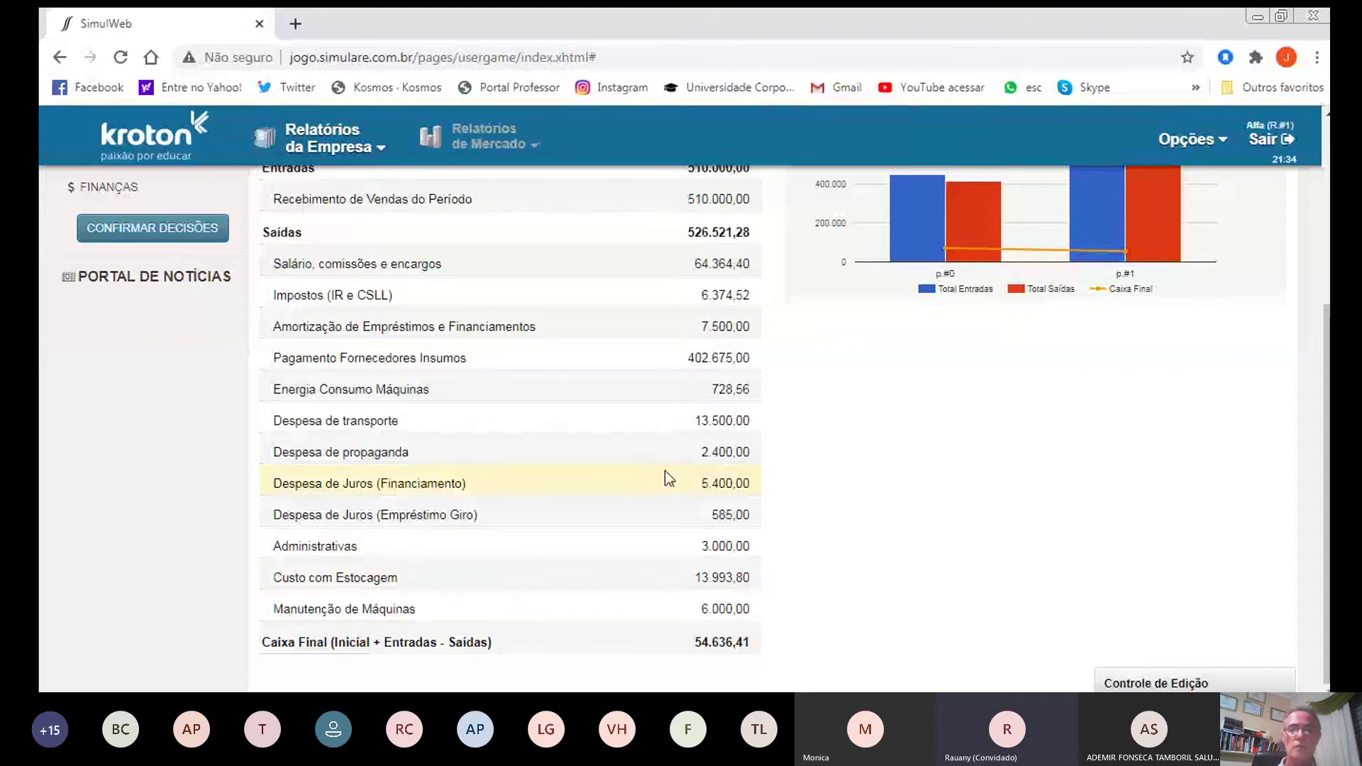
pyautogui.scroll(4, 667, 479)
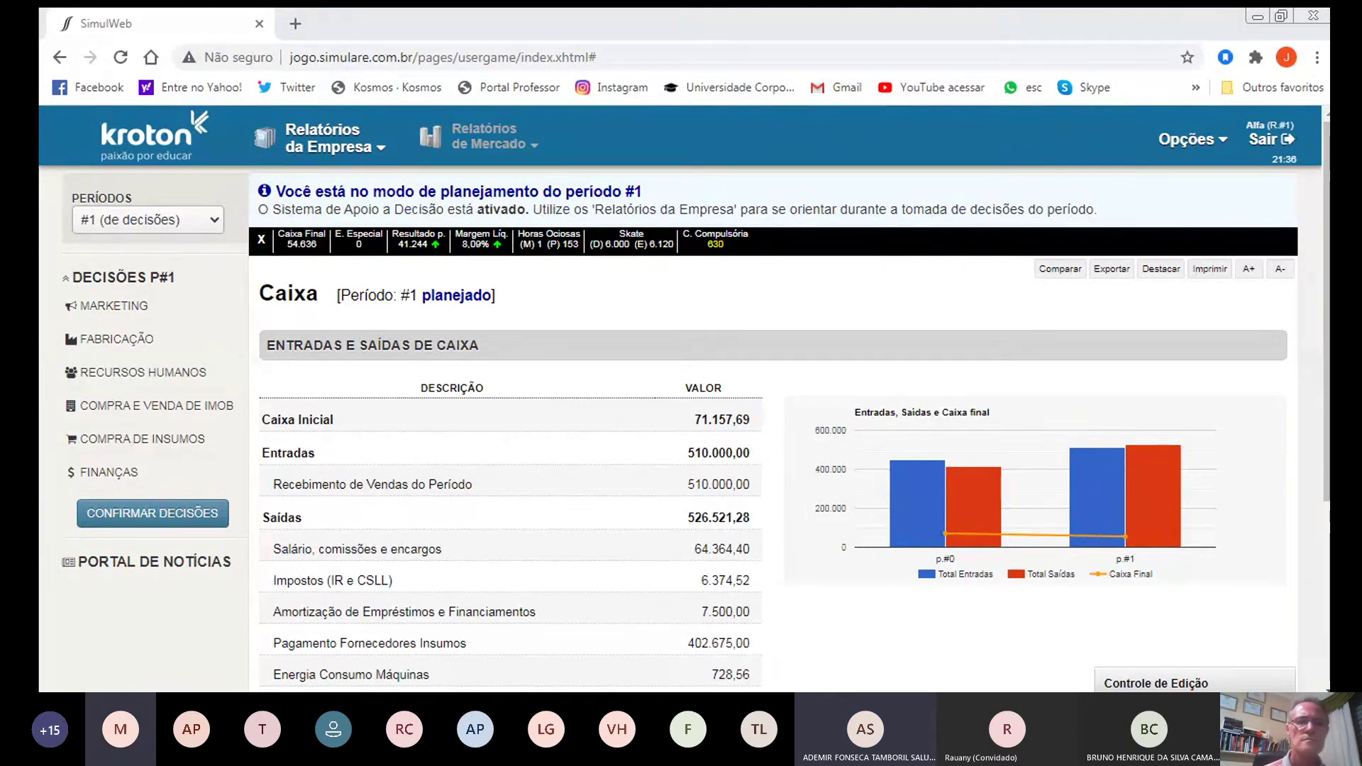
# Step: Open the planning analysis for period #1 and examine its findings, reflection questions and suggestions, also requesting the period decisions report
pyautogui.click(305, 136)
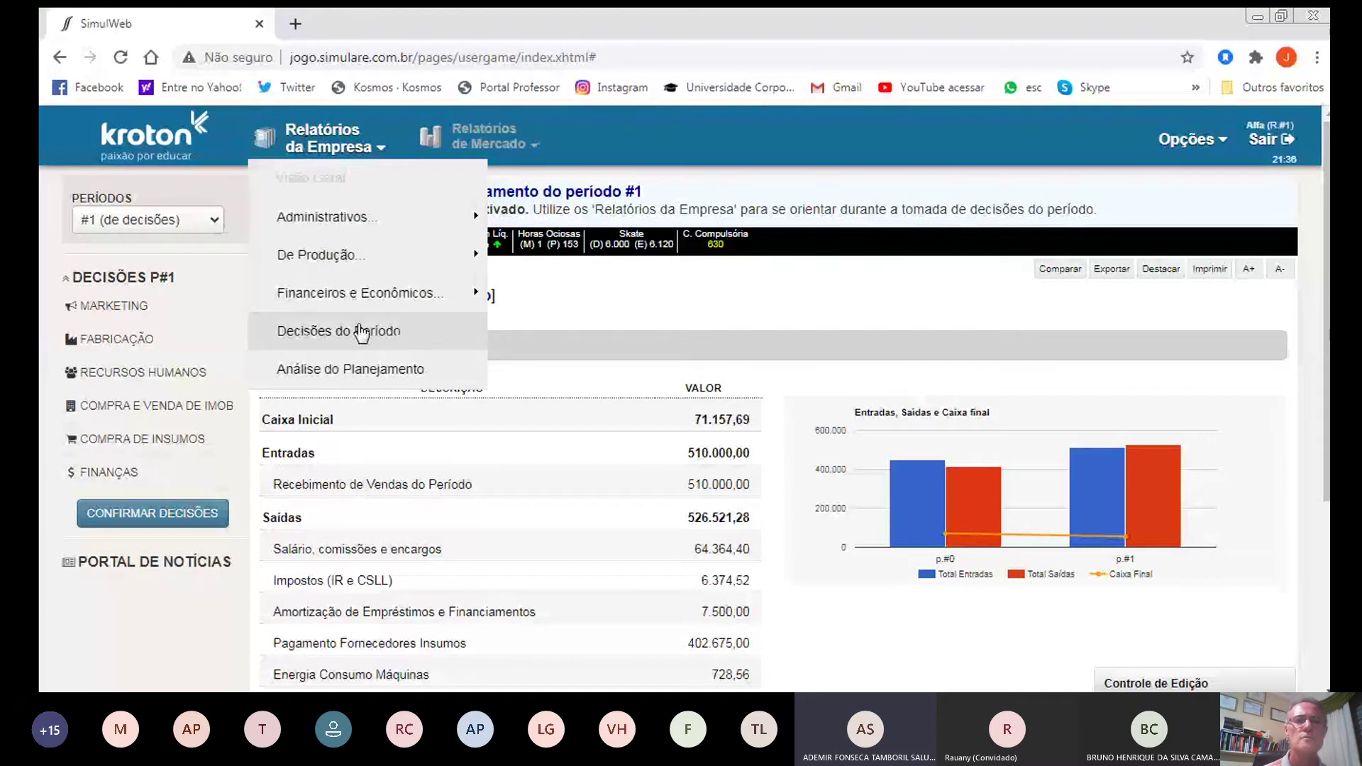
pyautogui.click(364, 368)
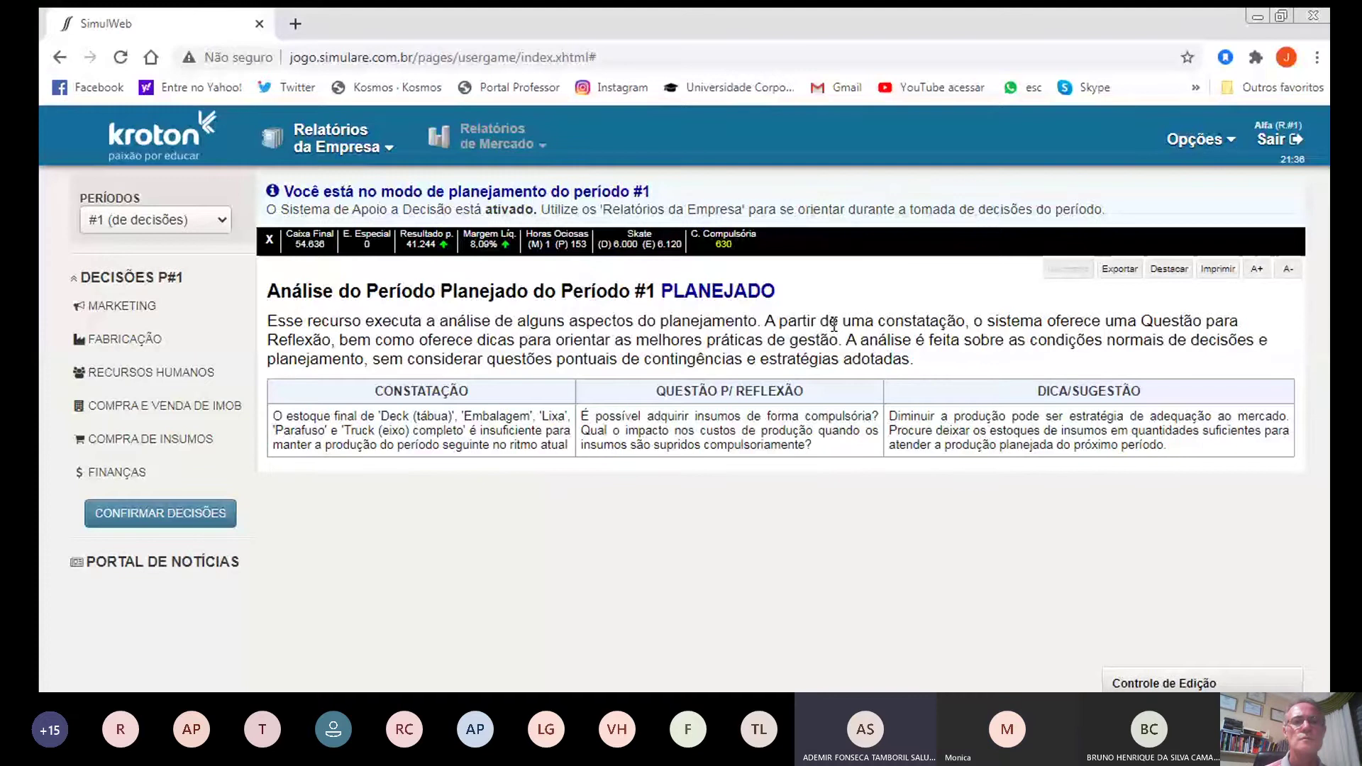
pyautogui.click(339, 139)
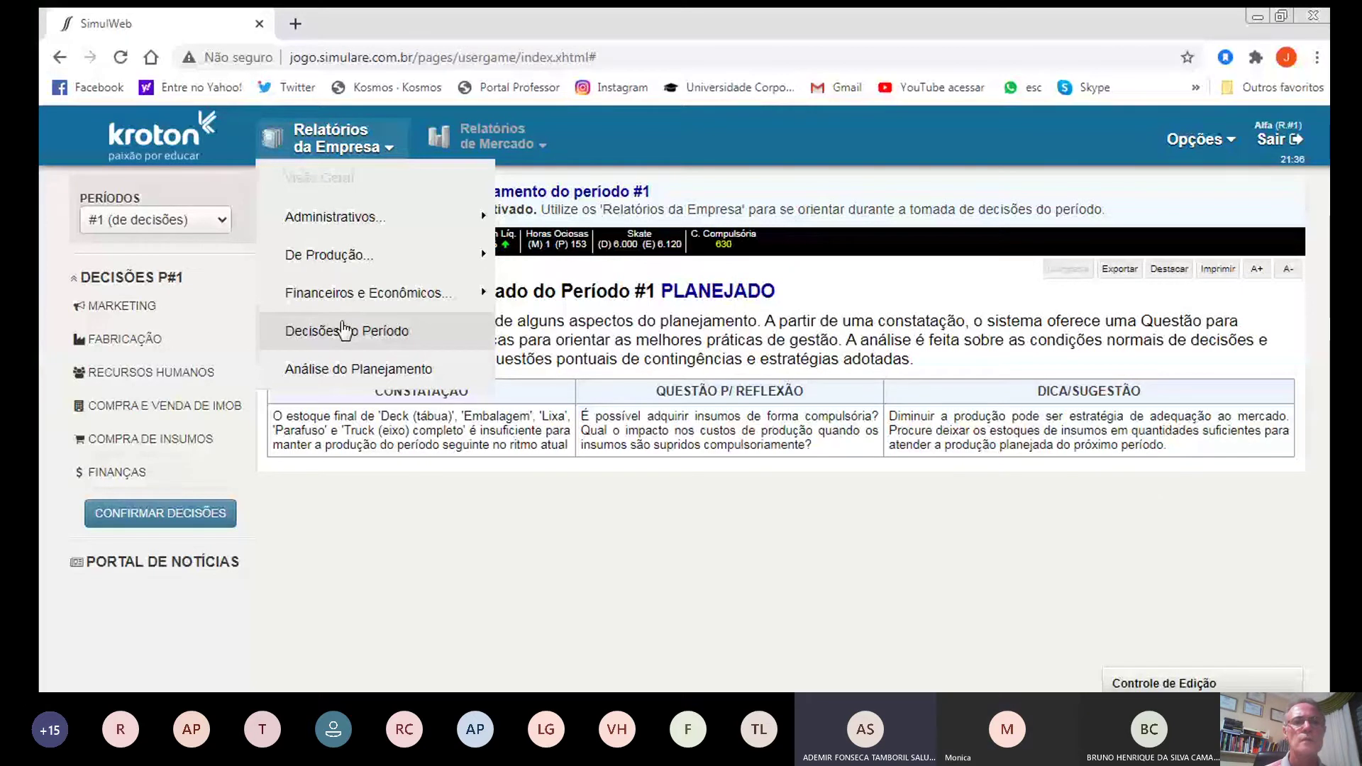
pyautogui.click(343, 330)
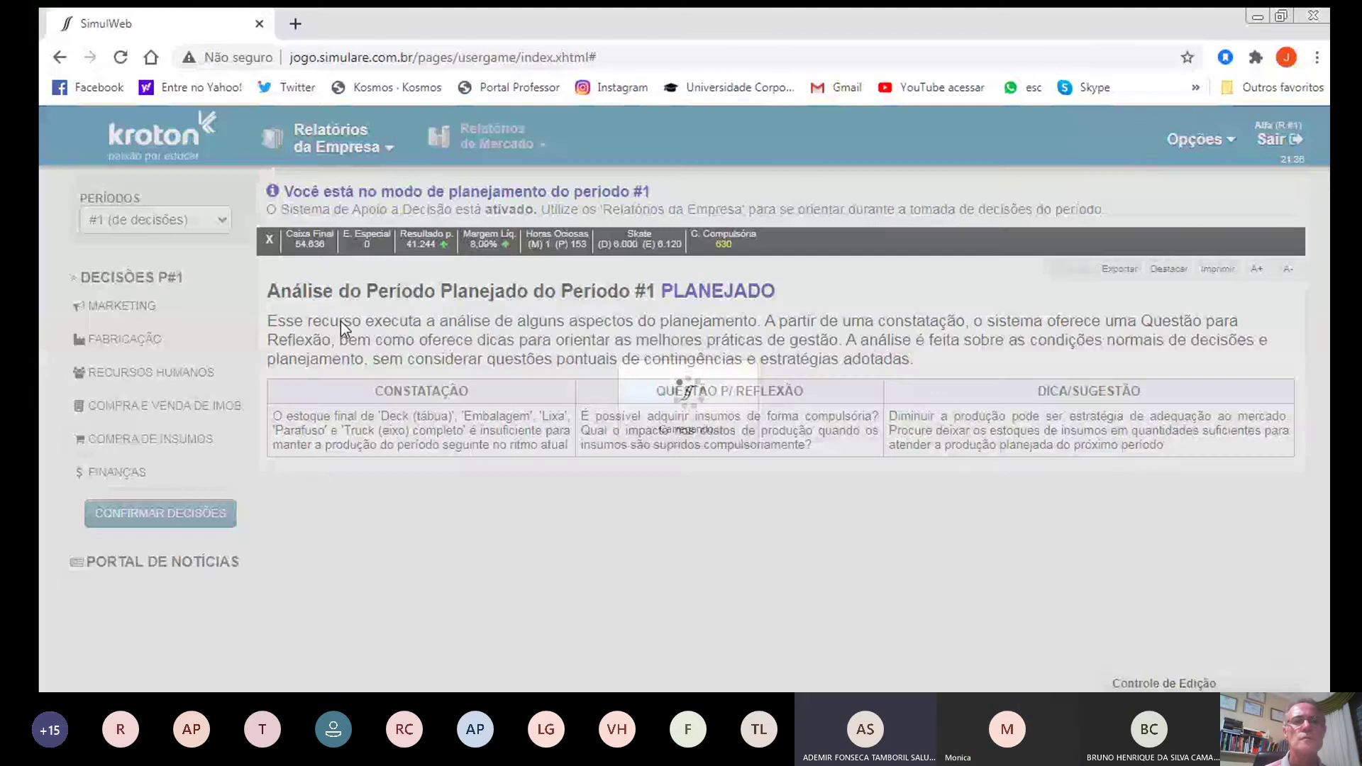
pyautogui.click(333, 138)
pyautogui.click(349, 364)
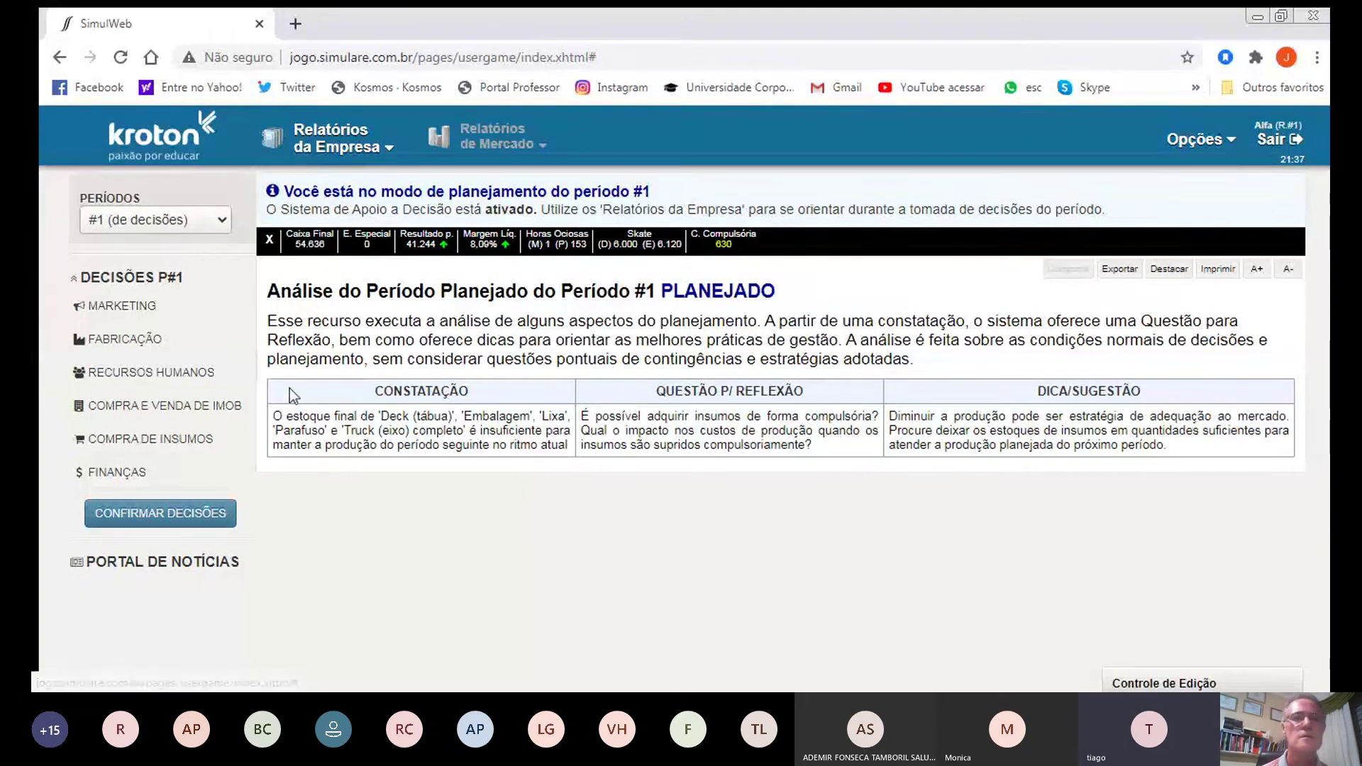
# Step: Sign back in to the simulator with the saved account e-mail and password and open the game 2020.2 ANHANGUERA FAC4 - Simulação Empresarial
pyautogui.click(131, 312)
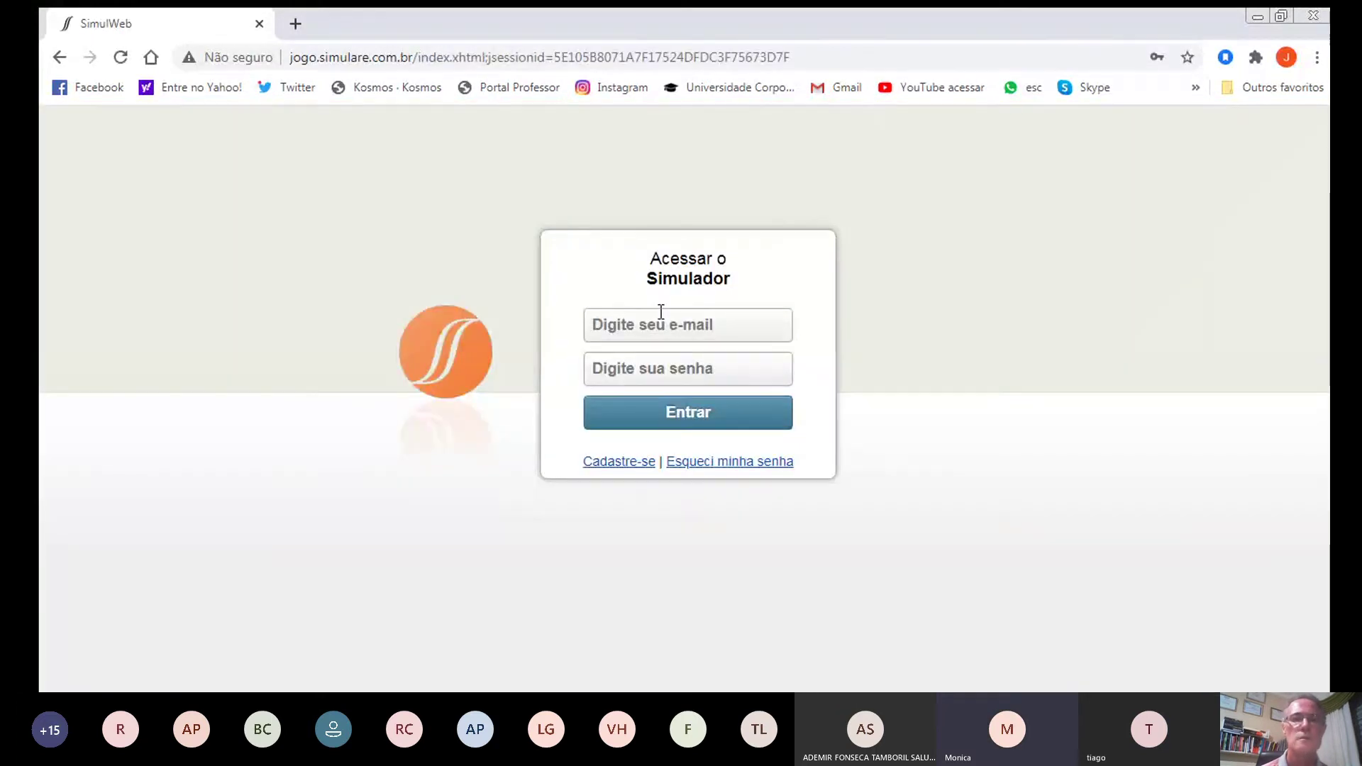
pyautogui.click(660, 312)
pyautogui.click(656, 354)
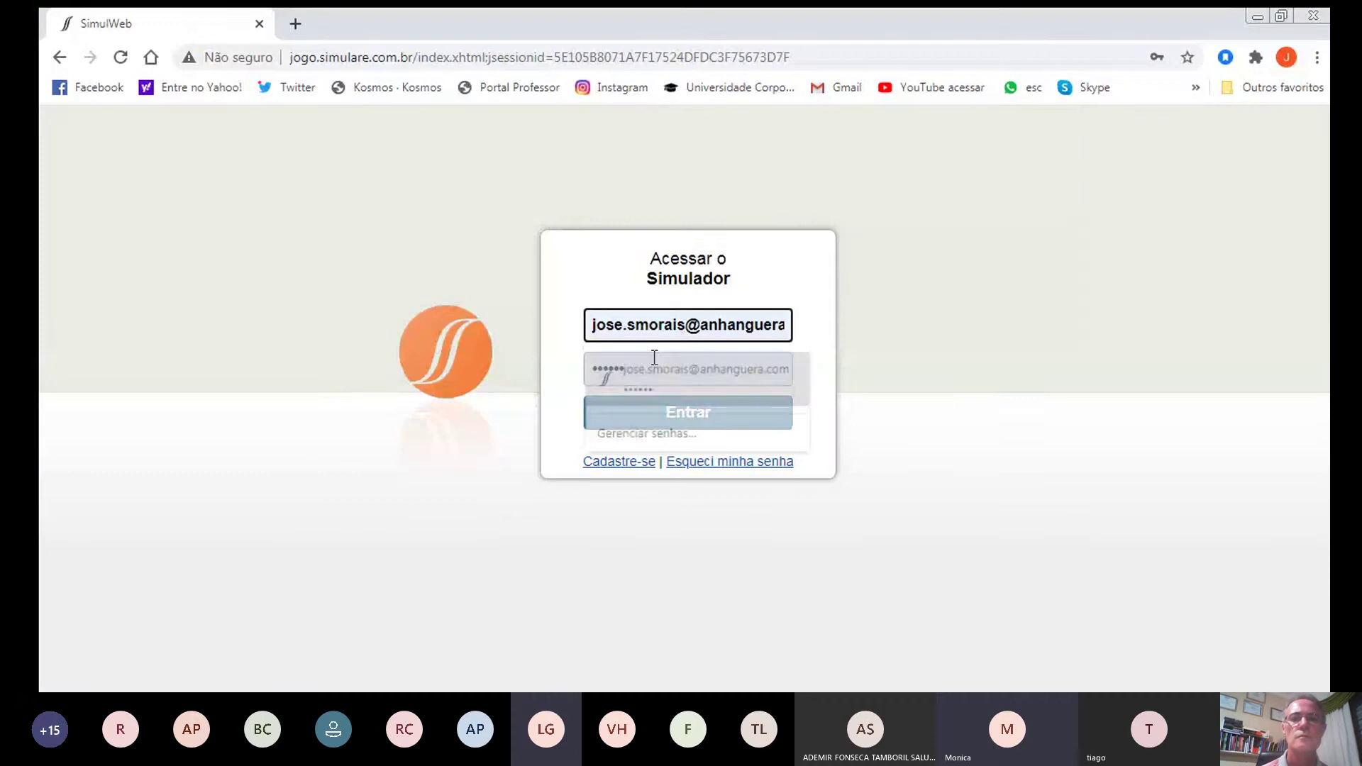
pyautogui.click(653, 412)
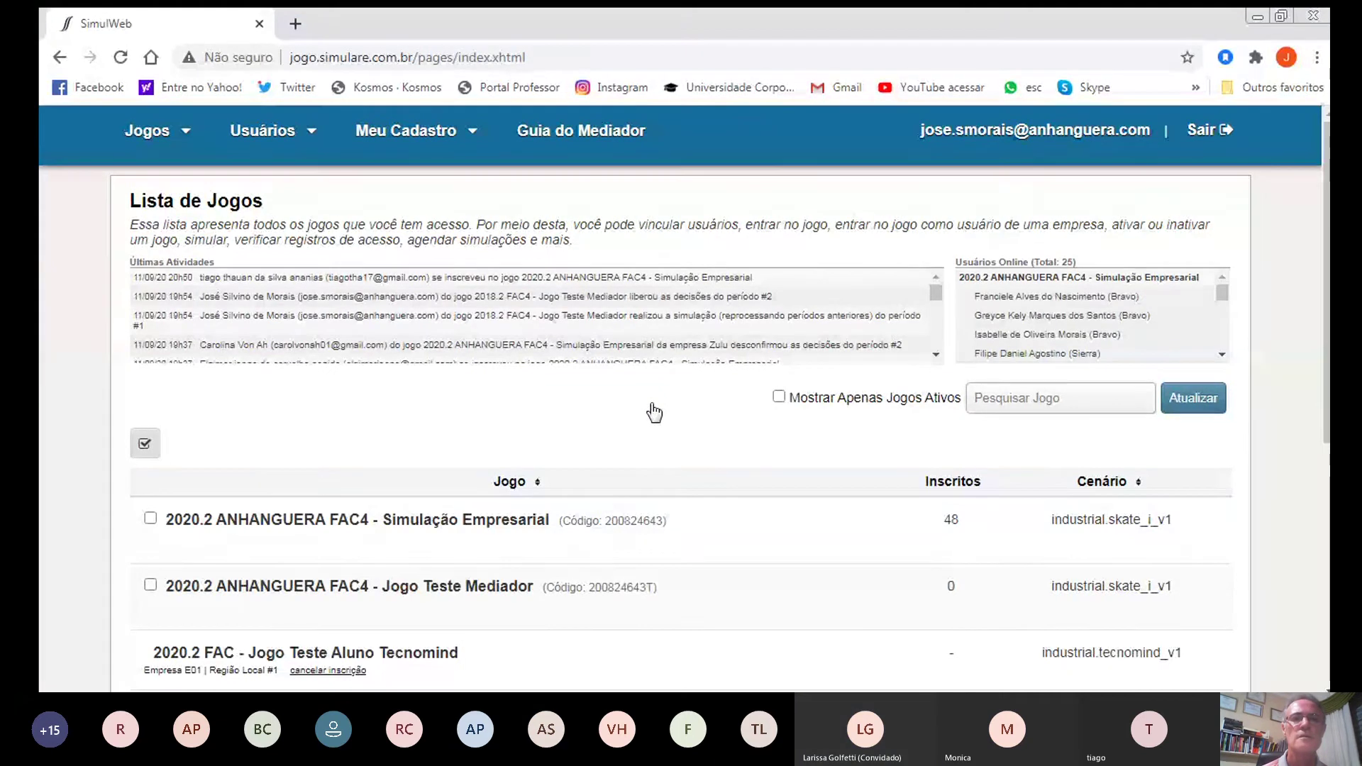
pyautogui.moveTo(213, 541)
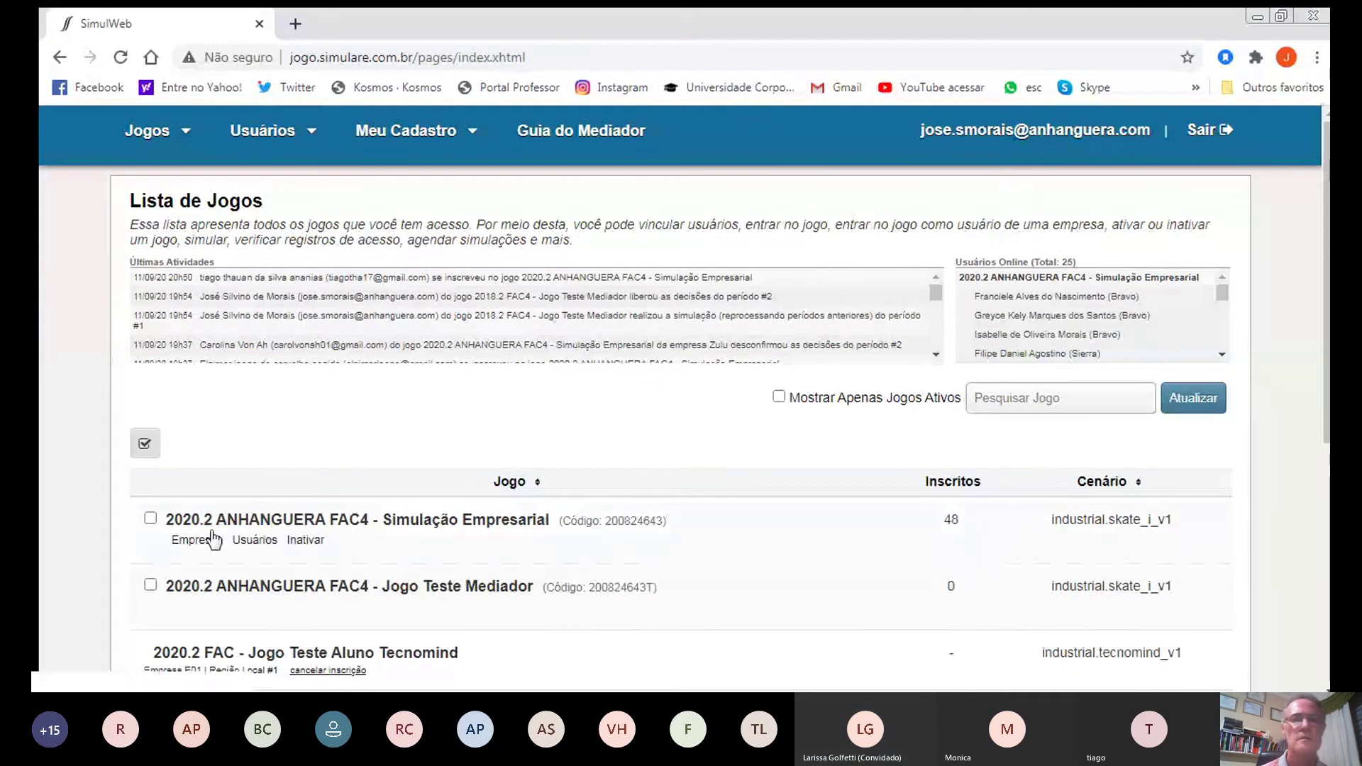
pyautogui.click(350, 522)
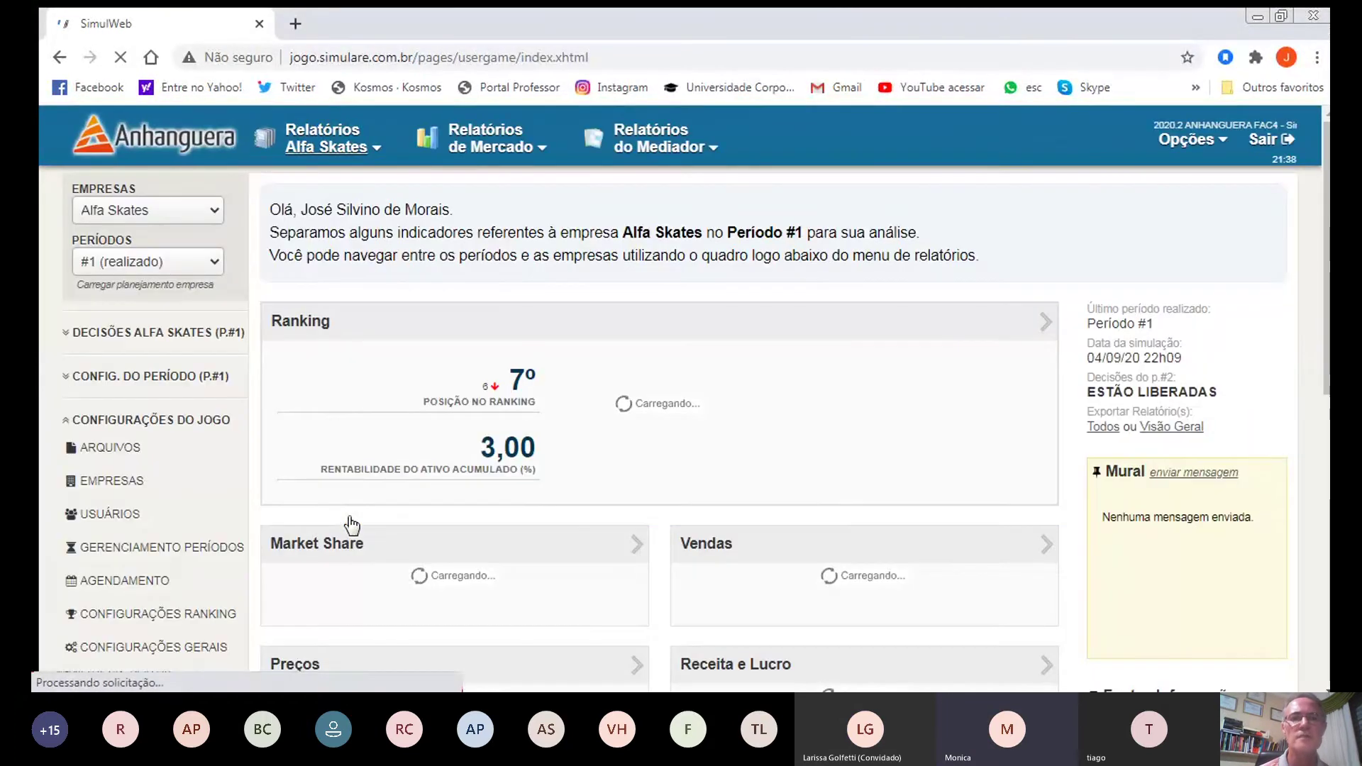
# Step: Try to link the user without a company to company Mike in the game's user settings, and close the settings
pyautogui.click(112, 513)
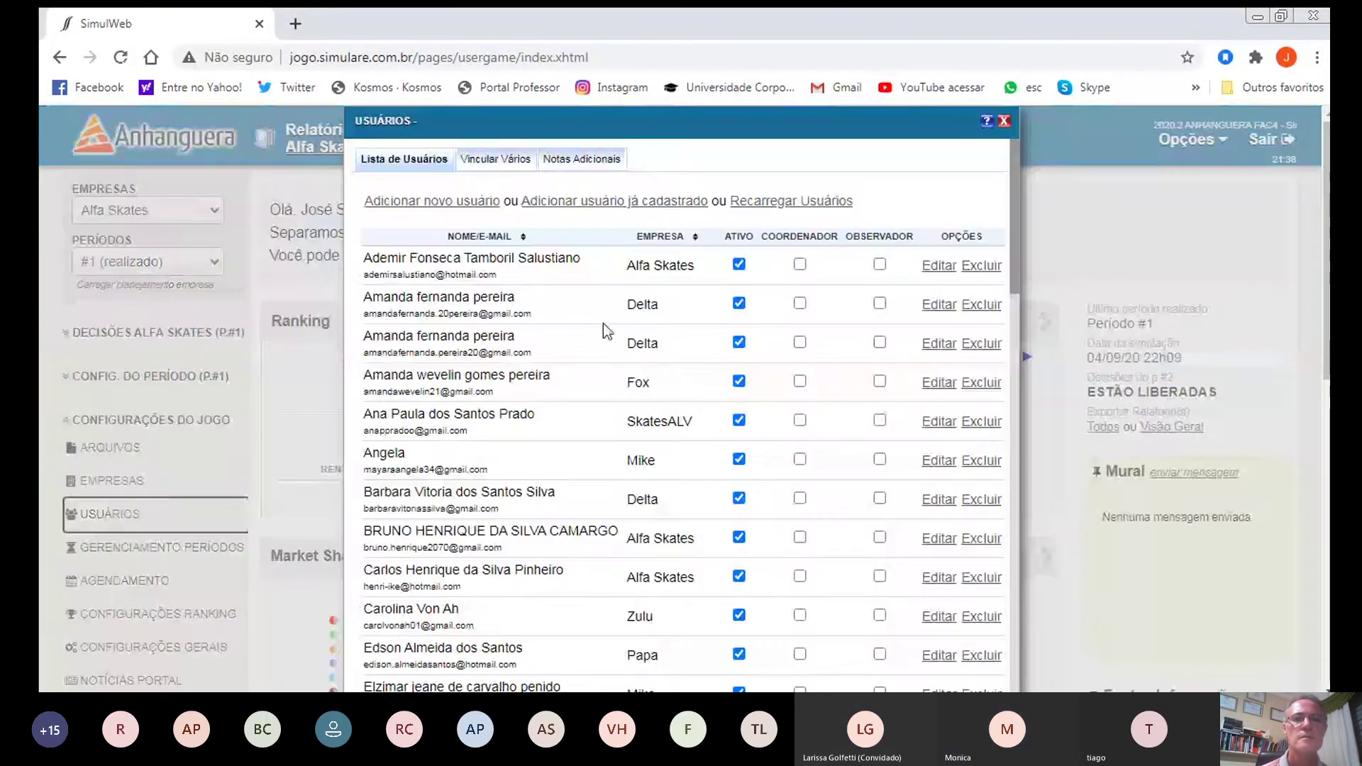
pyautogui.click(488, 157)
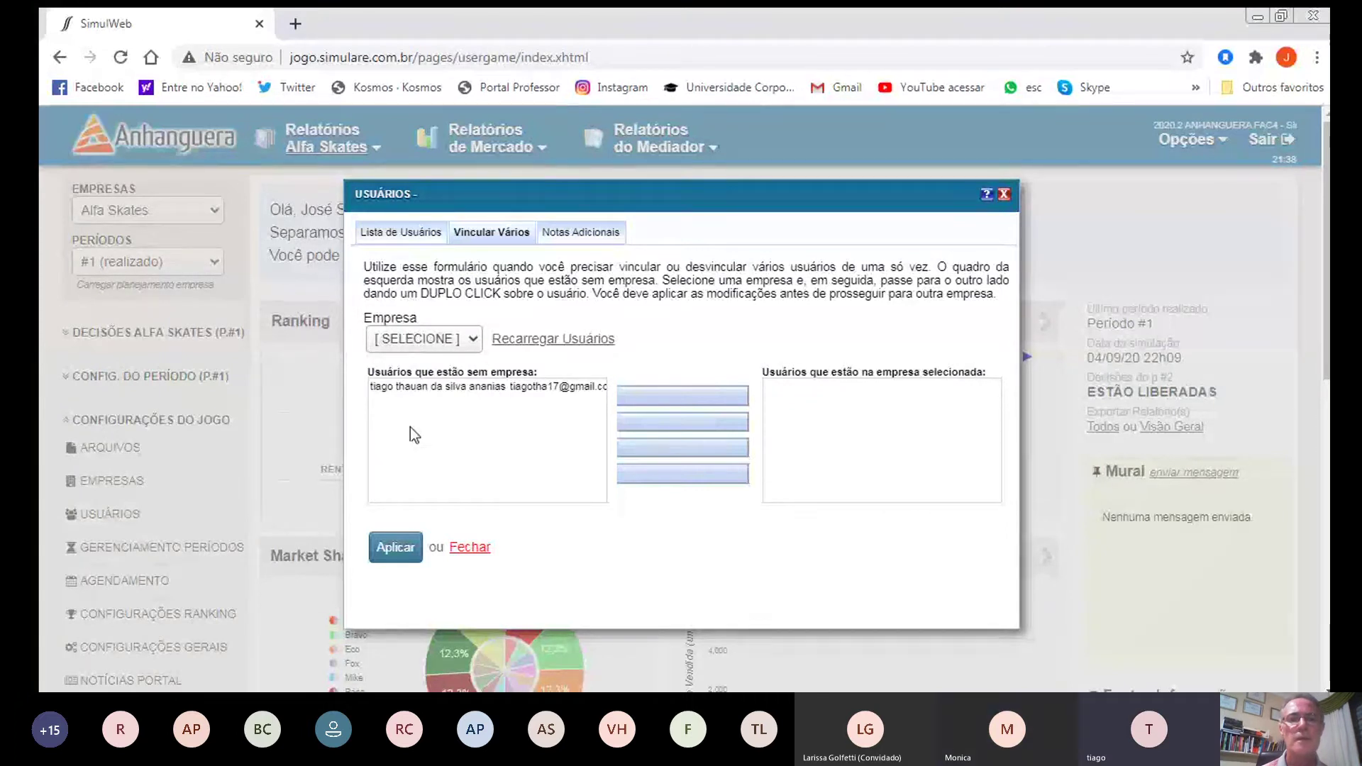
pyautogui.click(423, 483)
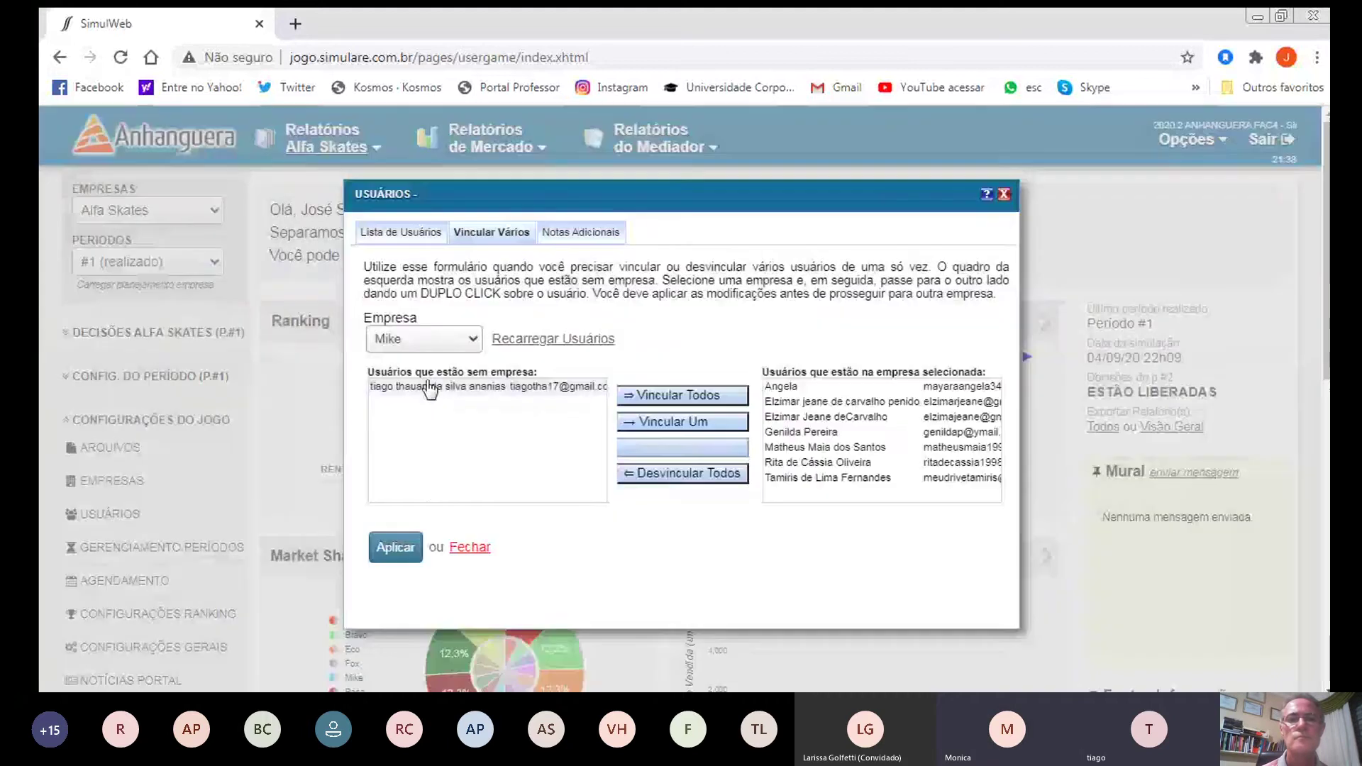
pyautogui.click(430, 386)
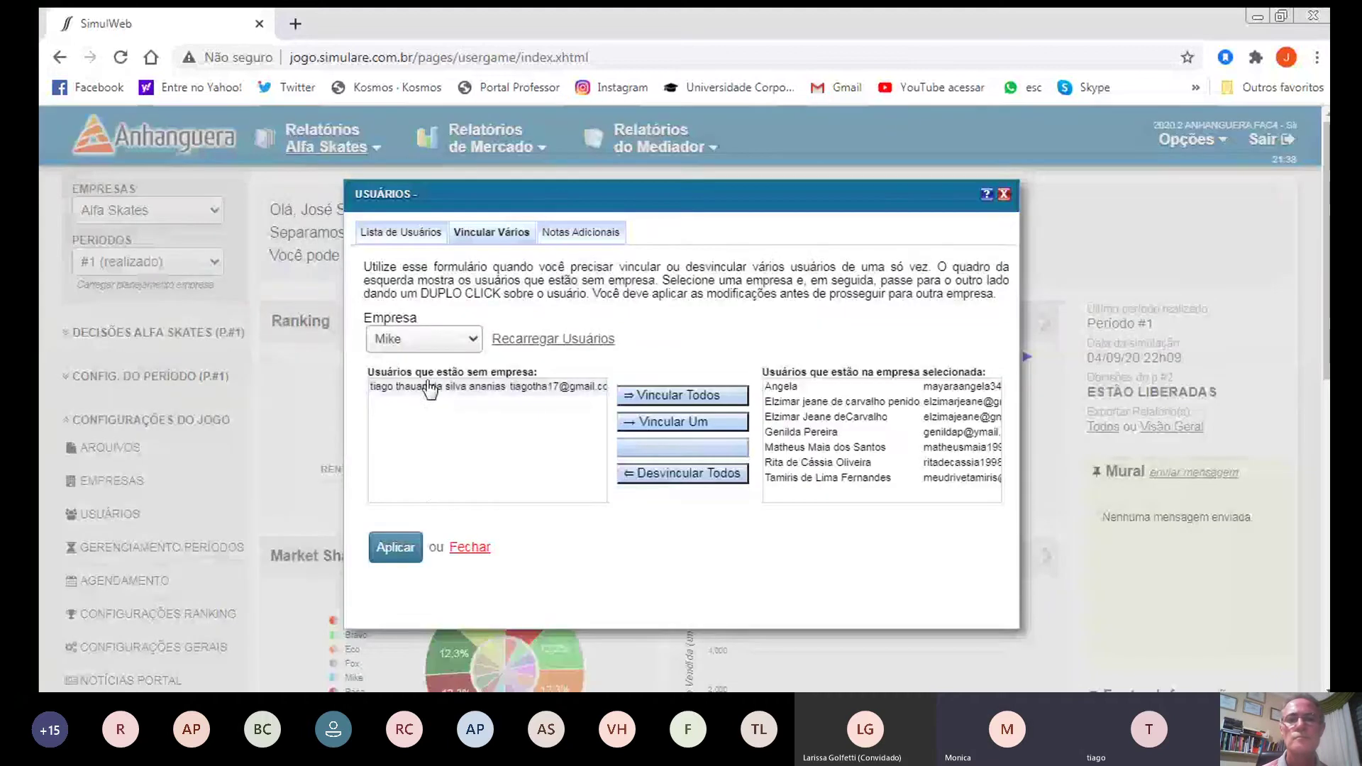
pyautogui.click(652, 422)
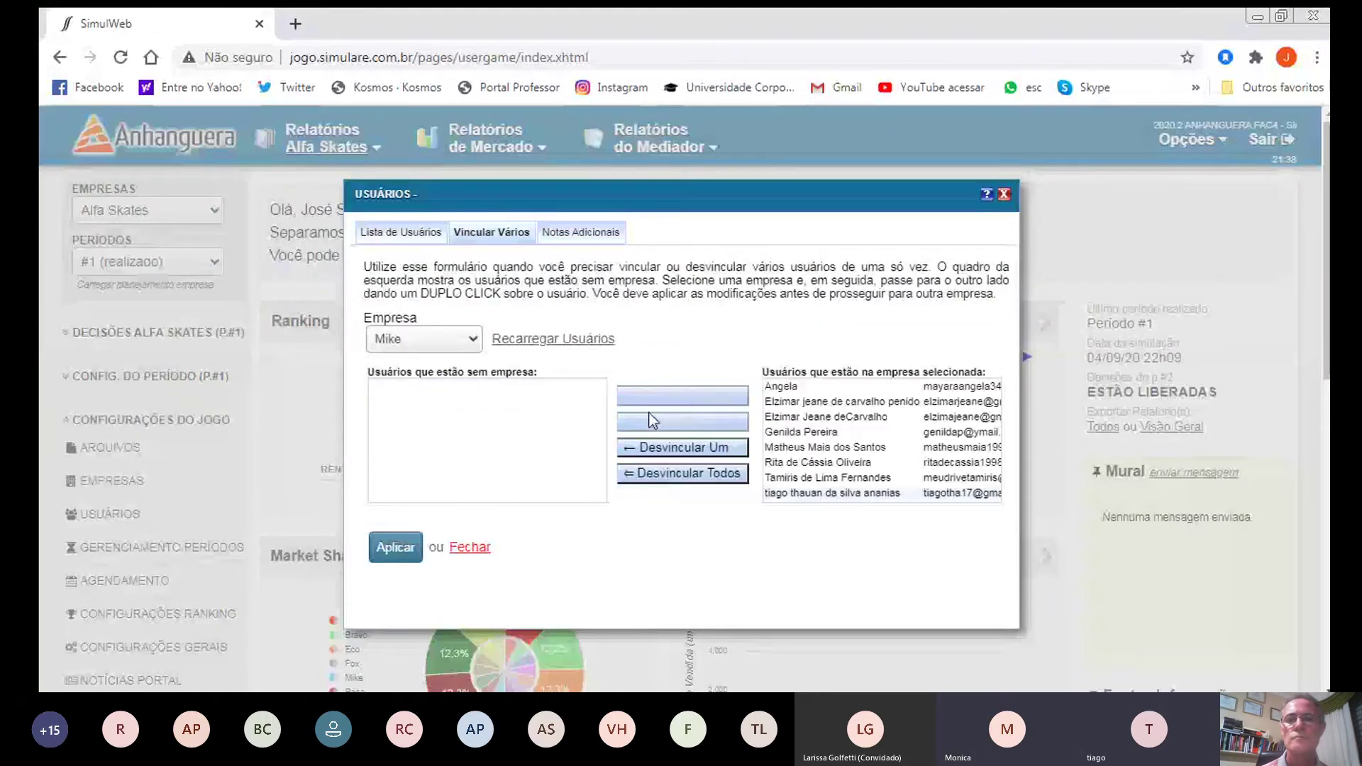
pyautogui.click(395, 537)
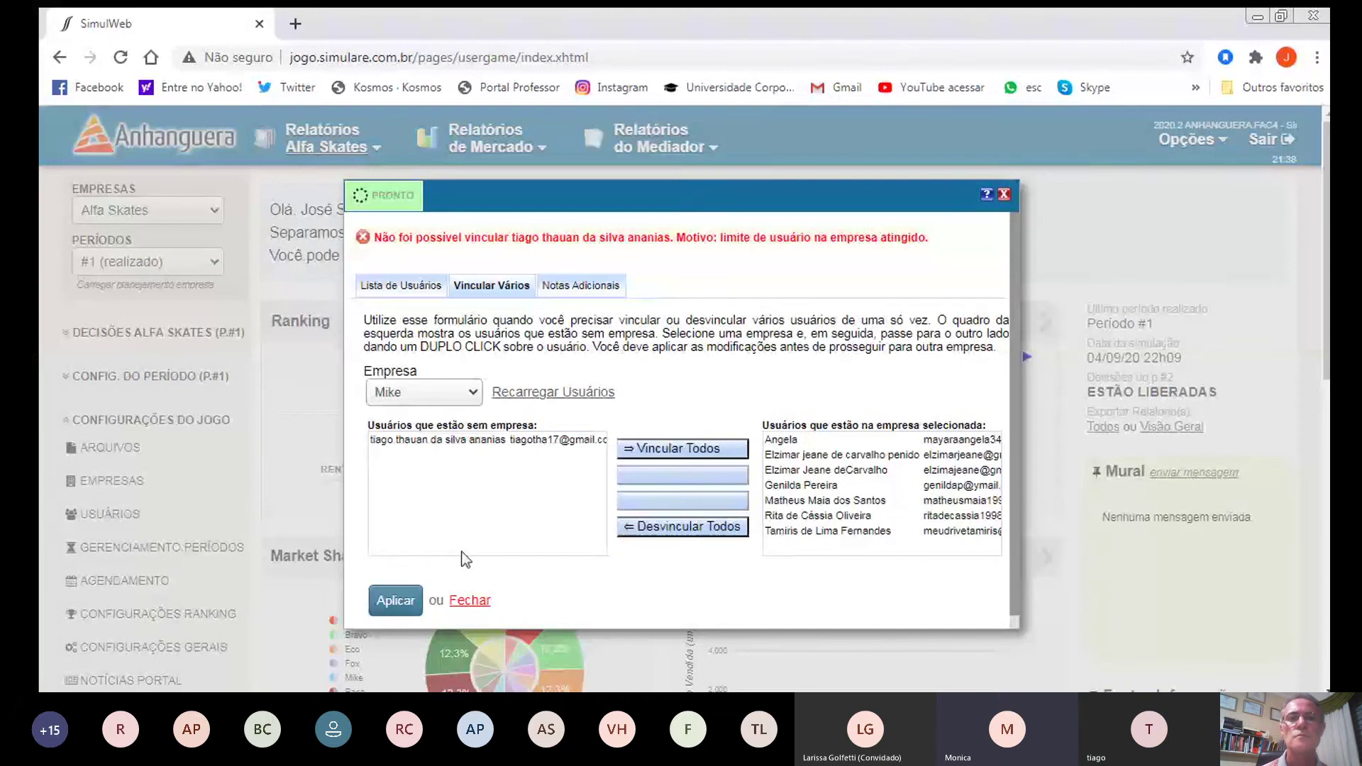
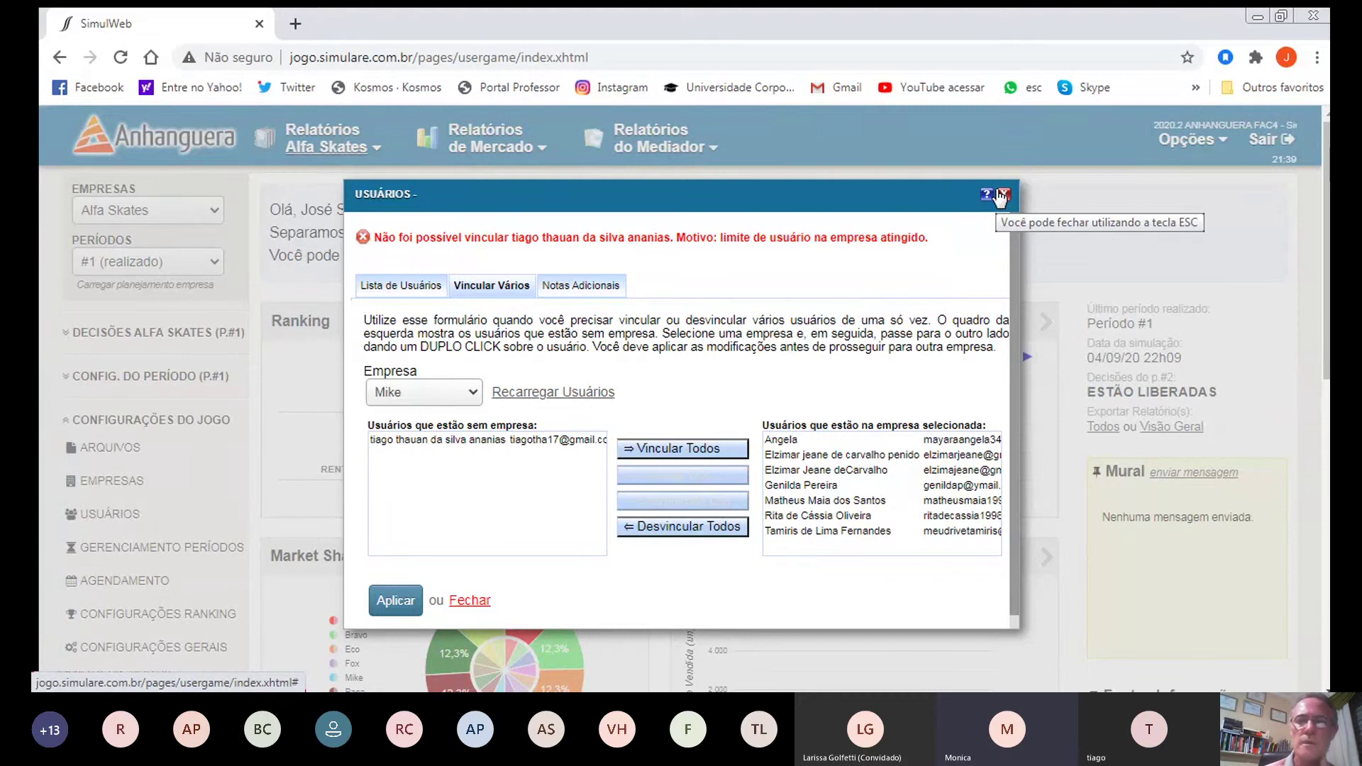
pyautogui.click(1001, 195)
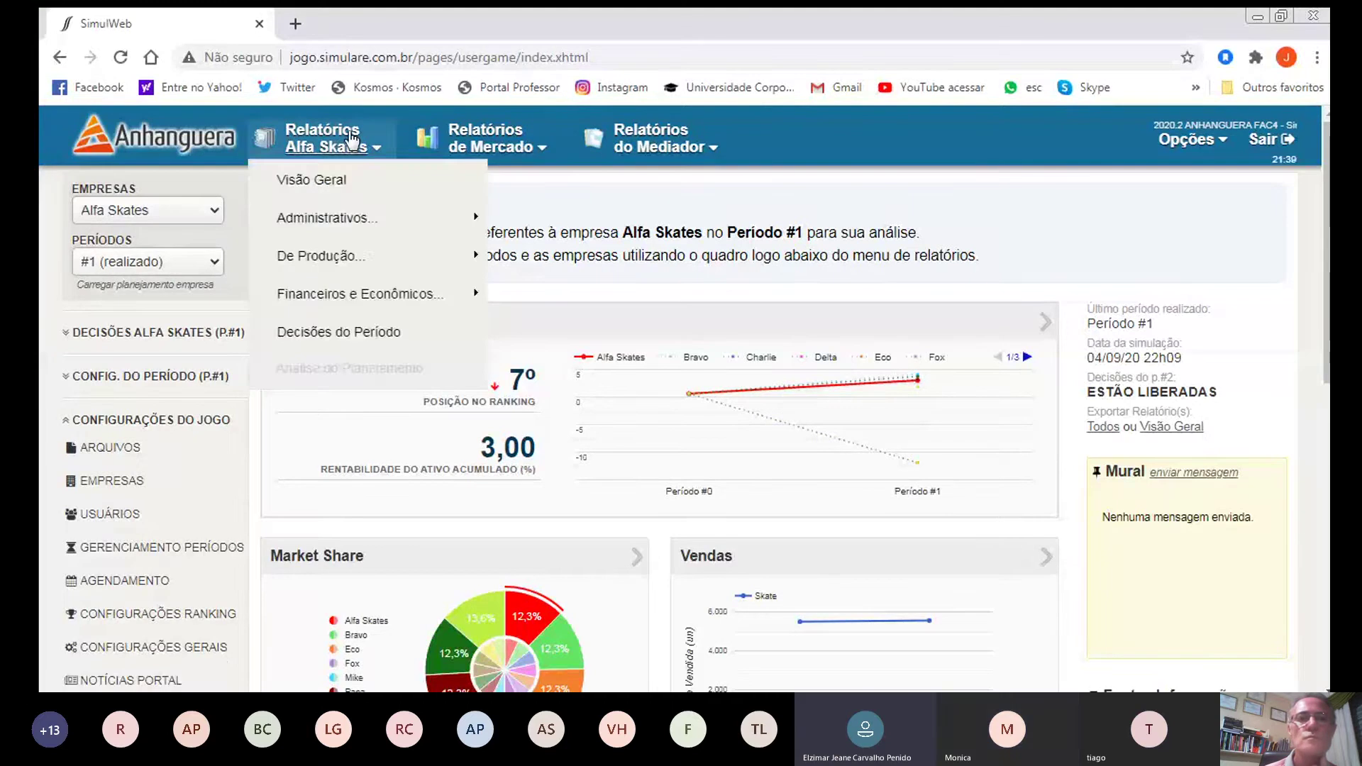
# Step: Unlink the duplicate member registration from company Mike and try to link the unassigned user in its place, applying the changes
pyautogui.click(96, 517)
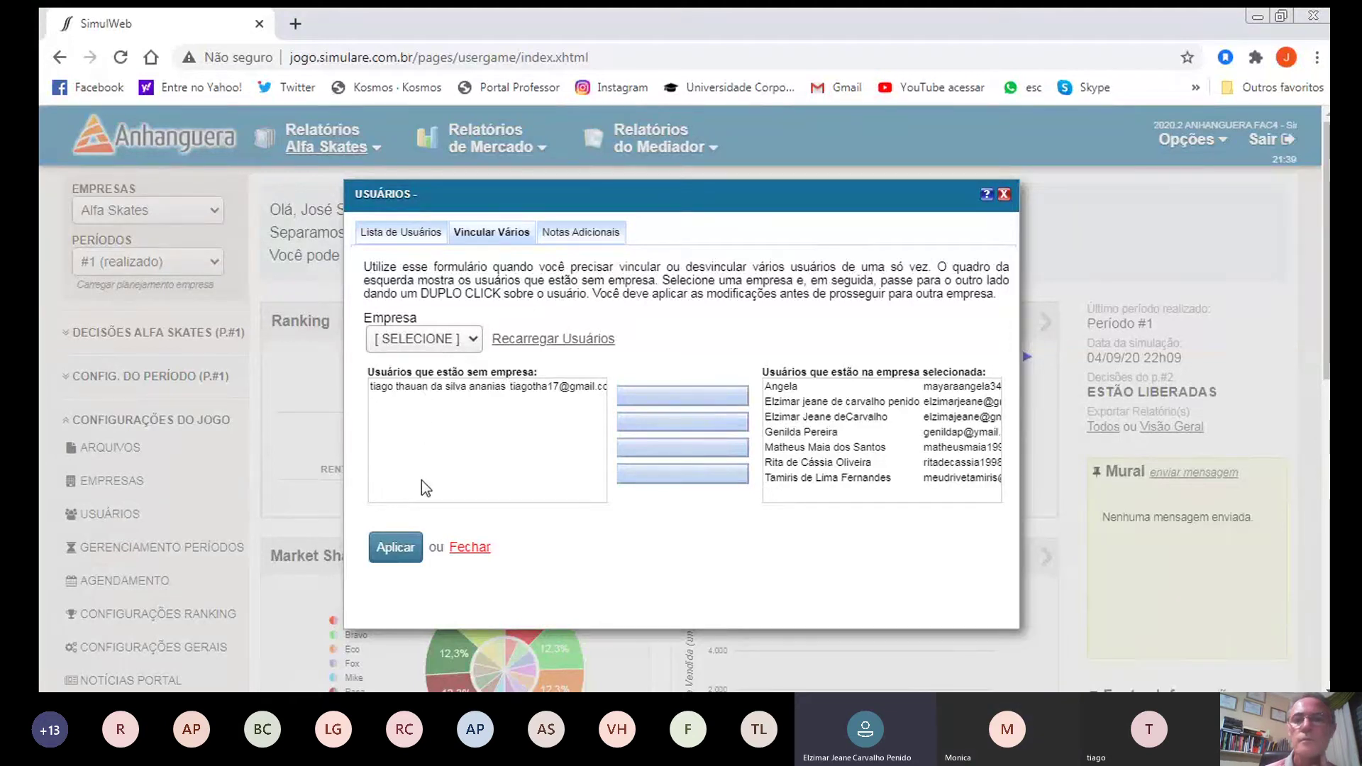
pyautogui.click(825, 416)
pyautogui.click(660, 447)
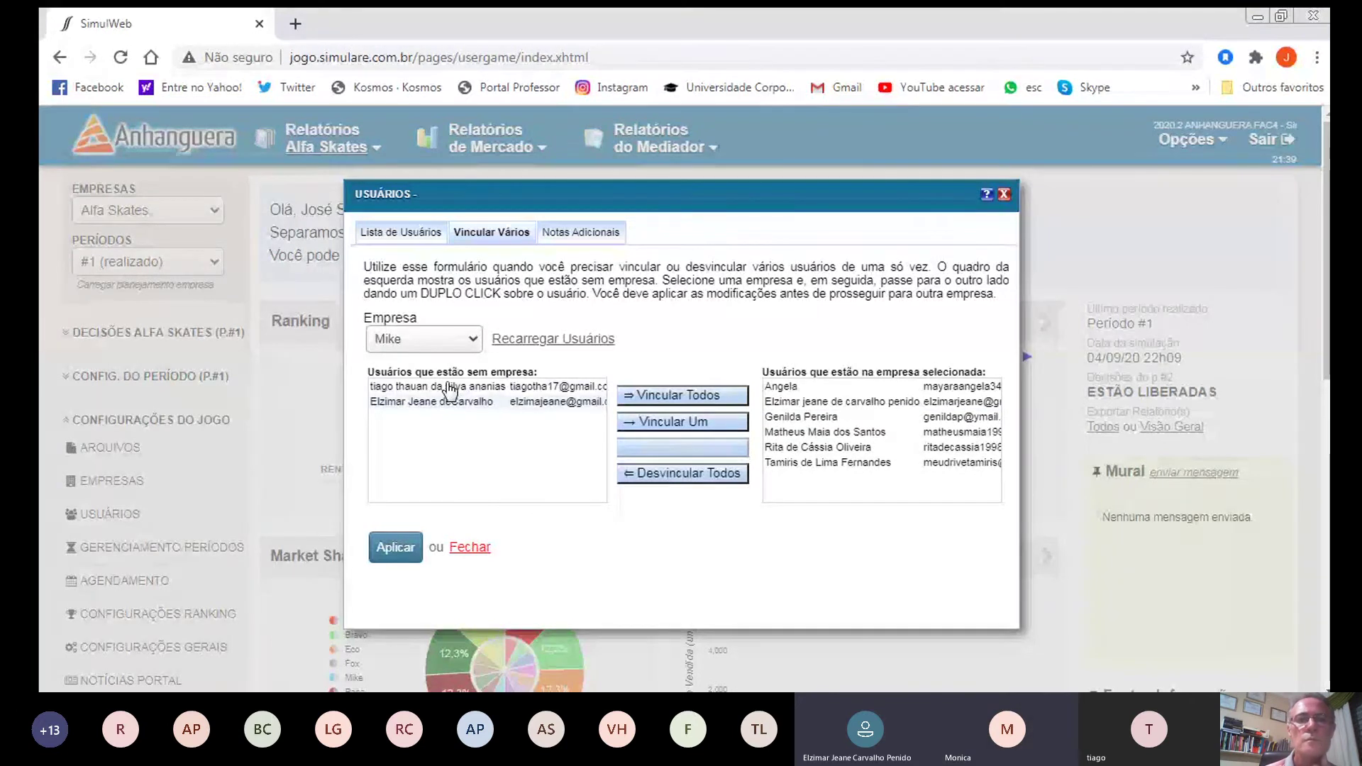
pyautogui.click(672, 422)
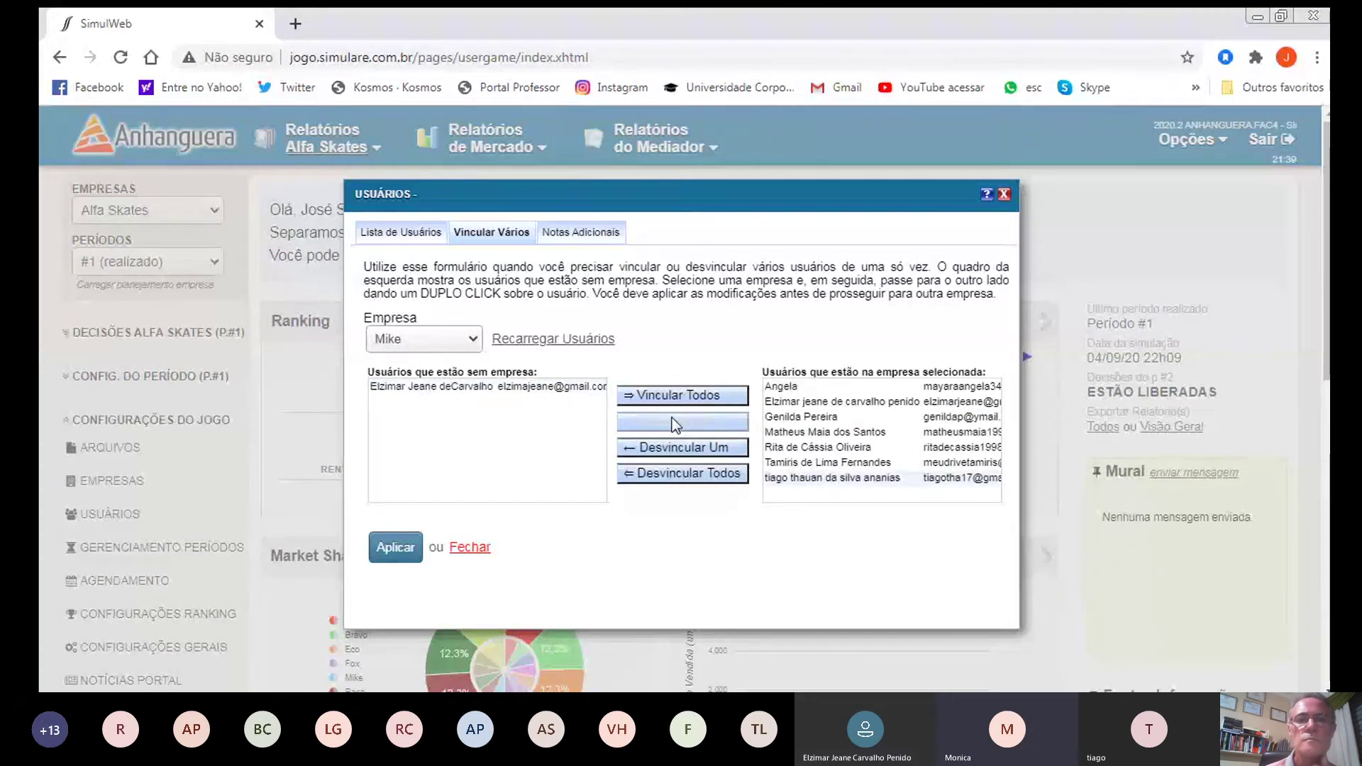
pyautogui.click(402, 545)
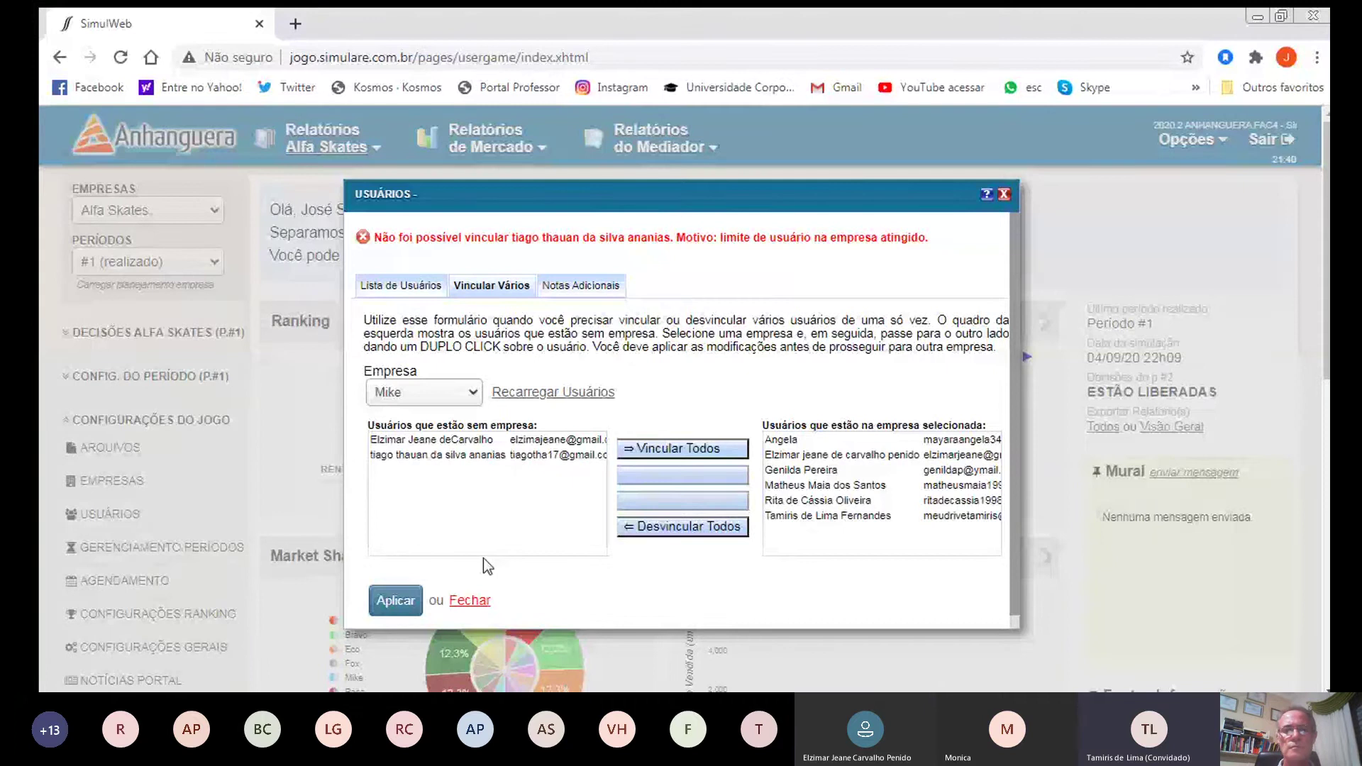
pyautogui.click(392, 598)
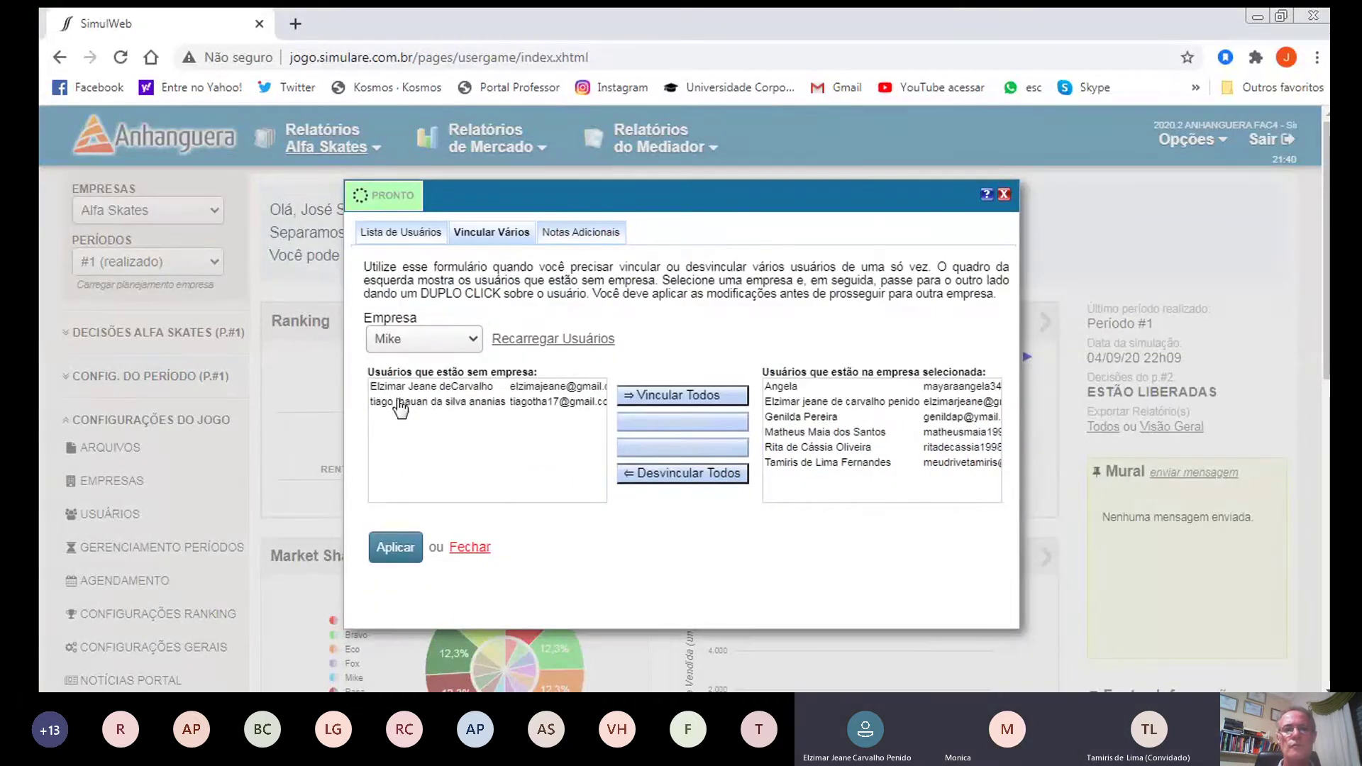
# Step: Link the remaining new user to company Mike, apply the change and close the user settings
pyautogui.click(401, 402)
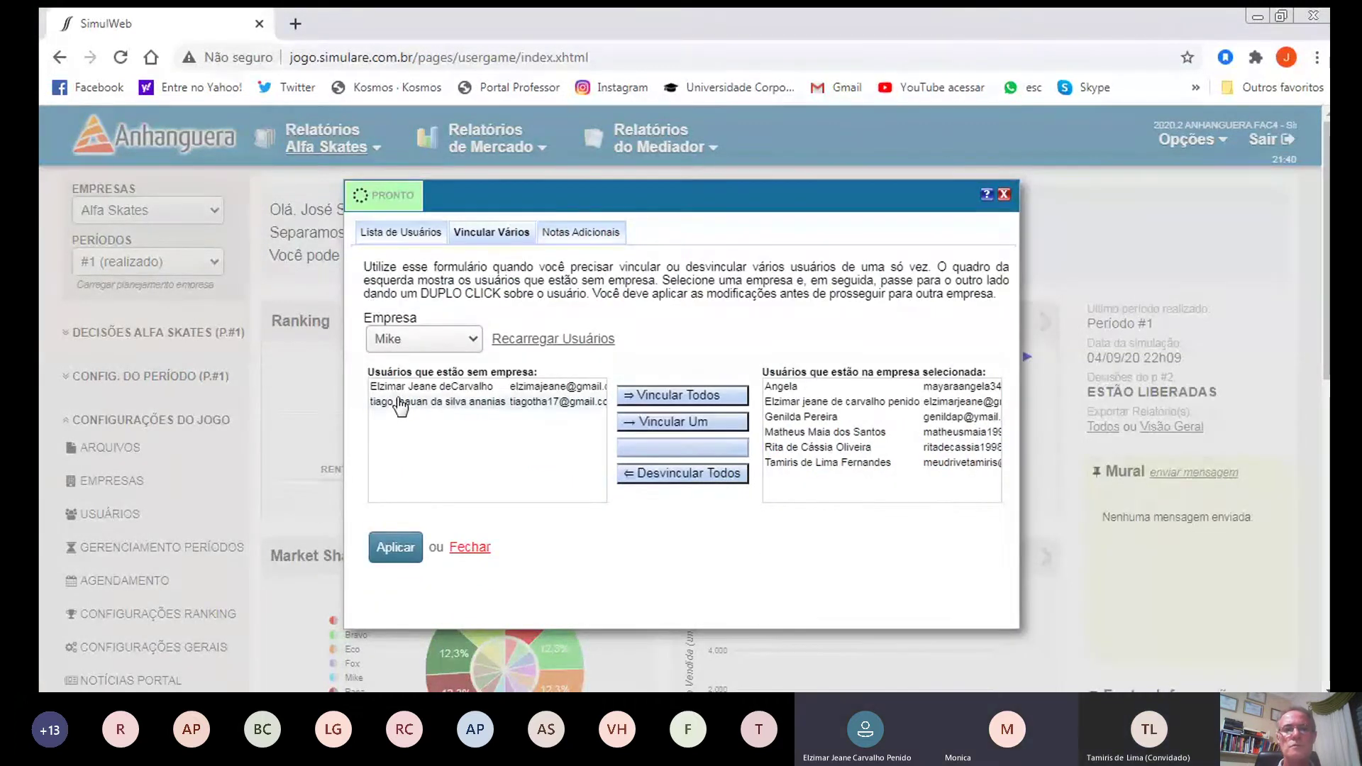
pyautogui.click(674, 422)
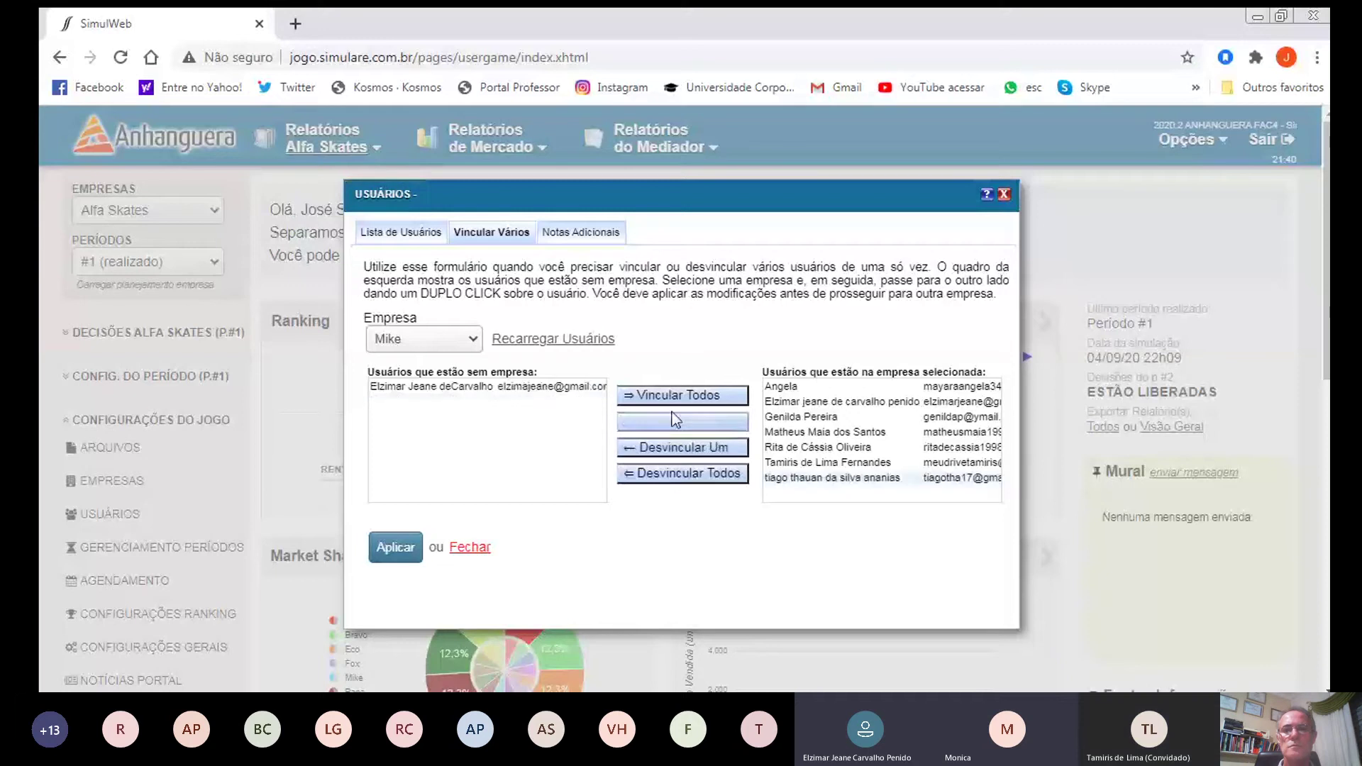
pyautogui.click(393, 547)
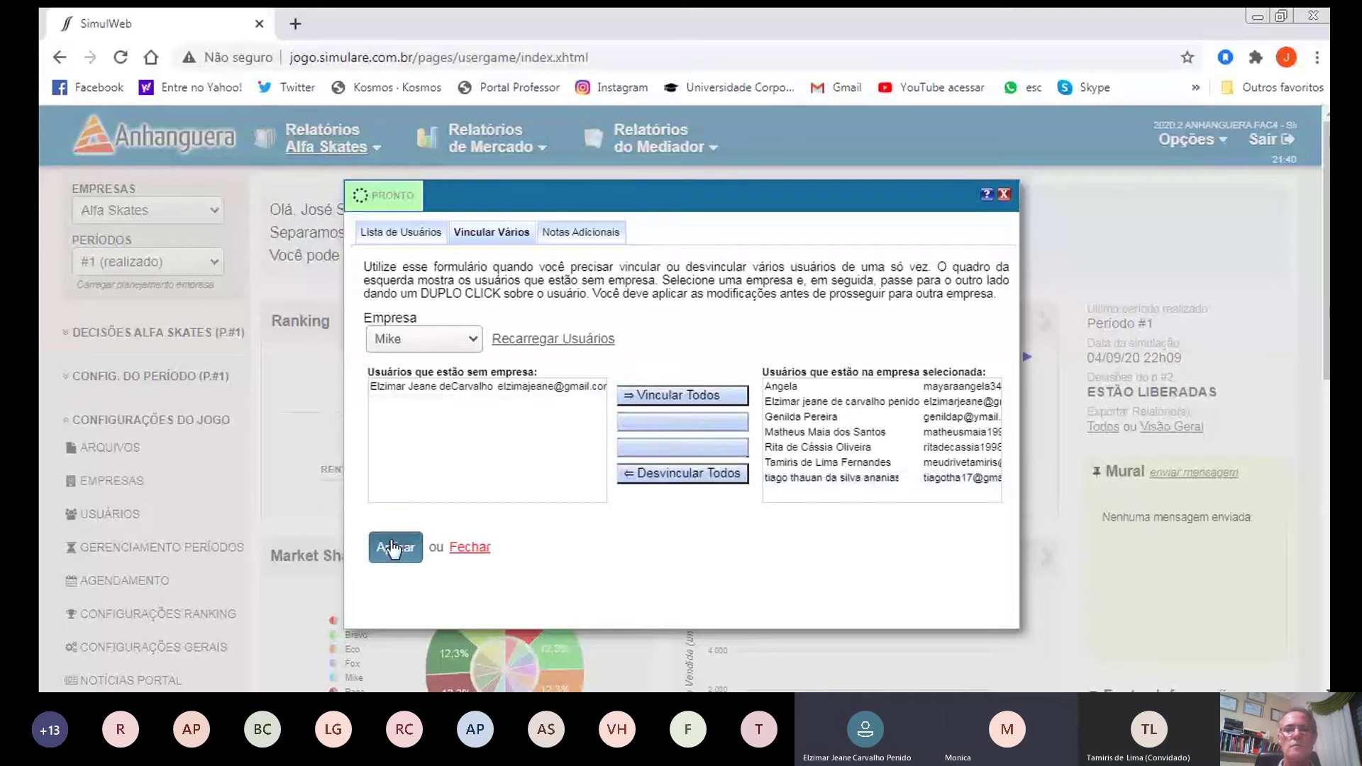
pyautogui.click(473, 546)
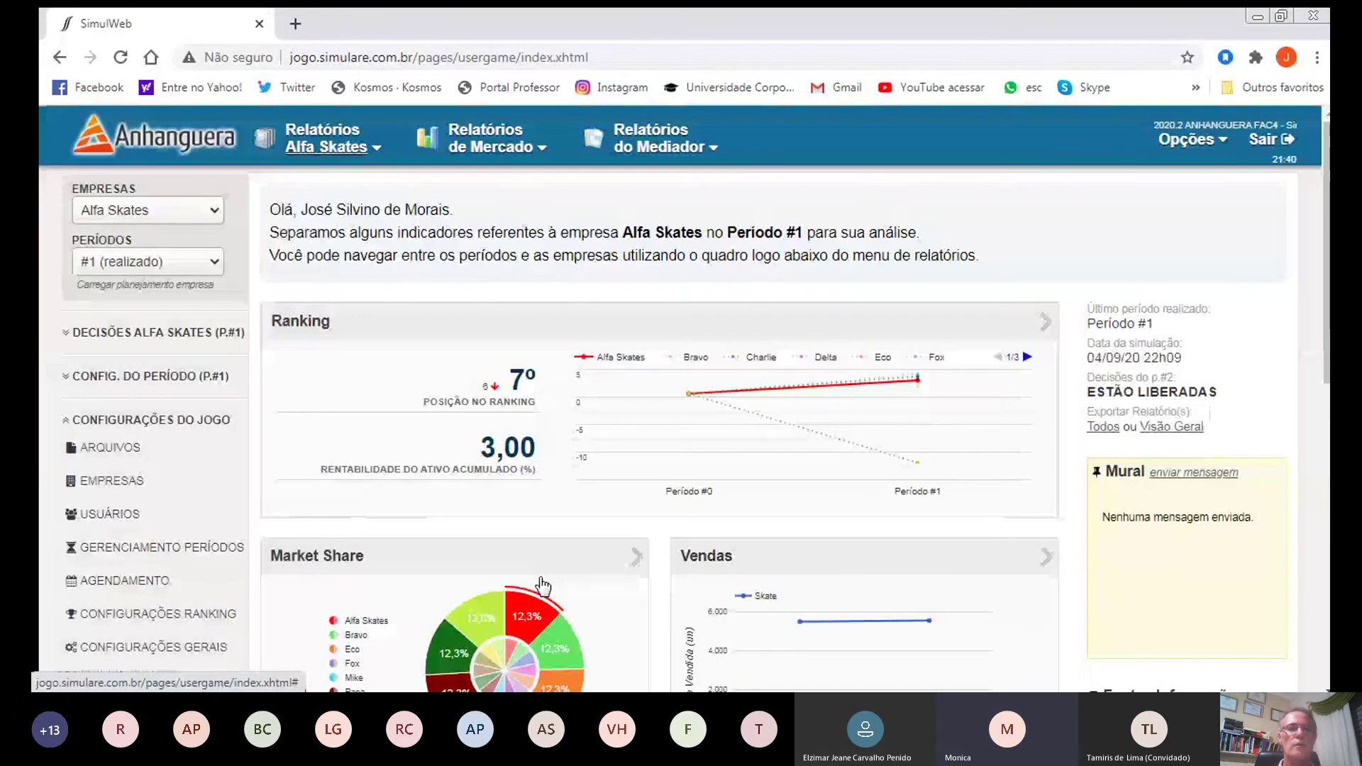
# Step: Leave the current game and open 2018.2 KROTON - Jogo Teste Aluno #48 from the game list
pyautogui.click(1201, 151)
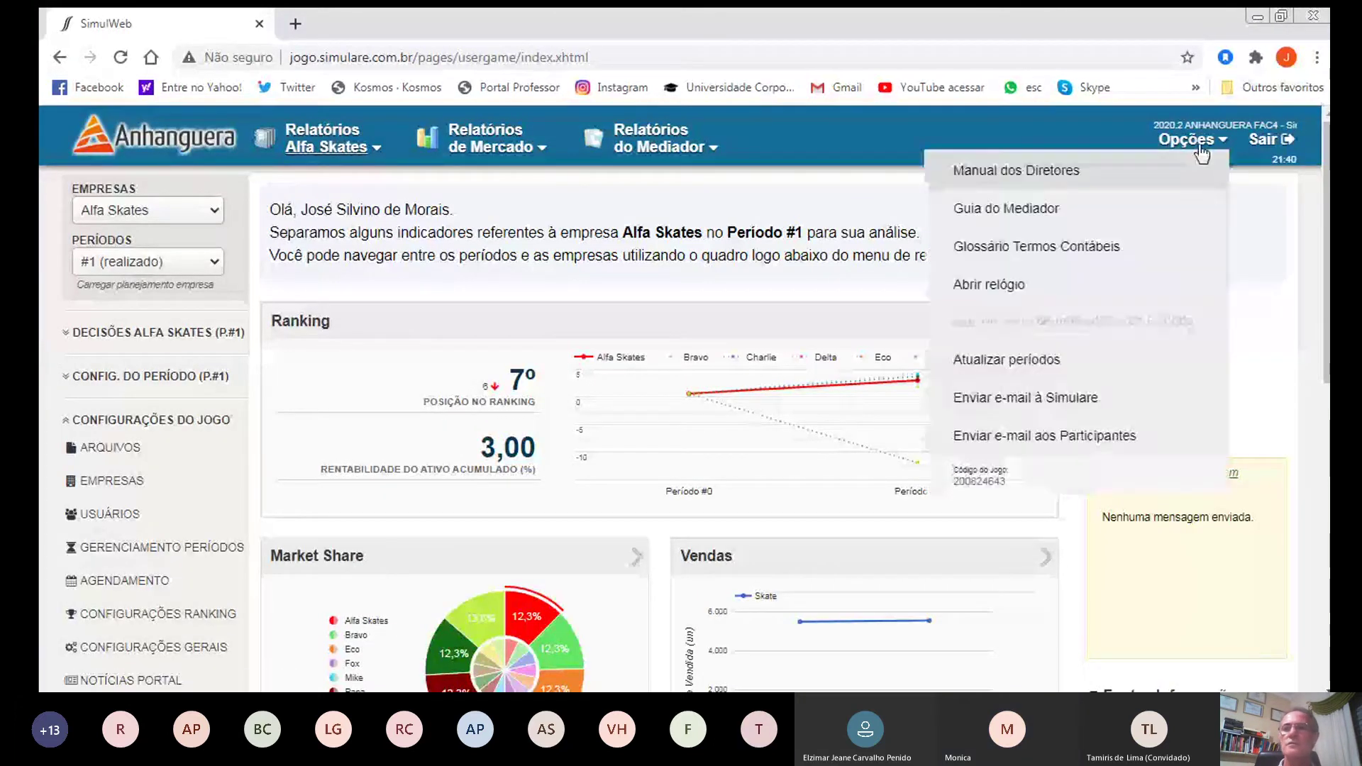
pyautogui.click(1258, 140)
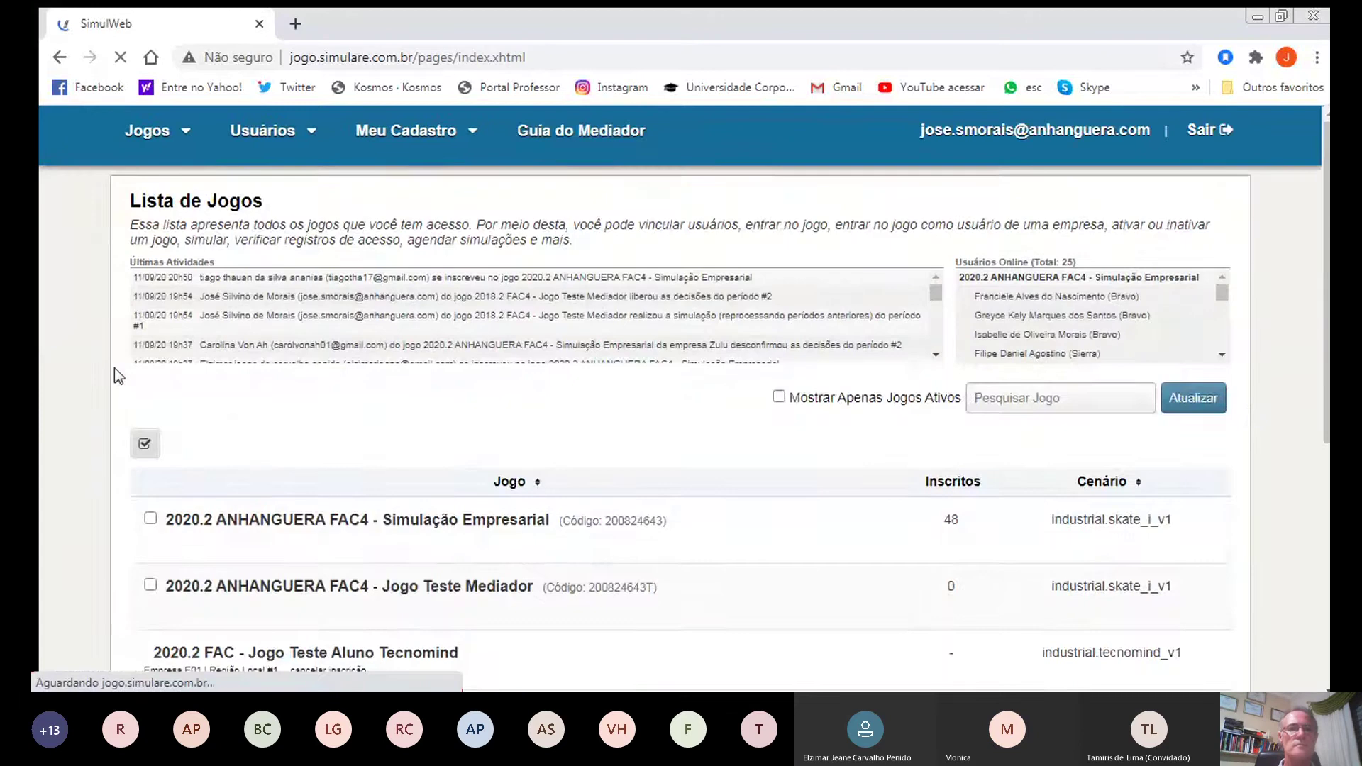
pyautogui.scroll(-4, 261, 498)
pyautogui.scroll(-3, 261, 499)
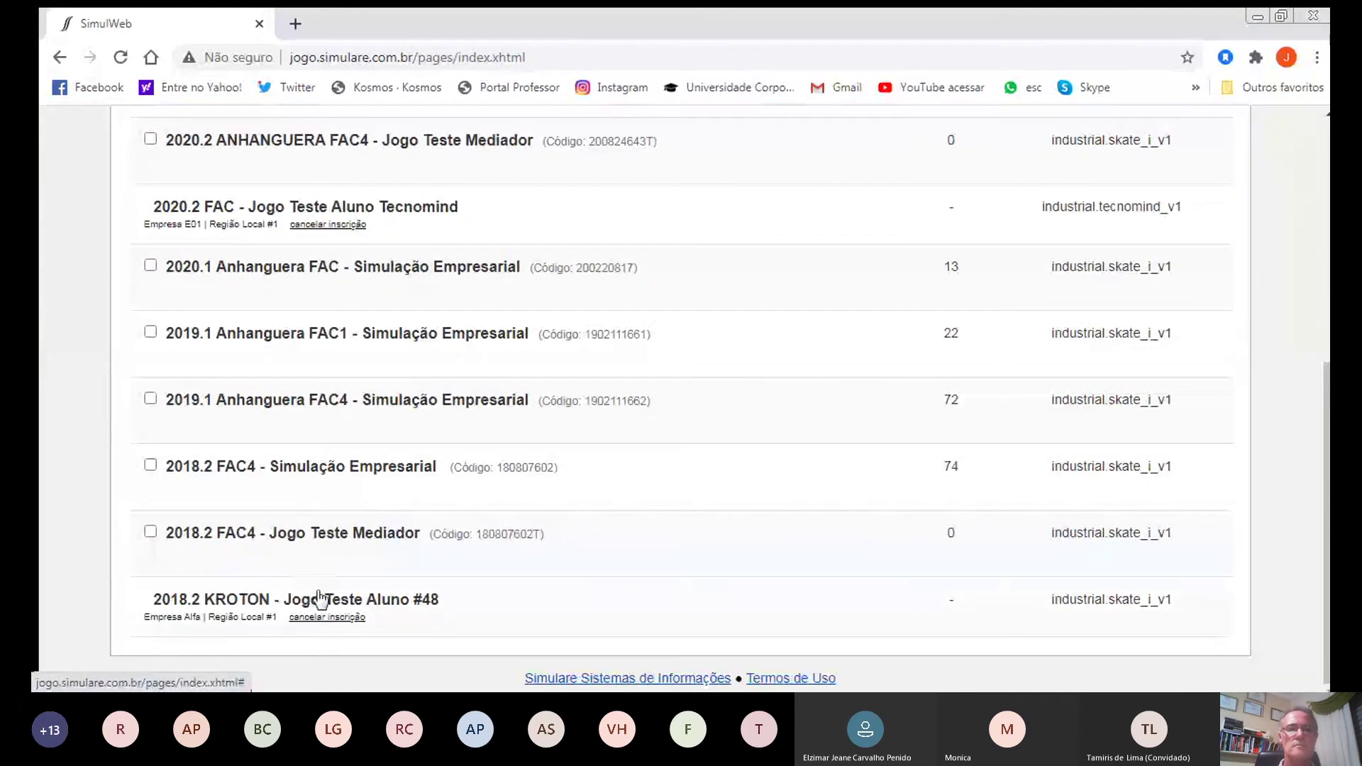
pyautogui.click(319, 599)
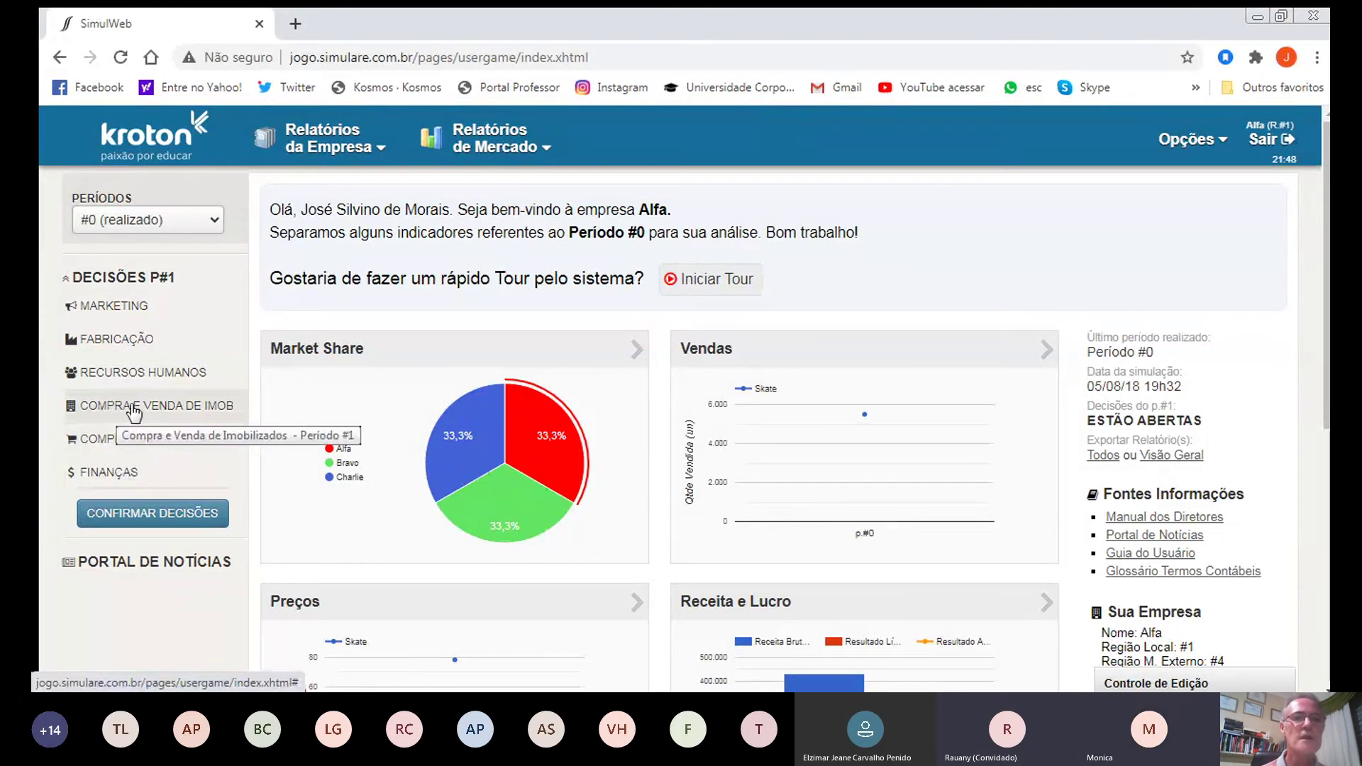
# Step: Plan the purchase of 1 Bancada Standard in the period #1 fixed asset decisions, apply it and close the dialog
pyautogui.click(184, 407)
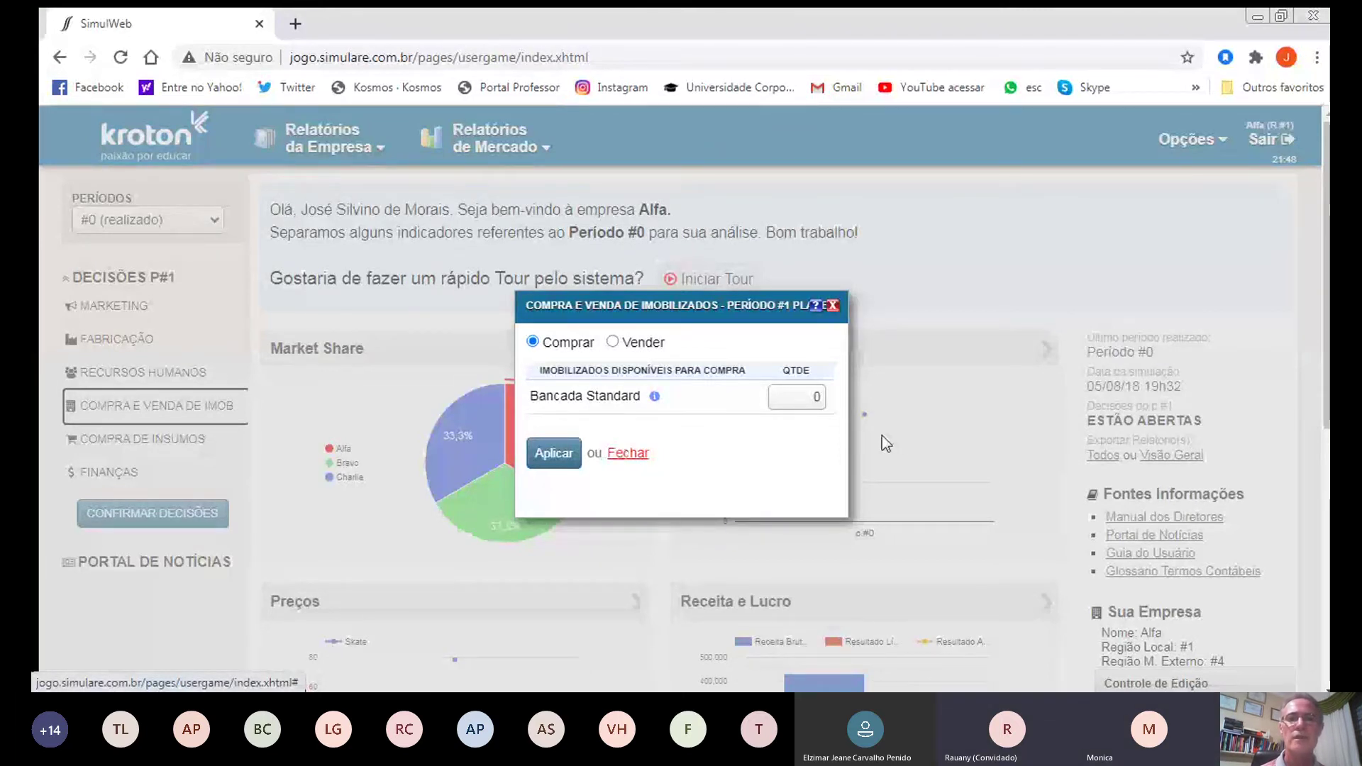
pyautogui.click(627, 454)
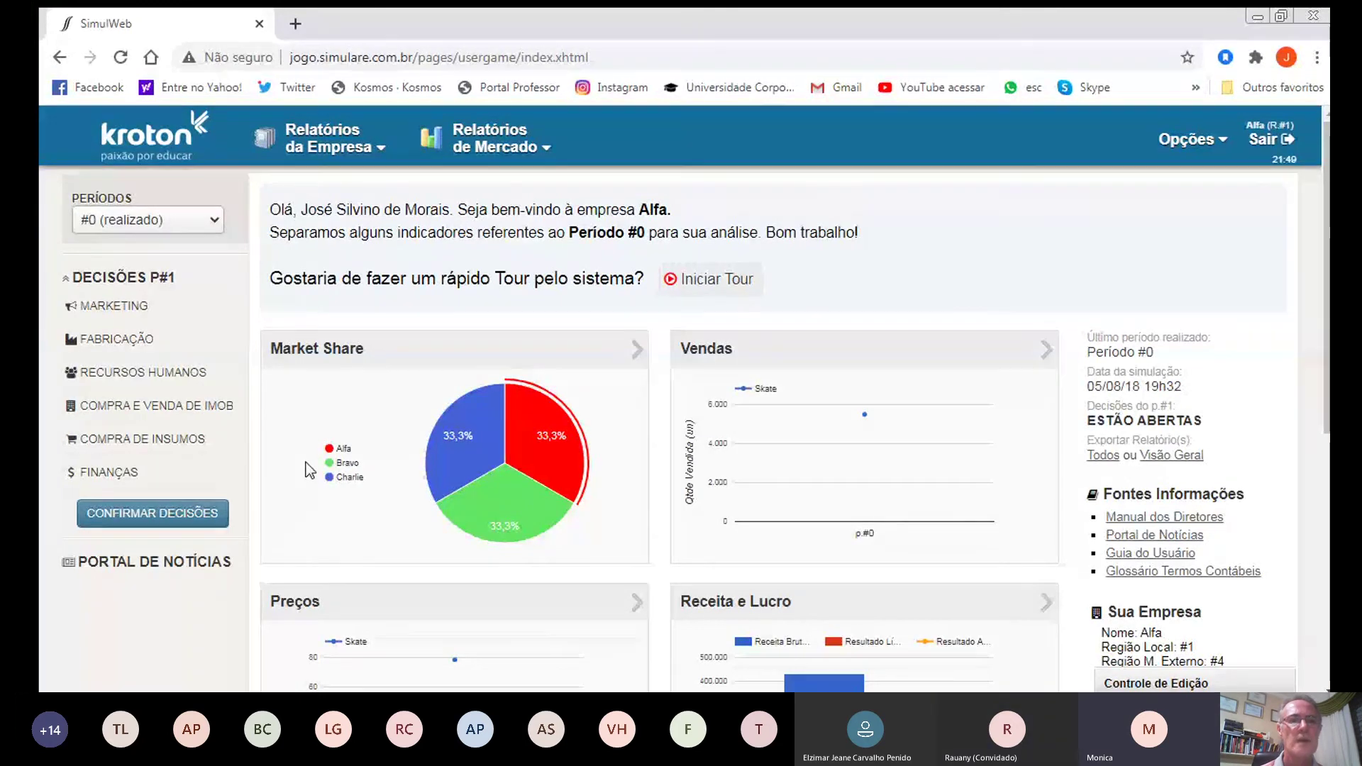
pyautogui.click(177, 405)
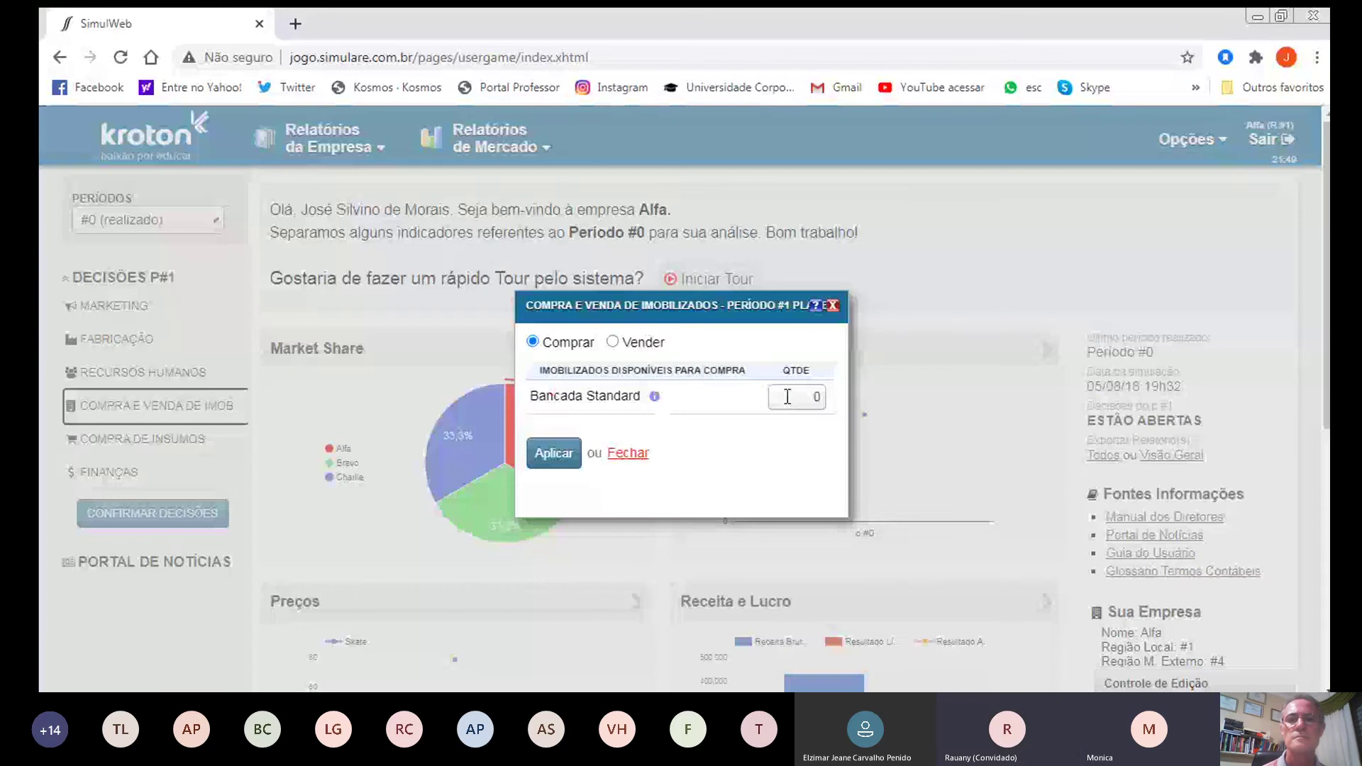
pyautogui.click(816, 396)
pyautogui.write('1')
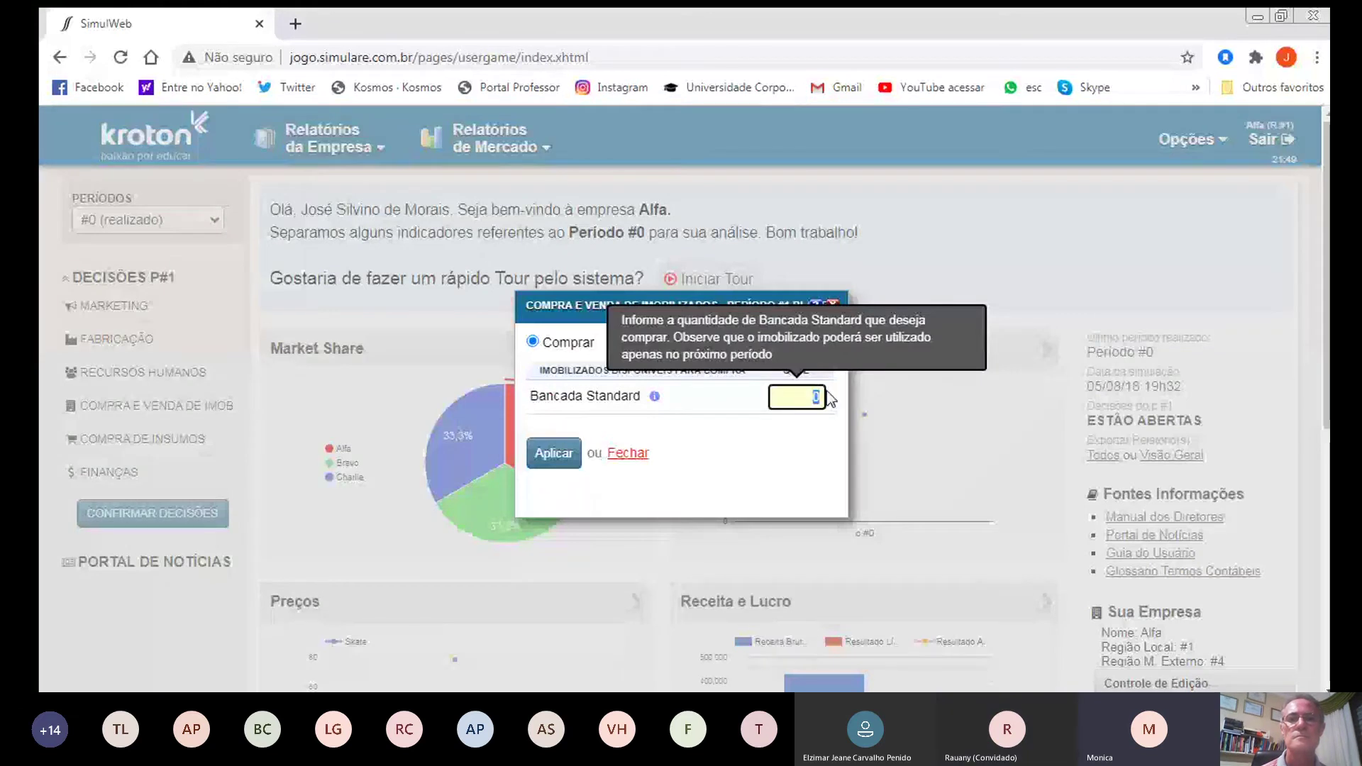
pyautogui.click(573, 456)
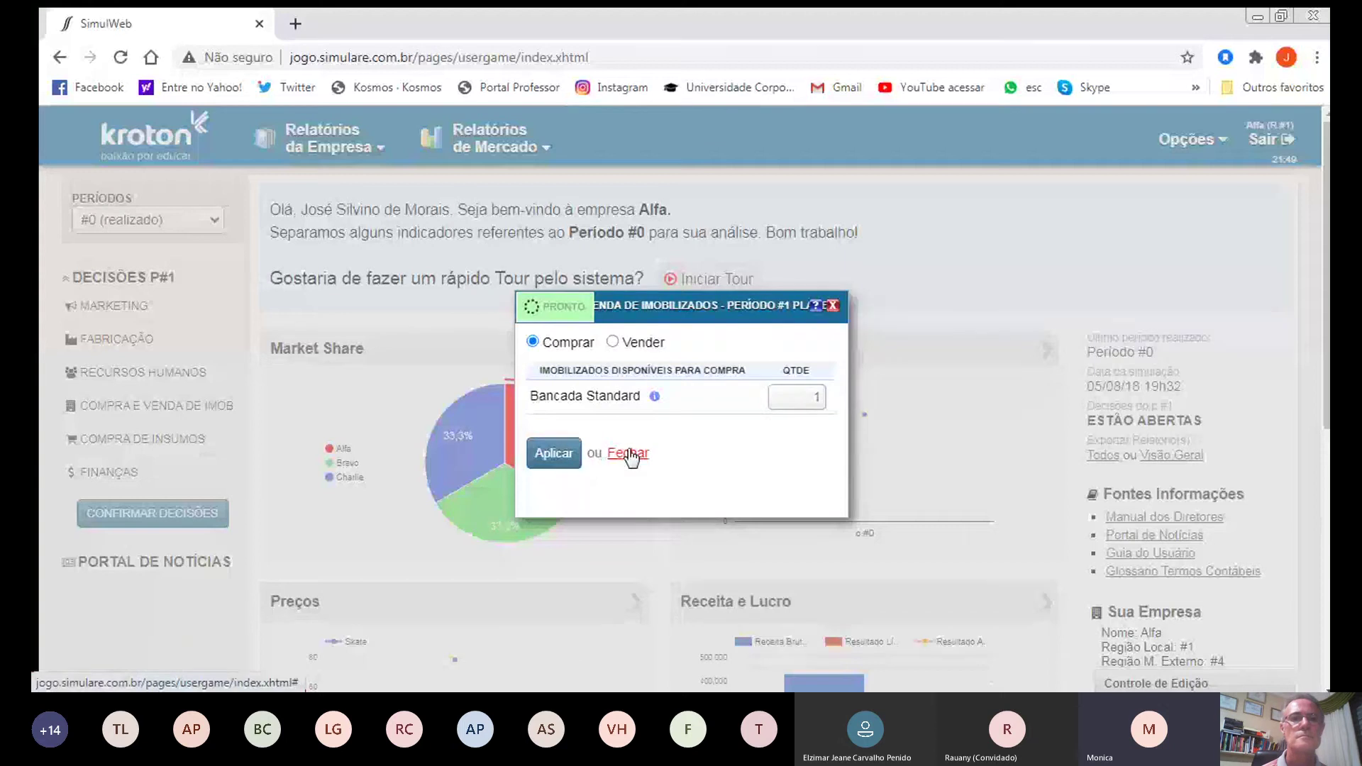
pyautogui.click(628, 454)
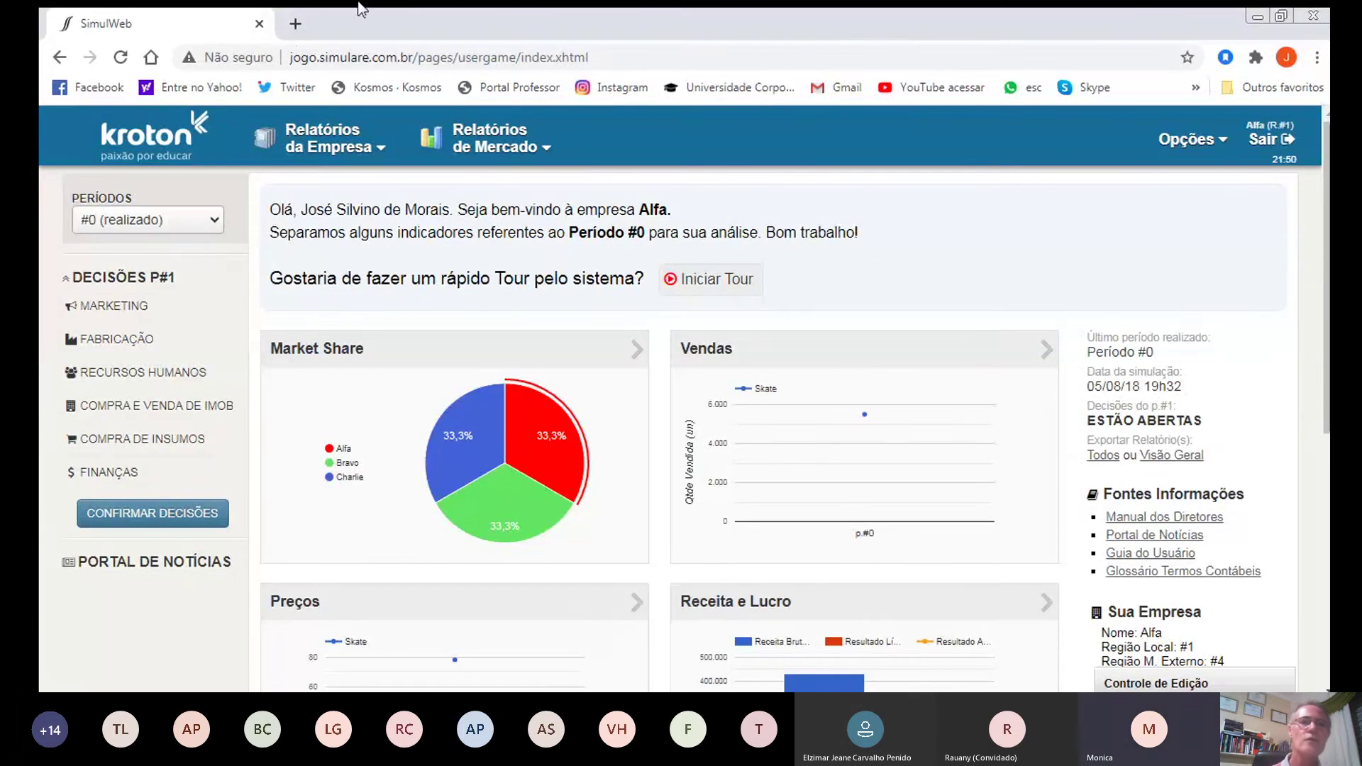
# Step: Open company Alfa's Recursos da Produção report for period #0 and review the direct labour and machine sections
pyautogui.click(315, 135)
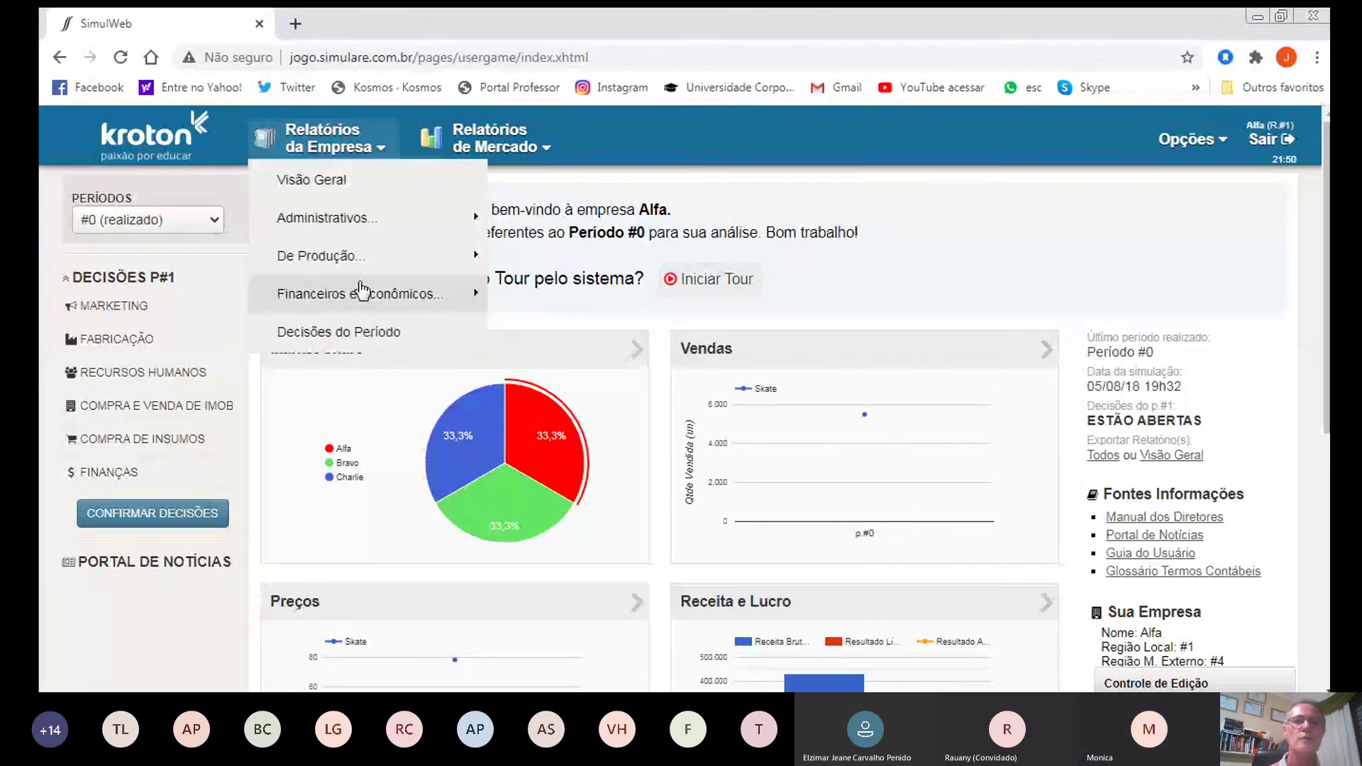
pyautogui.moveTo(344, 256)
pyautogui.click(603, 258)
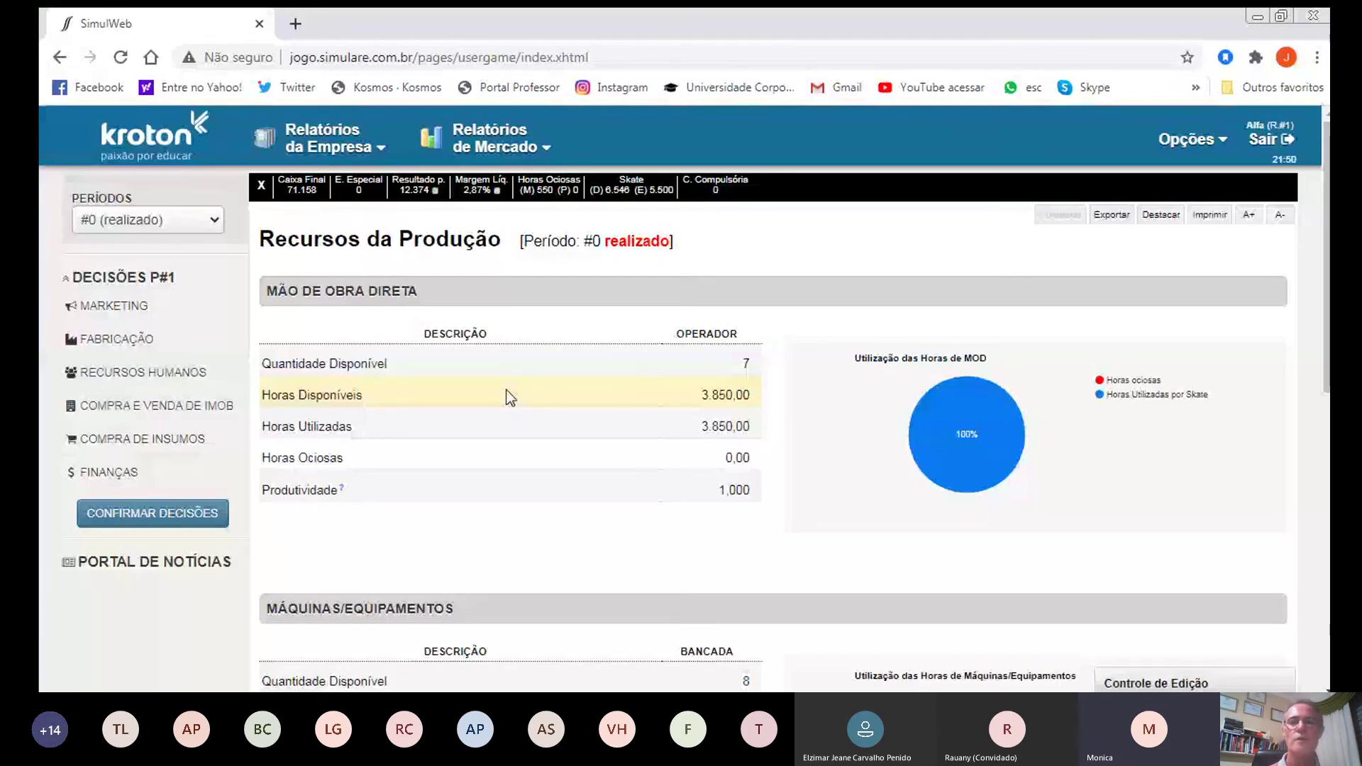
pyautogui.scroll(-3, 866, 329)
pyautogui.scroll(3, 845, 325)
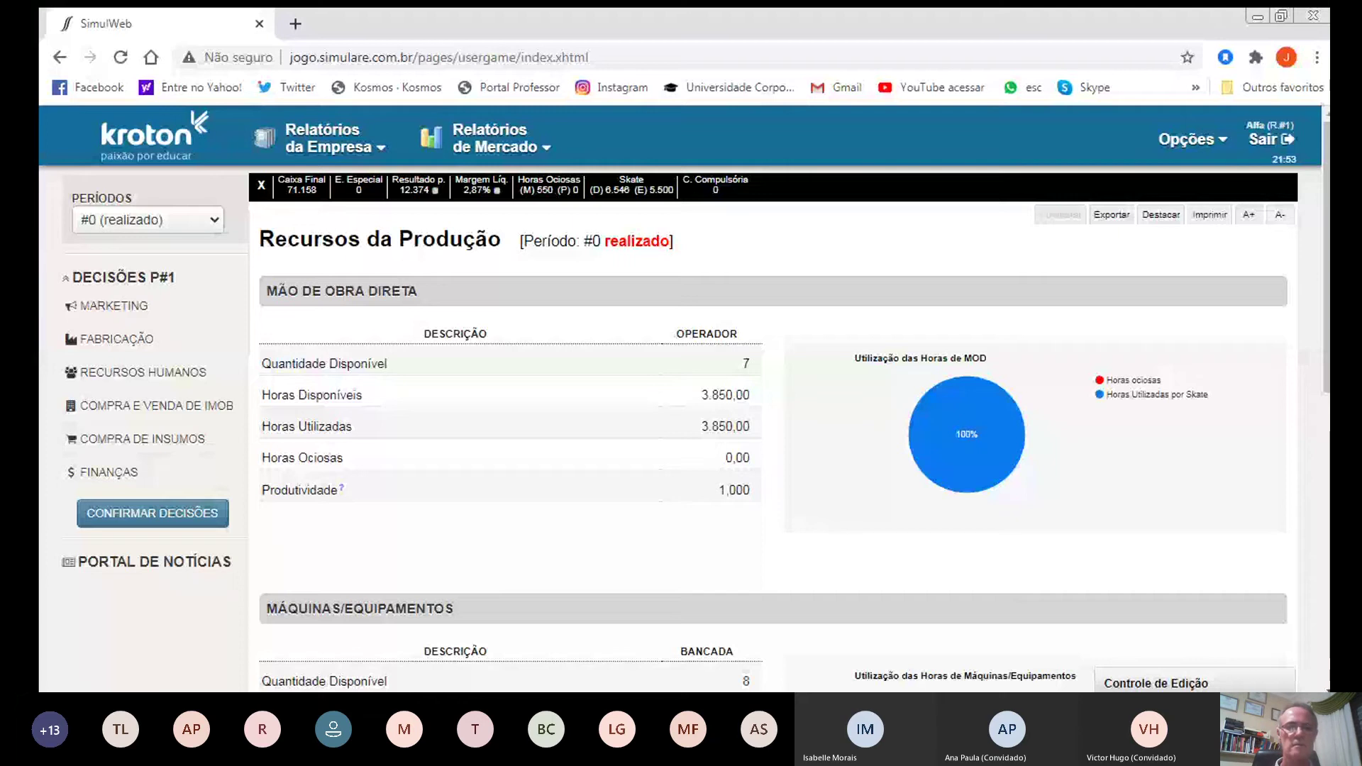
# Step: Leave the test game and open 2020.2 ANHANGUERA FAC4 - Simulação Empresarial from the game list
pyautogui.click(1254, 137)
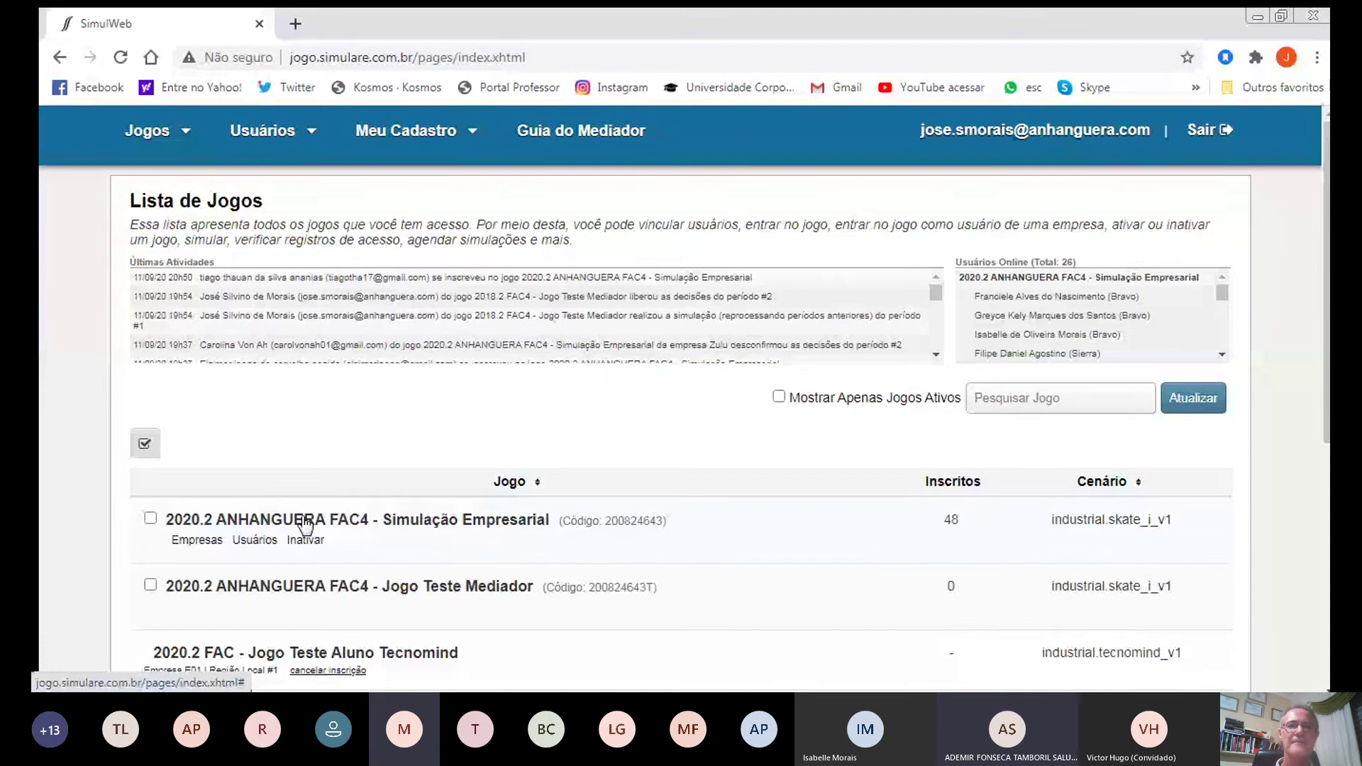
pyautogui.click(305, 525)
pyautogui.scroll(-3, 239, 475)
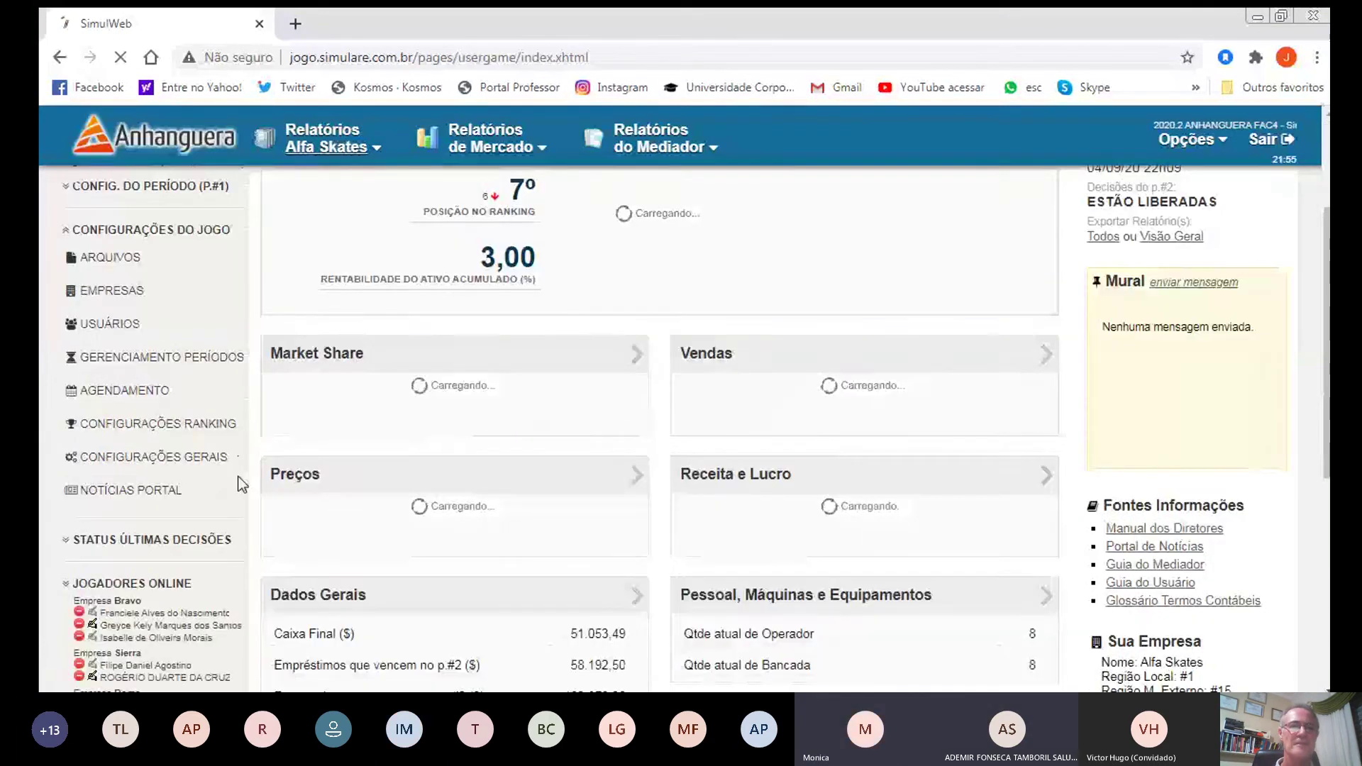
pyautogui.scroll(2, 241, 484)
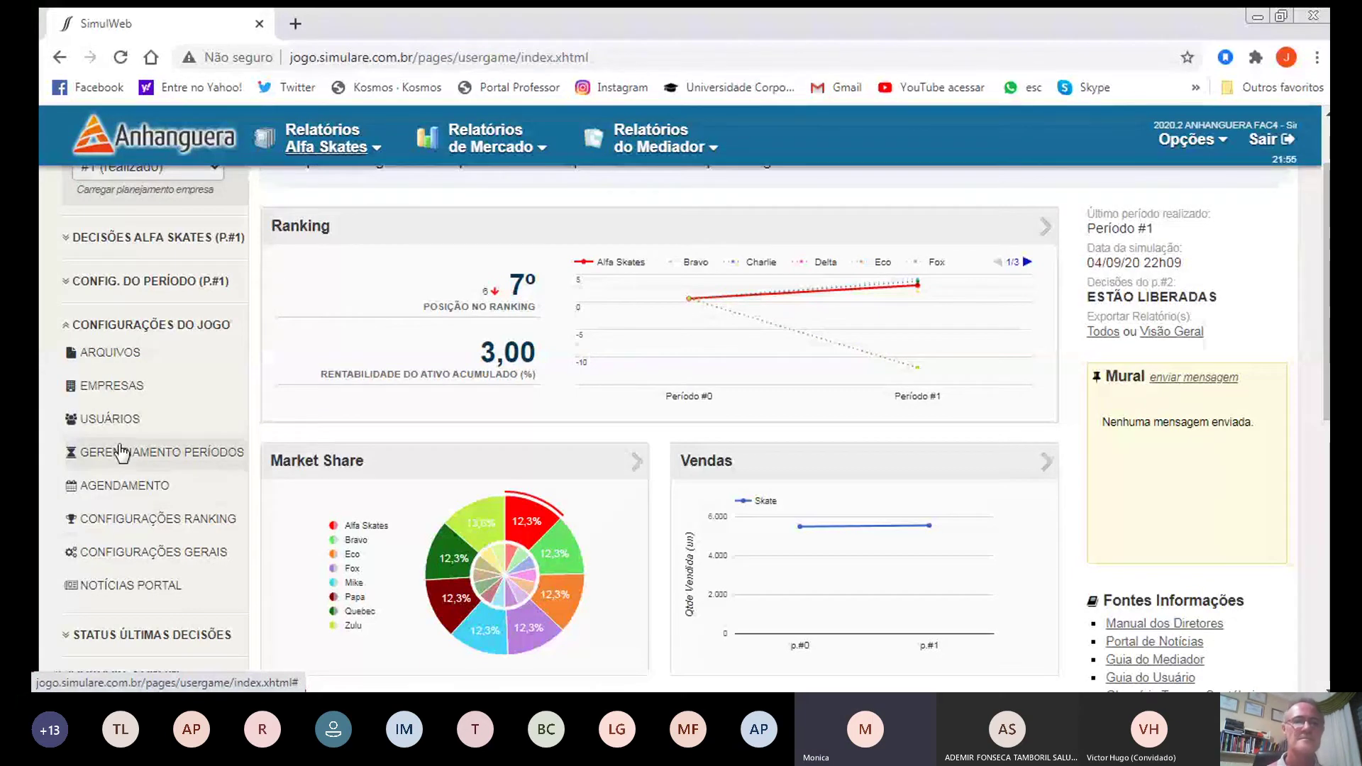
# Step: Check the period management repeatedly for which companies have not yet confirmed their period #2 decisions, closing it after each check
pyautogui.click(122, 452)
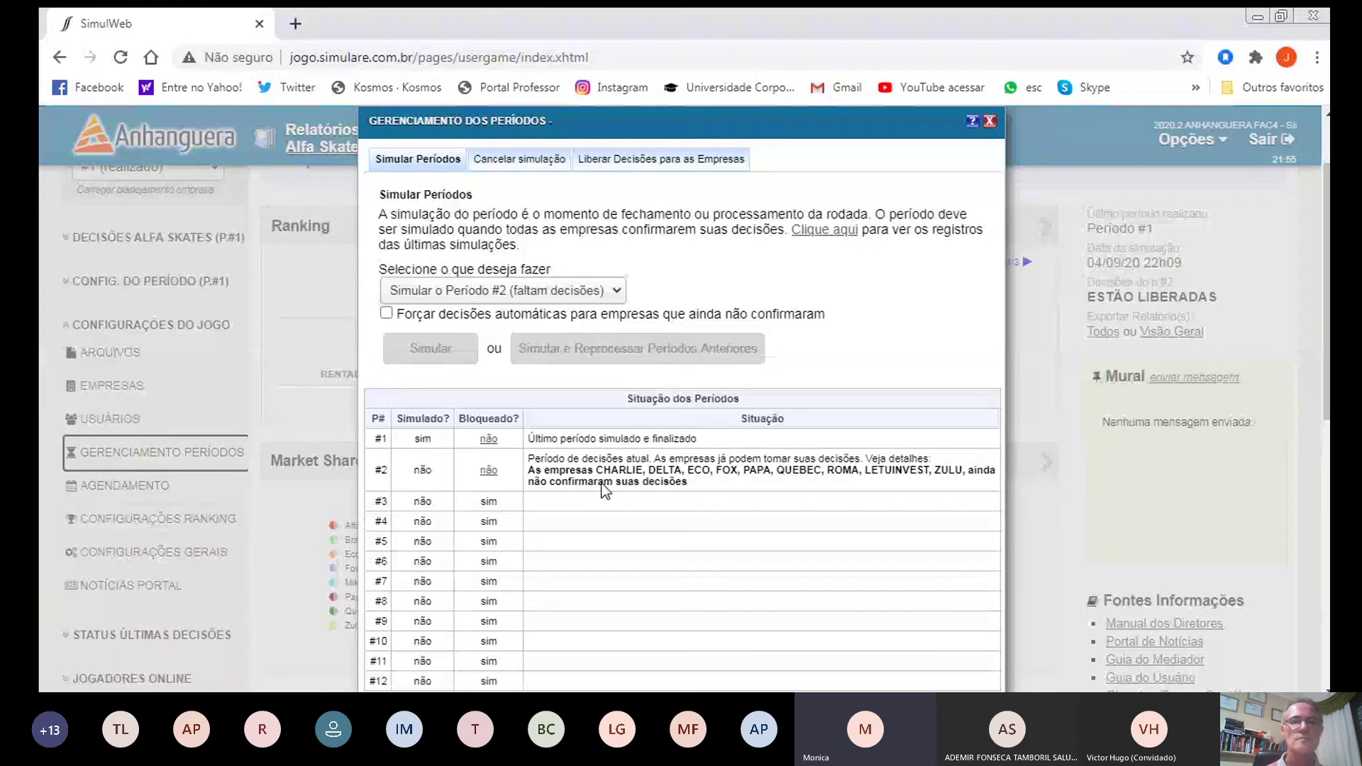
pyautogui.click(990, 125)
pyautogui.click(125, 454)
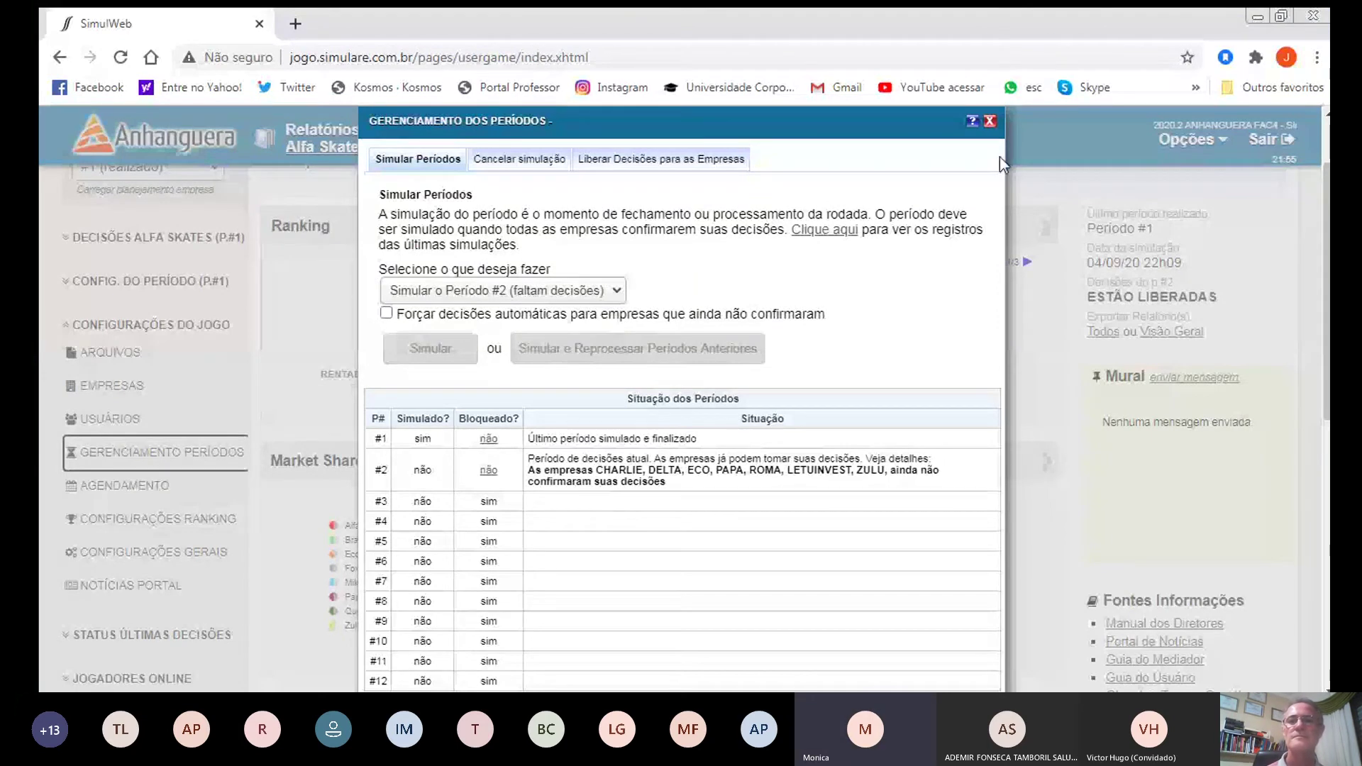
pyautogui.click(982, 124)
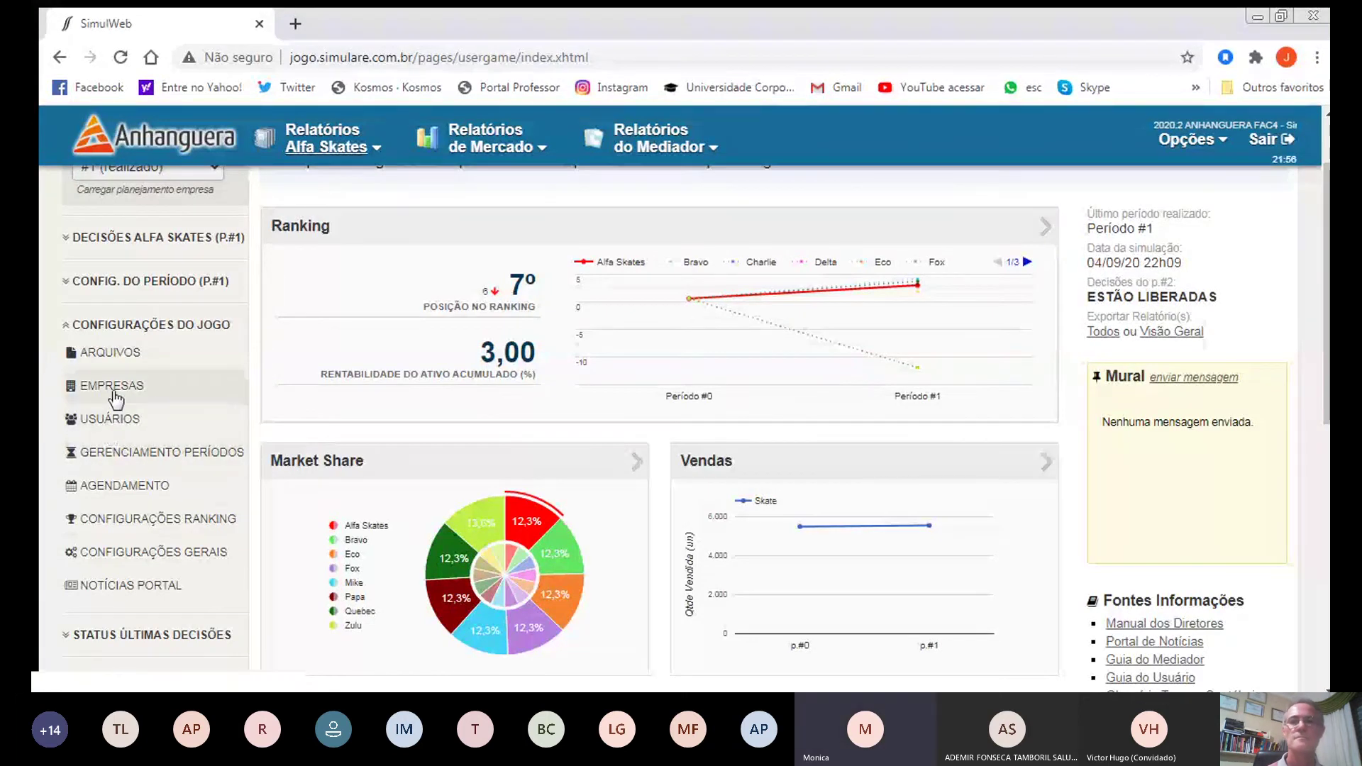
pyautogui.click(142, 452)
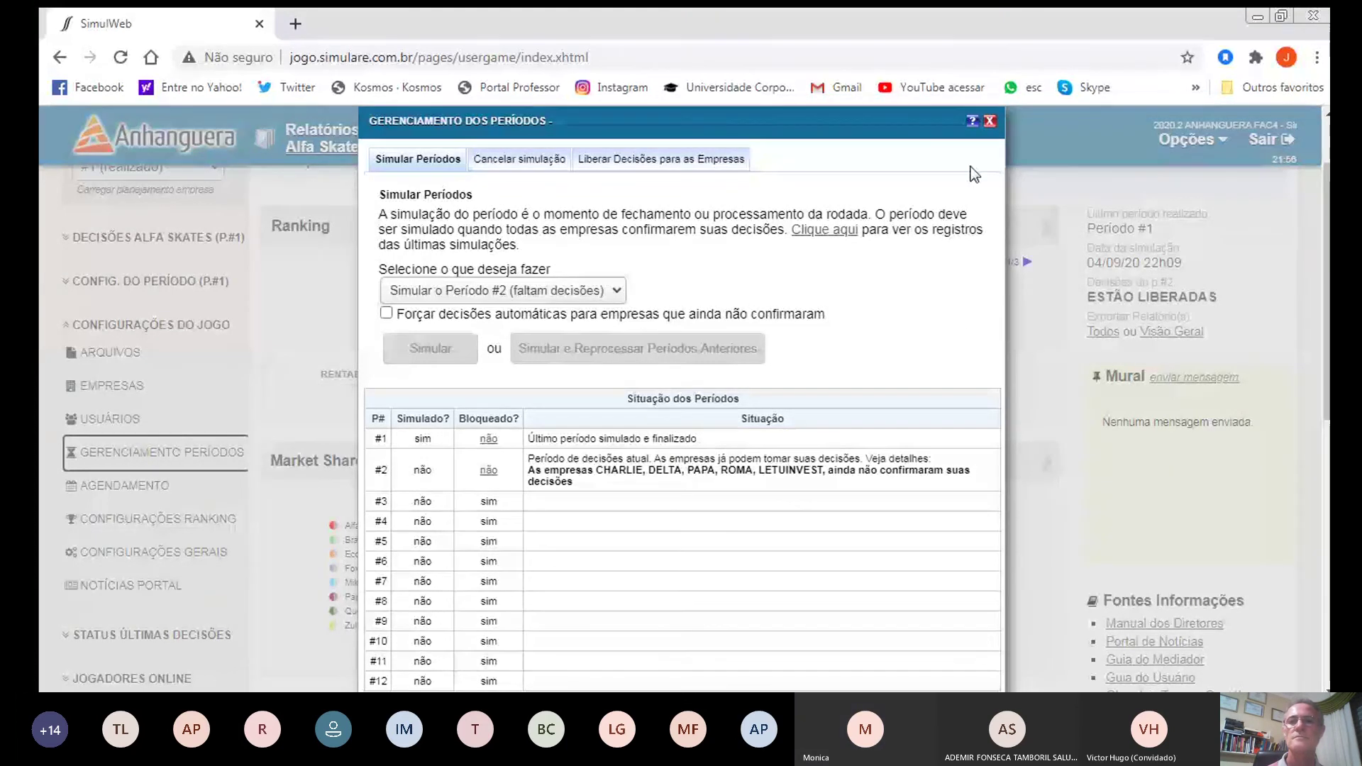
pyautogui.click(988, 121)
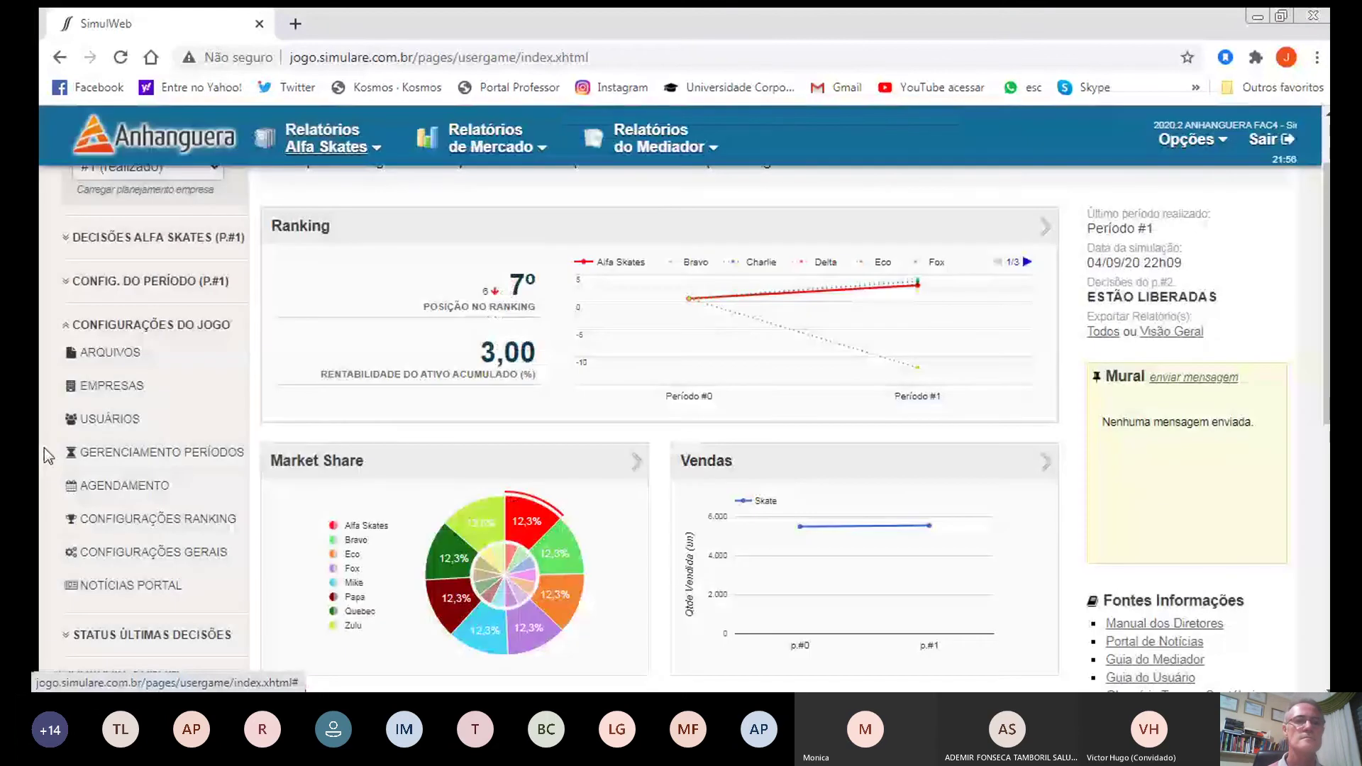
# Step: Examine the game's full user list for each student's company assignment, then close the user settings
pyautogui.click(120, 418)
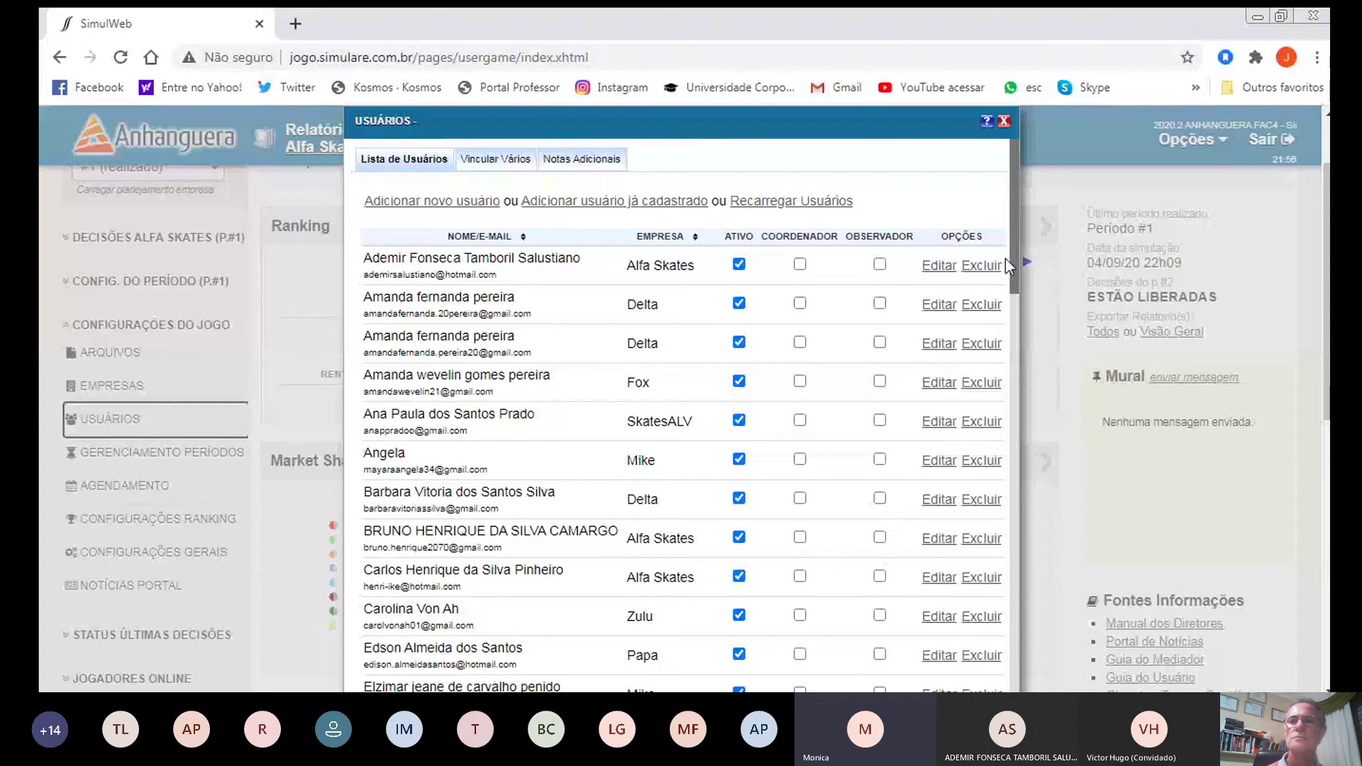
pyautogui.moveTo(1006, 258); pyautogui.dragTo(1032, 669)
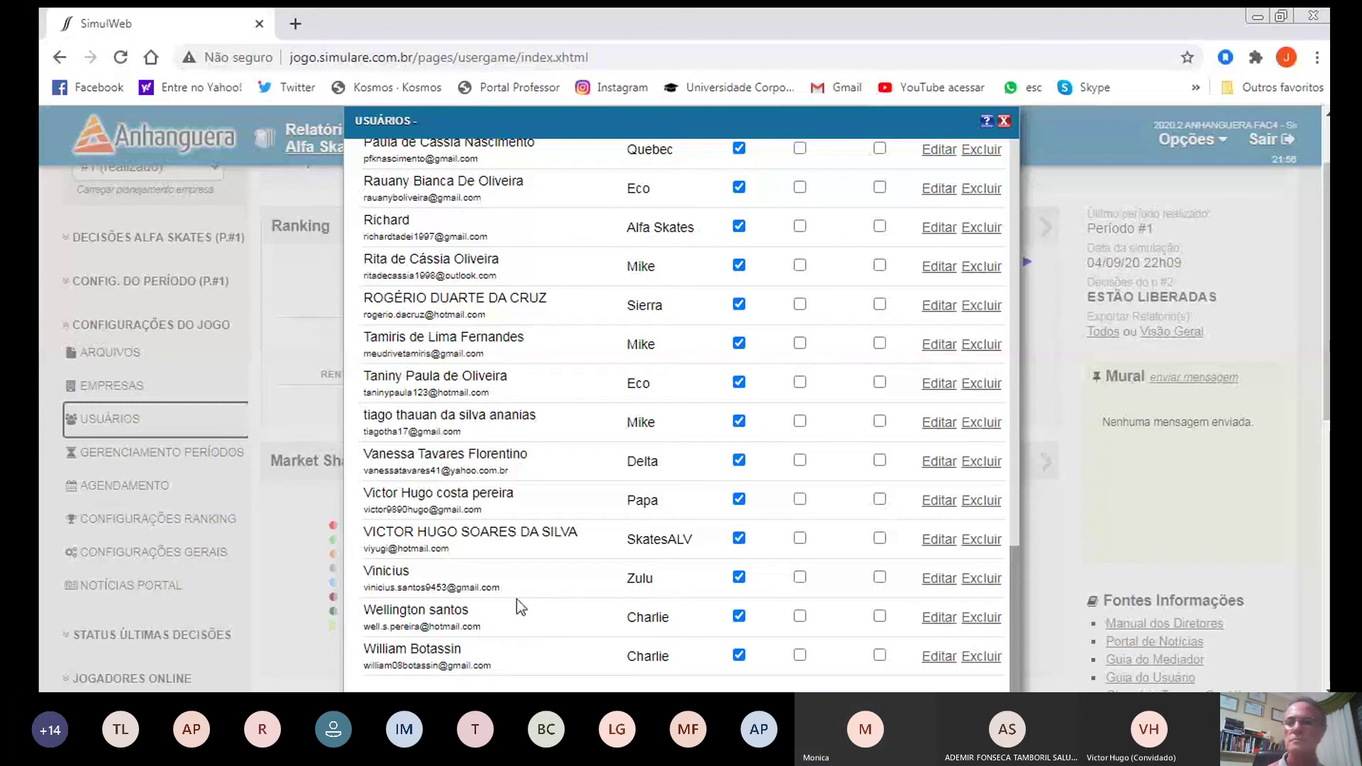
pyautogui.click(1312, 548)
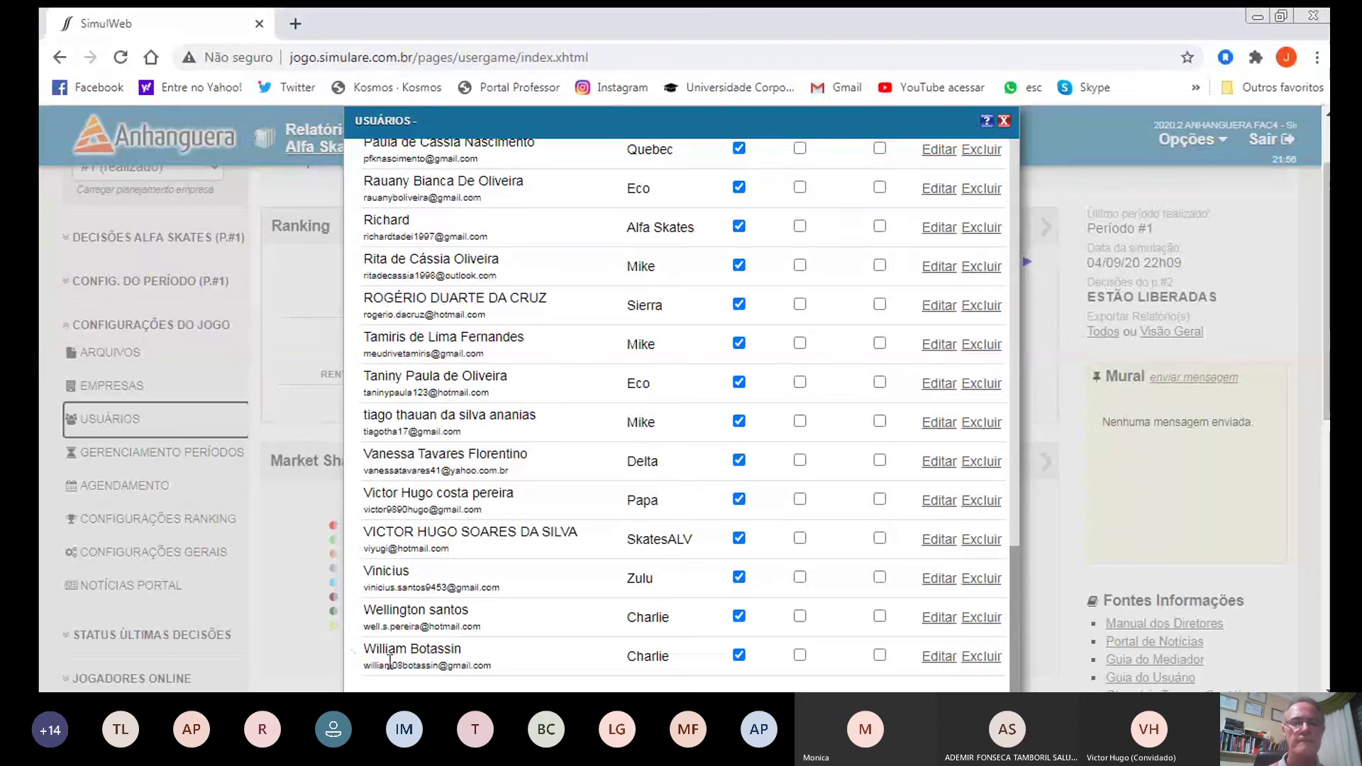
pyautogui.scroll(-2, 908, 589)
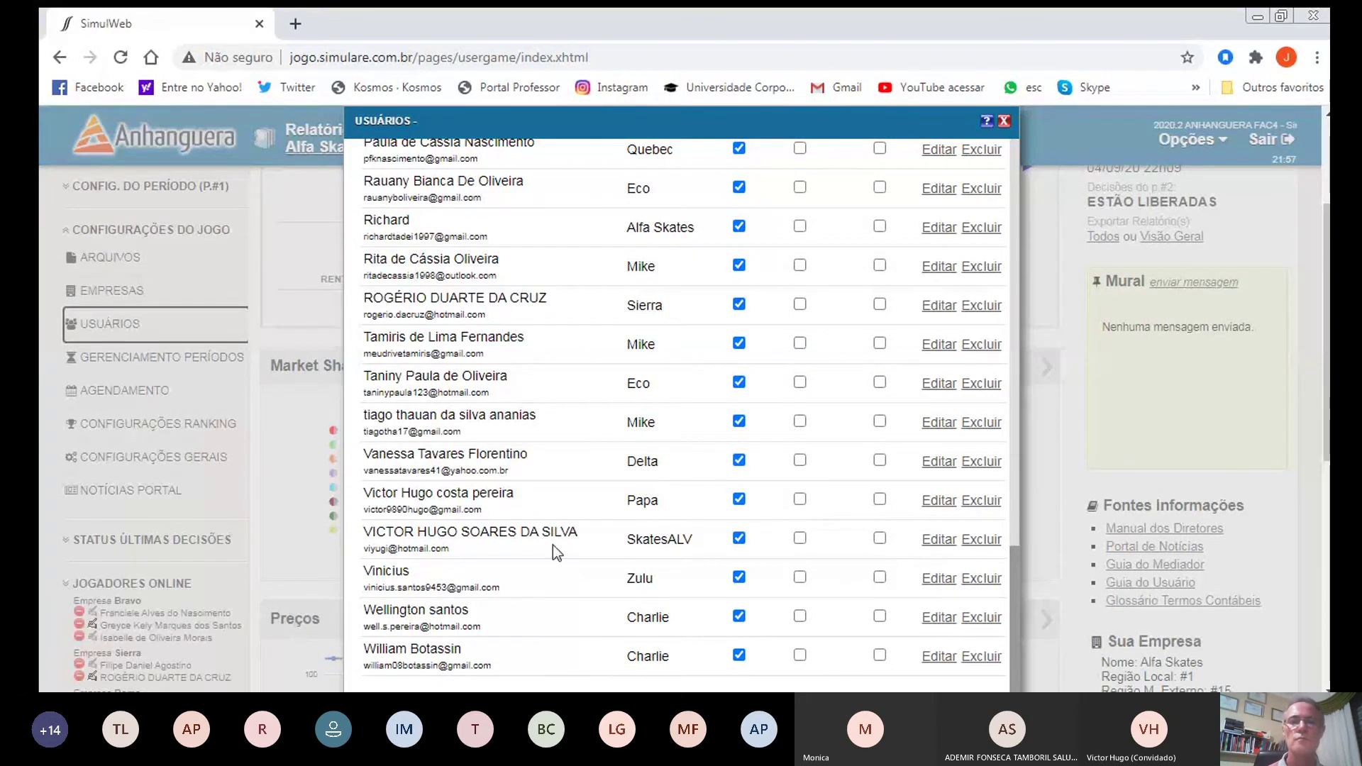
pyautogui.scroll(9, 552, 545)
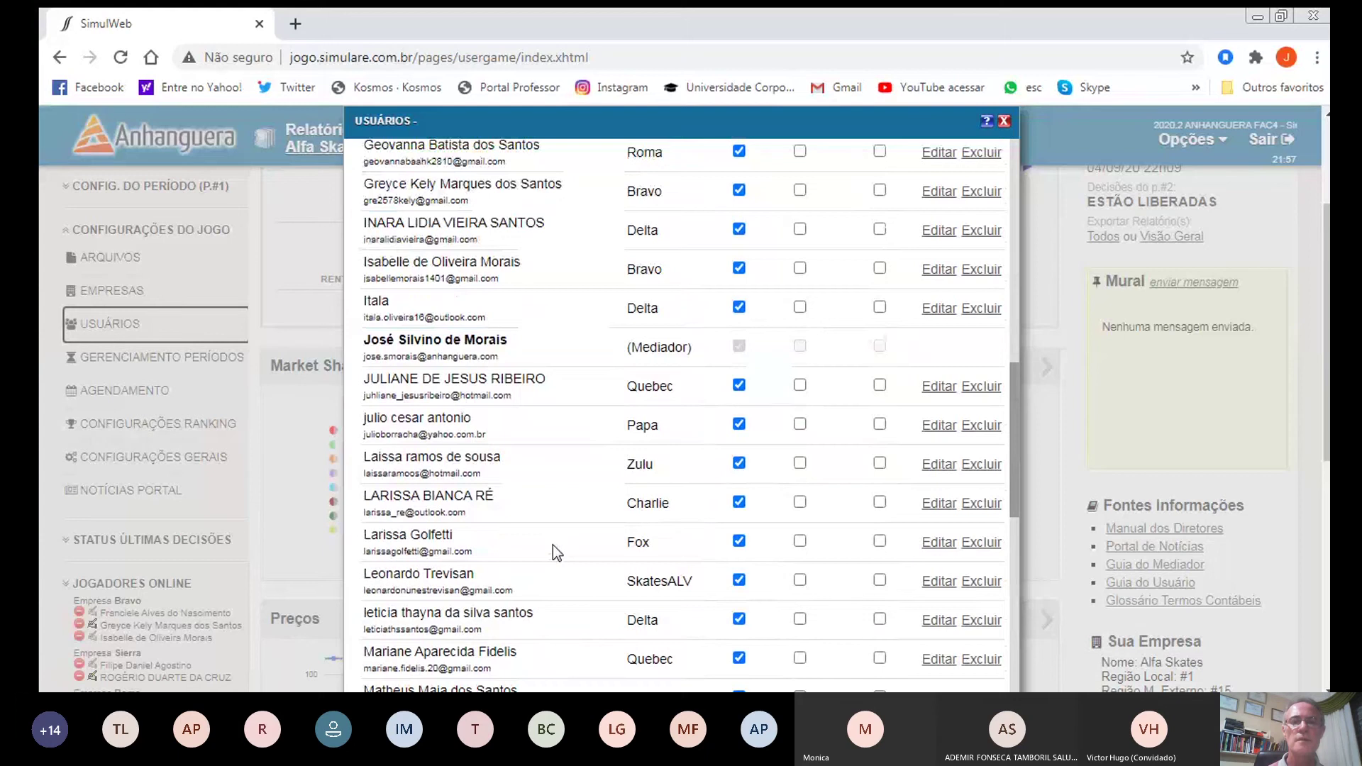
pyautogui.scroll(4, 552, 545)
pyautogui.scroll(4, 551, 553)
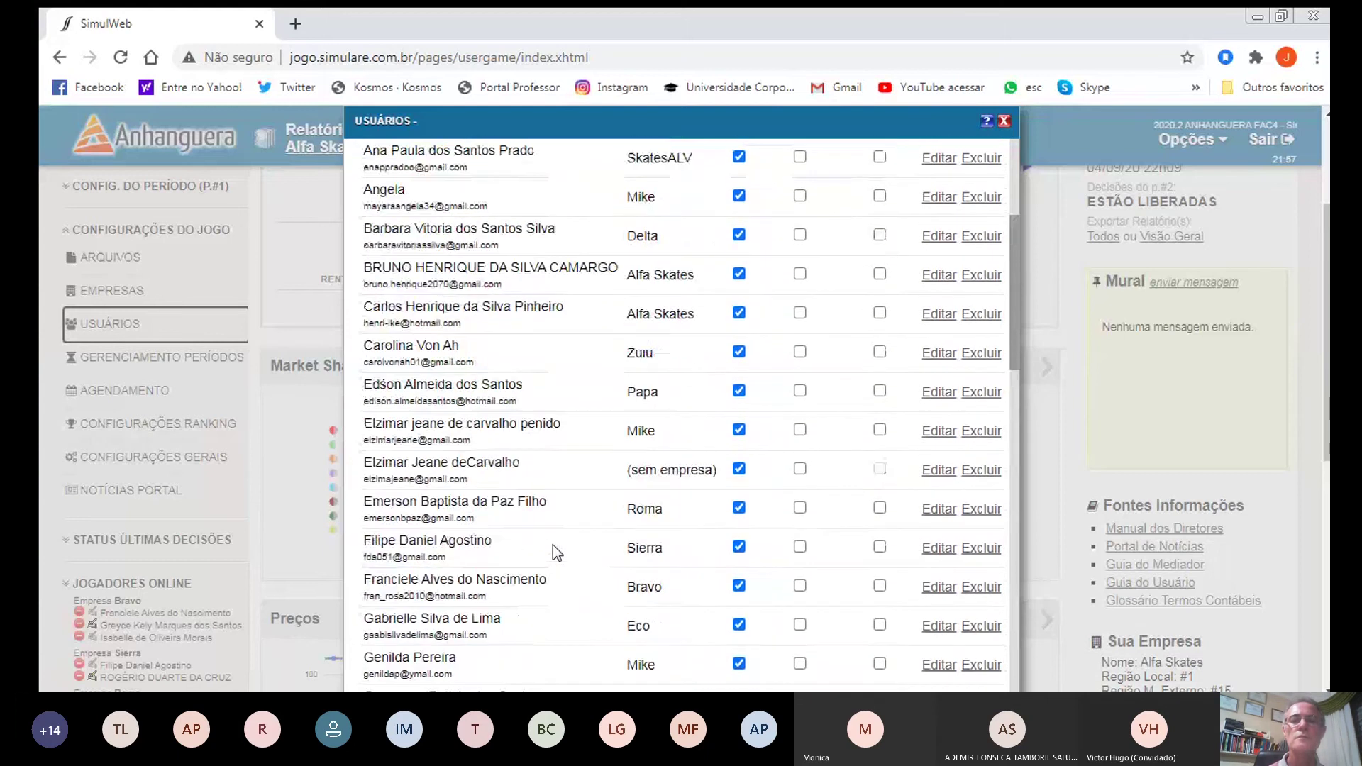
pyautogui.scroll(3, 553, 546)
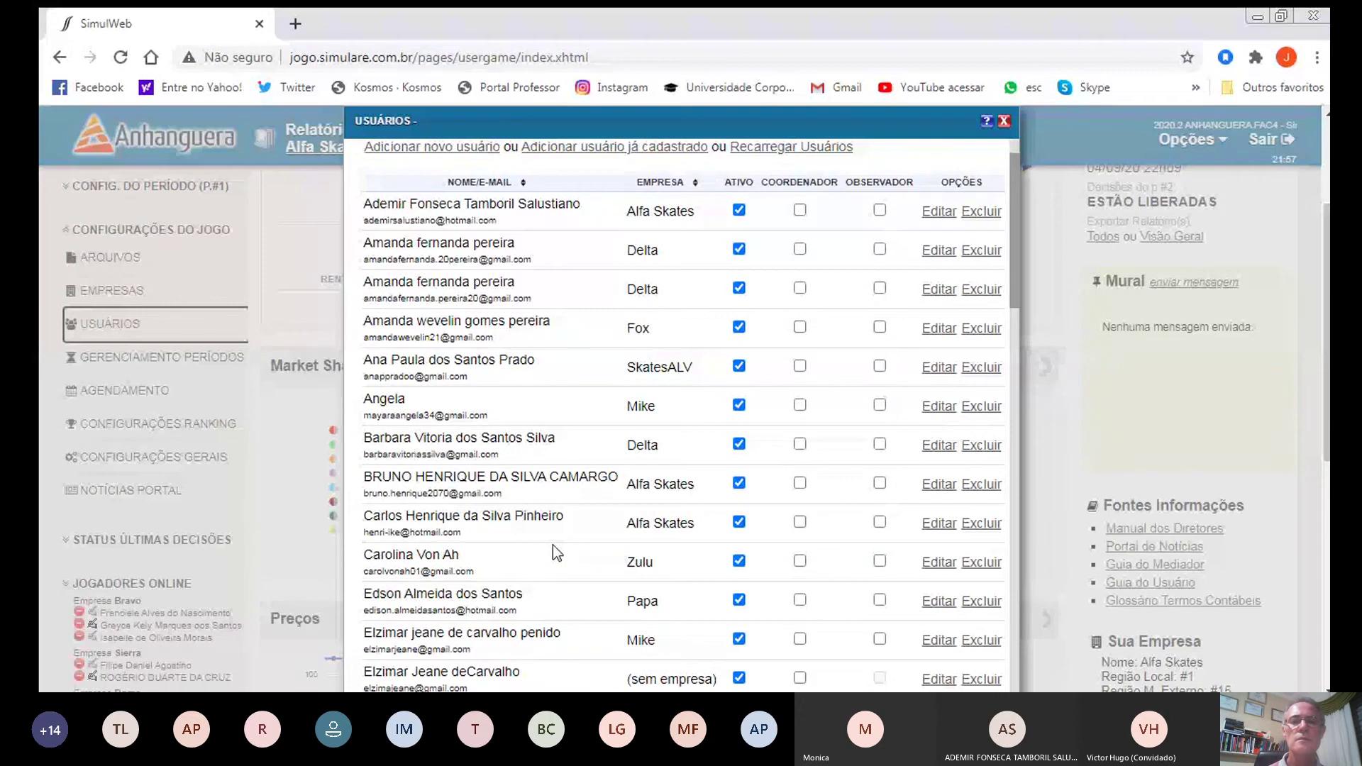
pyautogui.scroll(1, 552, 545)
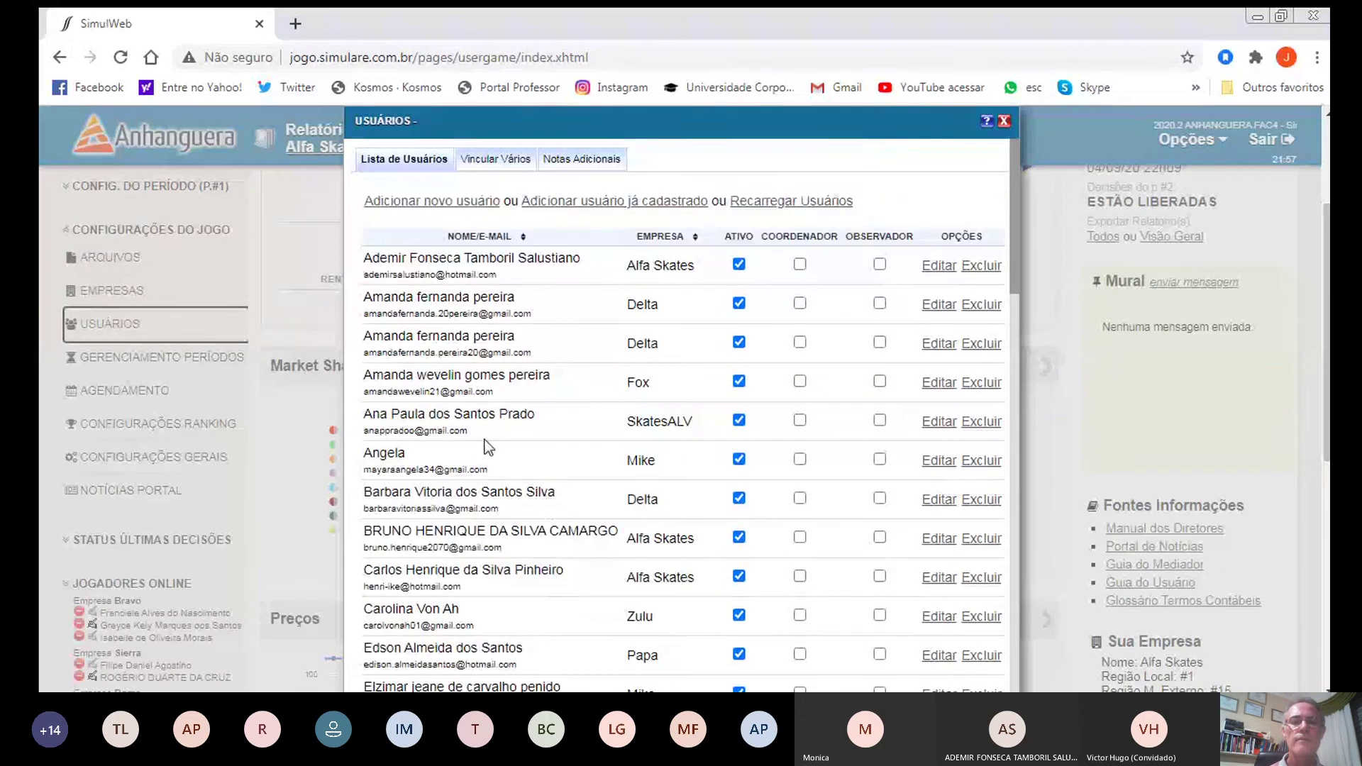
pyautogui.scroll(-3, 488, 447)
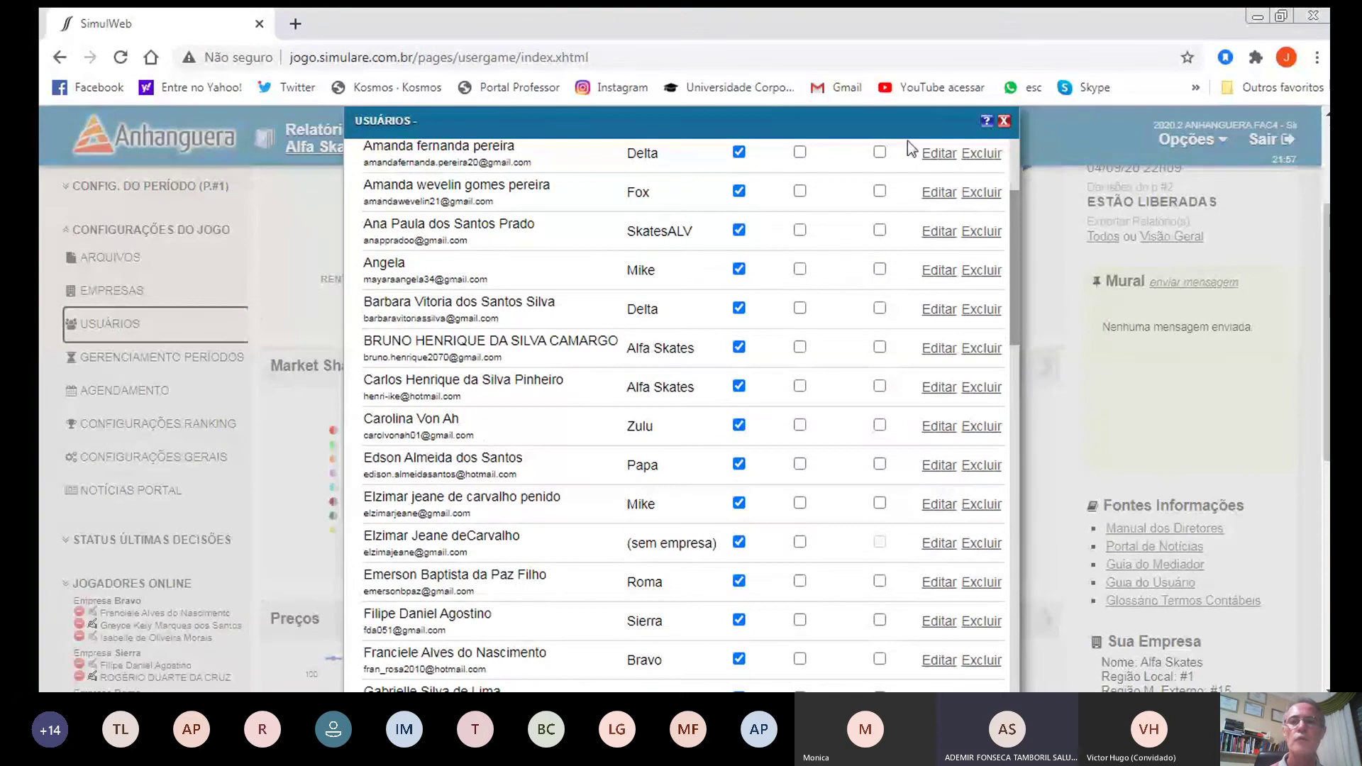
pyautogui.click(1000, 122)
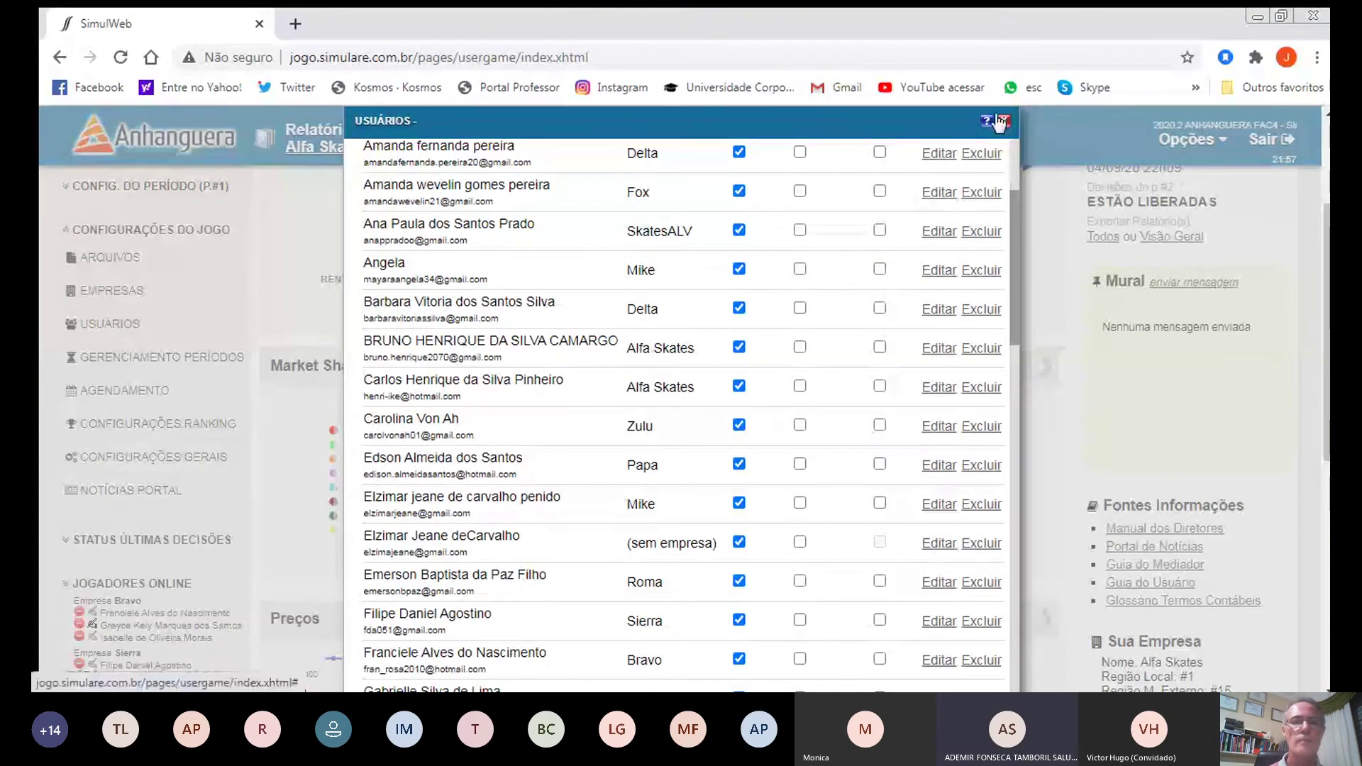
pyautogui.click(998, 122)
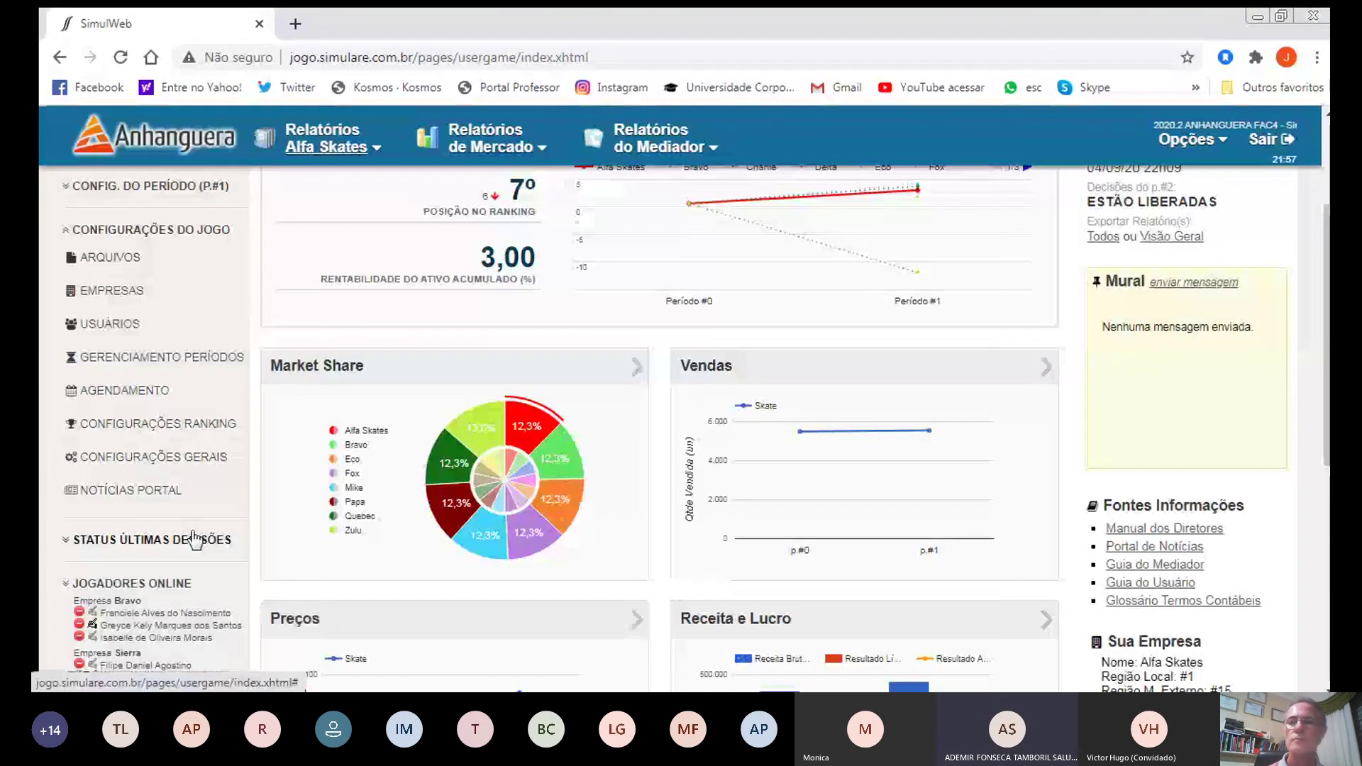
# Step: Recheck the confirmation status of period #2 decisions in the period management and close it
pyautogui.scroll(3, 1223, 299)
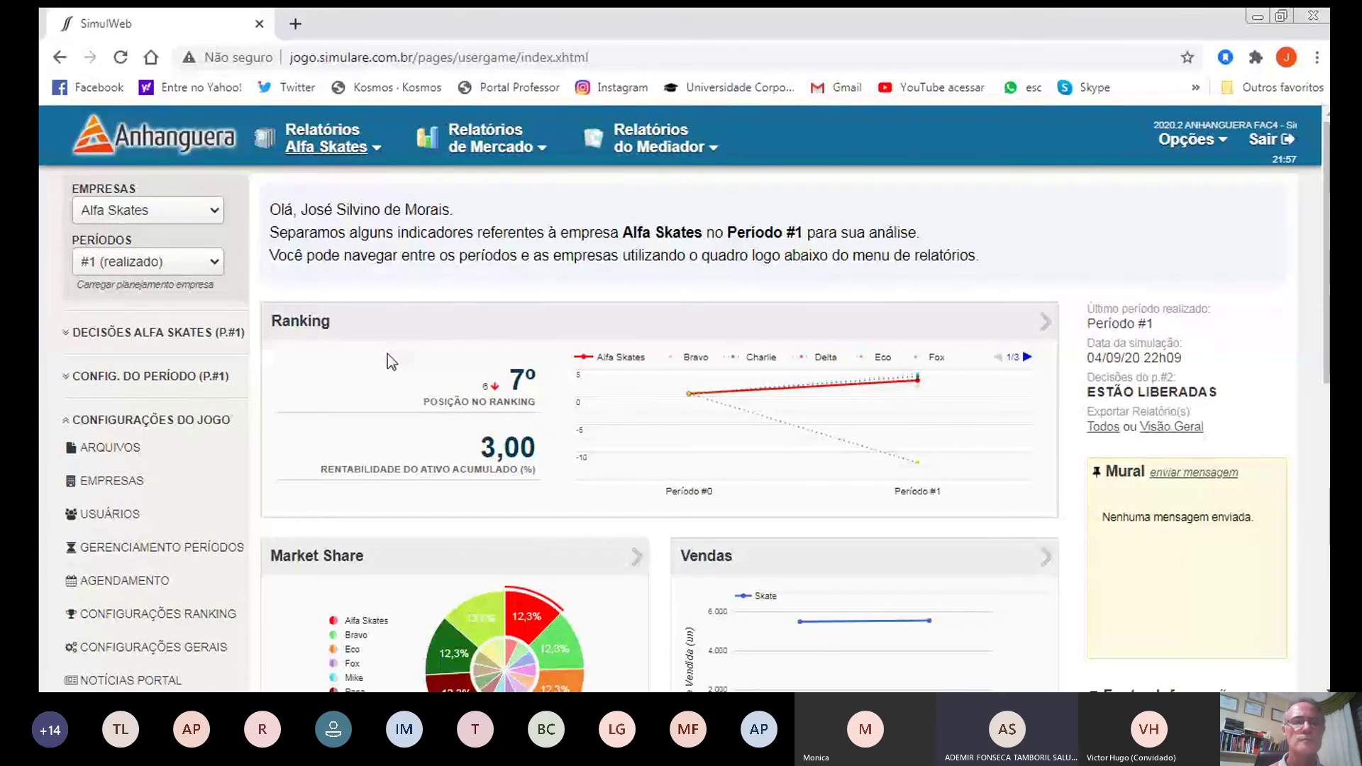
pyautogui.scroll(-1, 388, 354)
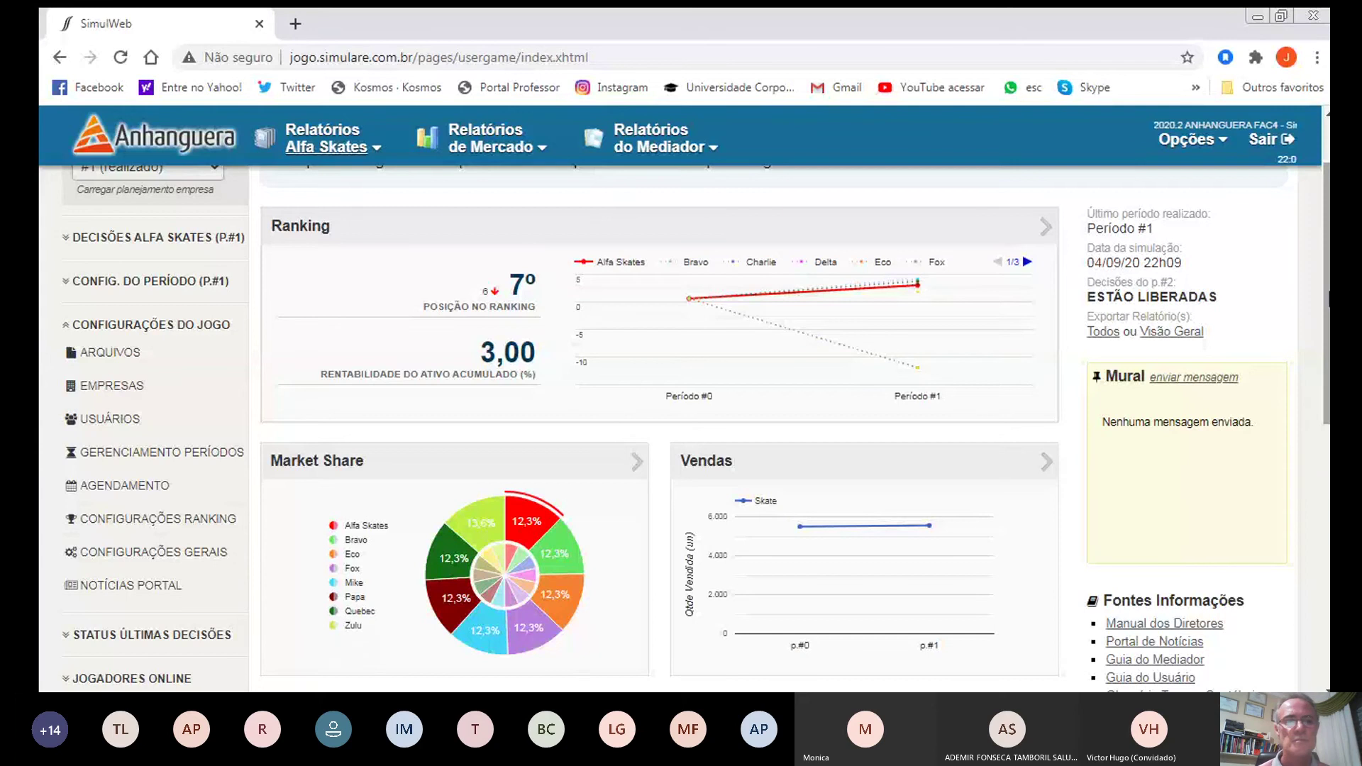
pyautogui.click(210, 452)
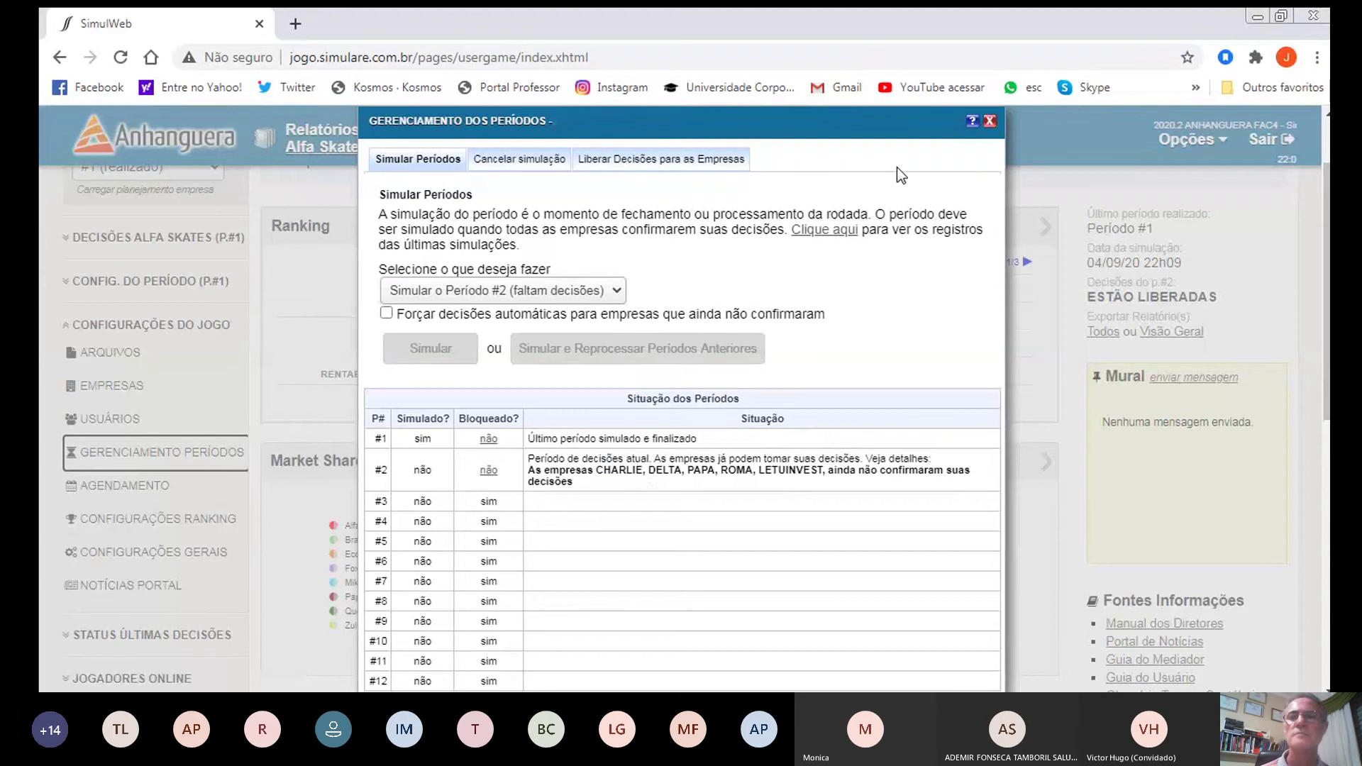
pyautogui.click(990, 121)
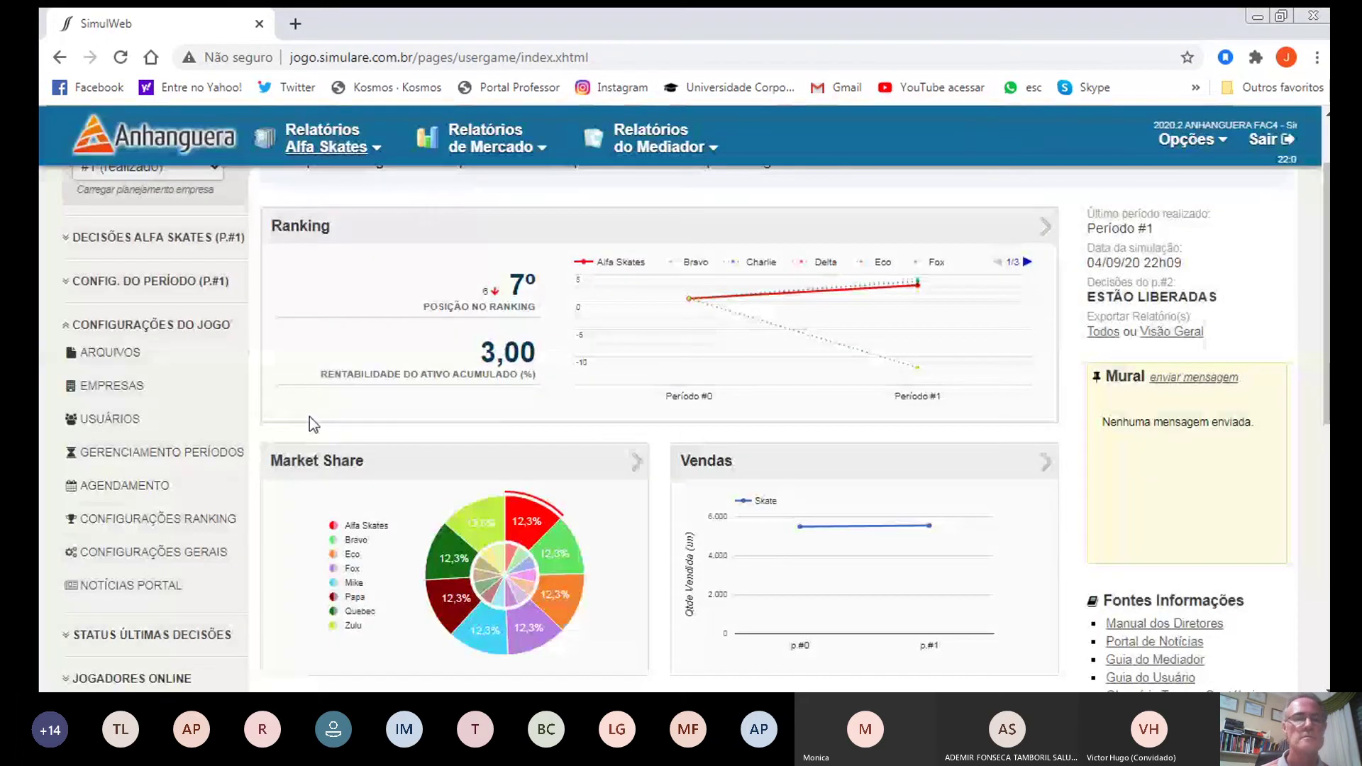
# Step: Review the company assigned to each student in the game's user list, then close the list
pyautogui.click(114, 418)
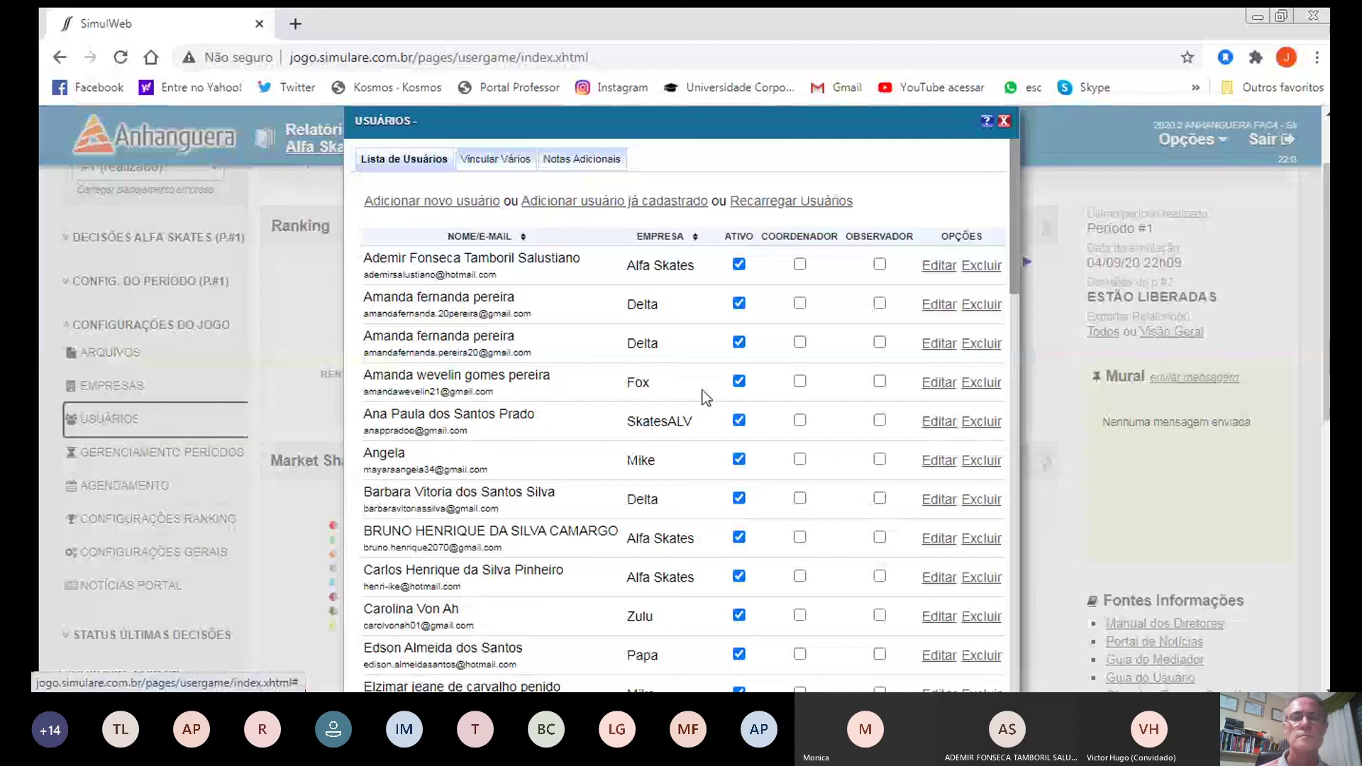
pyautogui.scroll(-10, 819, 403)
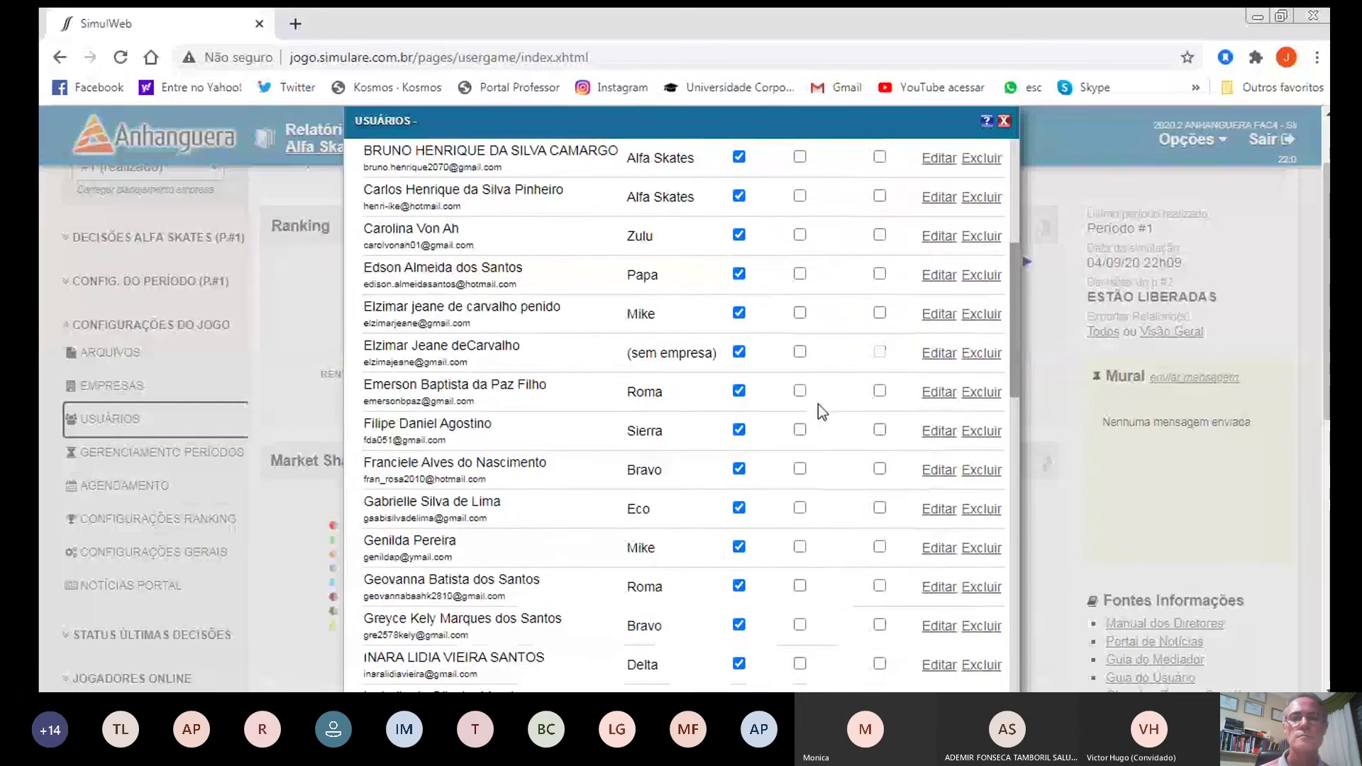
pyautogui.scroll(-1, 819, 406)
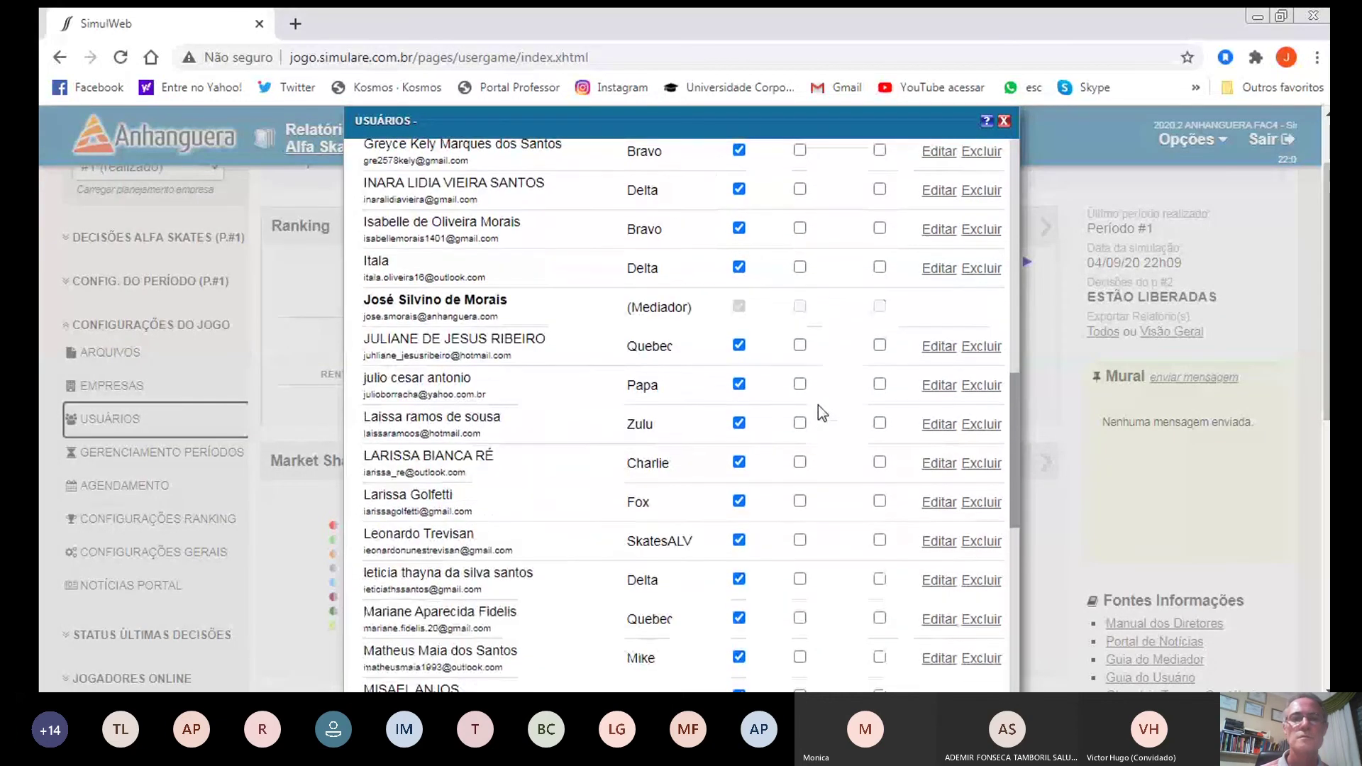
pyautogui.scroll(-3, 819, 405)
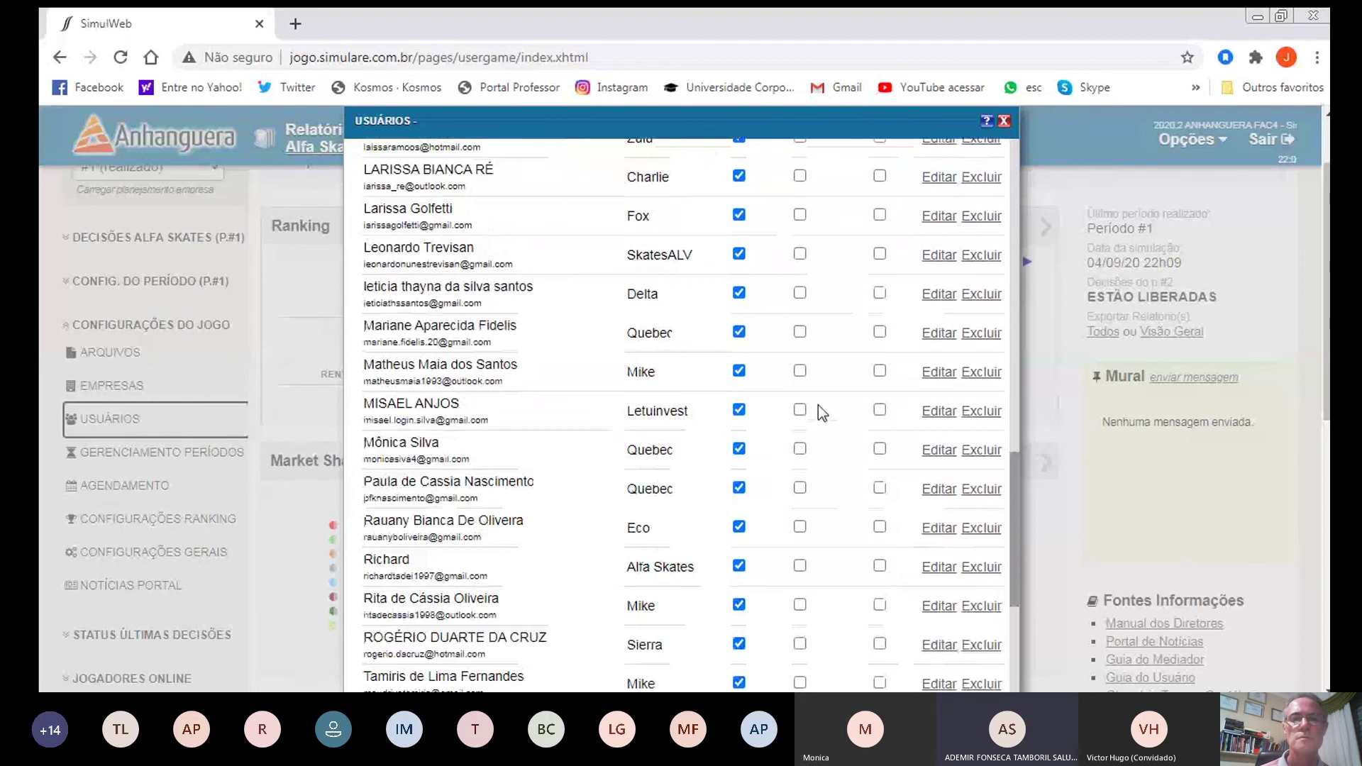
pyautogui.click(1003, 121)
# Step: Check the period management twice for companies that have not confirmed their period #2 decisions, closing it after each check
pyautogui.click(167, 447)
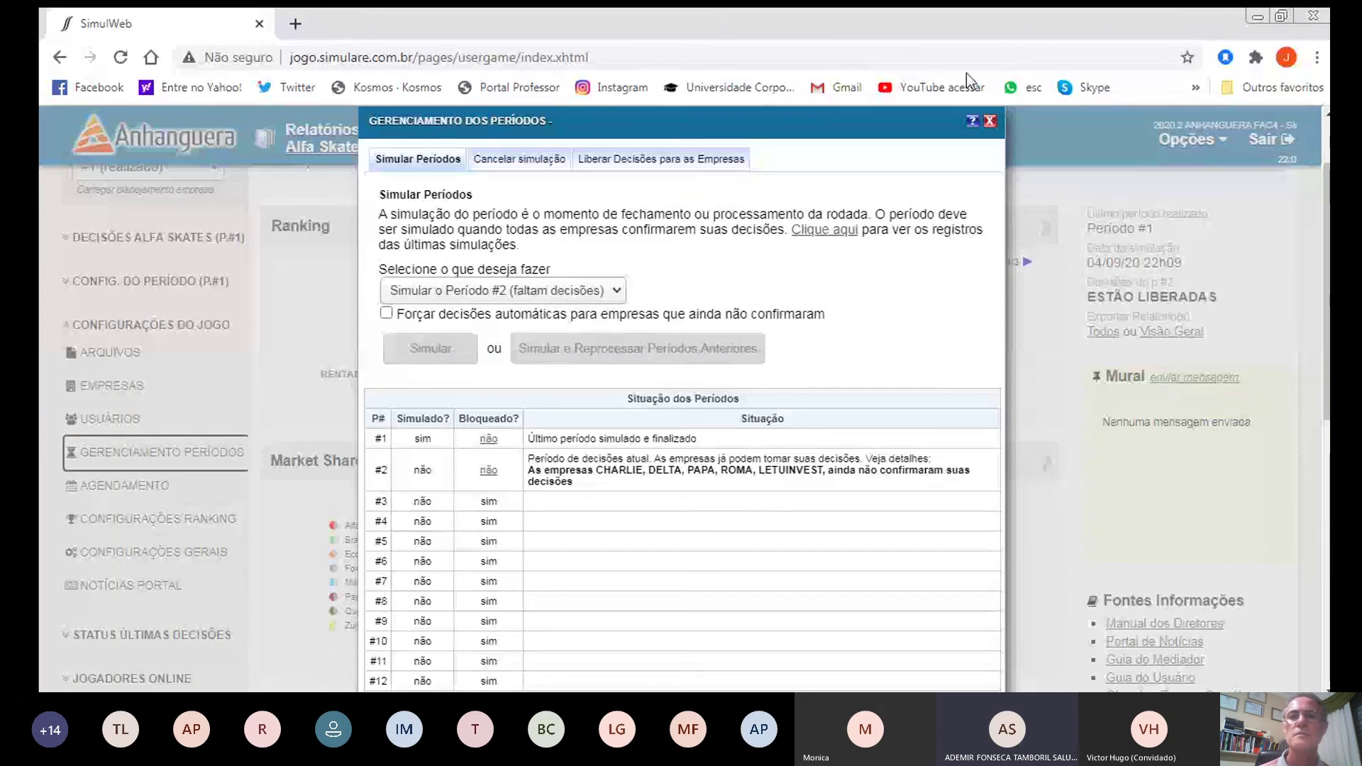
pyautogui.click(990, 123)
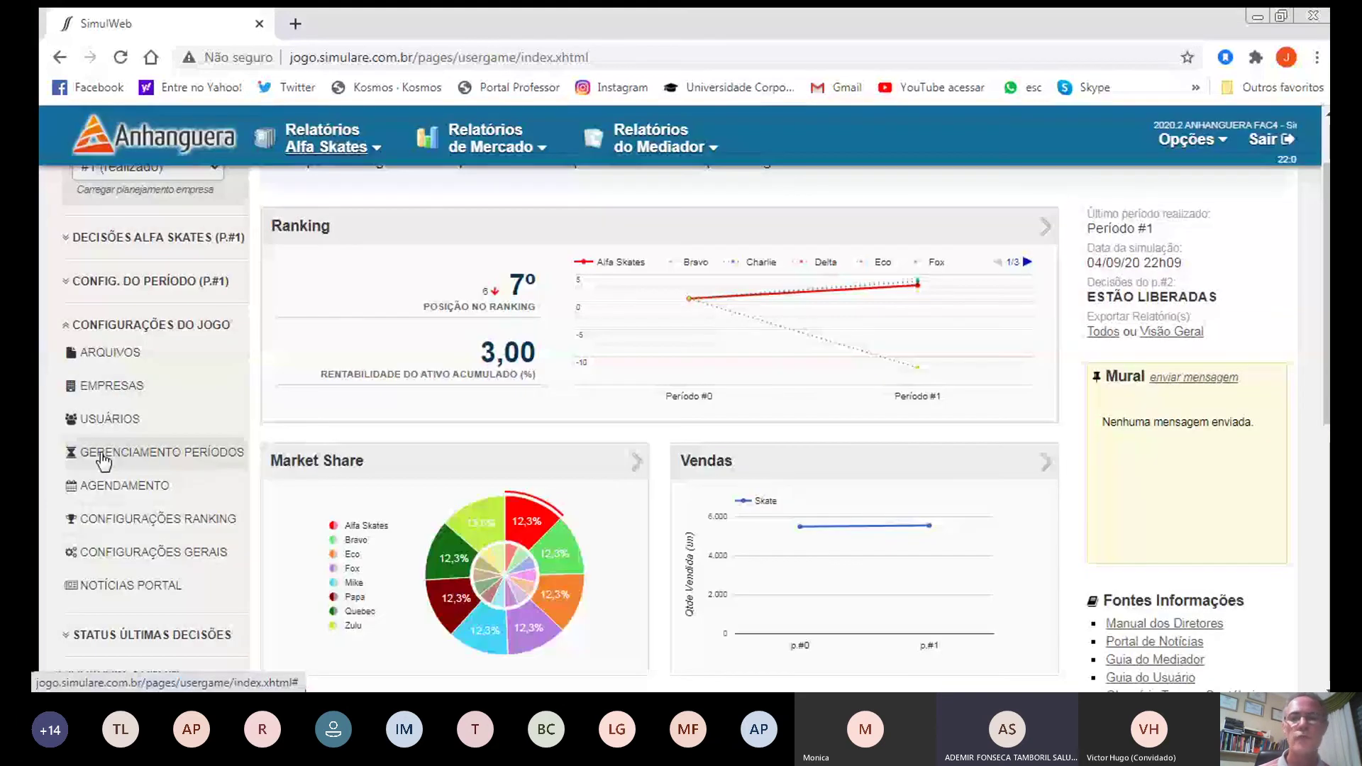
pyautogui.click(103, 457)
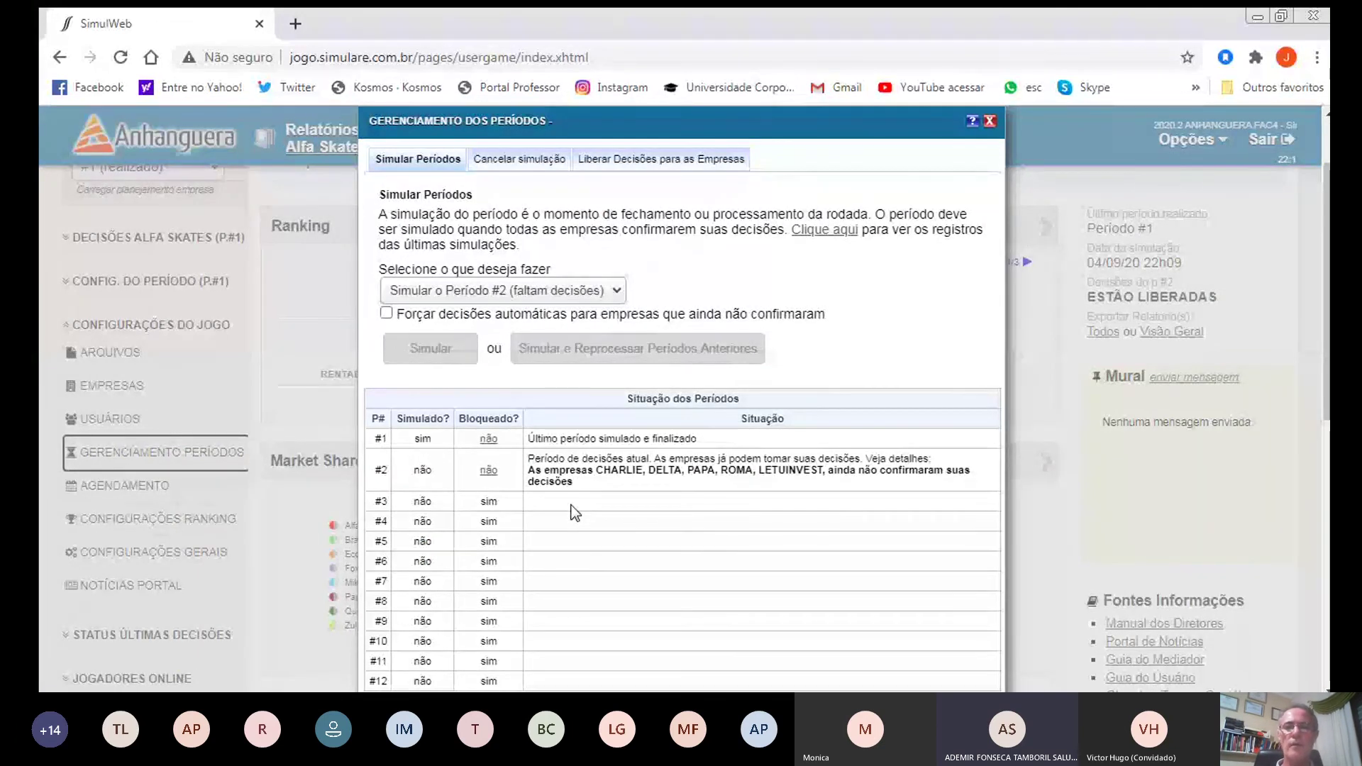
pyautogui.click(986, 123)
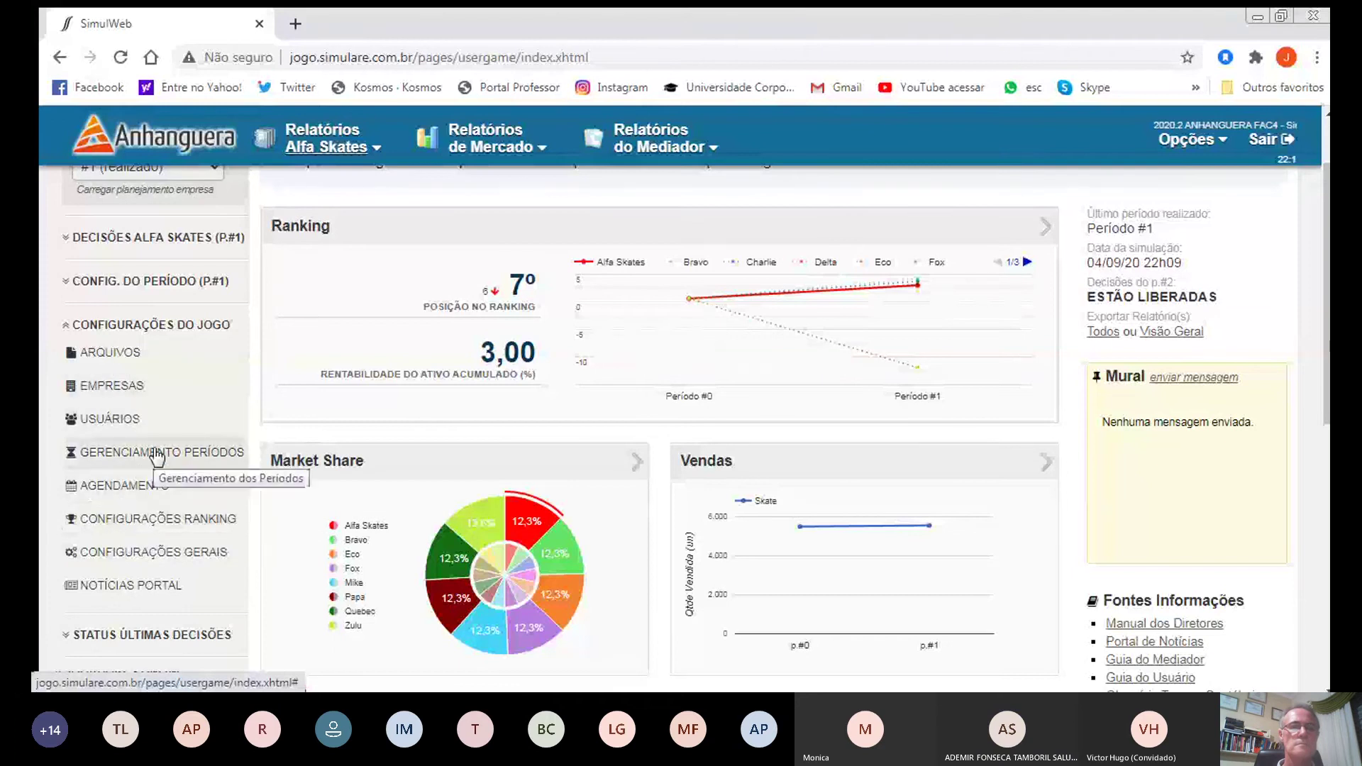
# Step: Examine which players of each company are currently online, then return to the start of the game overview
pyautogui.scroll(-3, 156, 458)
pyautogui.scroll(-3, 167, 559)
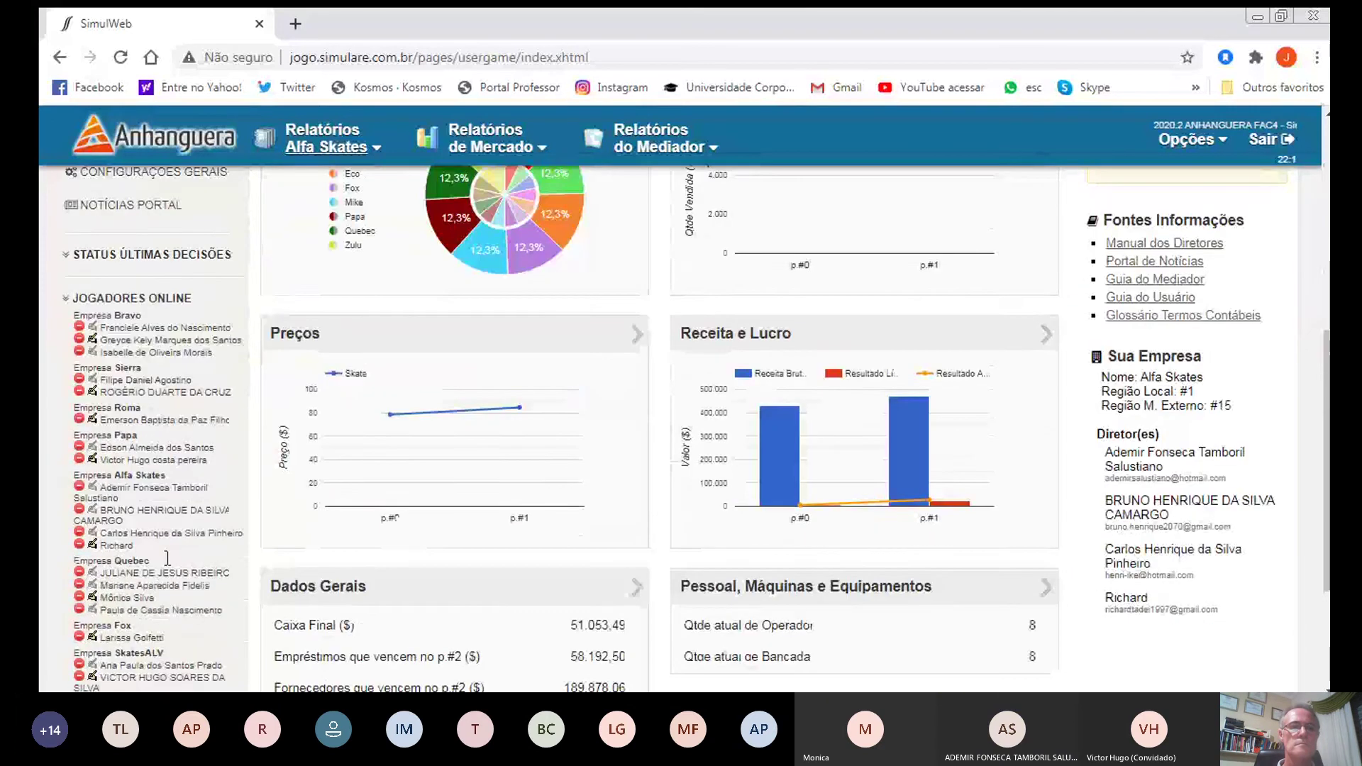
pyautogui.scroll(-3, 168, 558)
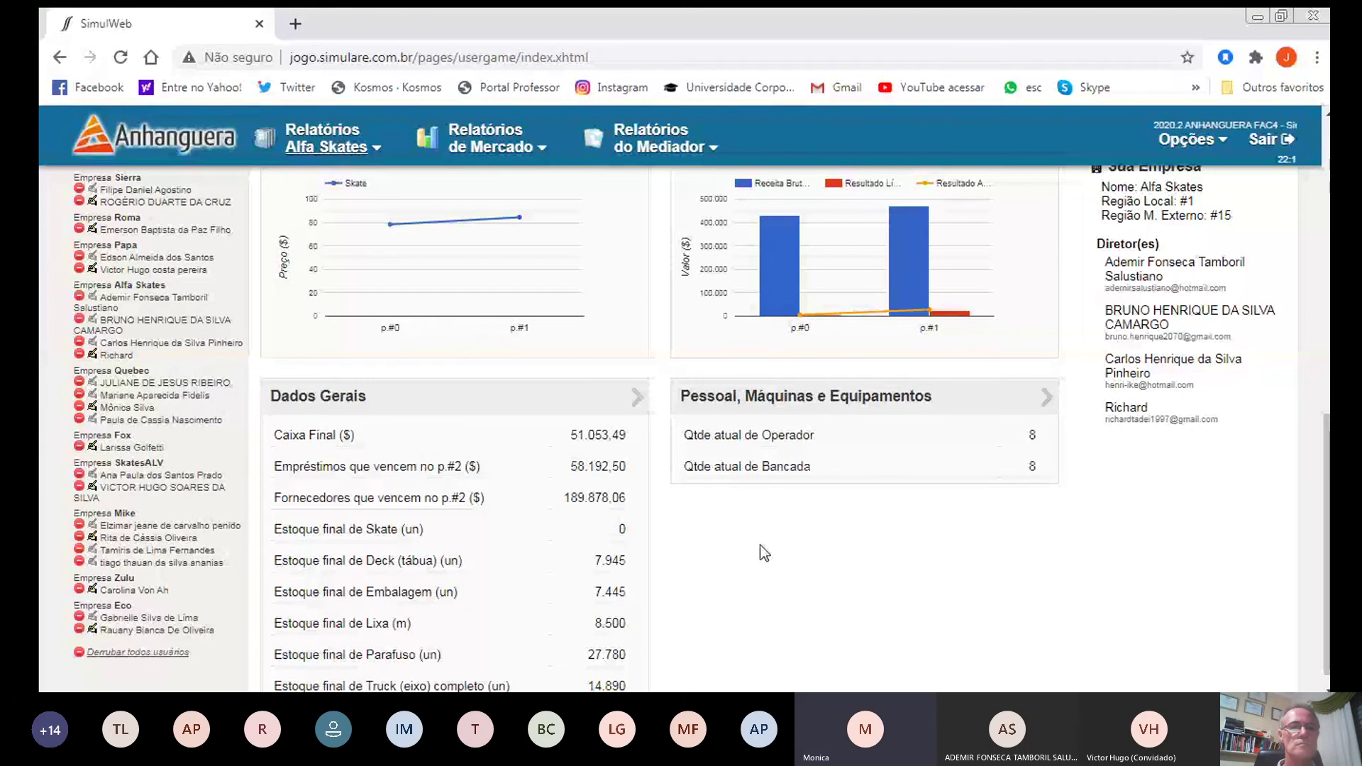
pyautogui.scroll(3, 764, 552)
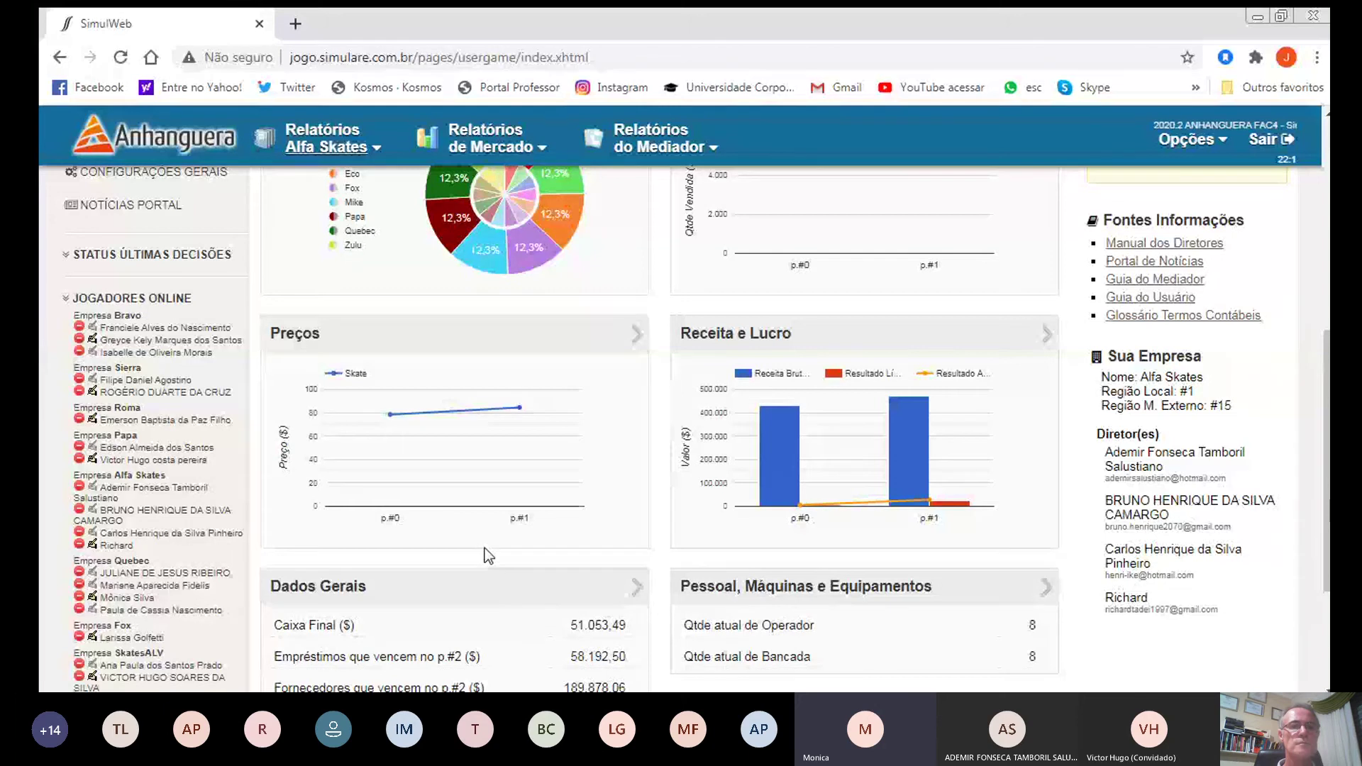
pyautogui.scroll(1, 489, 555)
pyautogui.scroll(7, 489, 556)
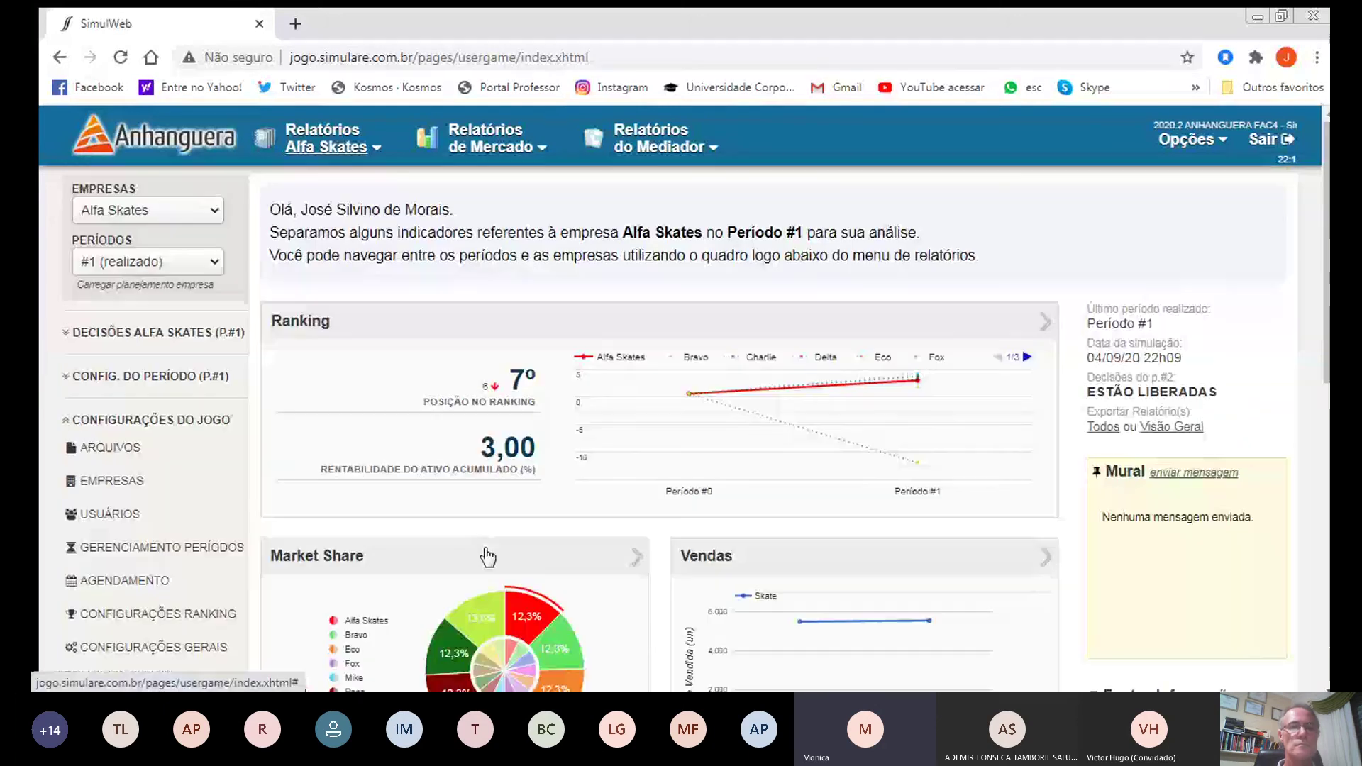
# Step: Leave the class game and open 2018.2 KROTON - Jogo Teste Aluno #48 from the game list
pyautogui.click(302, 149)
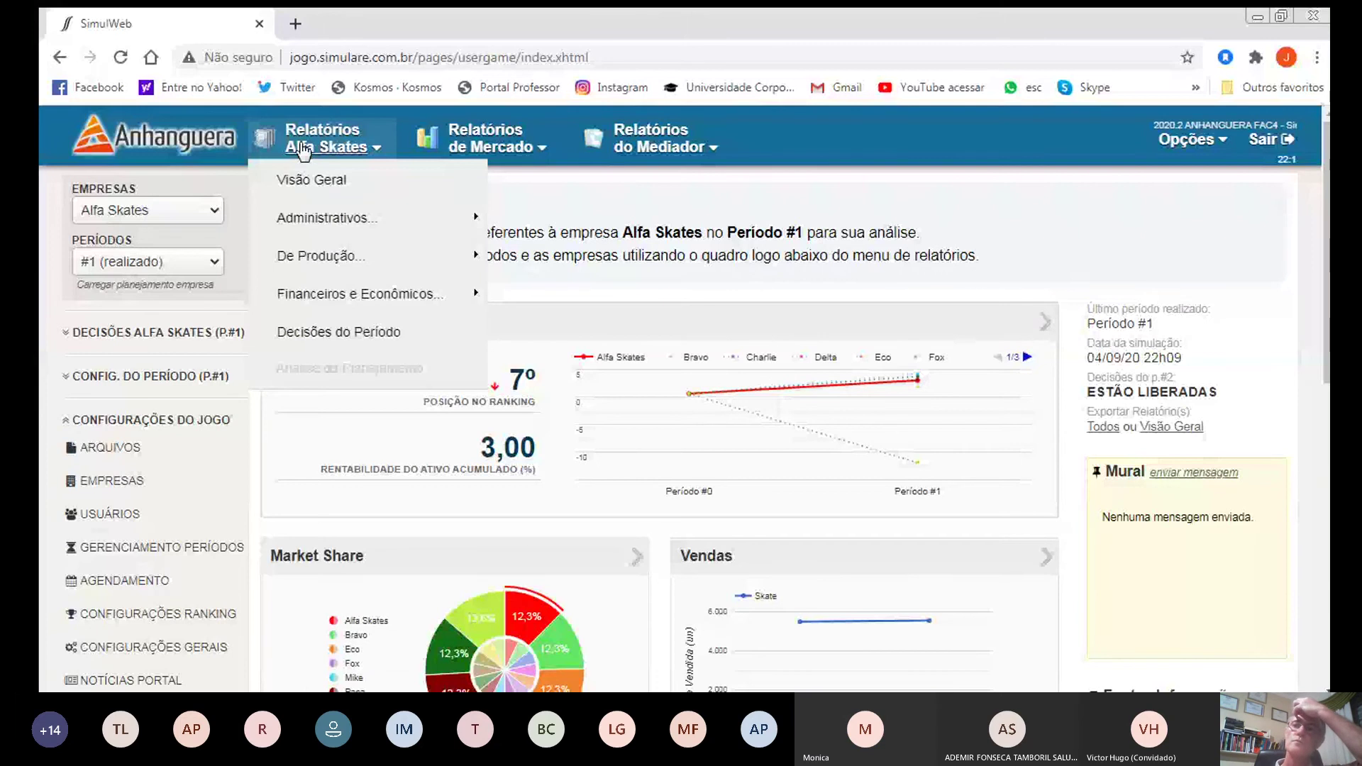
pyautogui.click(1264, 141)
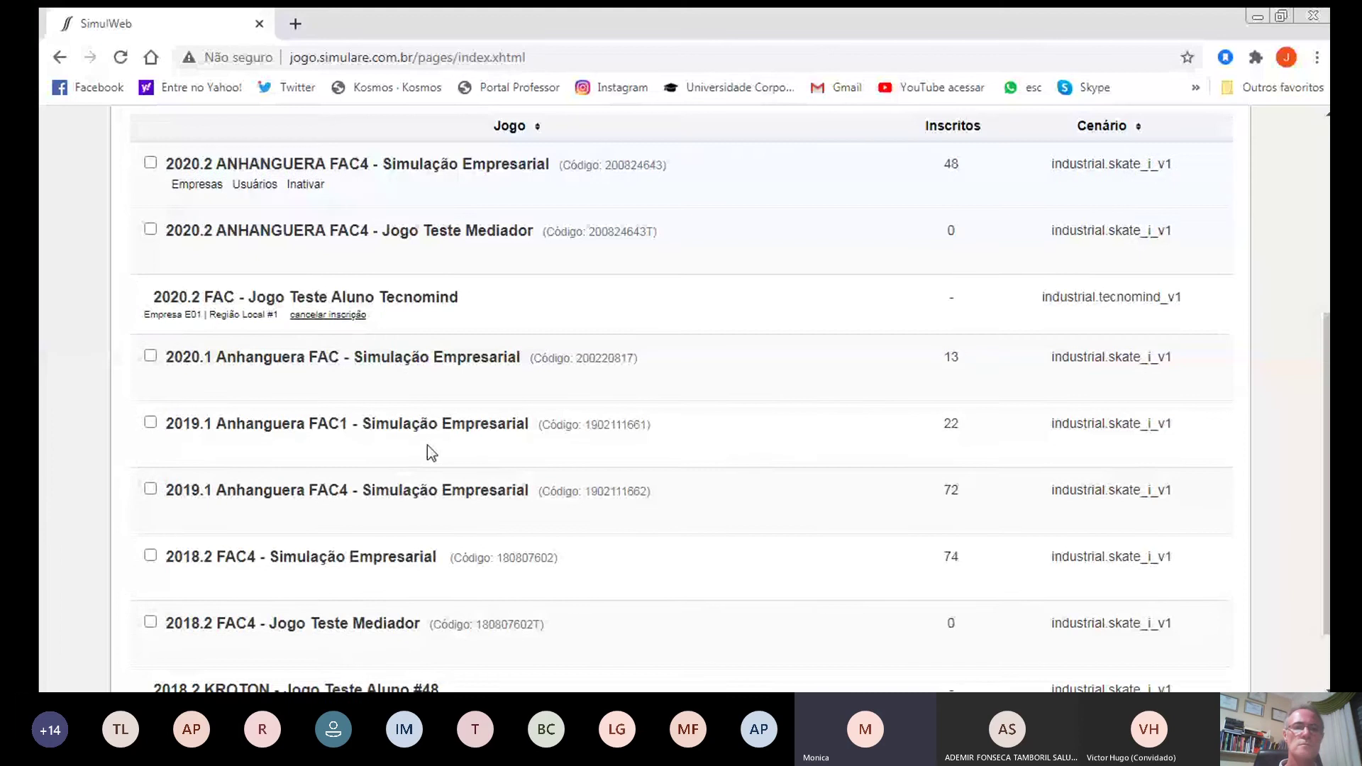
pyautogui.scroll(-3, 427, 445)
pyautogui.click(331, 599)
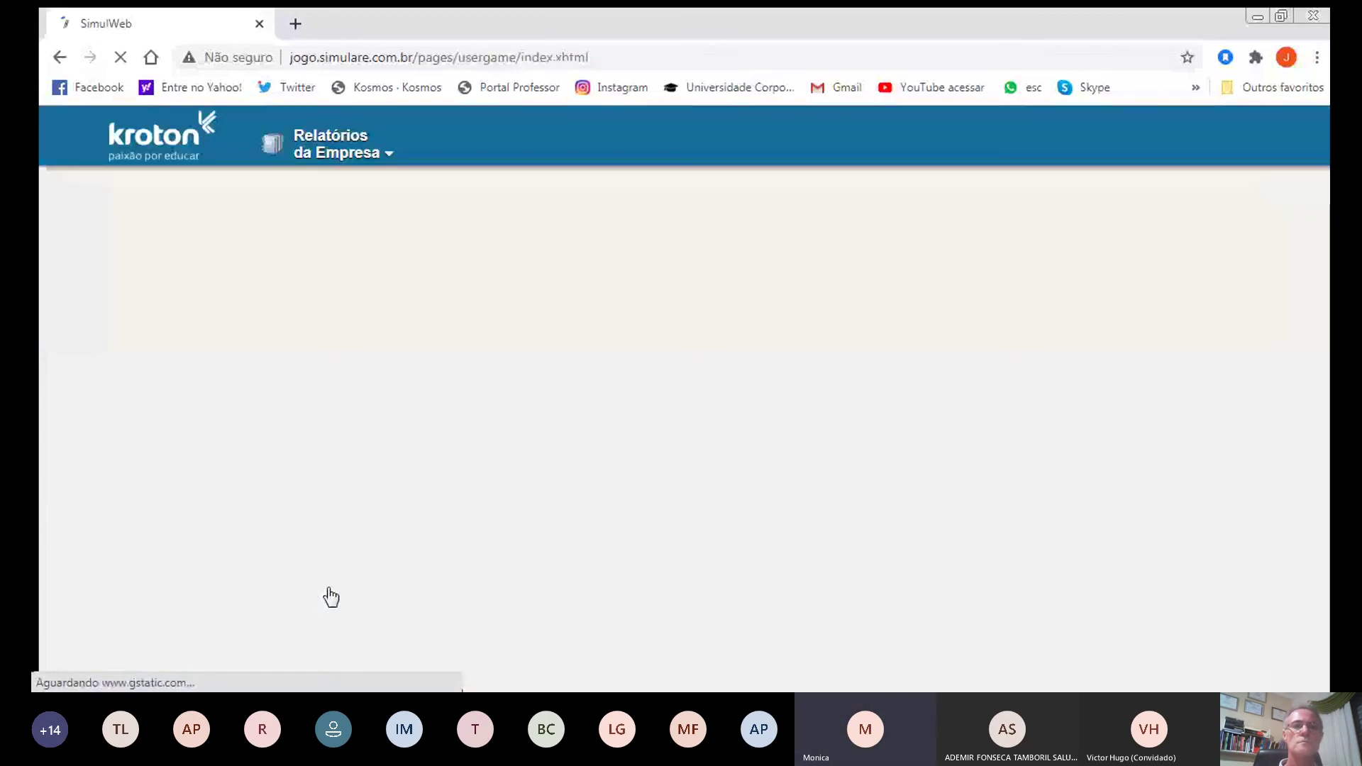
# Step: Switch company Alfa to period #1 (de decisões) and open its period decisions report
pyautogui.click(330, 135)
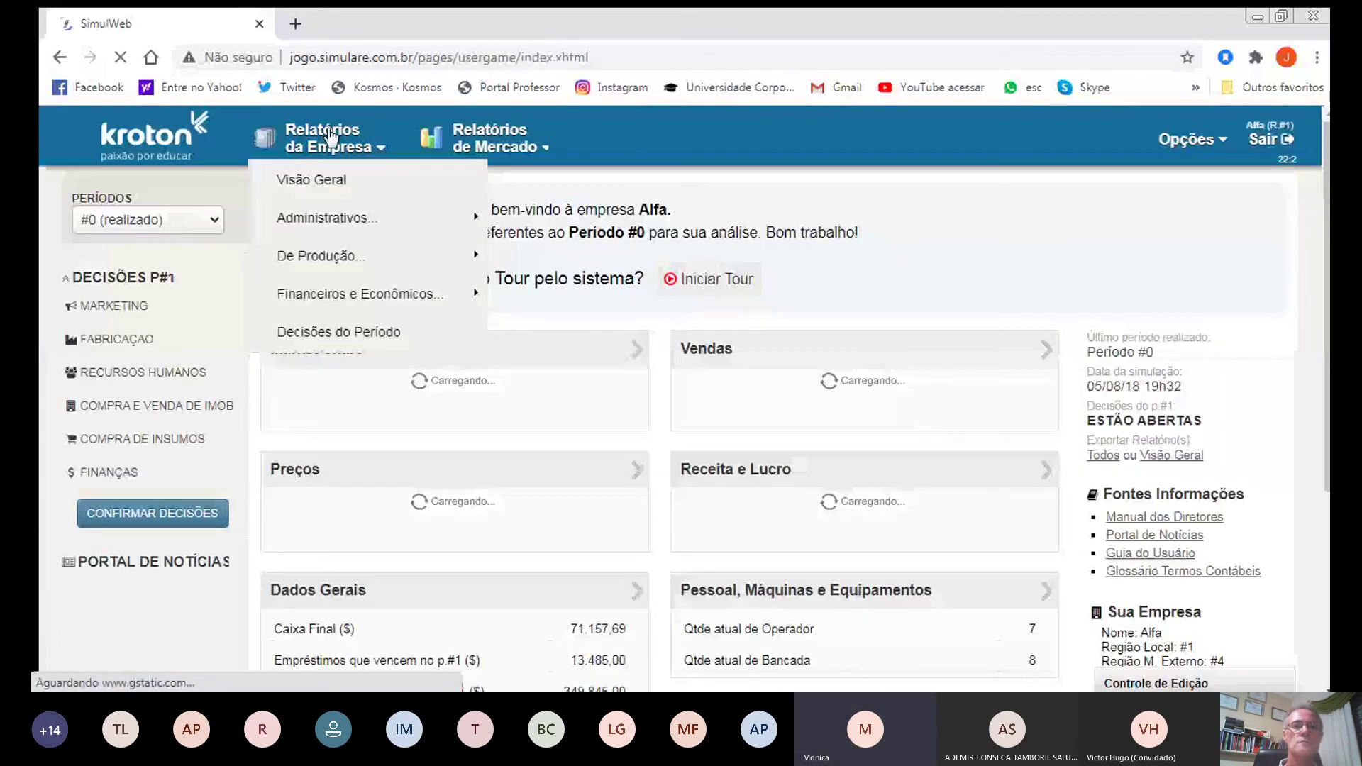
pyautogui.click(490, 138)
pyautogui.click(323, 137)
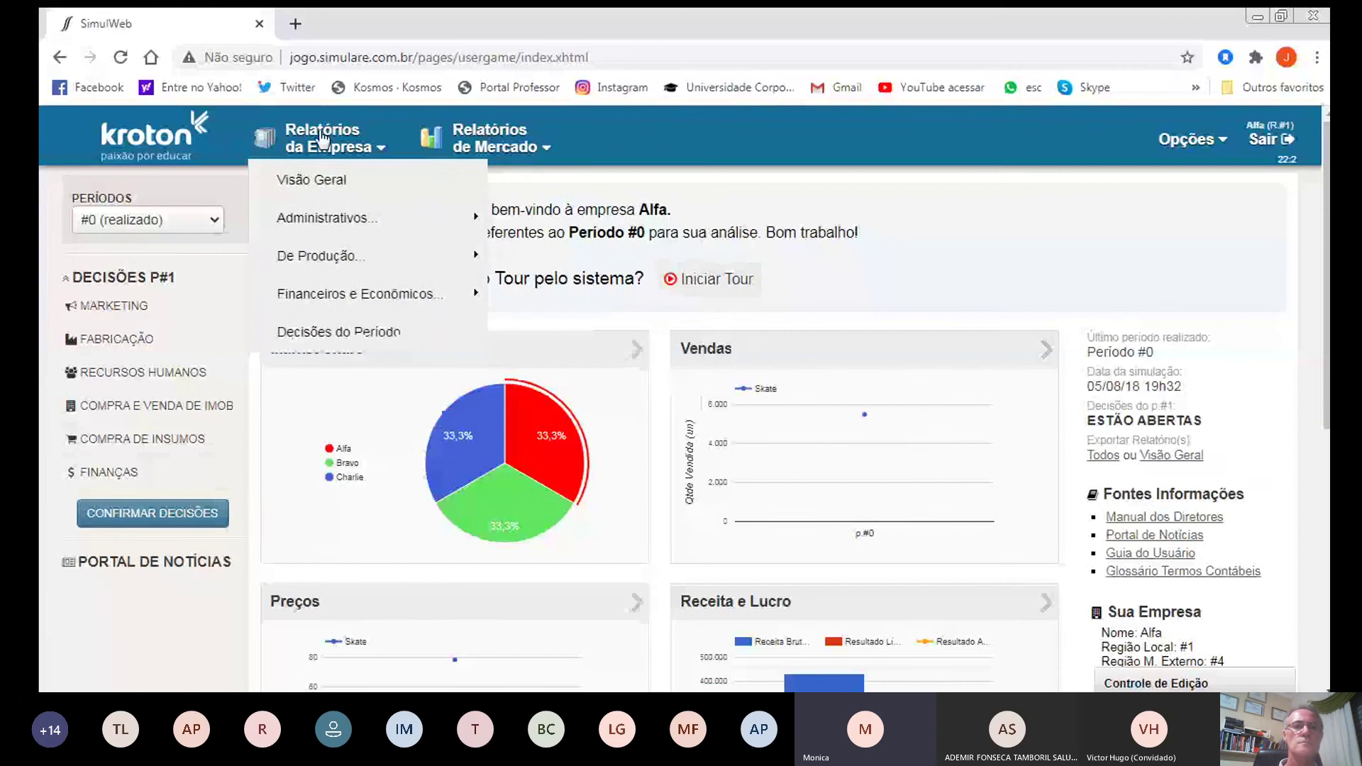
pyautogui.click(148, 220)
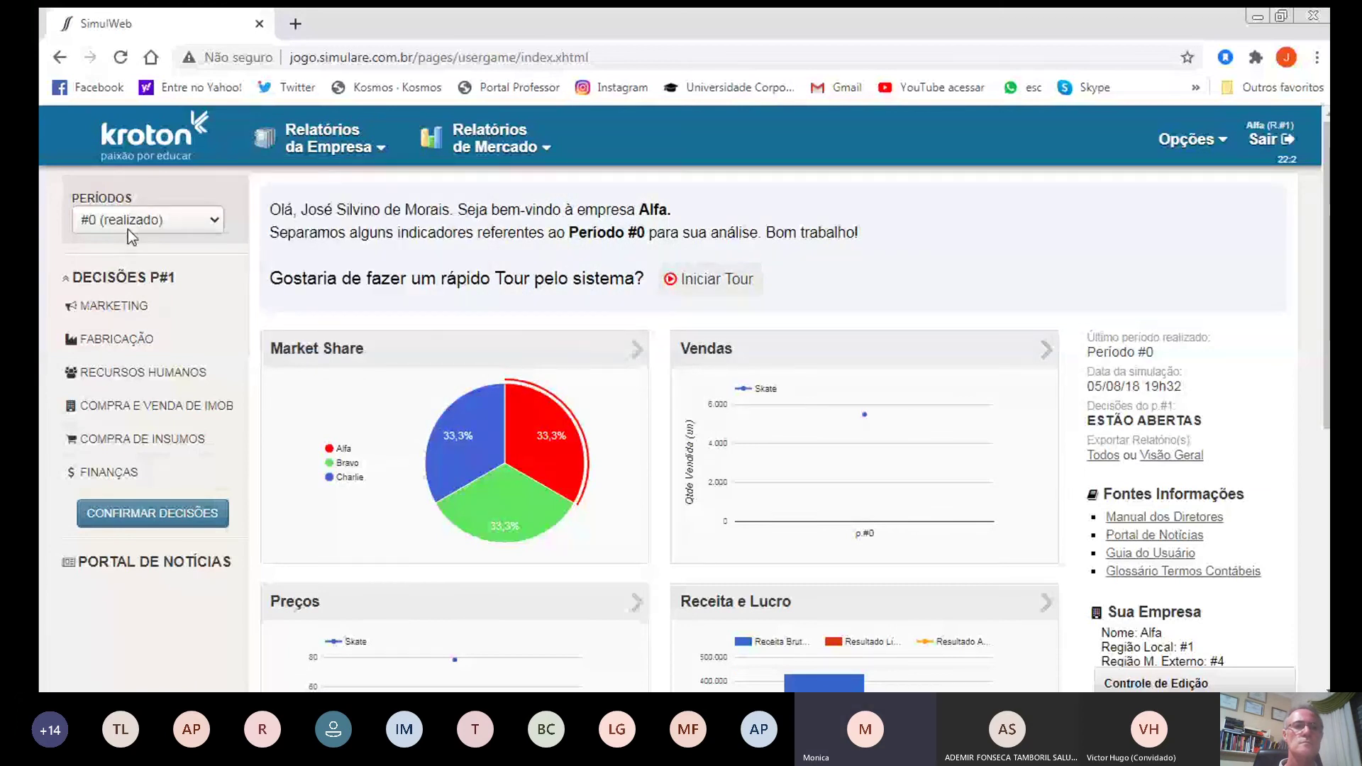
pyautogui.click(127, 241)
pyautogui.click(356, 131)
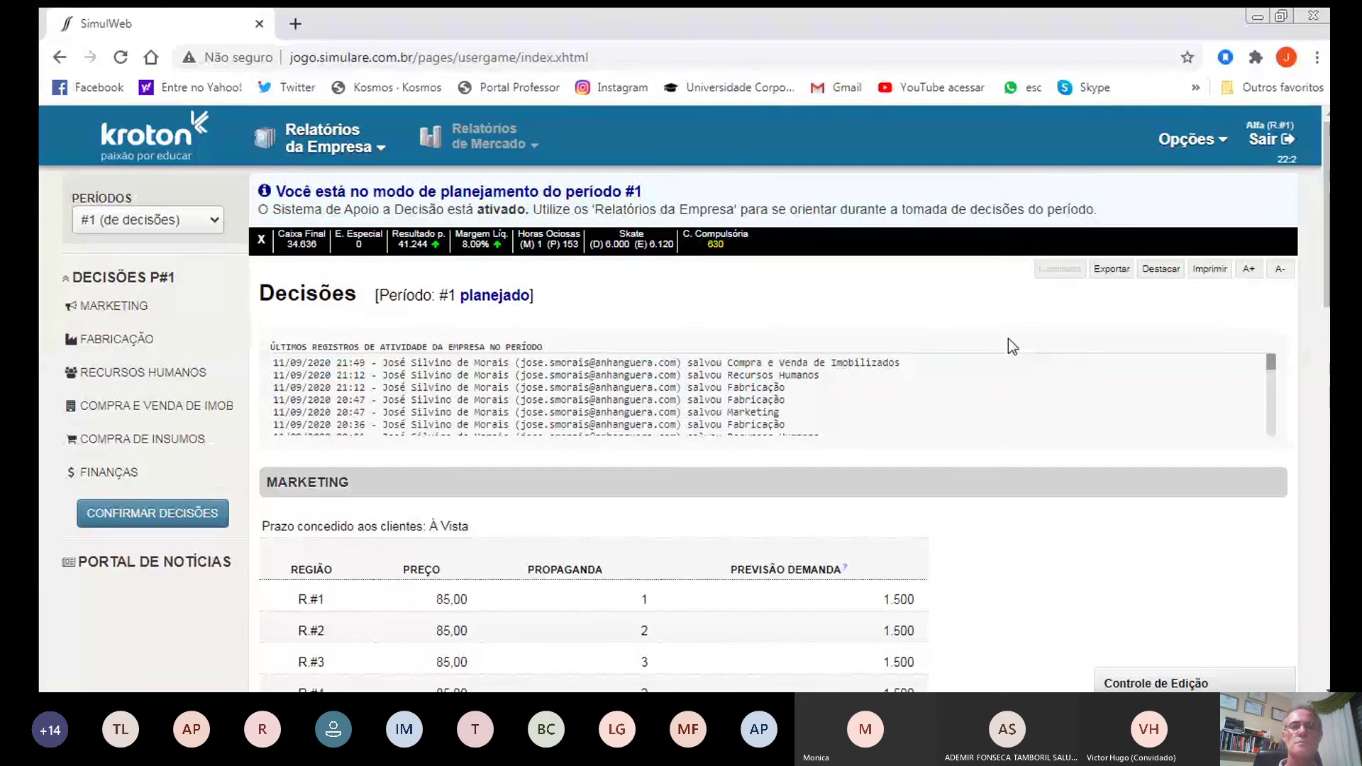
# Step: Review the planned period #1 decisions report for marketing, manufacturing and human resources, reopening it once along the way
pyautogui.scroll(-10, 1007, 338)
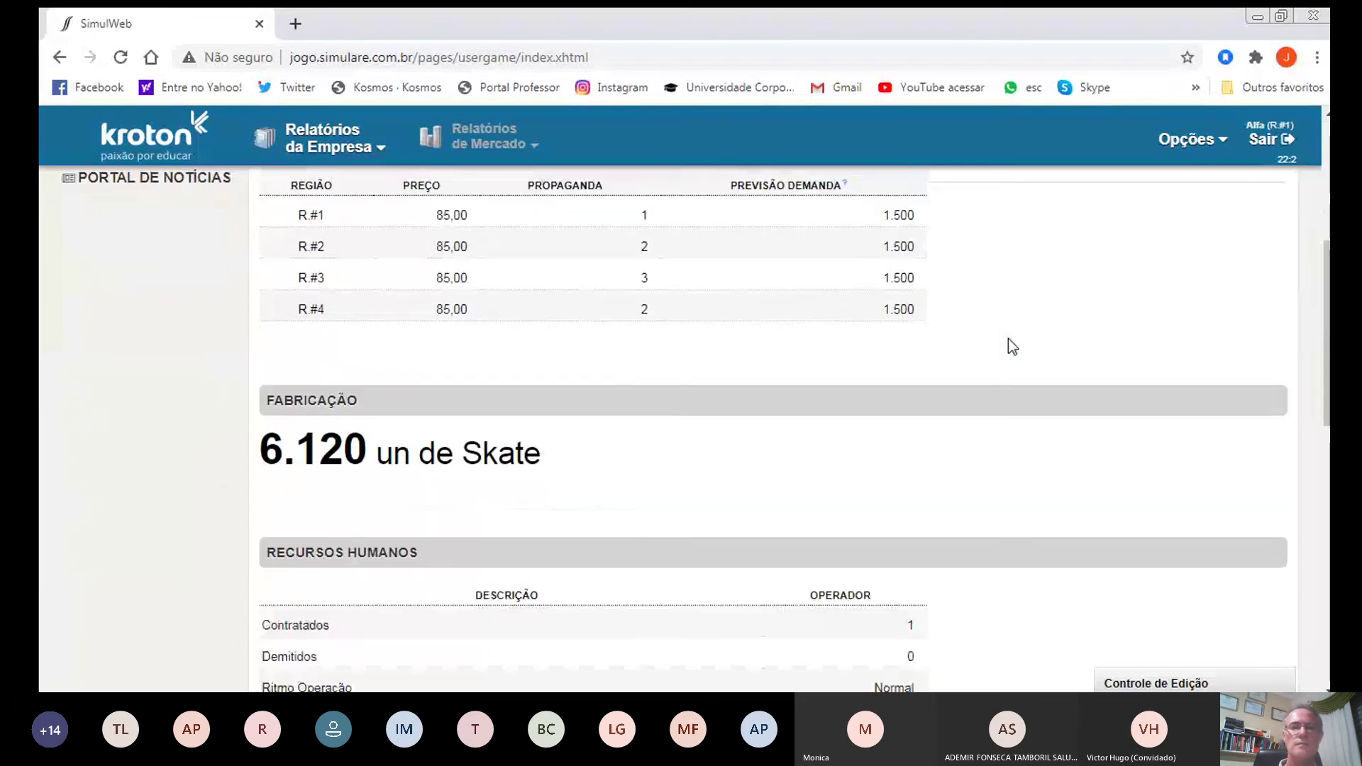
pyautogui.scroll(-1, 1007, 340)
pyautogui.scroll(10, 1012, 347)
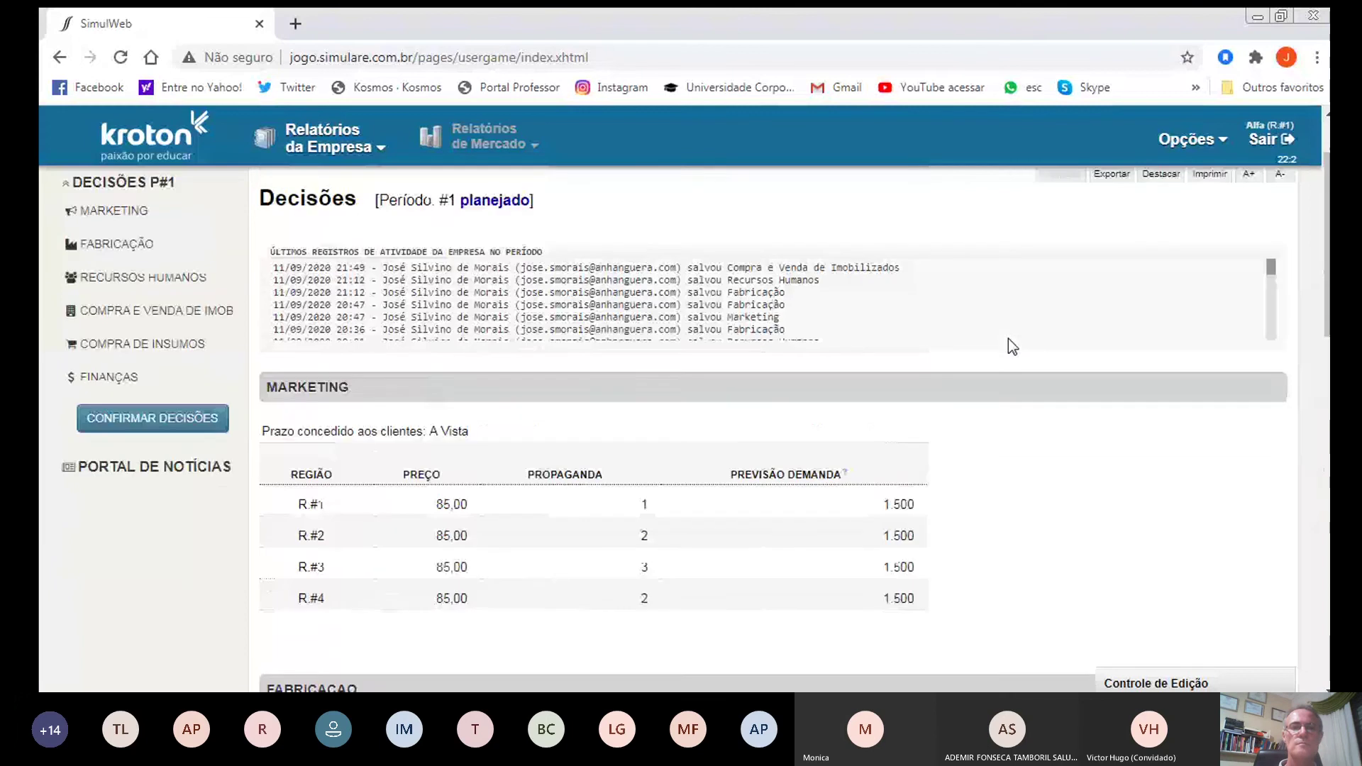
pyautogui.click(358, 146)
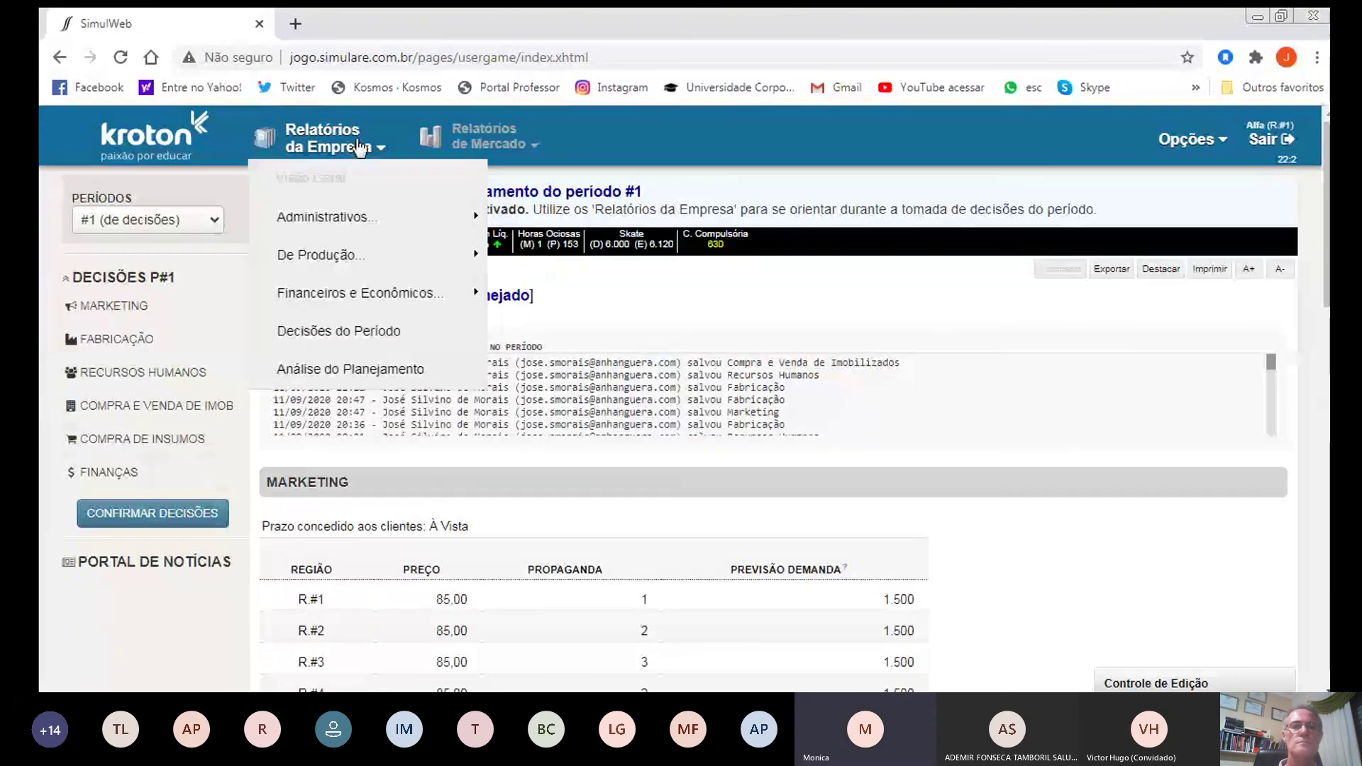
pyautogui.moveTo(369, 223)
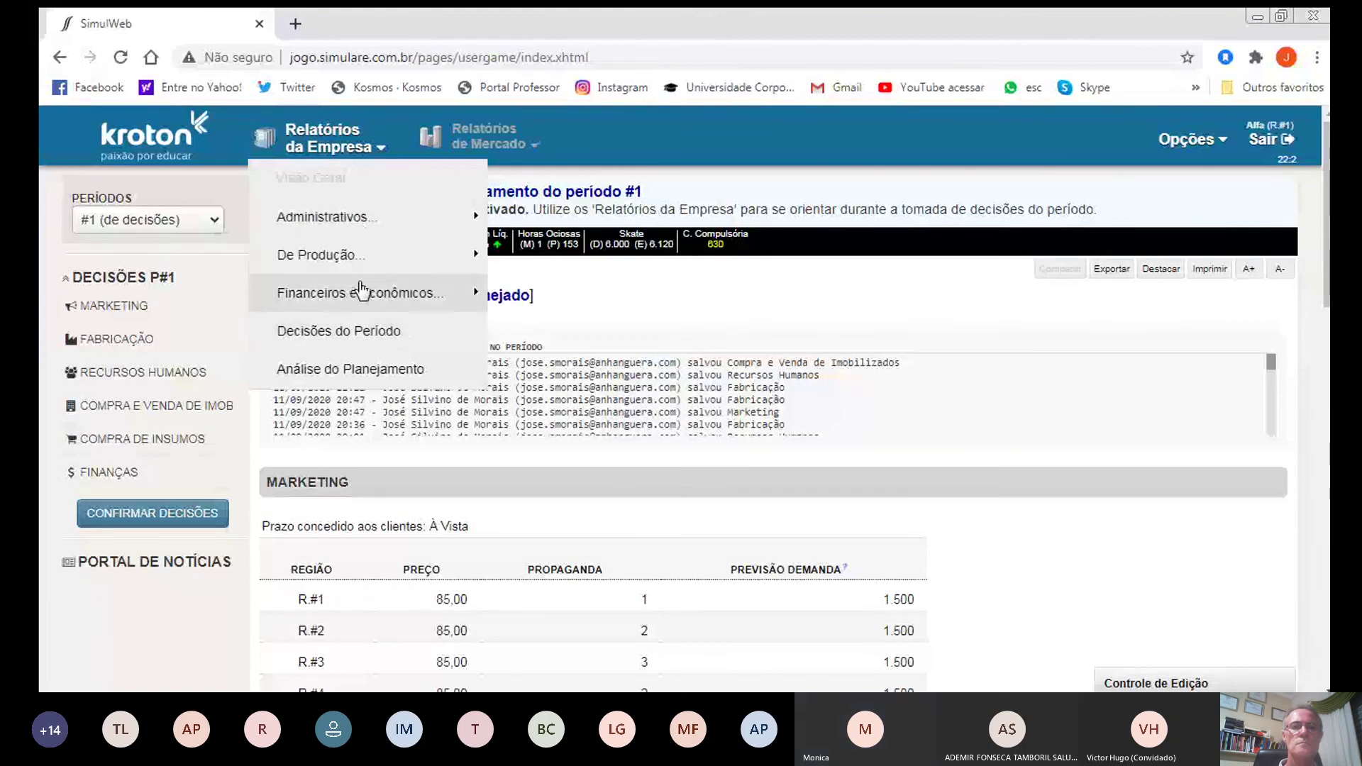
pyautogui.click(362, 328)
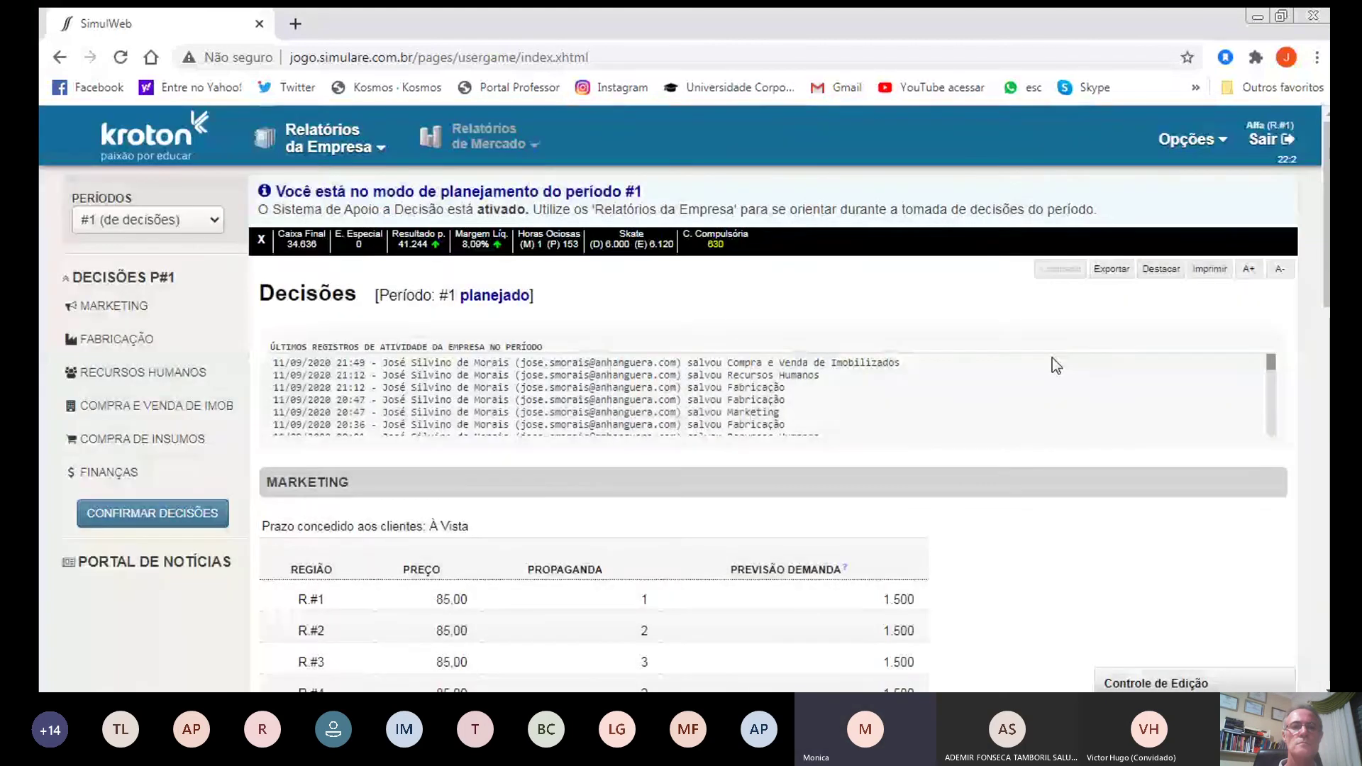
pyautogui.scroll(-6, 1328, 298)
pyautogui.scroll(-6, 1329, 298)
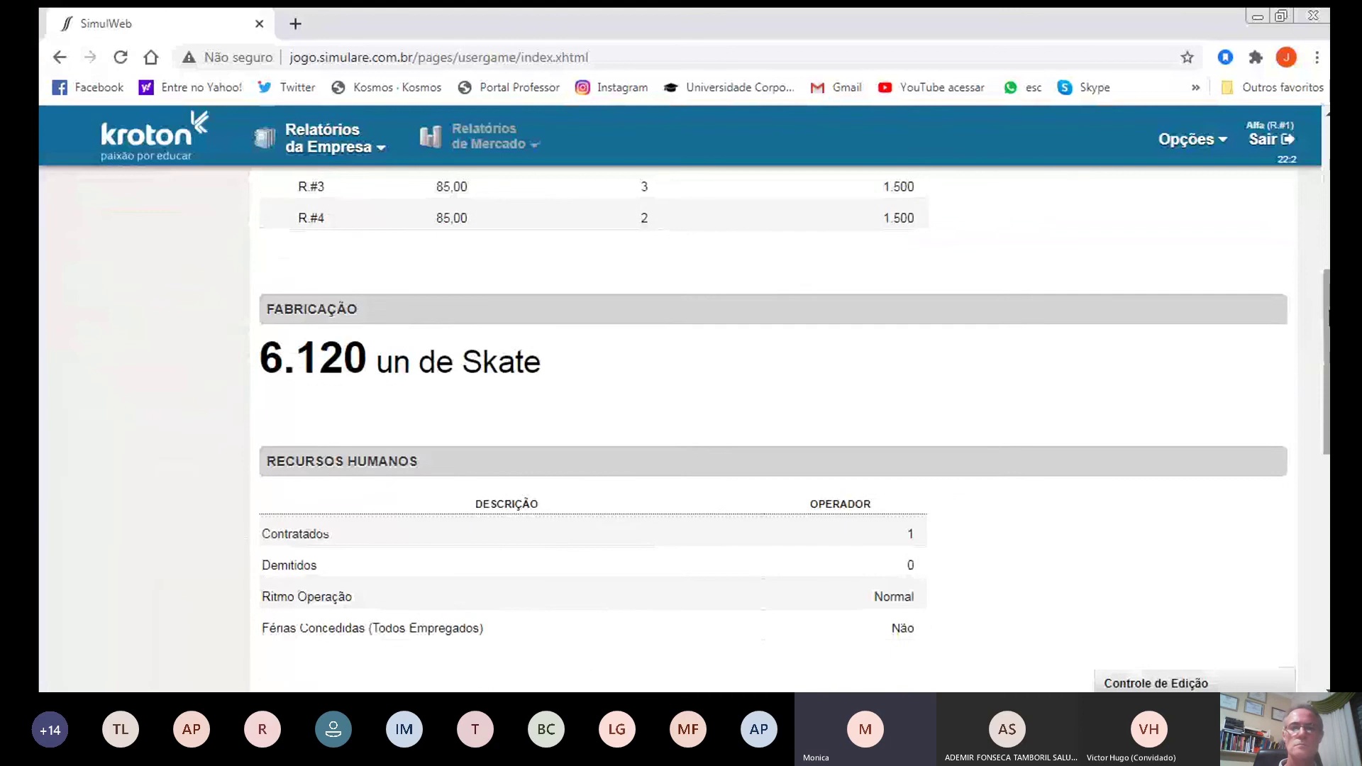
pyautogui.scroll(8, 1325, 363)
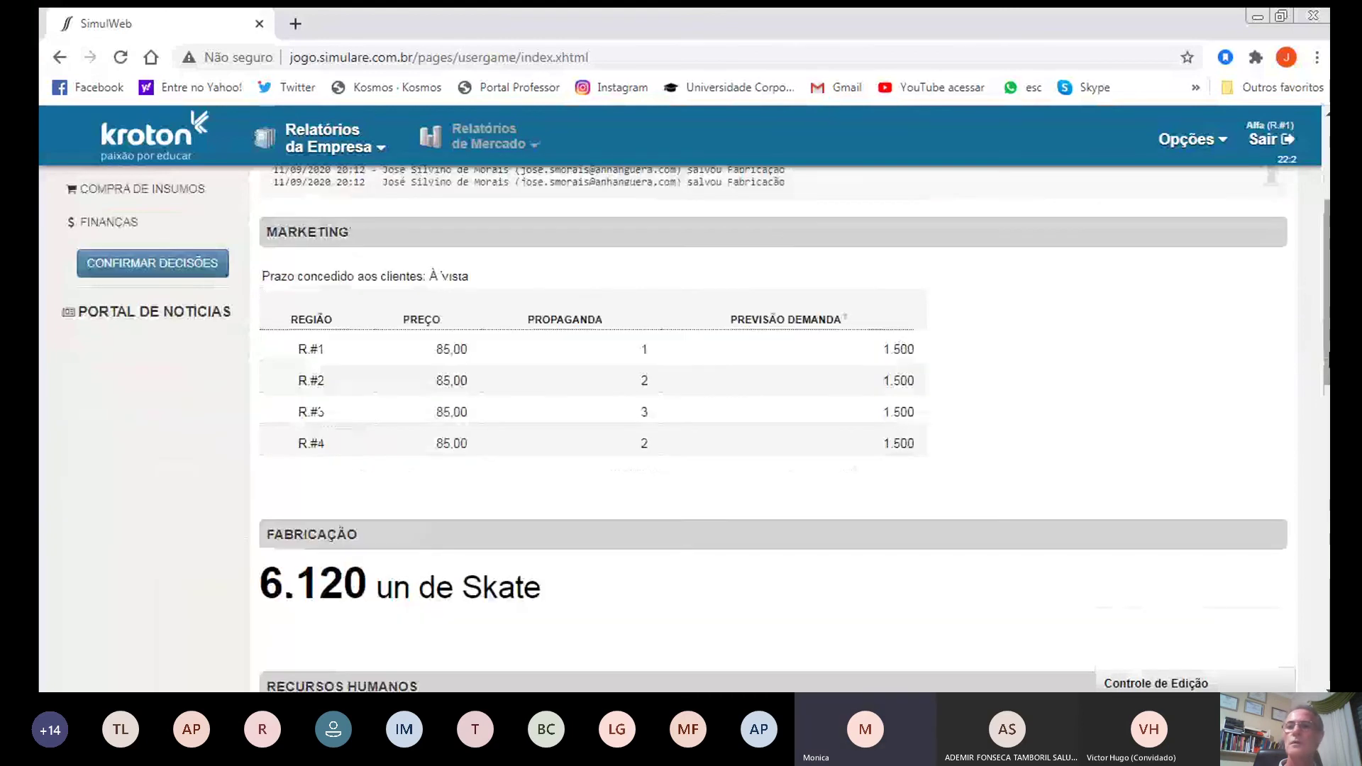
pyautogui.scroll(4, 1160, 266)
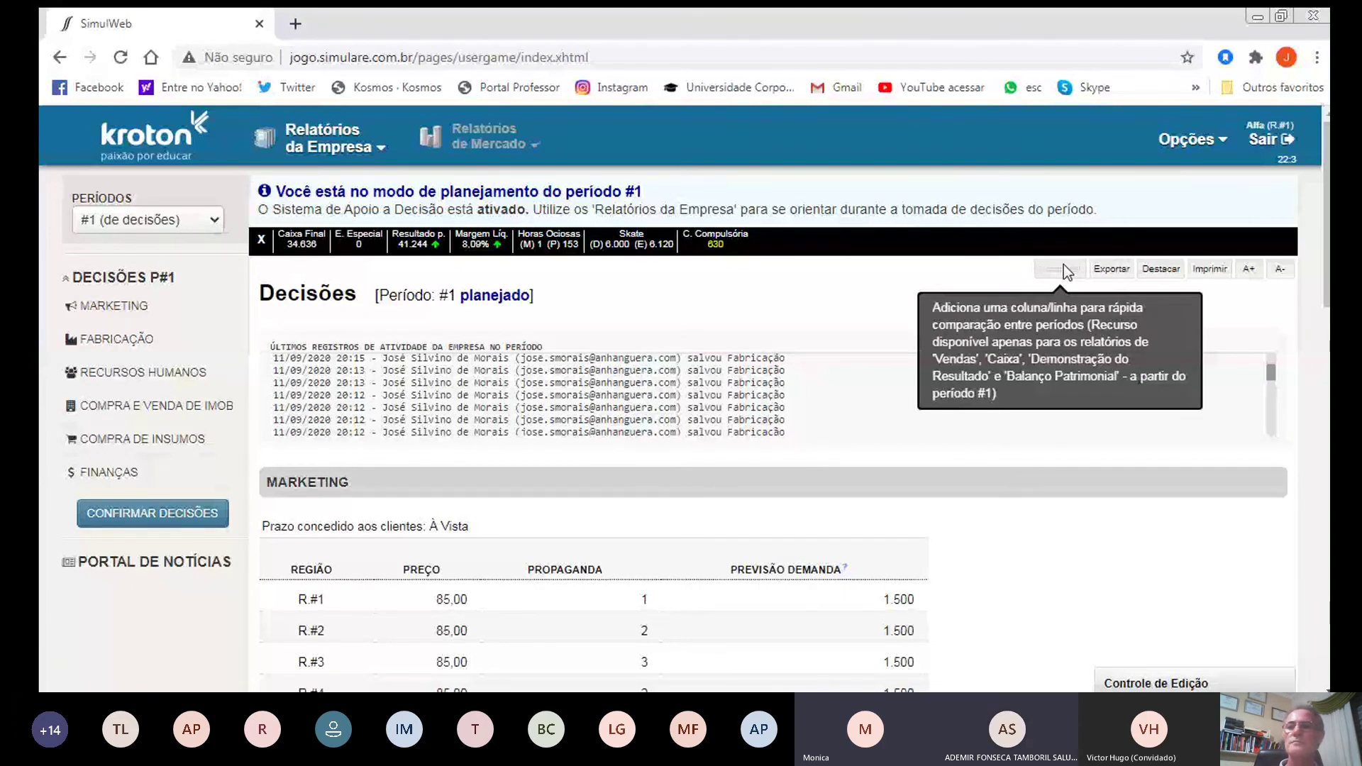
# Step: Return to 2020.2 ANHANGUERA FAC4 - Simulação Empresarial and check its period management for unconfirmed period #2 decisions
pyautogui.click(1258, 141)
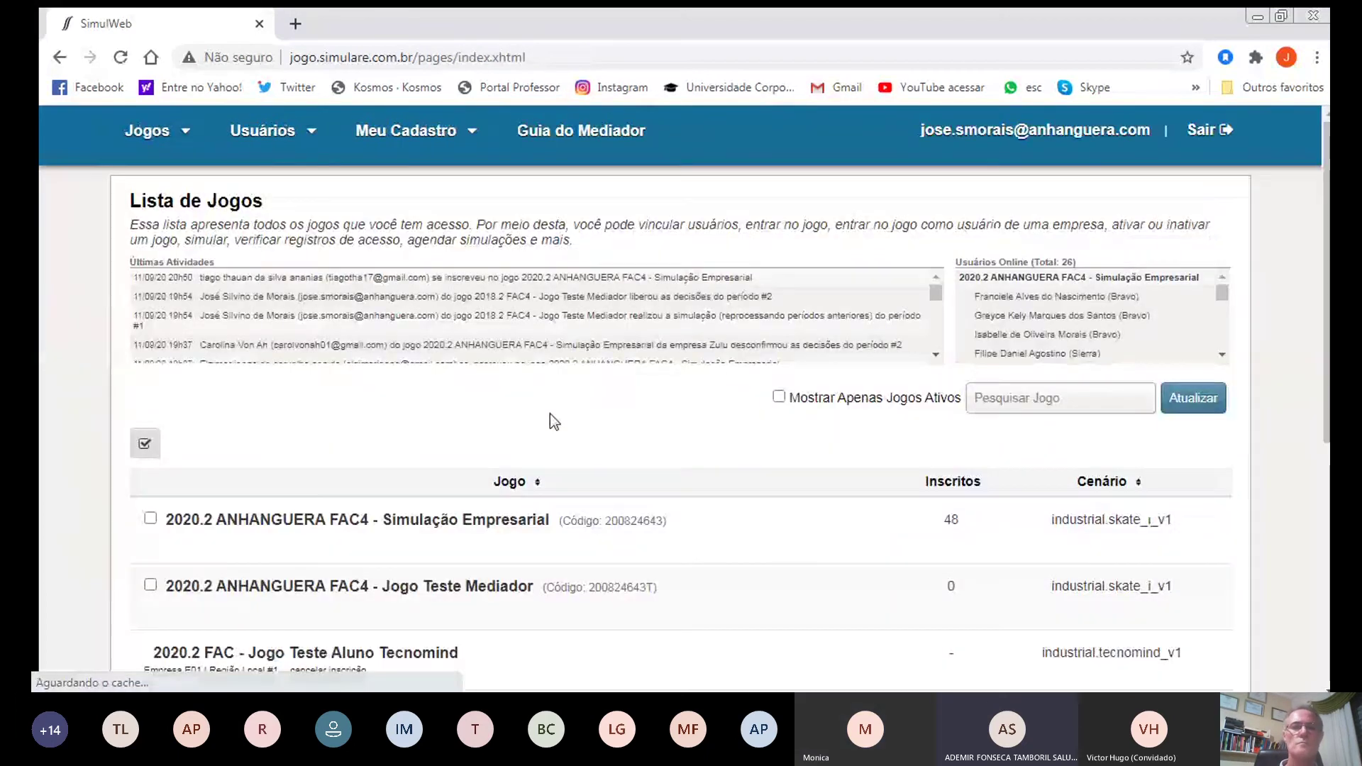
pyautogui.click(398, 519)
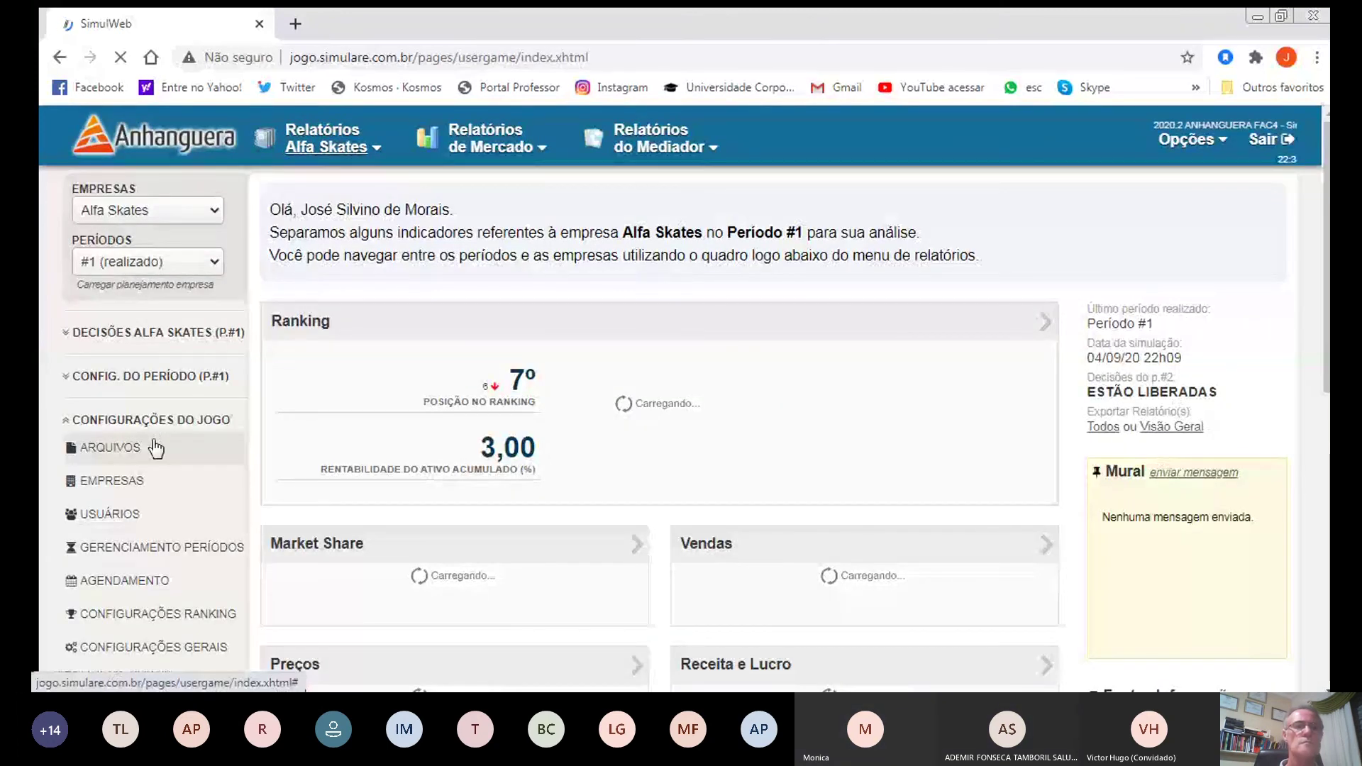
pyautogui.scroll(-4, 156, 448)
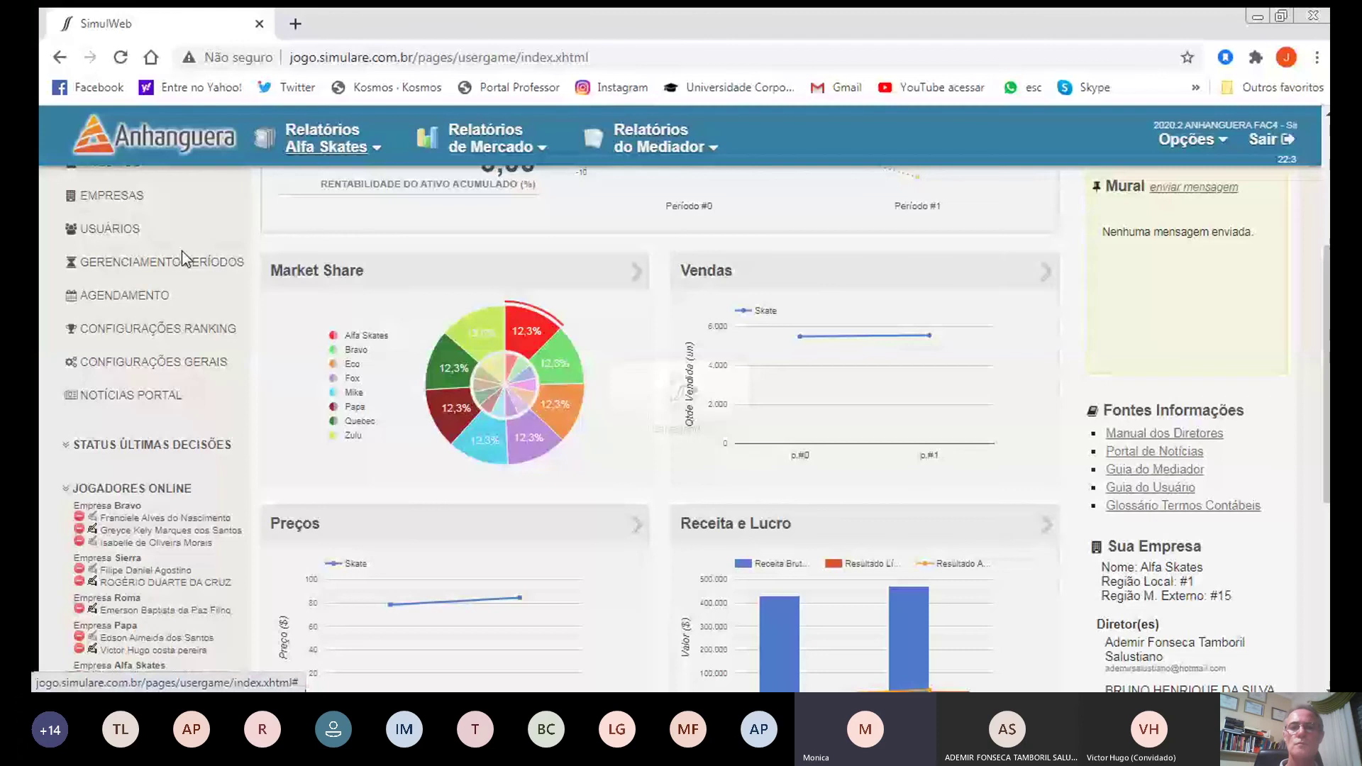
pyautogui.click(182, 255)
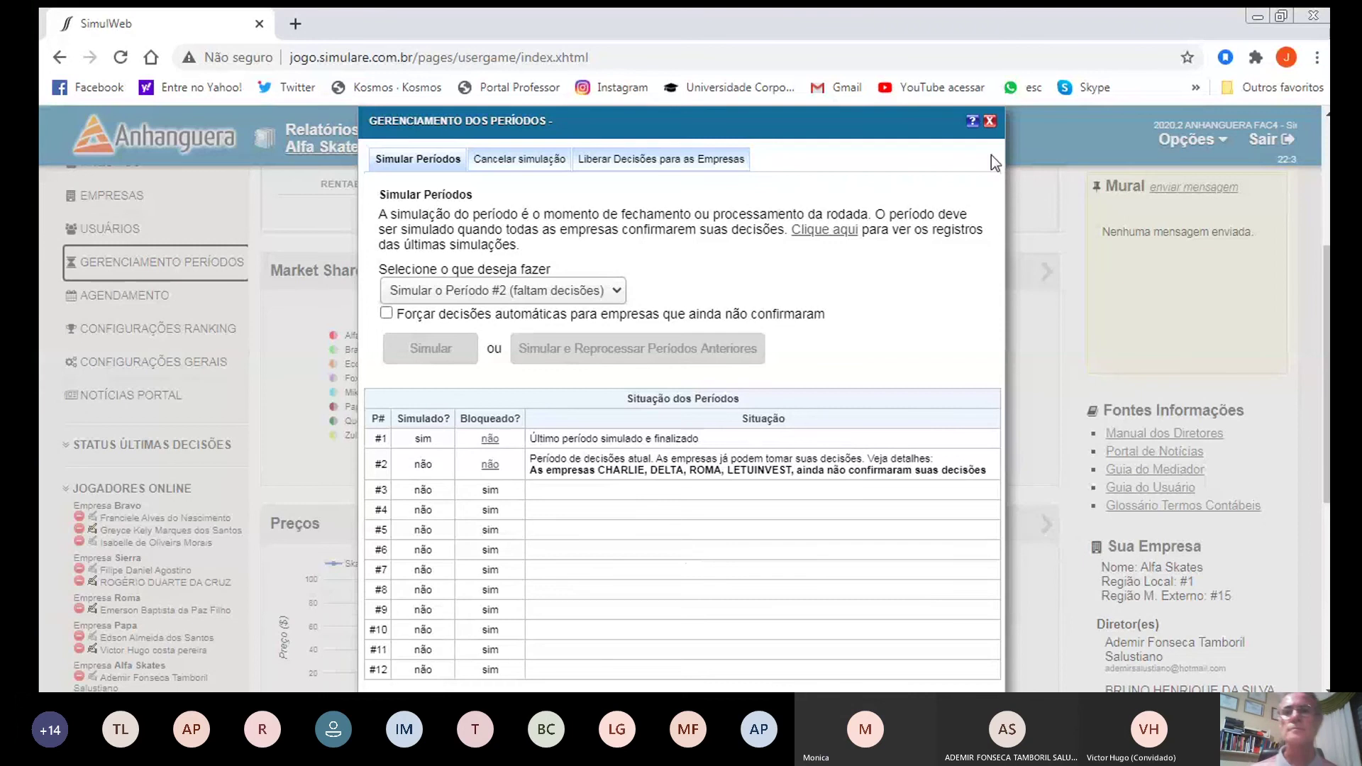
pyautogui.click(988, 122)
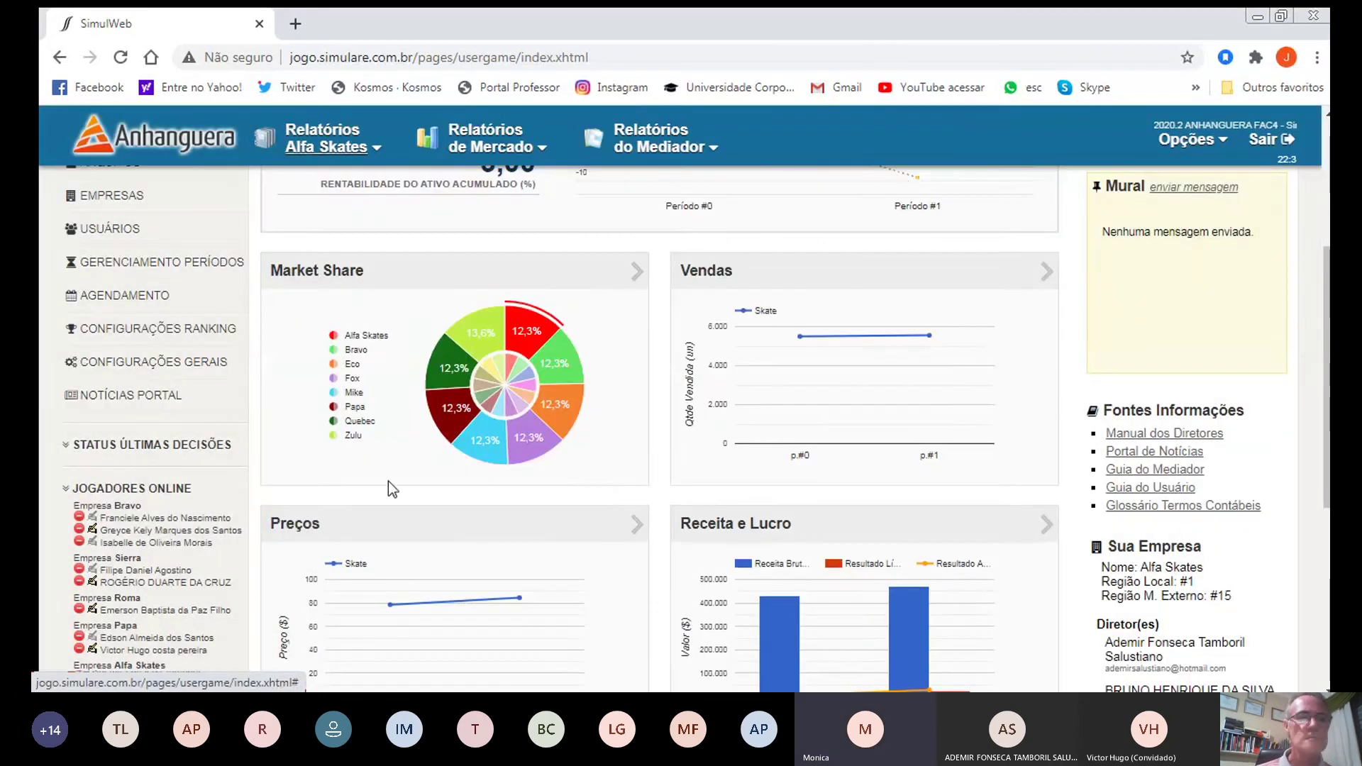
# Step: Look through the online players listed under each company to see who is connected
pyautogui.scroll(-4, 157, 578)
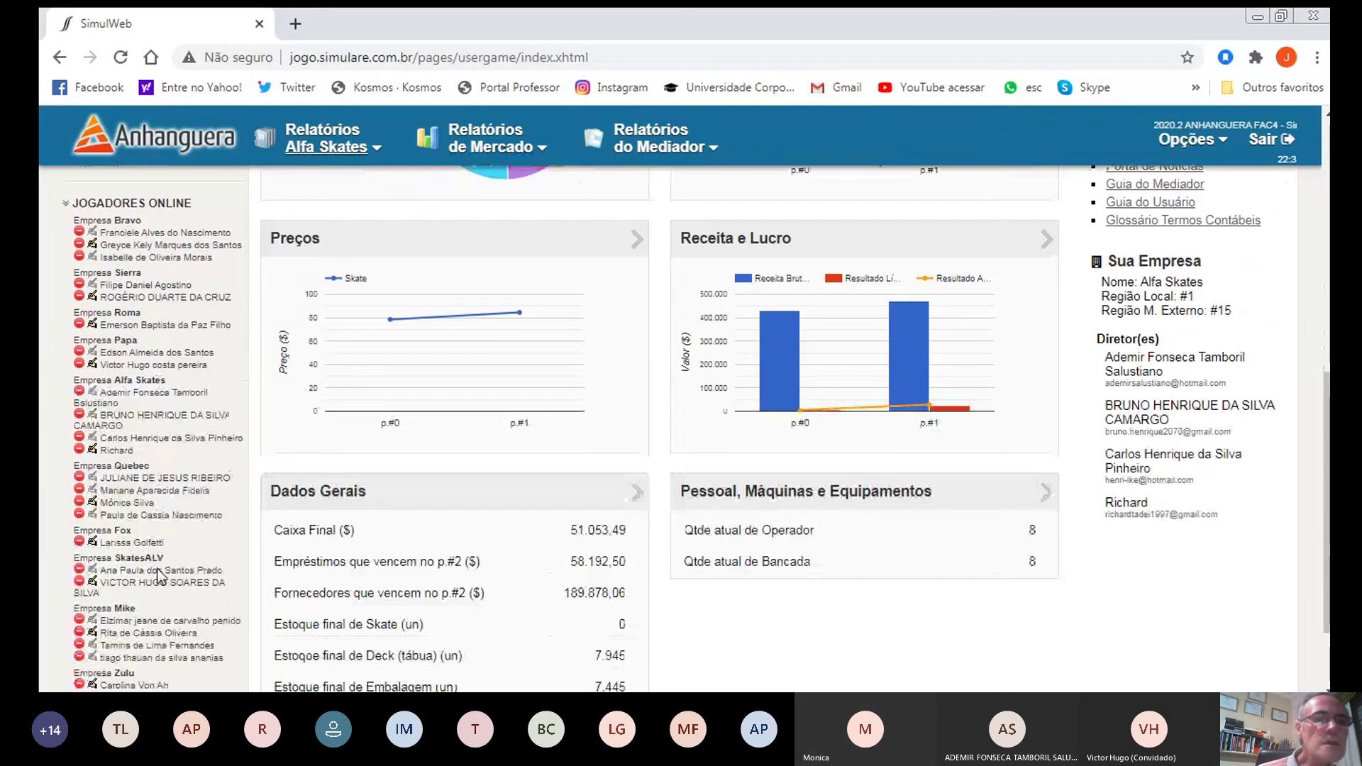
pyautogui.scroll(-2, 158, 573)
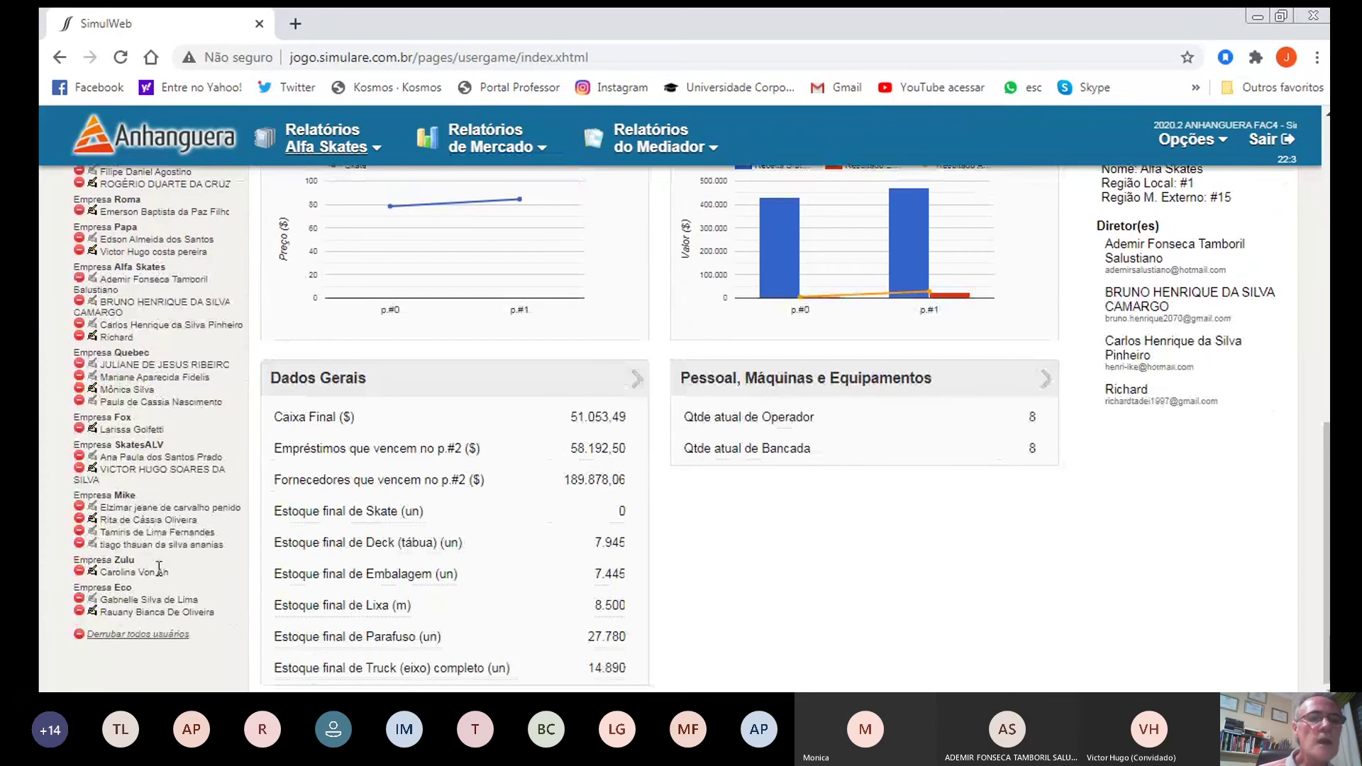
pyautogui.scroll(1, 172, 508)
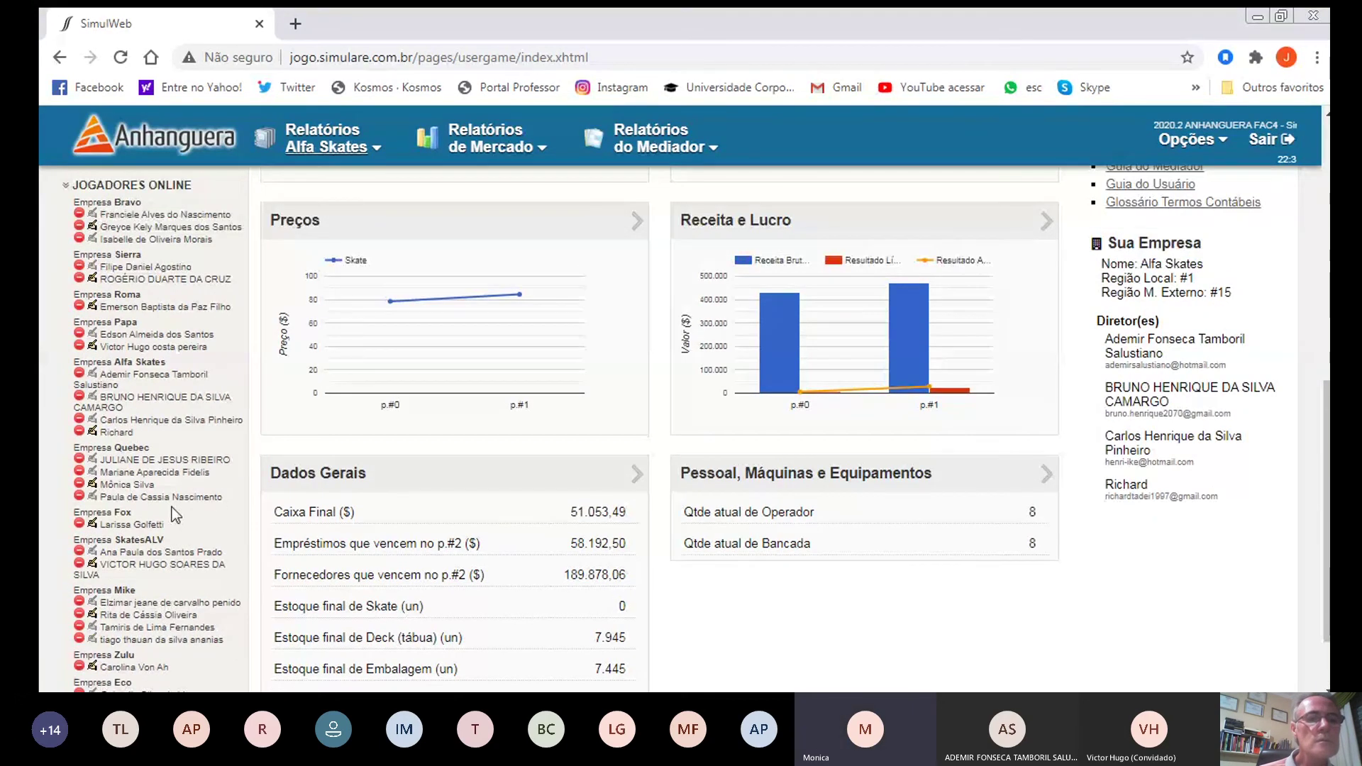
# Step: Simulate period #2 while reprocessing previous periods, forcing automatic decisions for unconfirmed companies and keeping the next round blocked
pyautogui.scroll(-1, 172, 508)
pyautogui.scroll(2, 172, 508)
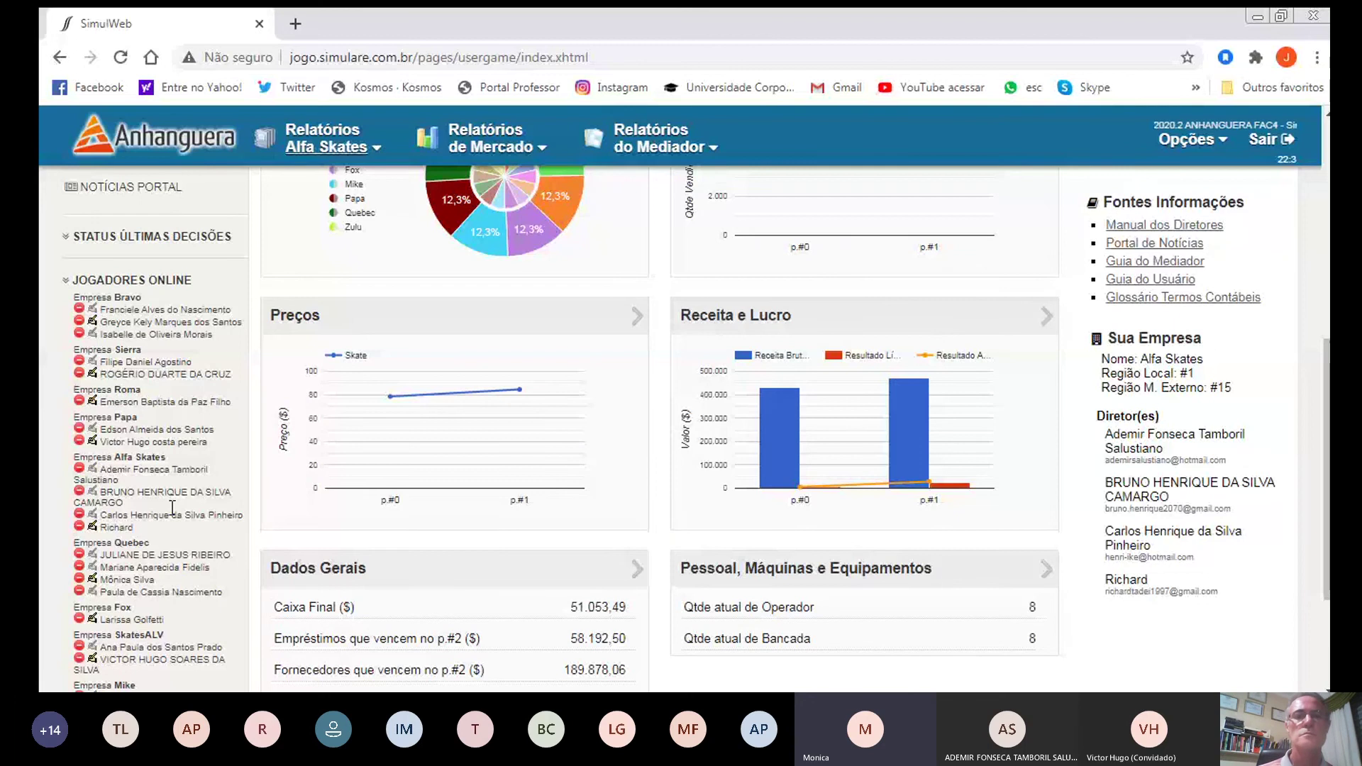
pyautogui.click(386, 312)
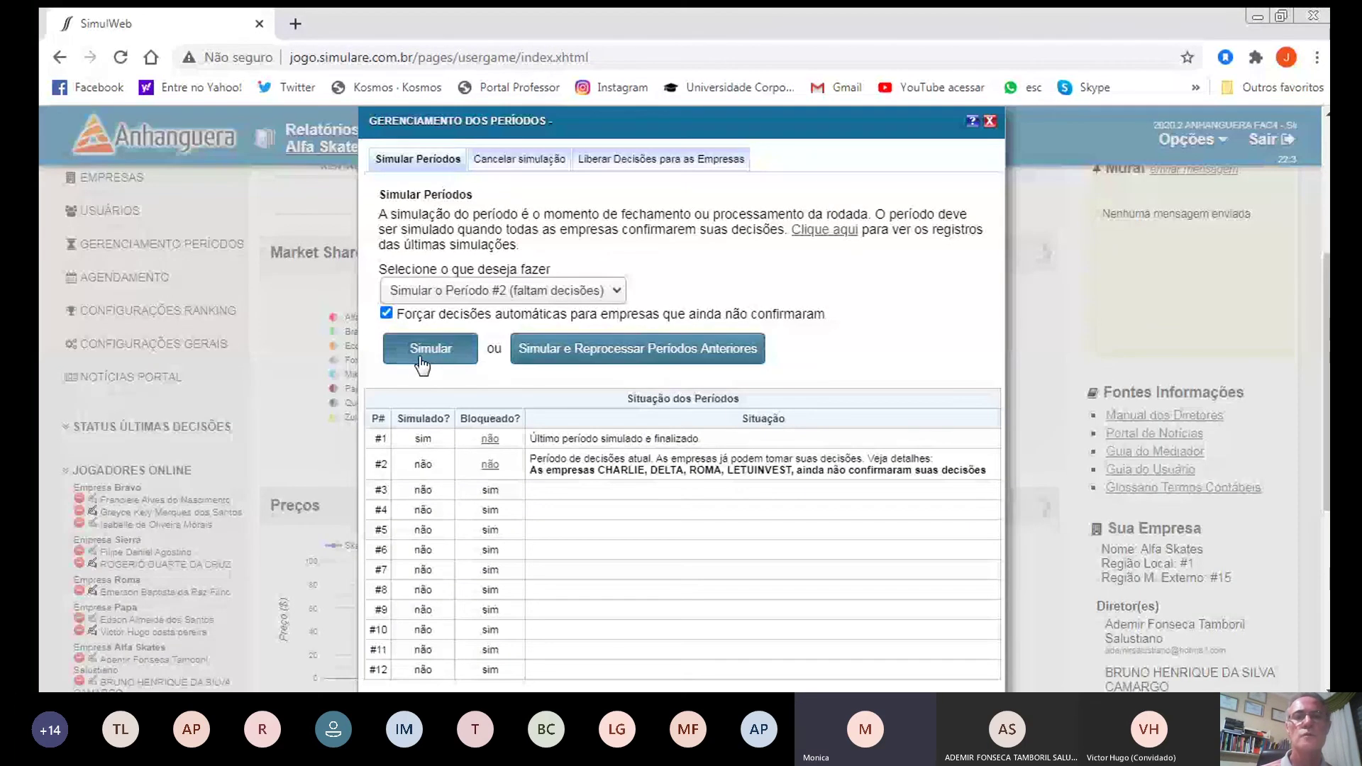
pyautogui.click(620, 349)
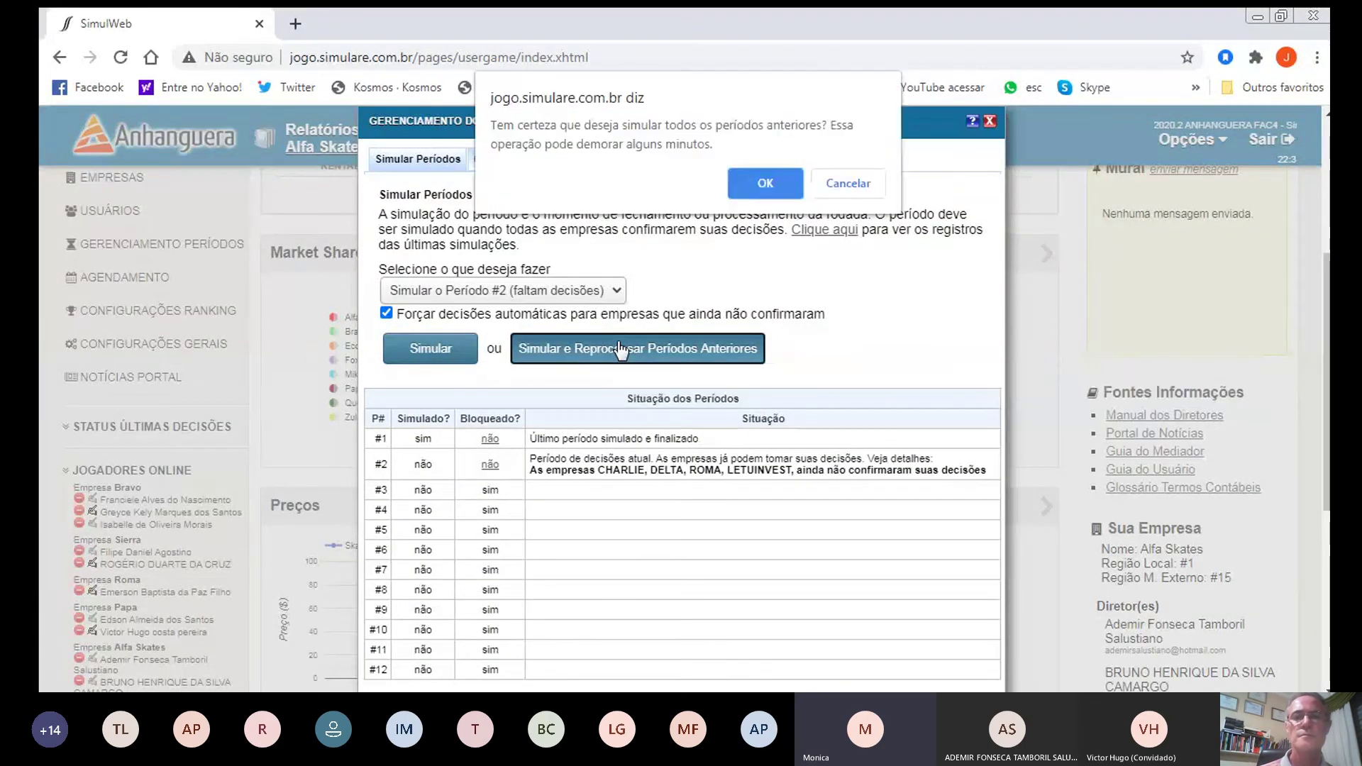
pyautogui.click(756, 190)
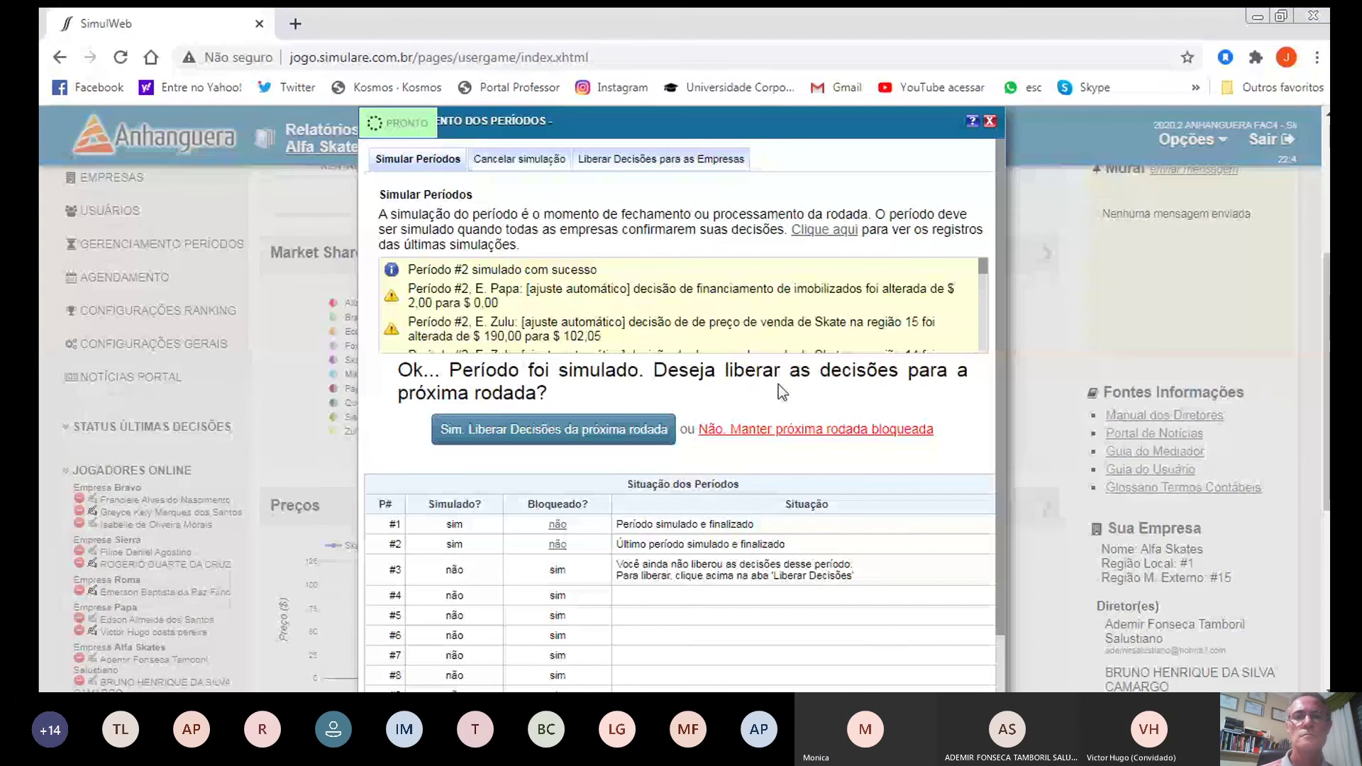
pyautogui.click(830, 429)
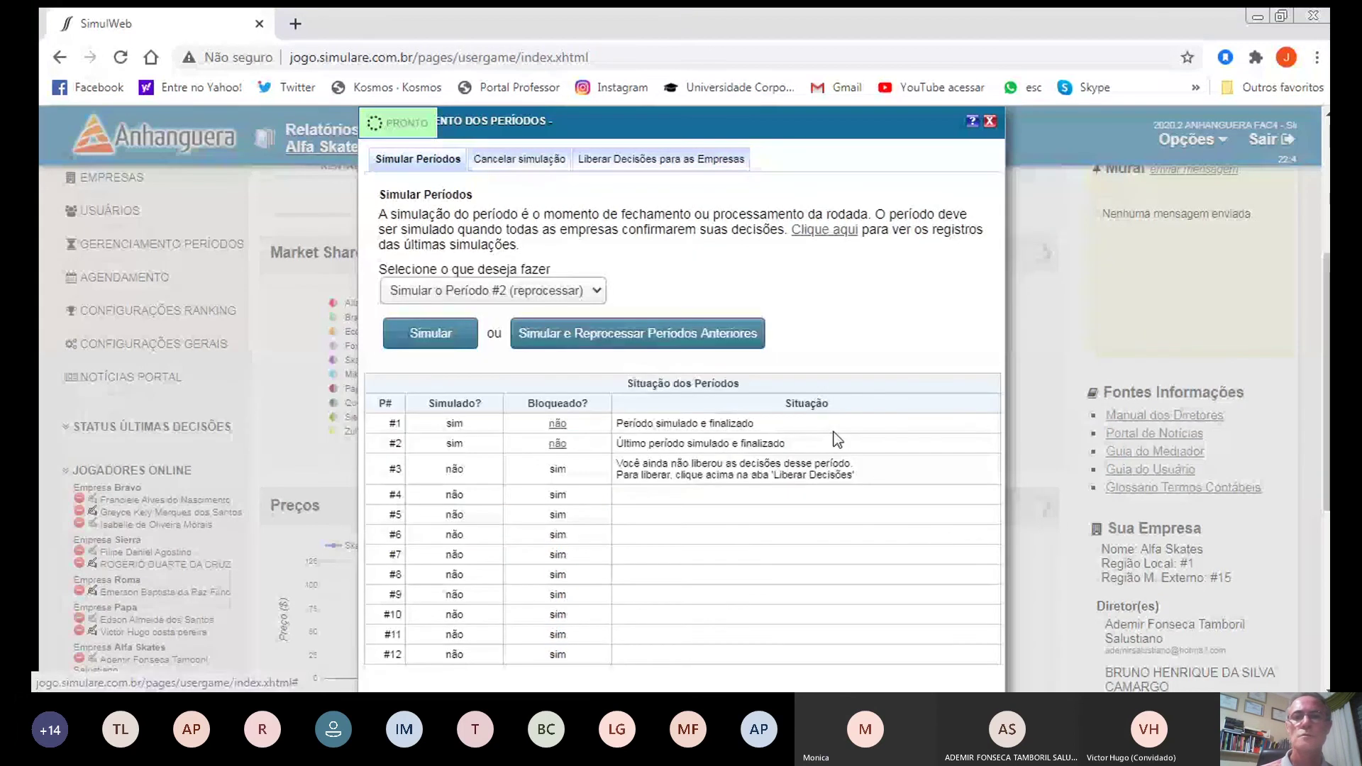
pyautogui.click(985, 122)
# Step: Open the period #2 company ranking report, returning once to the overview page and reopening it
pyautogui.moveTo(486, 138)
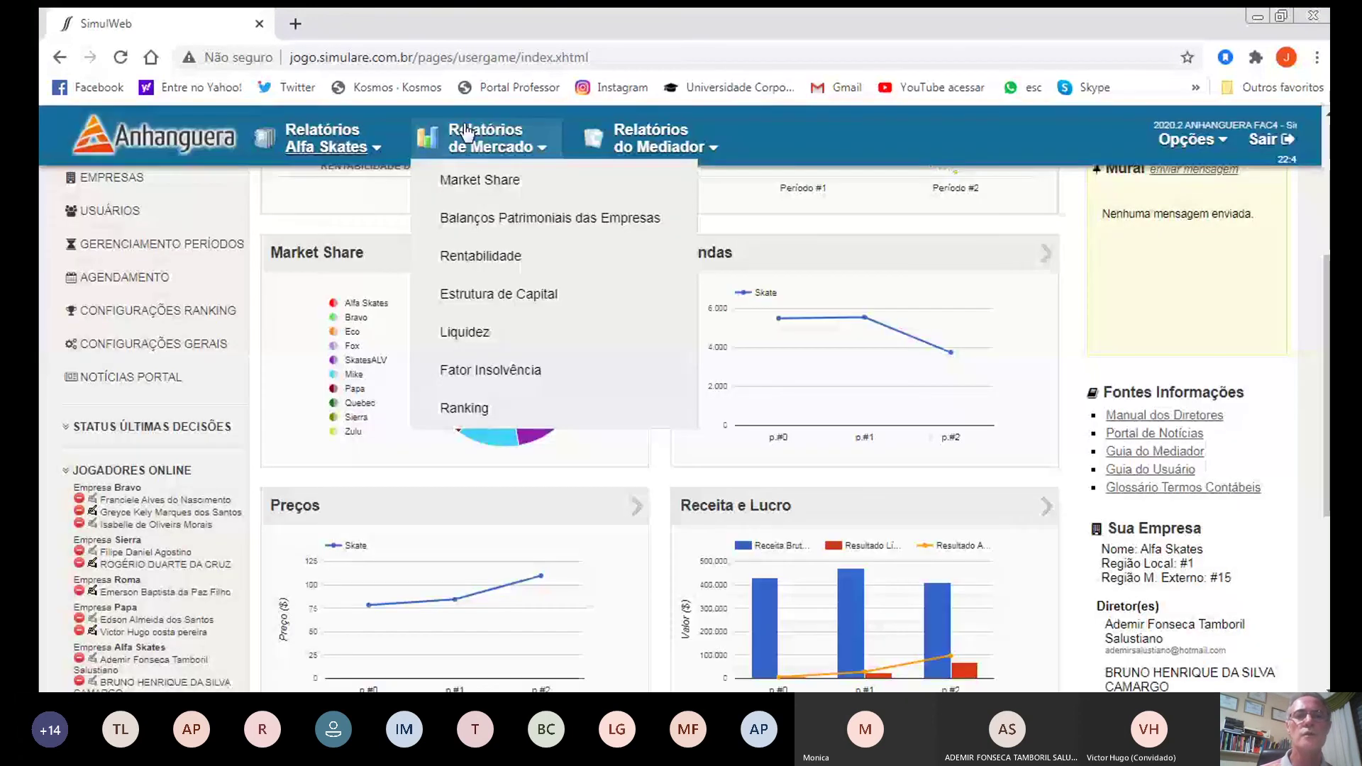
pyautogui.click(462, 410)
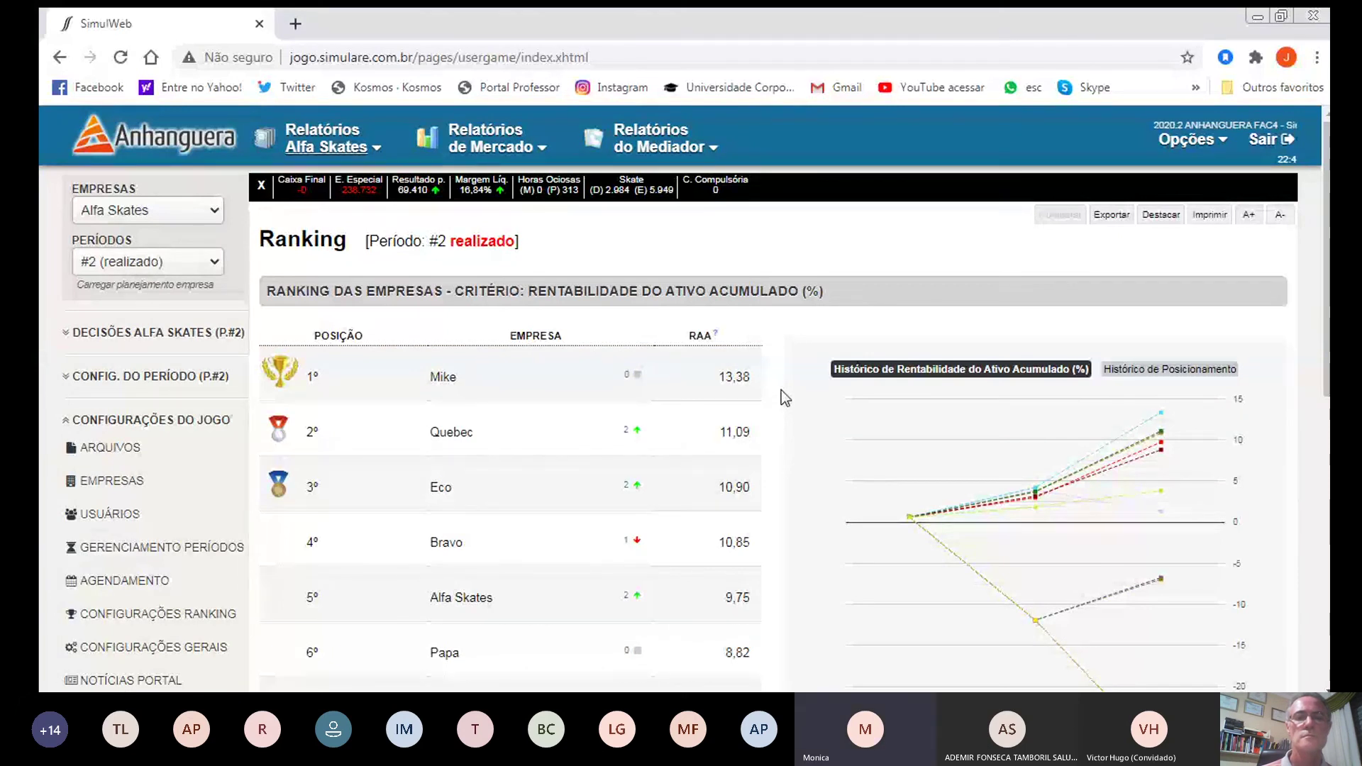
pyautogui.click(494, 139)
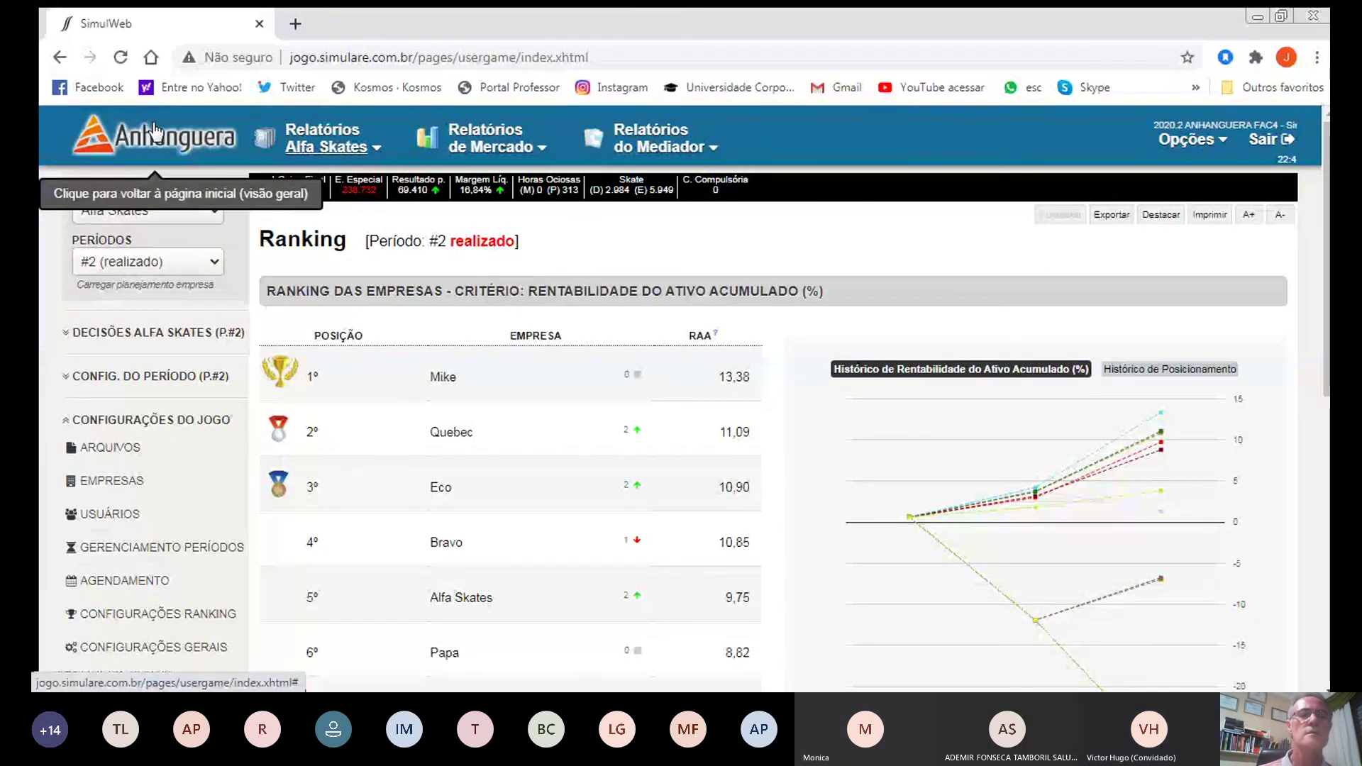
pyautogui.click(152, 123)
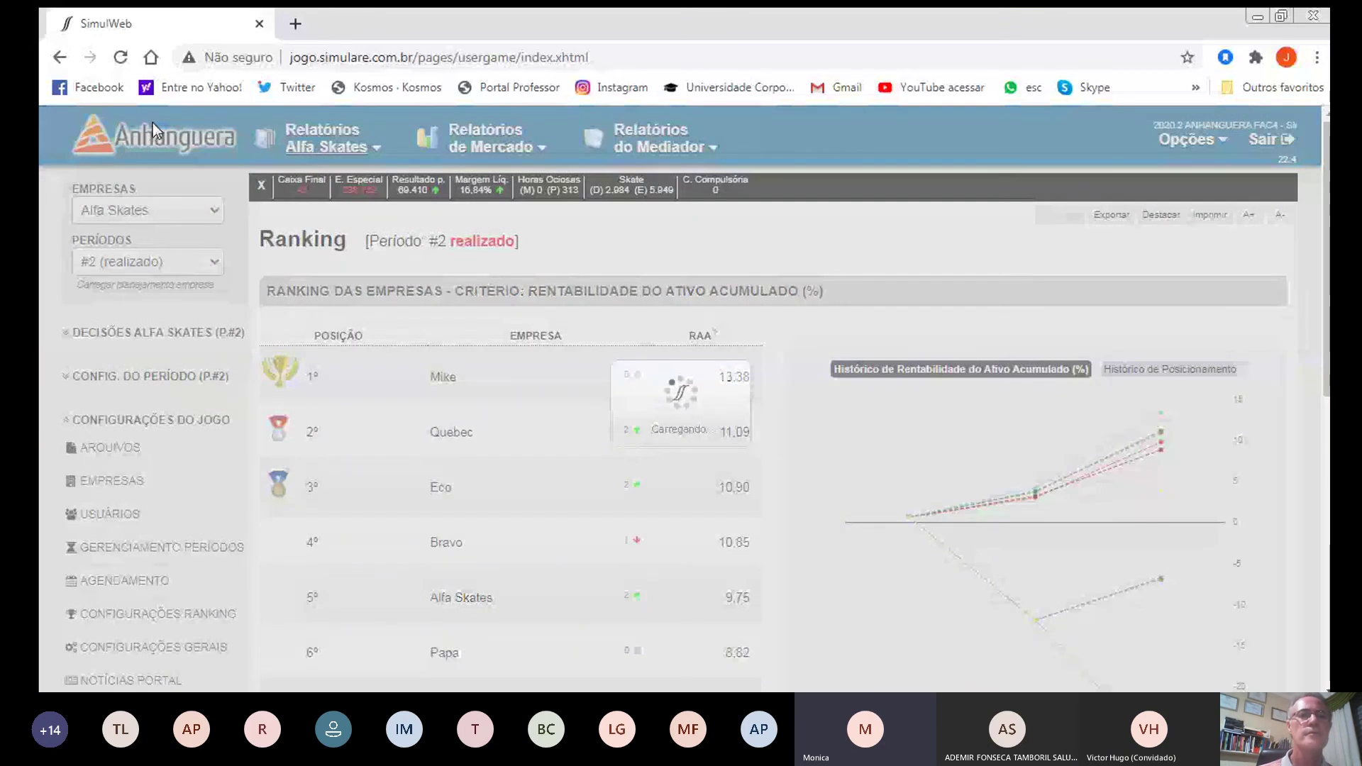
pyautogui.click(497, 138)
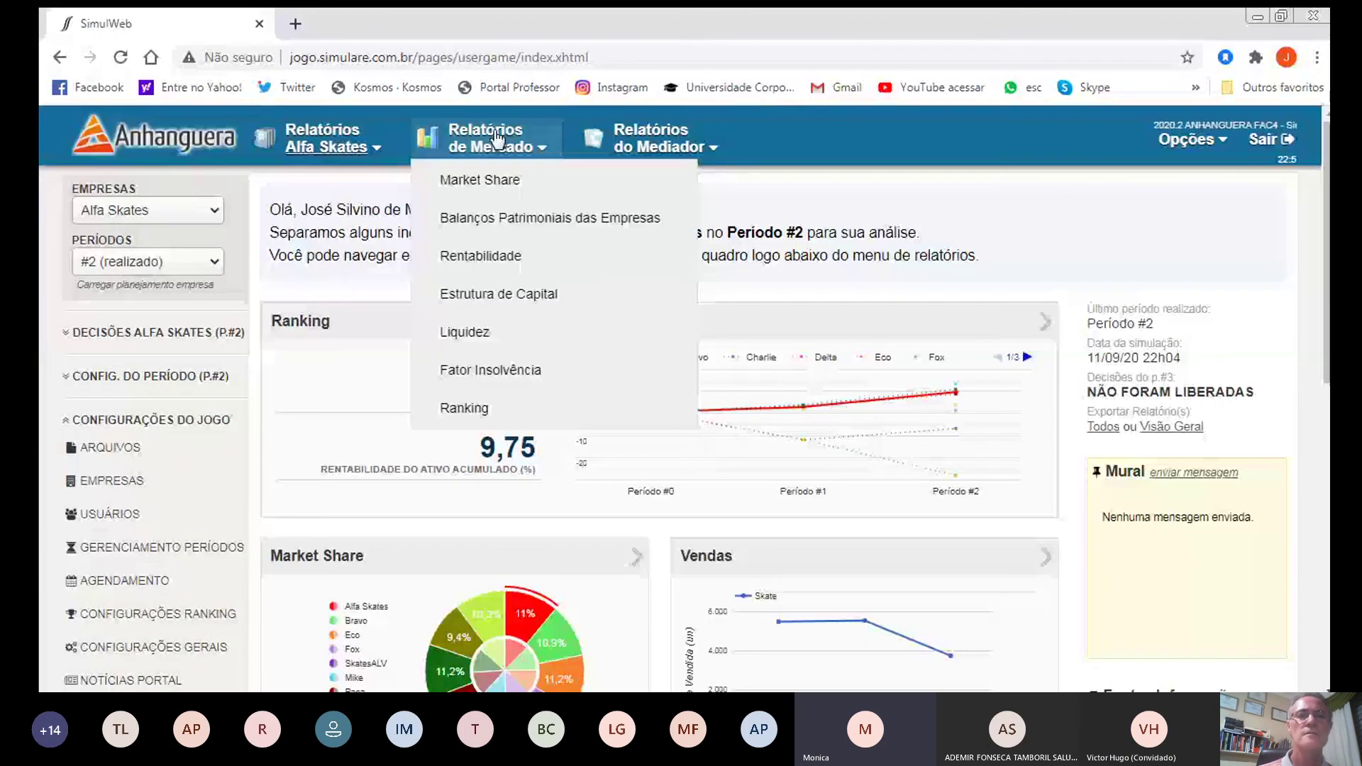
pyautogui.click(470, 406)
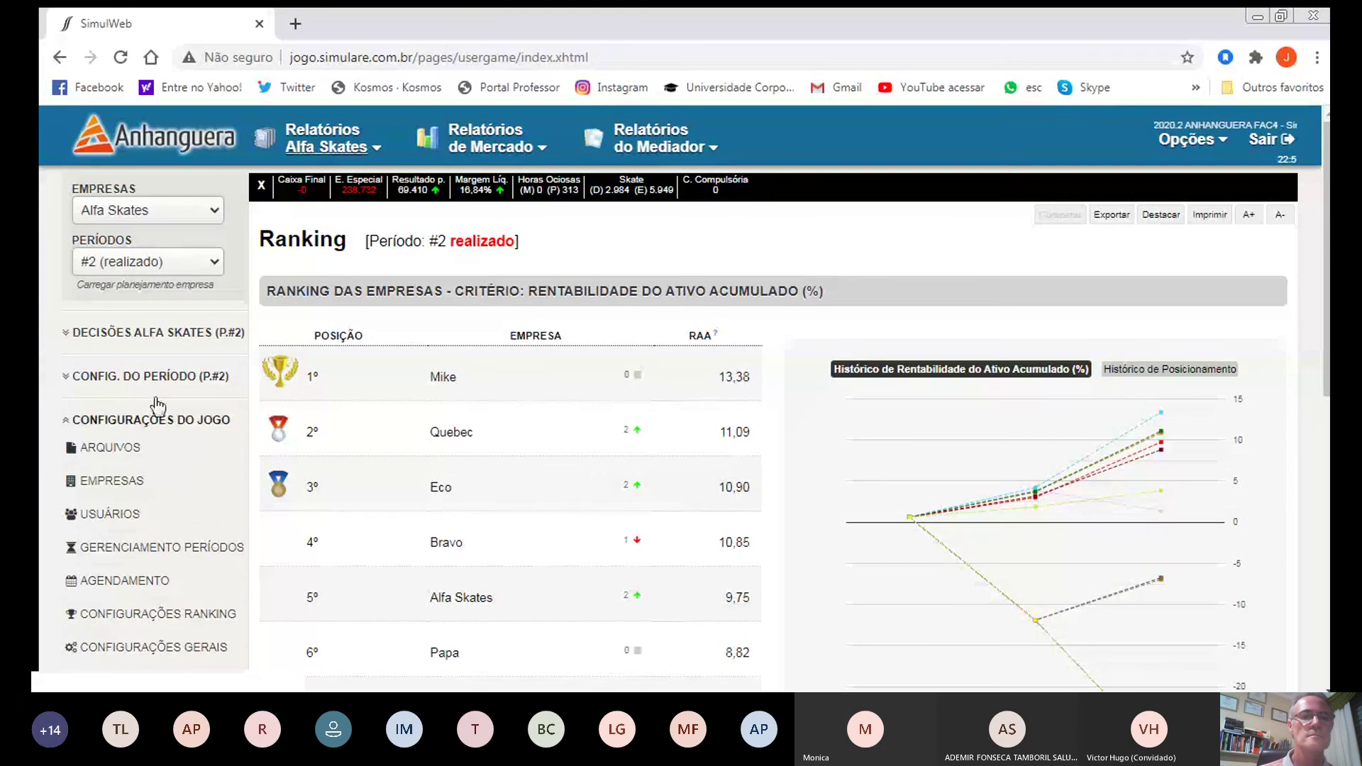
# Step: Check the list of company names and the registered users' company assignments, closing both without changes
pyautogui.click(124, 482)
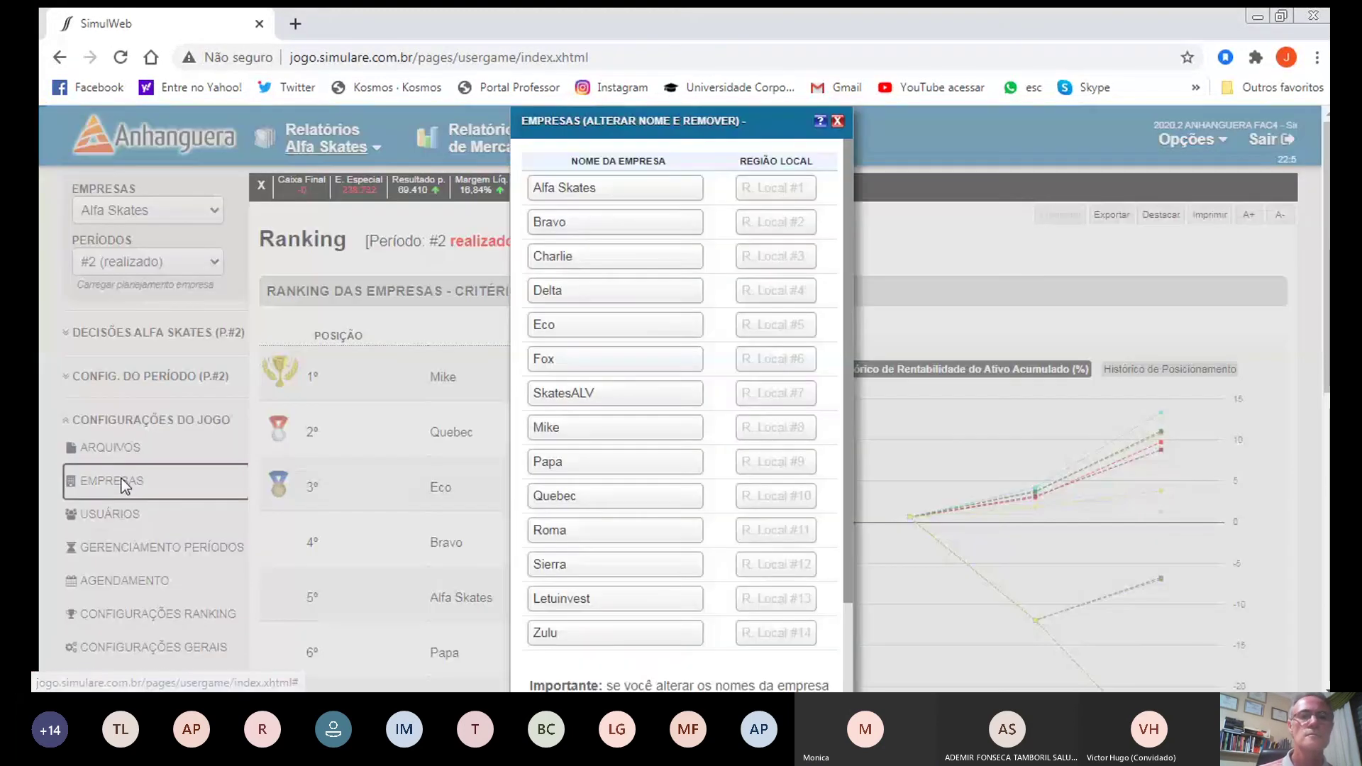
pyautogui.click(837, 122)
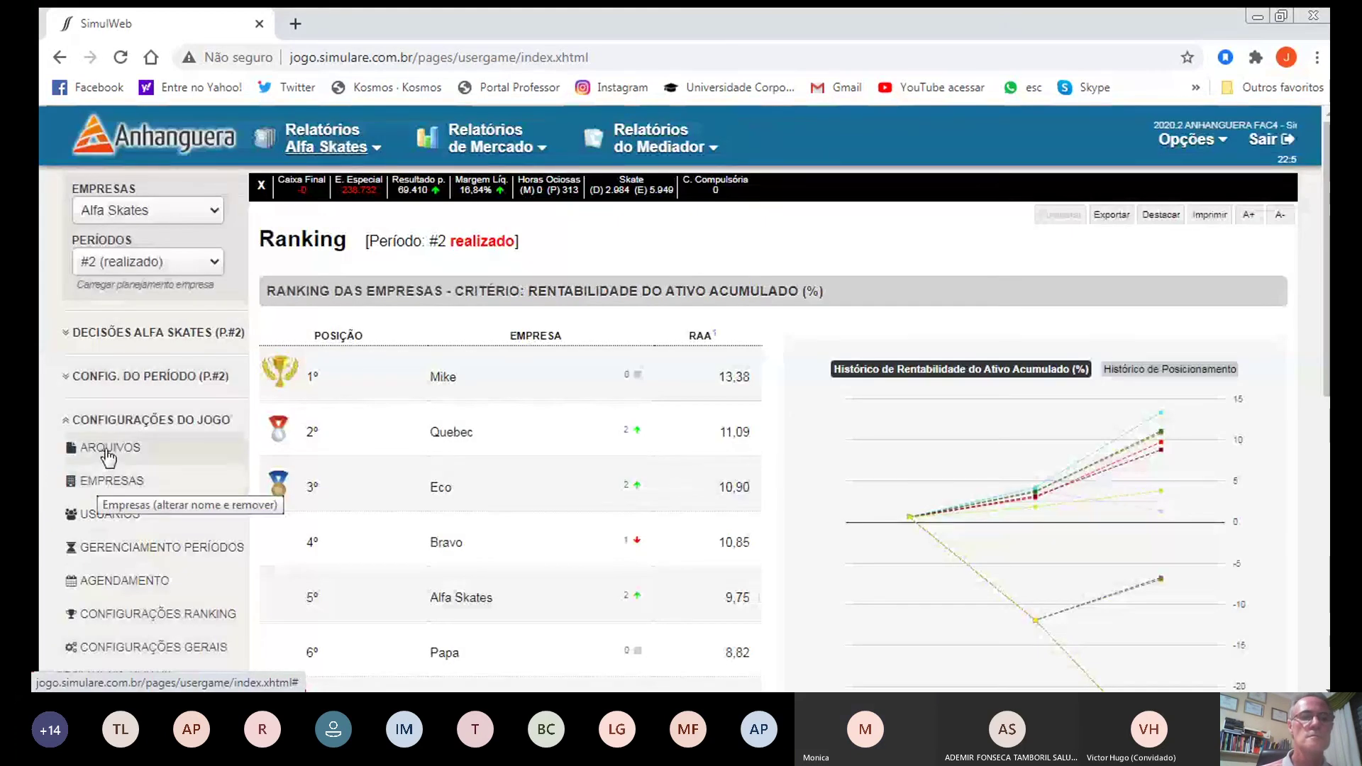
pyautogui.click(110, 512)
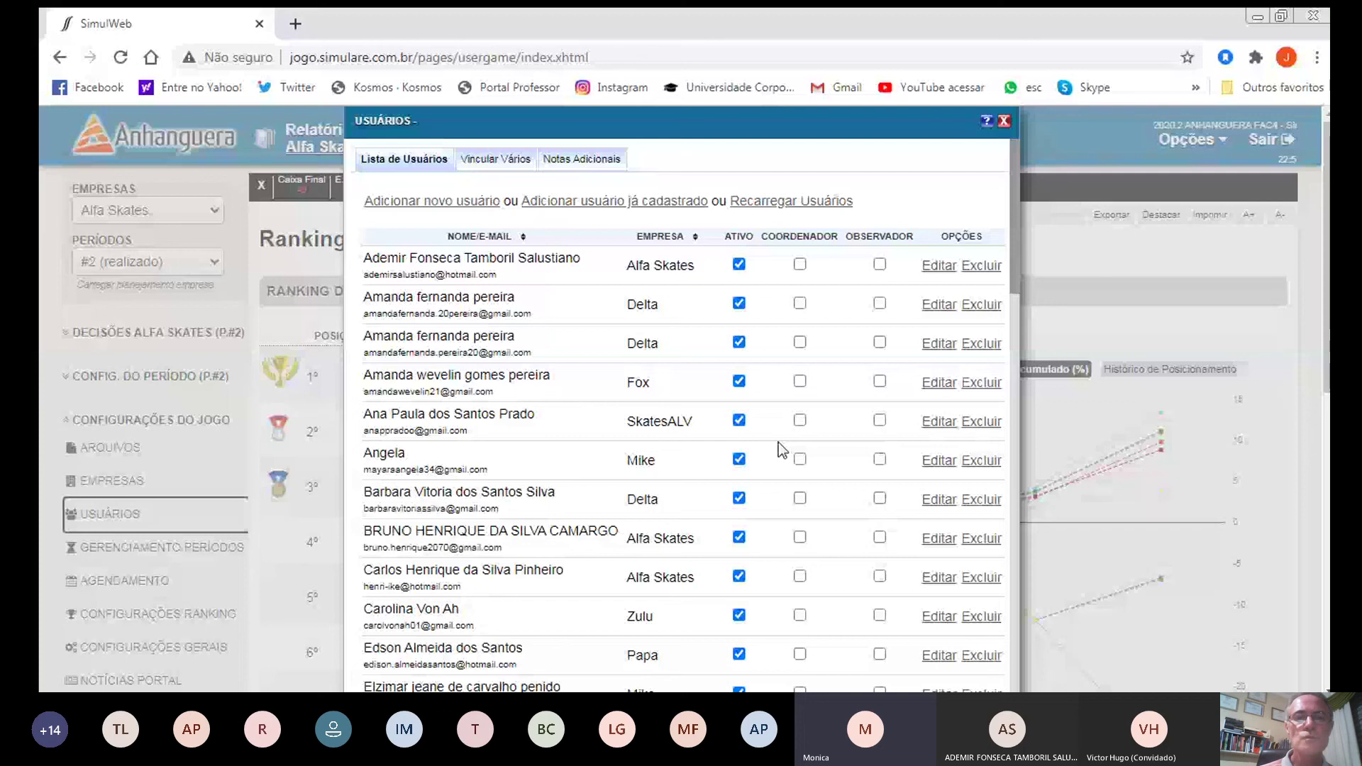
pyautogui.moveTo(1016, 263); pyautogui.dragTo(1016, 342)
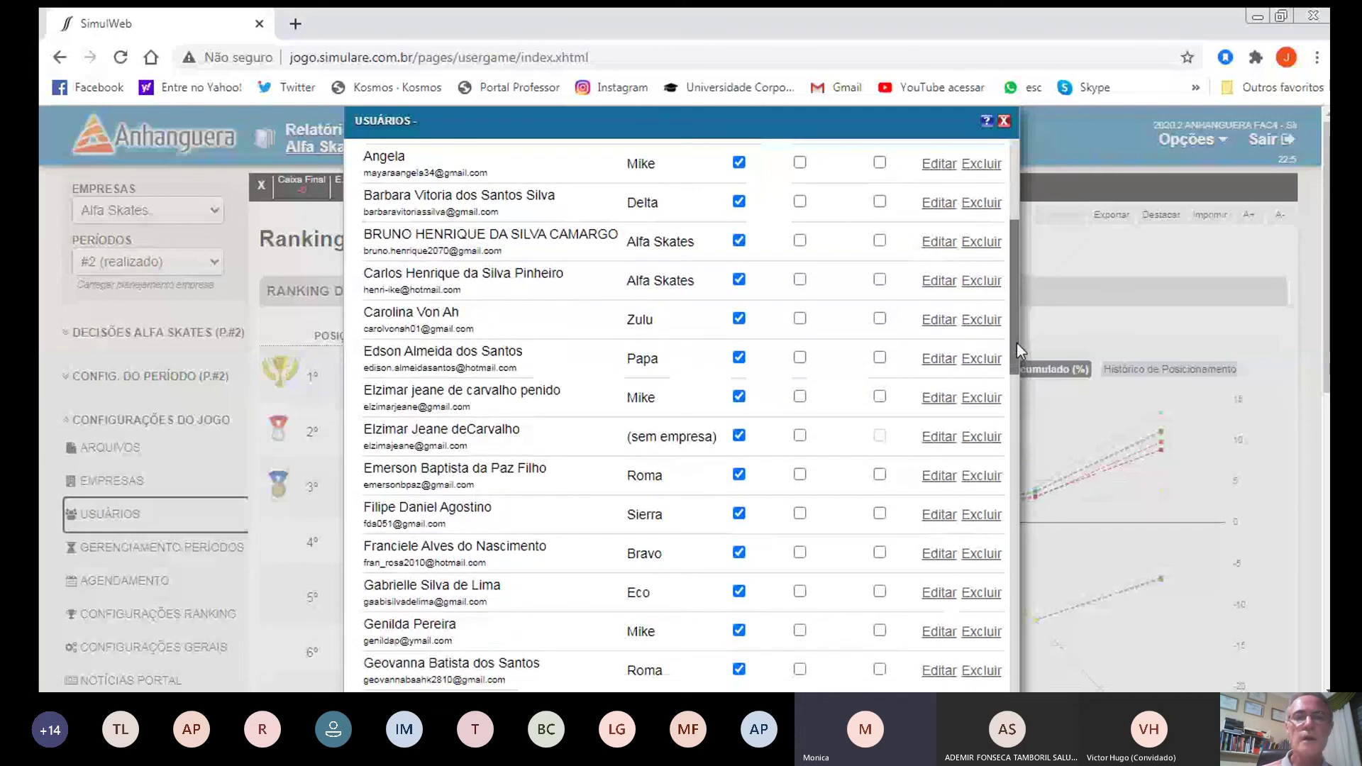
pyautogui.moveTo(1016, 342); pyautogui.dragTo(1014, 155)
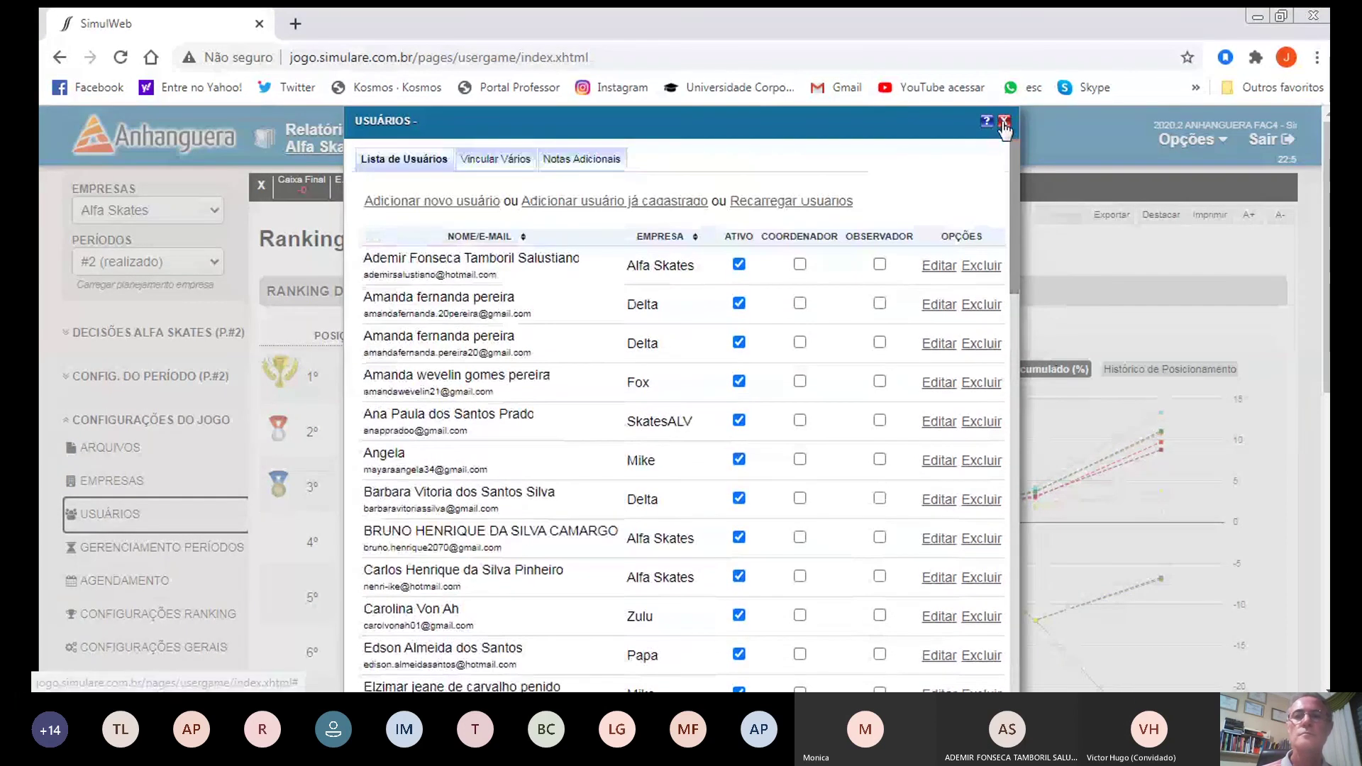
pyautogui.click(1003, 122)
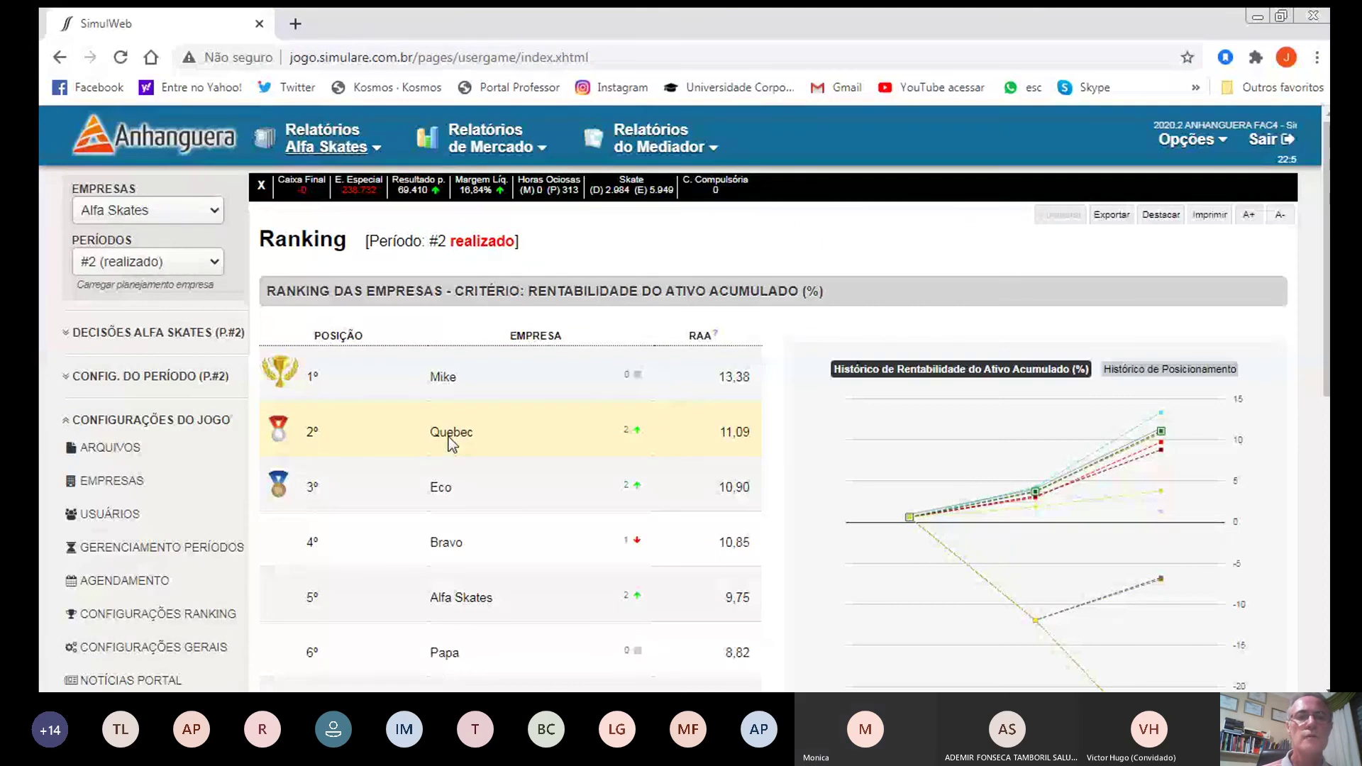
# Step: Review company positions and accumulated return on assets throughout the period #2 ranking
pyautogui.scroll(-3, 526, 496)
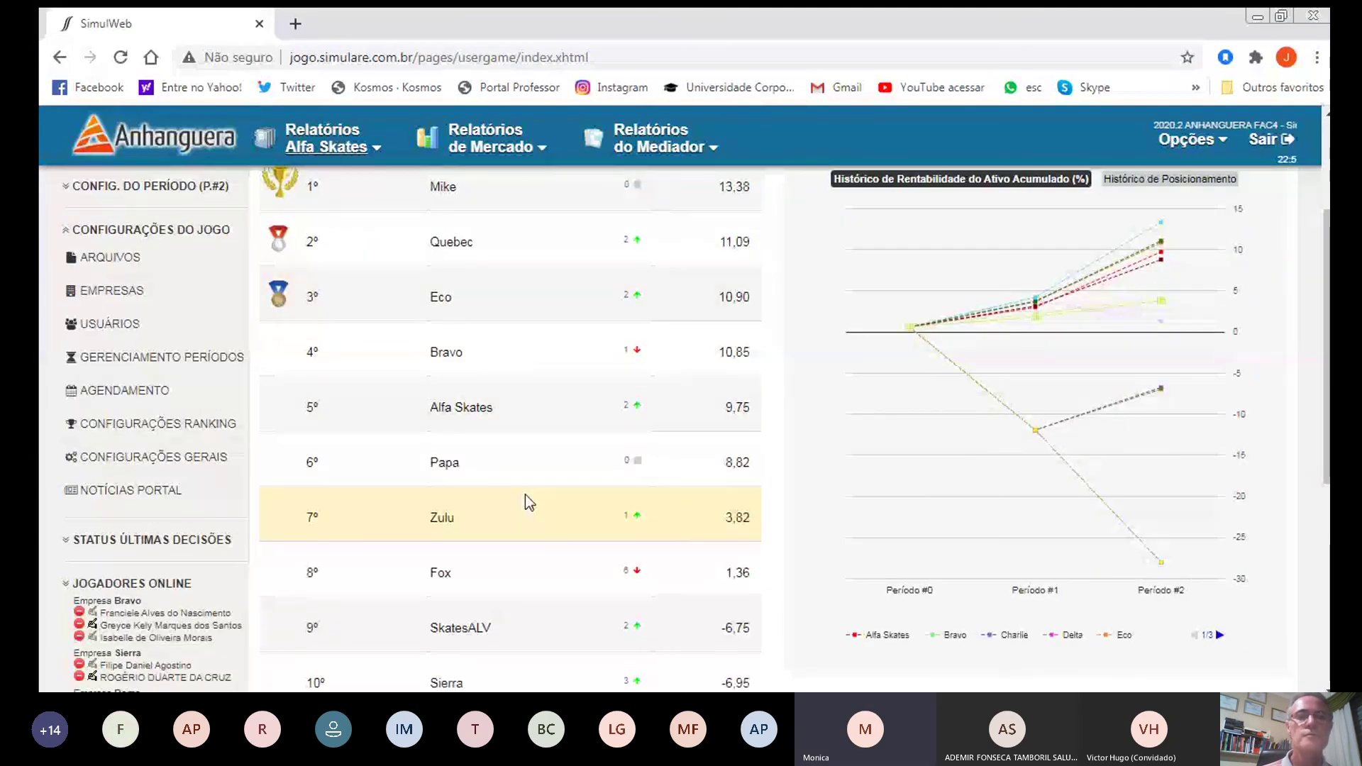
pyautogui.scroll(2, 525, 495)
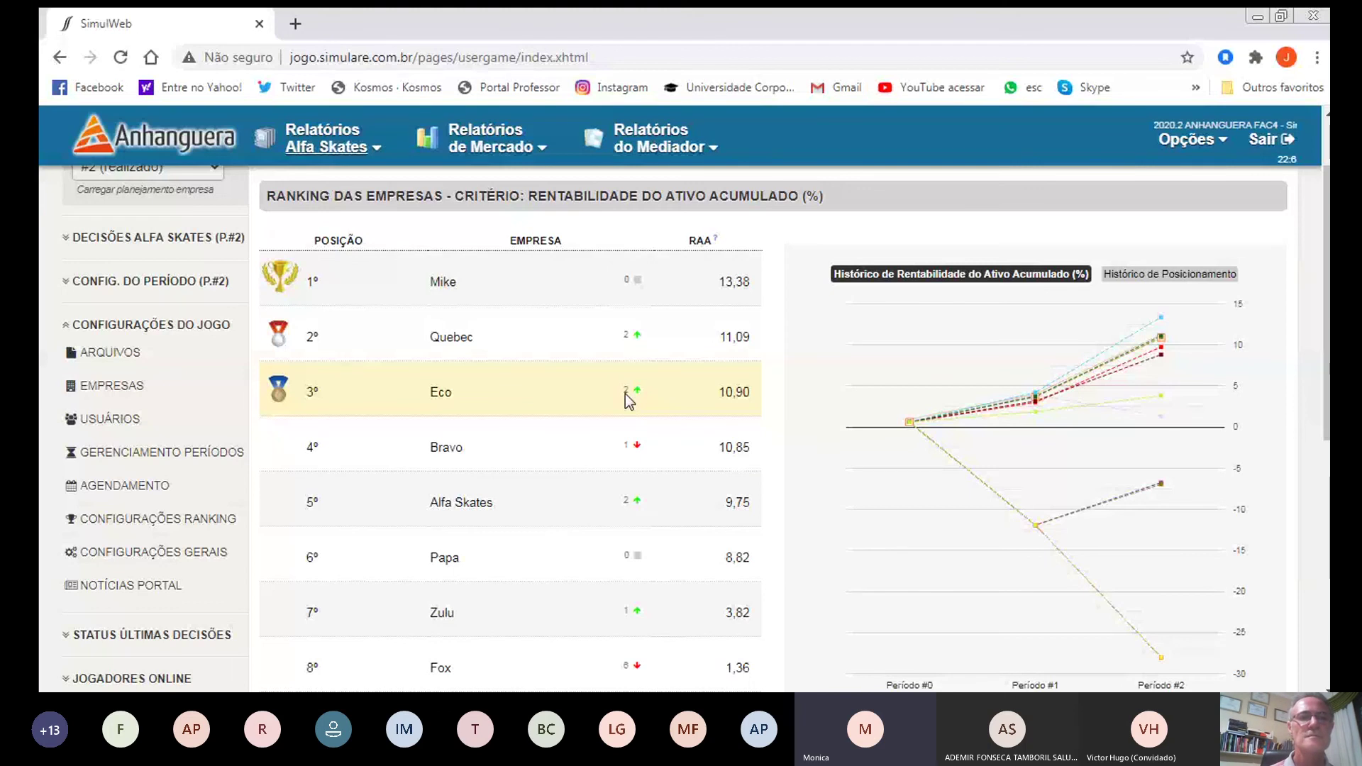
pyautogui.scroll(1, 342, 367)
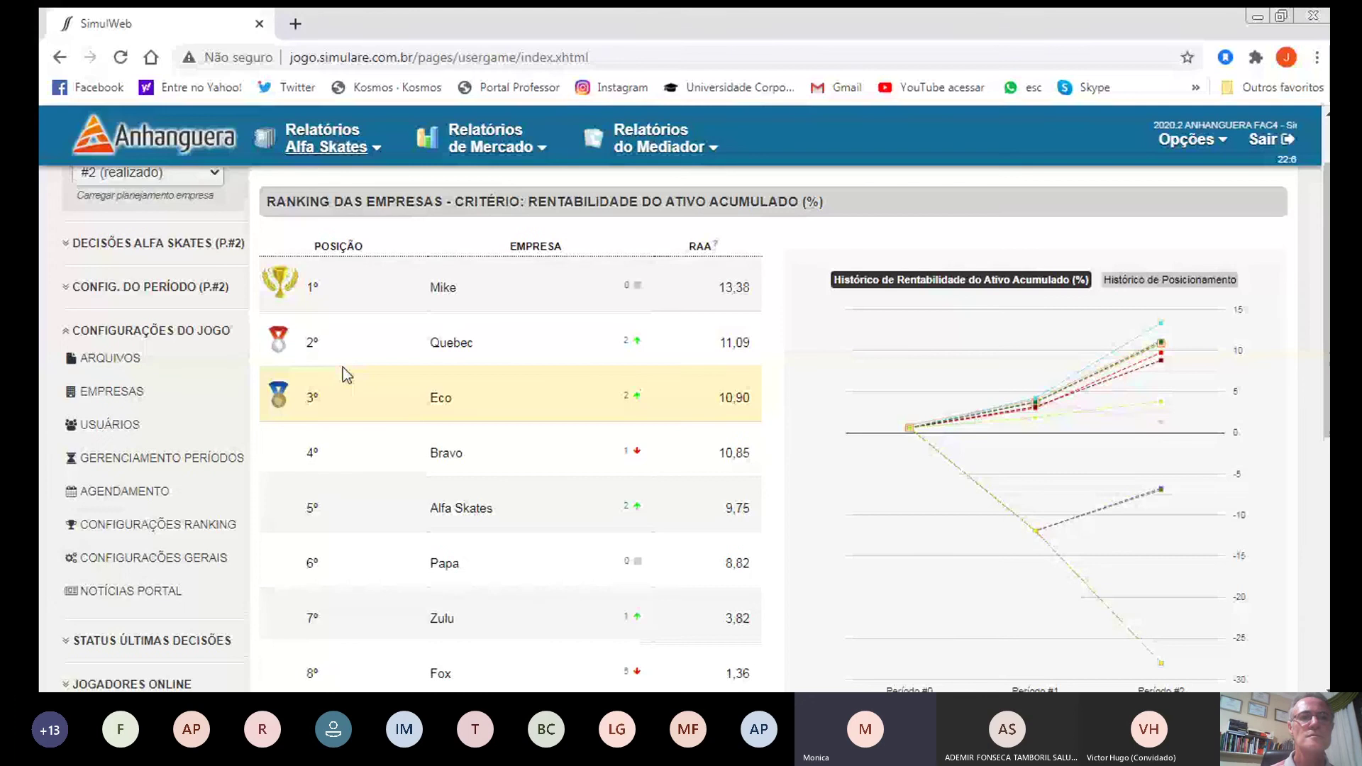
pyautogui.scroll(2, 343, 368)
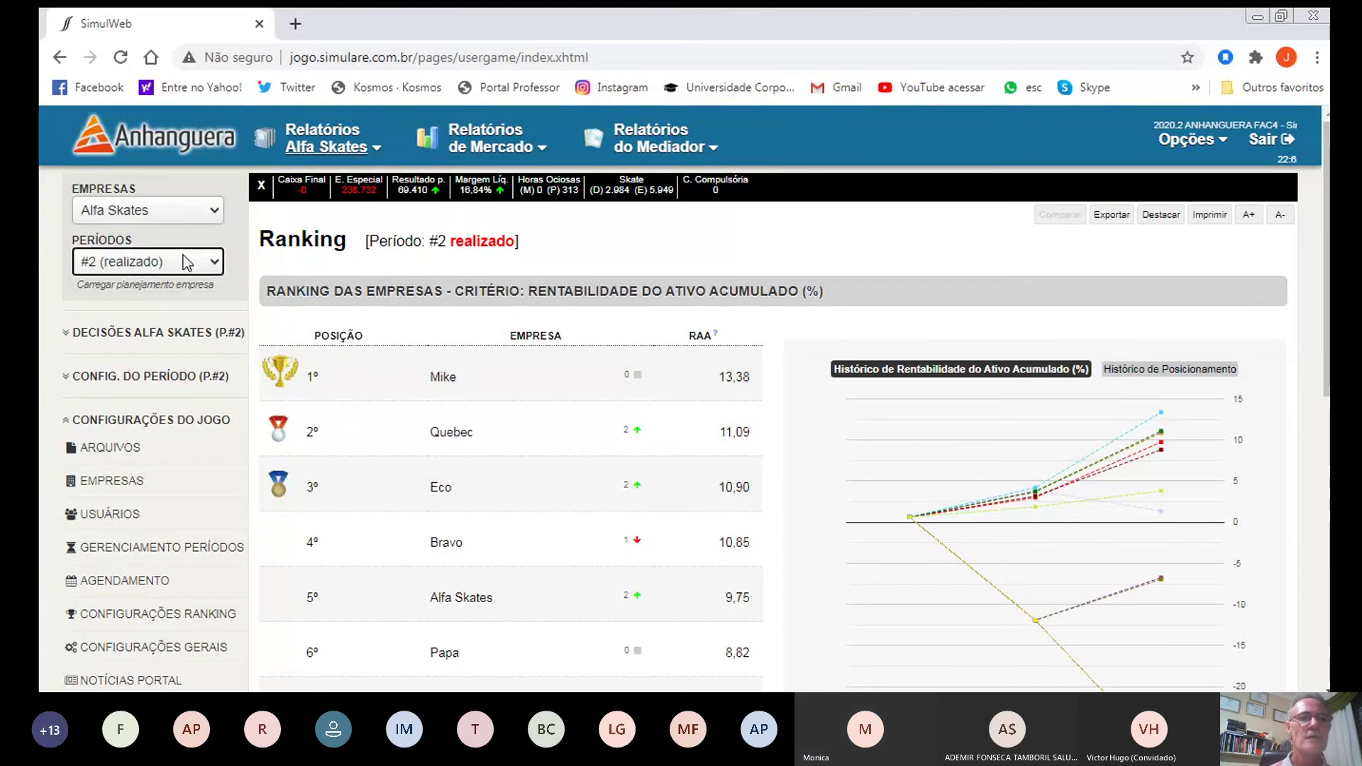
# Step: Open the Market Share report for period #2
pyautogui.click(328, 149)
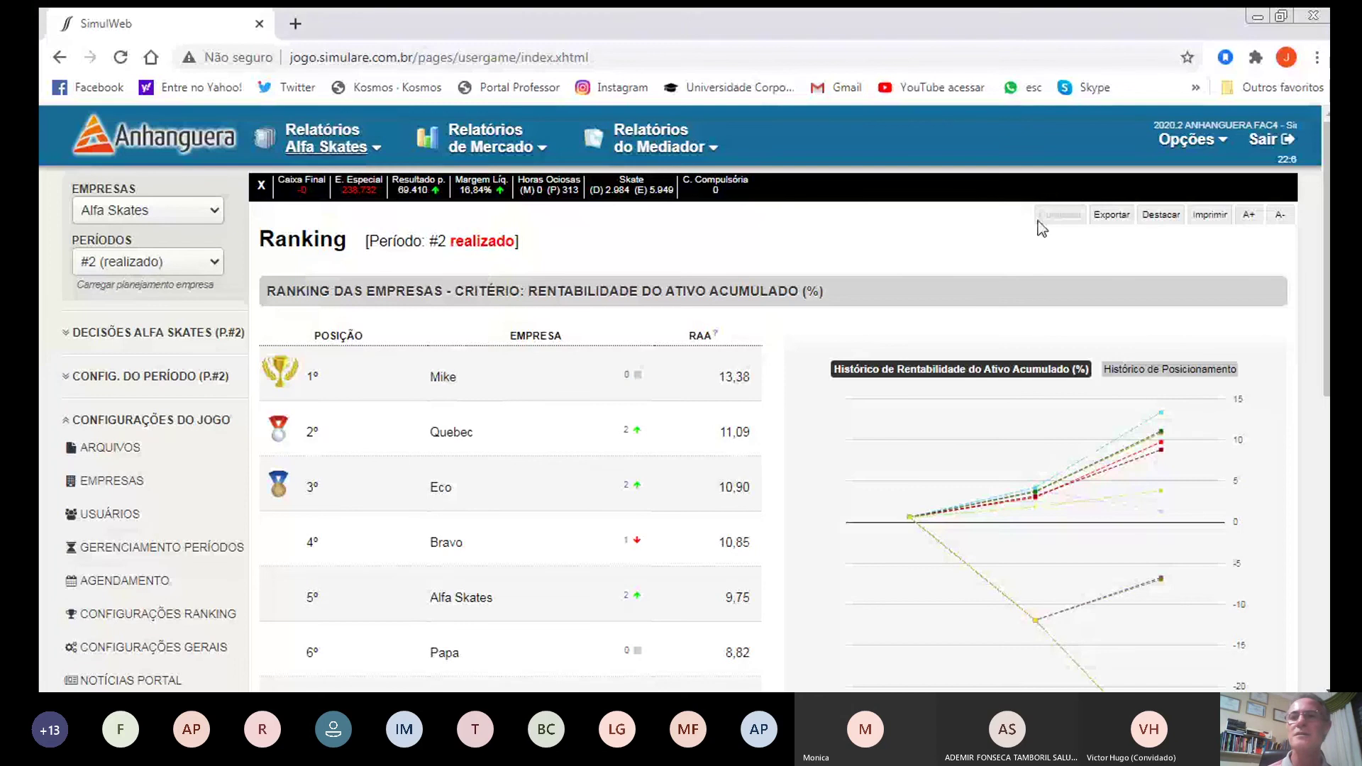
pyautogui.moveTo(298, 140)
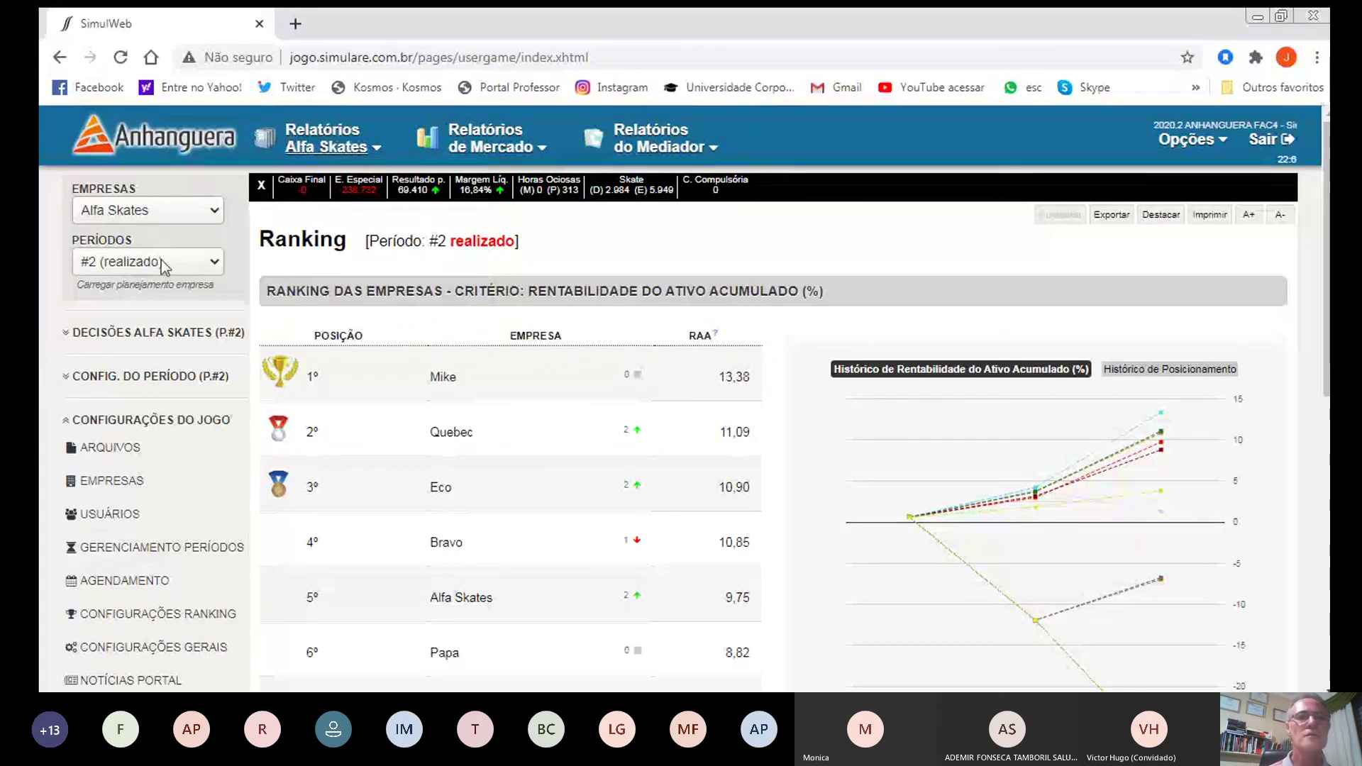
pyautogui.moveTo(488, 146)
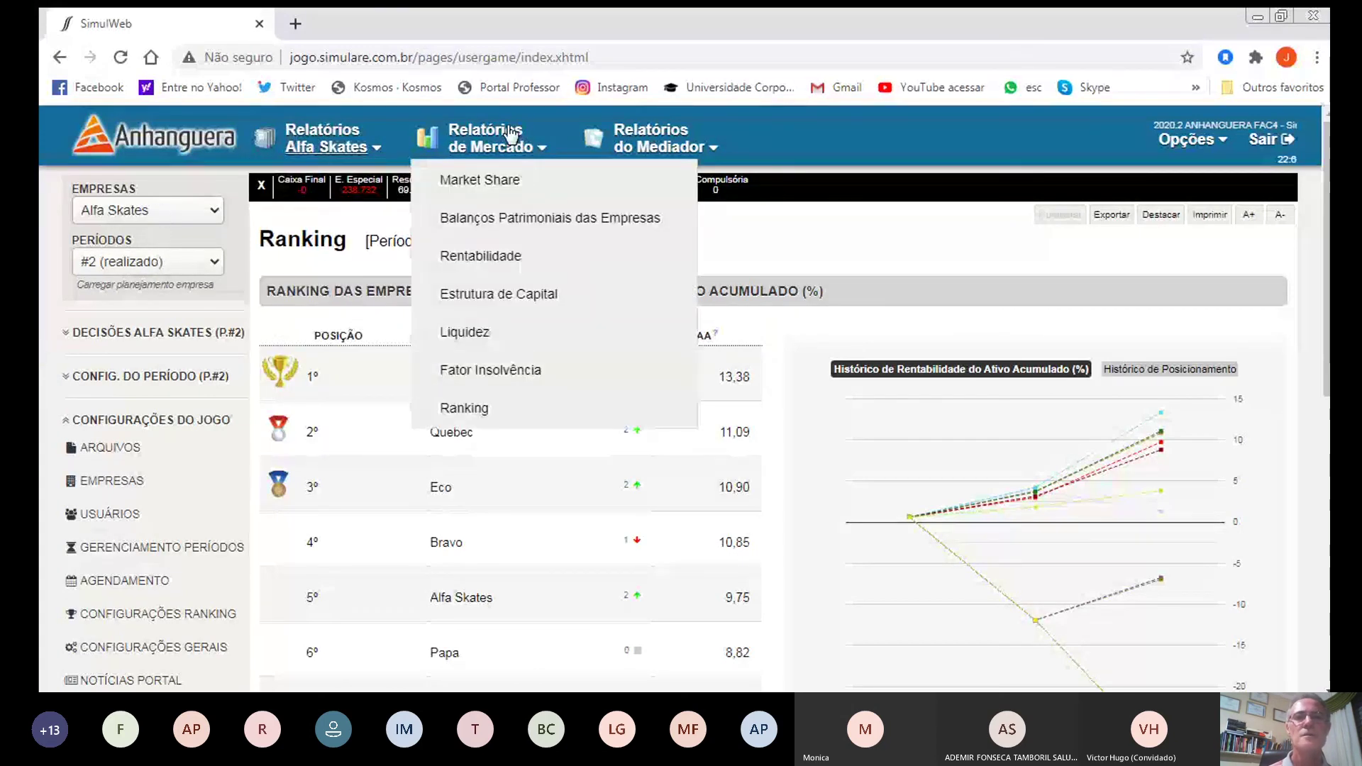
pyautogui.click(486, 171)
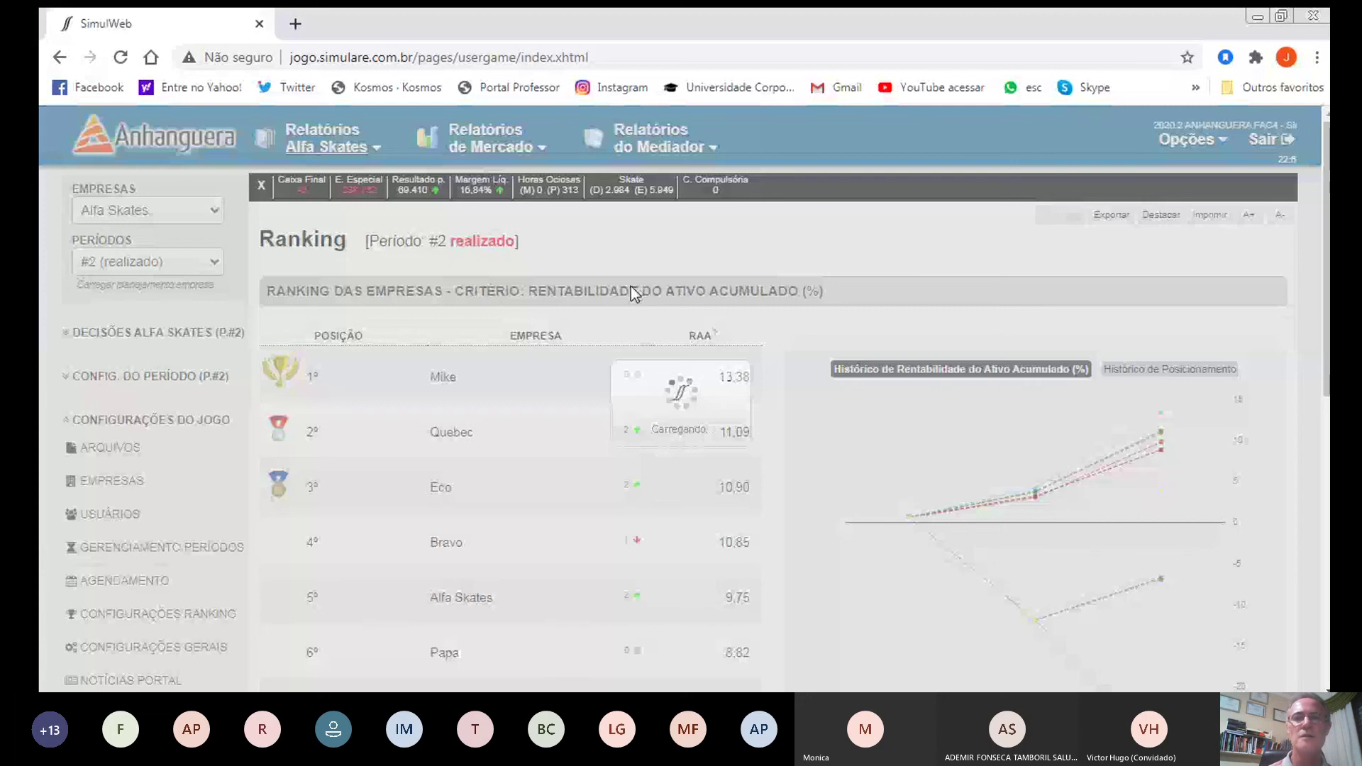
# Step: Browse the administrative reports available for company Alfa Skates in period #2
pyautogui.moveTo(346, 130)
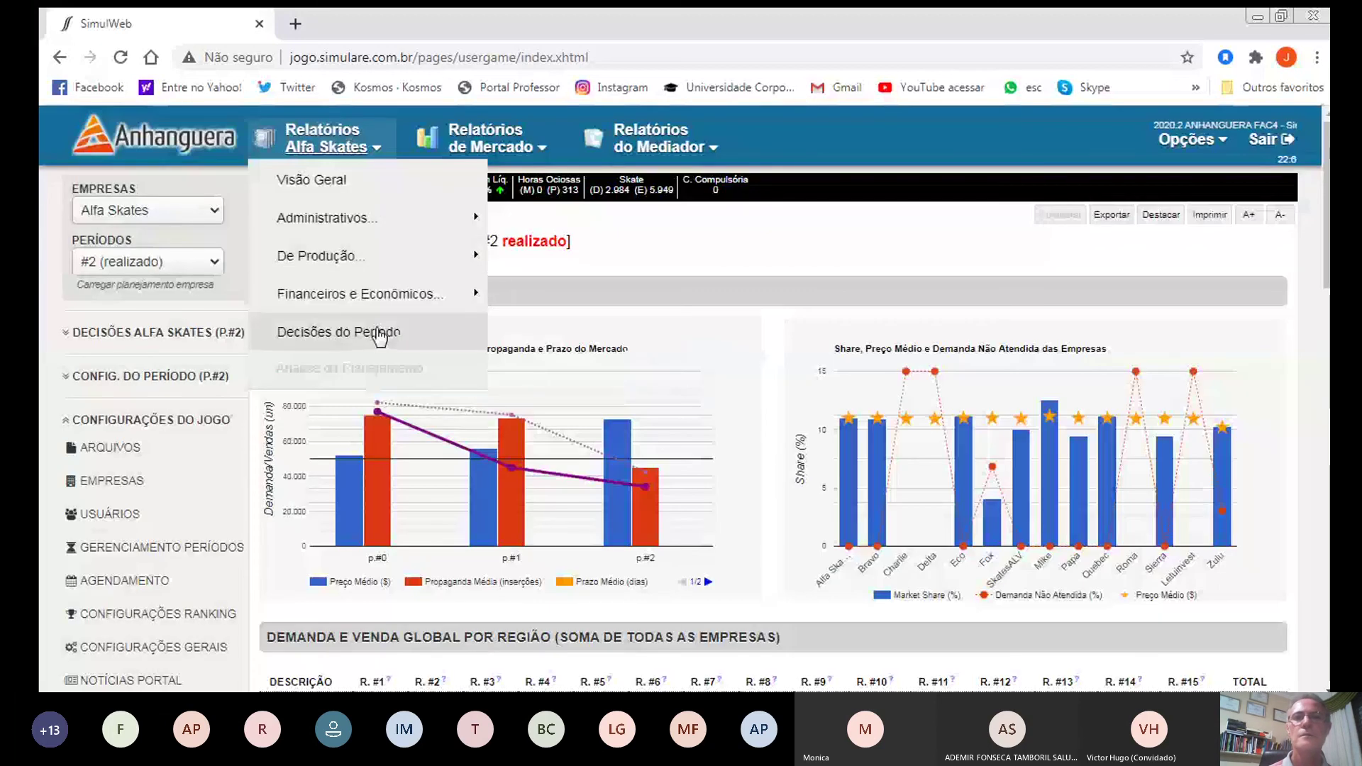
pyautogui.moveTo(366, 219)
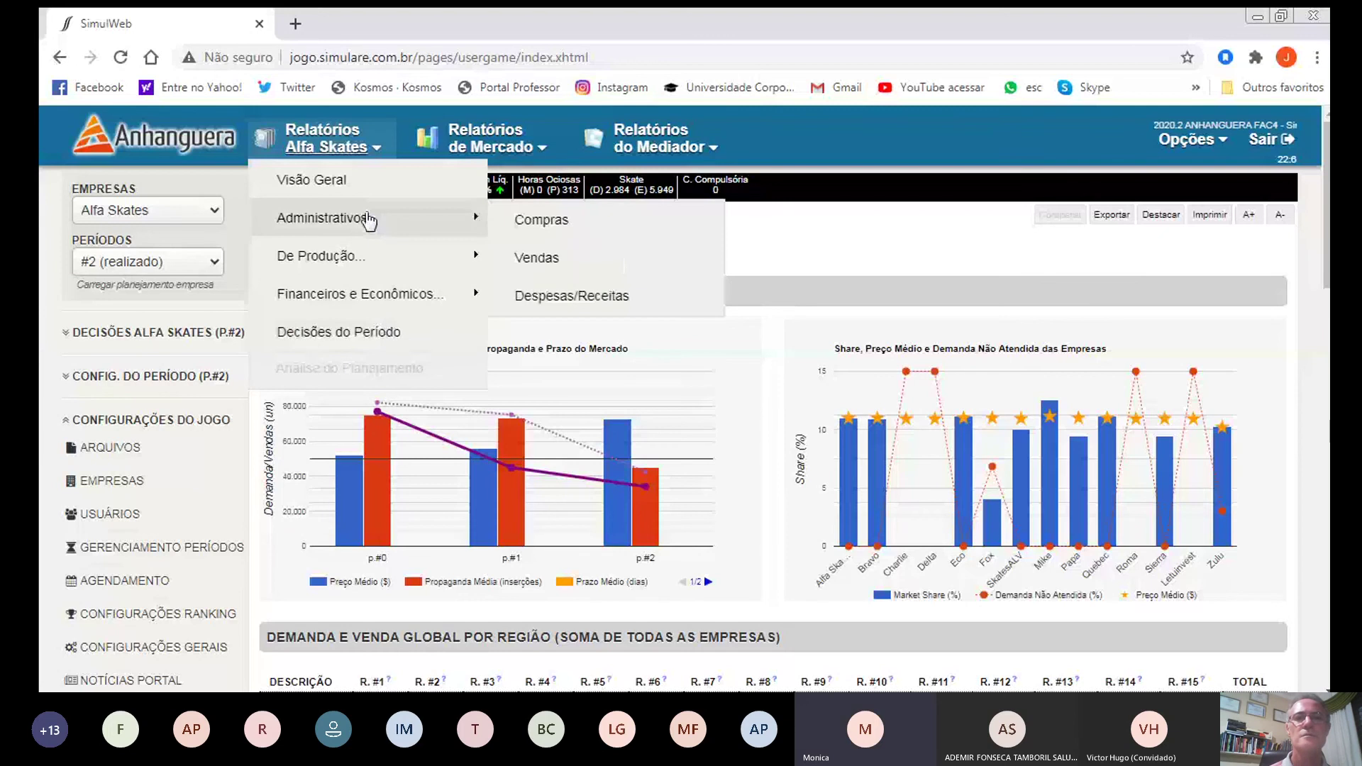